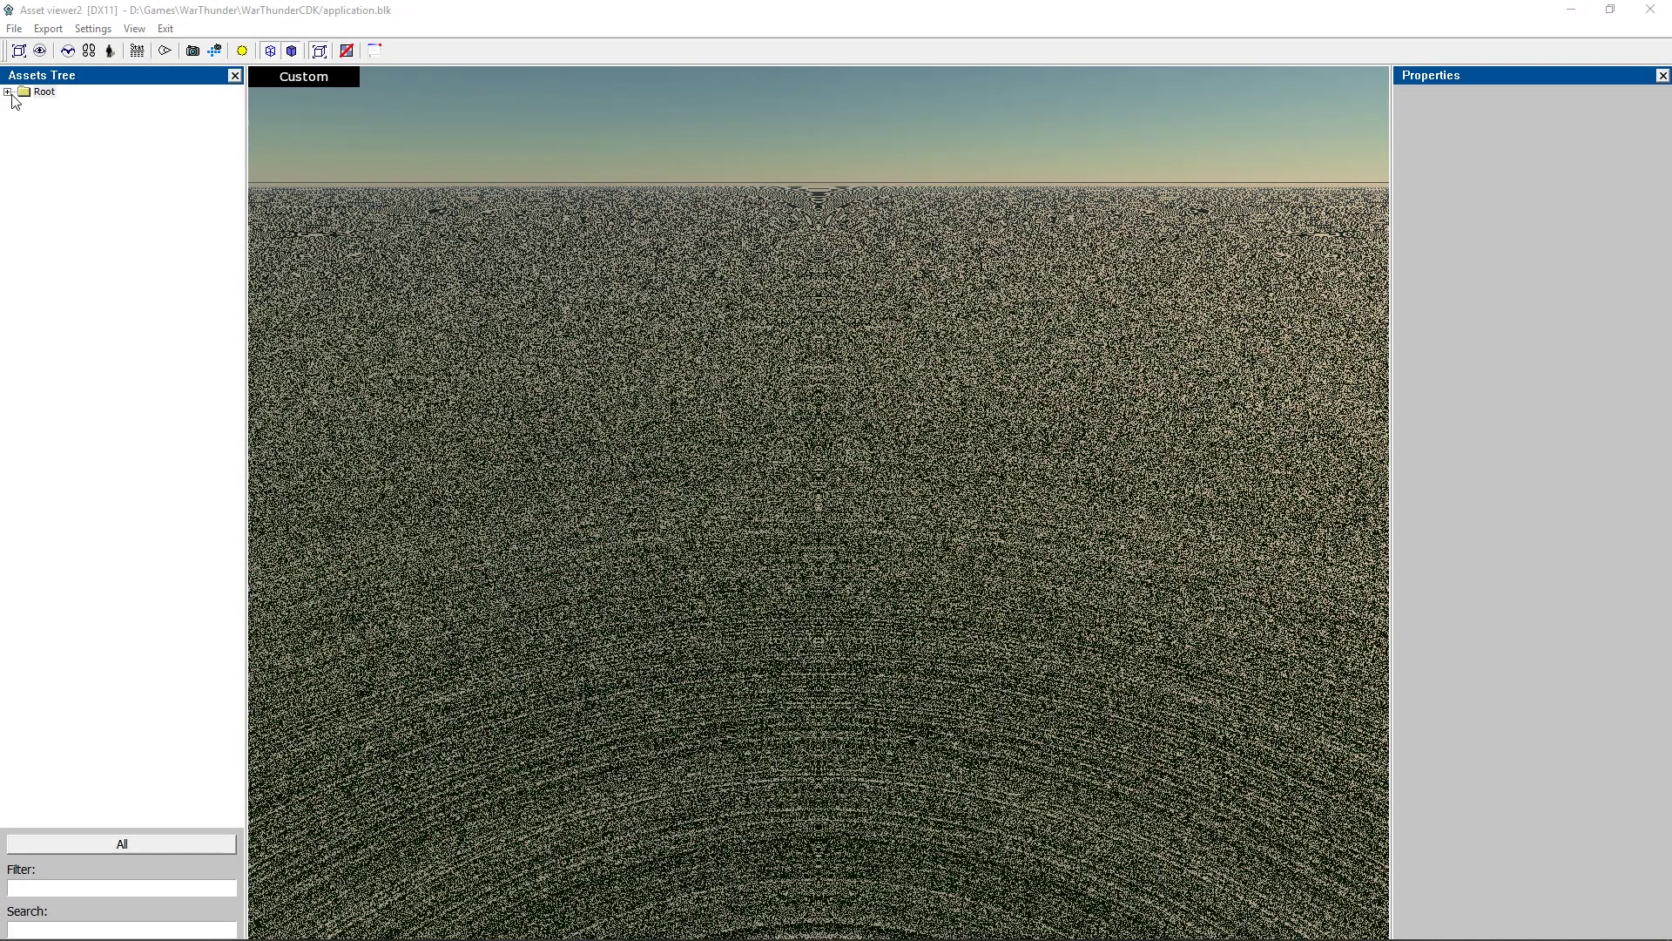
Browse #gameRes > aircrafts > ger_air_bq and preview bf_109f_4_a (DXT1_SRGB, 2048 x 2048).
{"action": "left_click", "coordinate": [7, 91]}
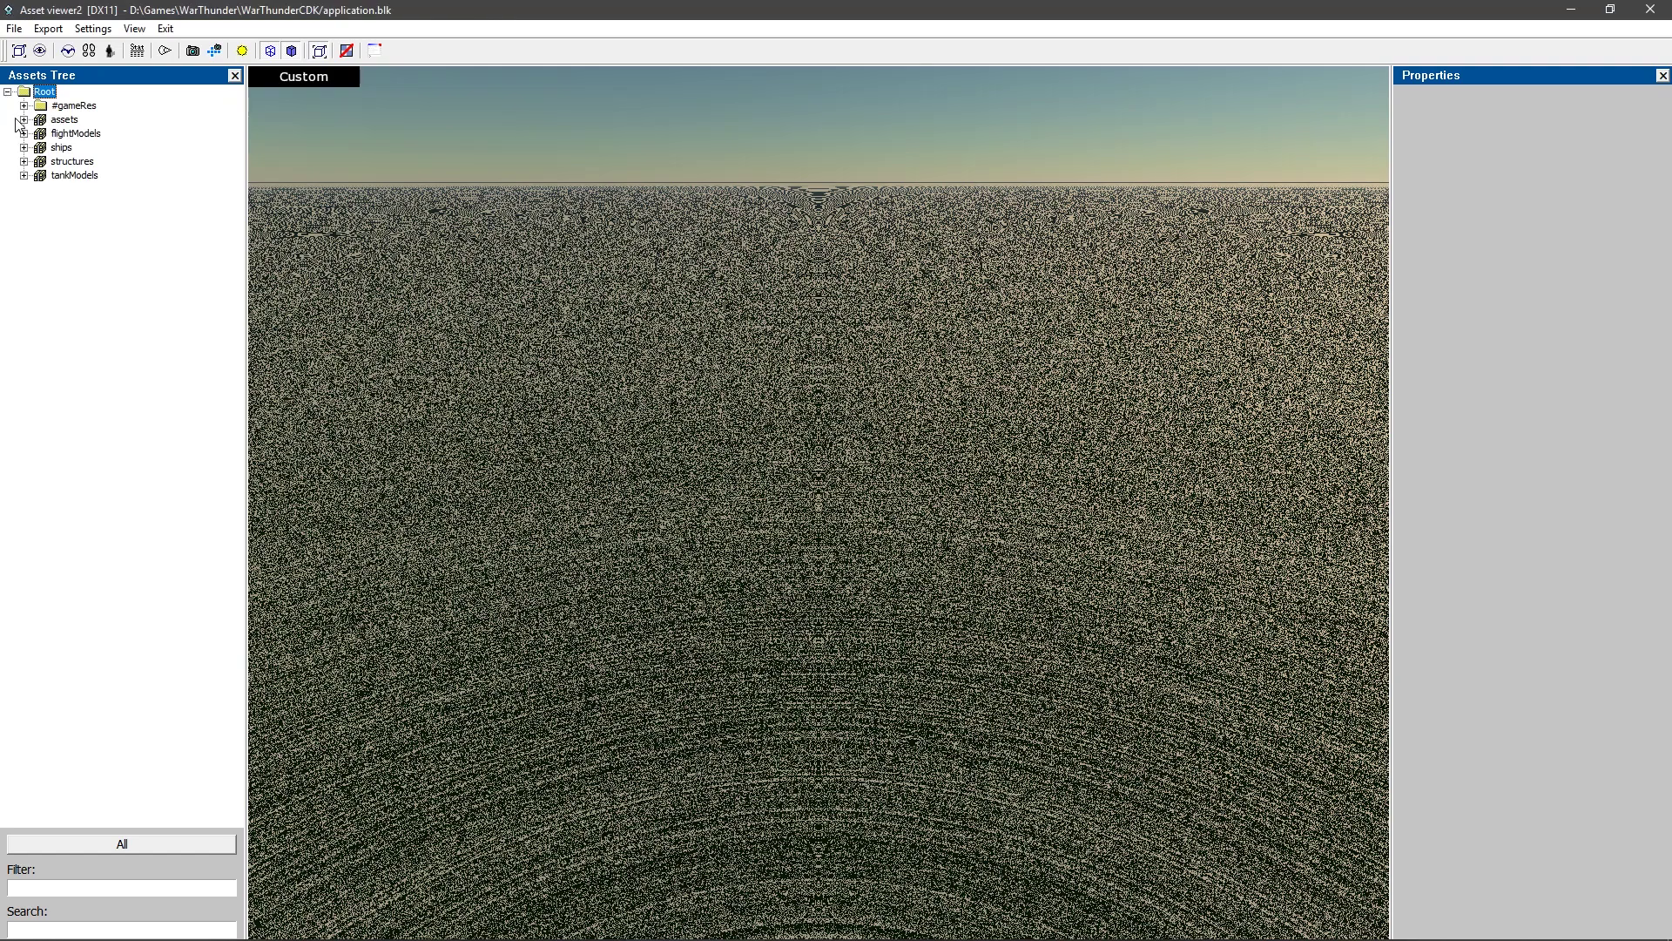
{"action": "left_click", "coordinate": [24, 106]}
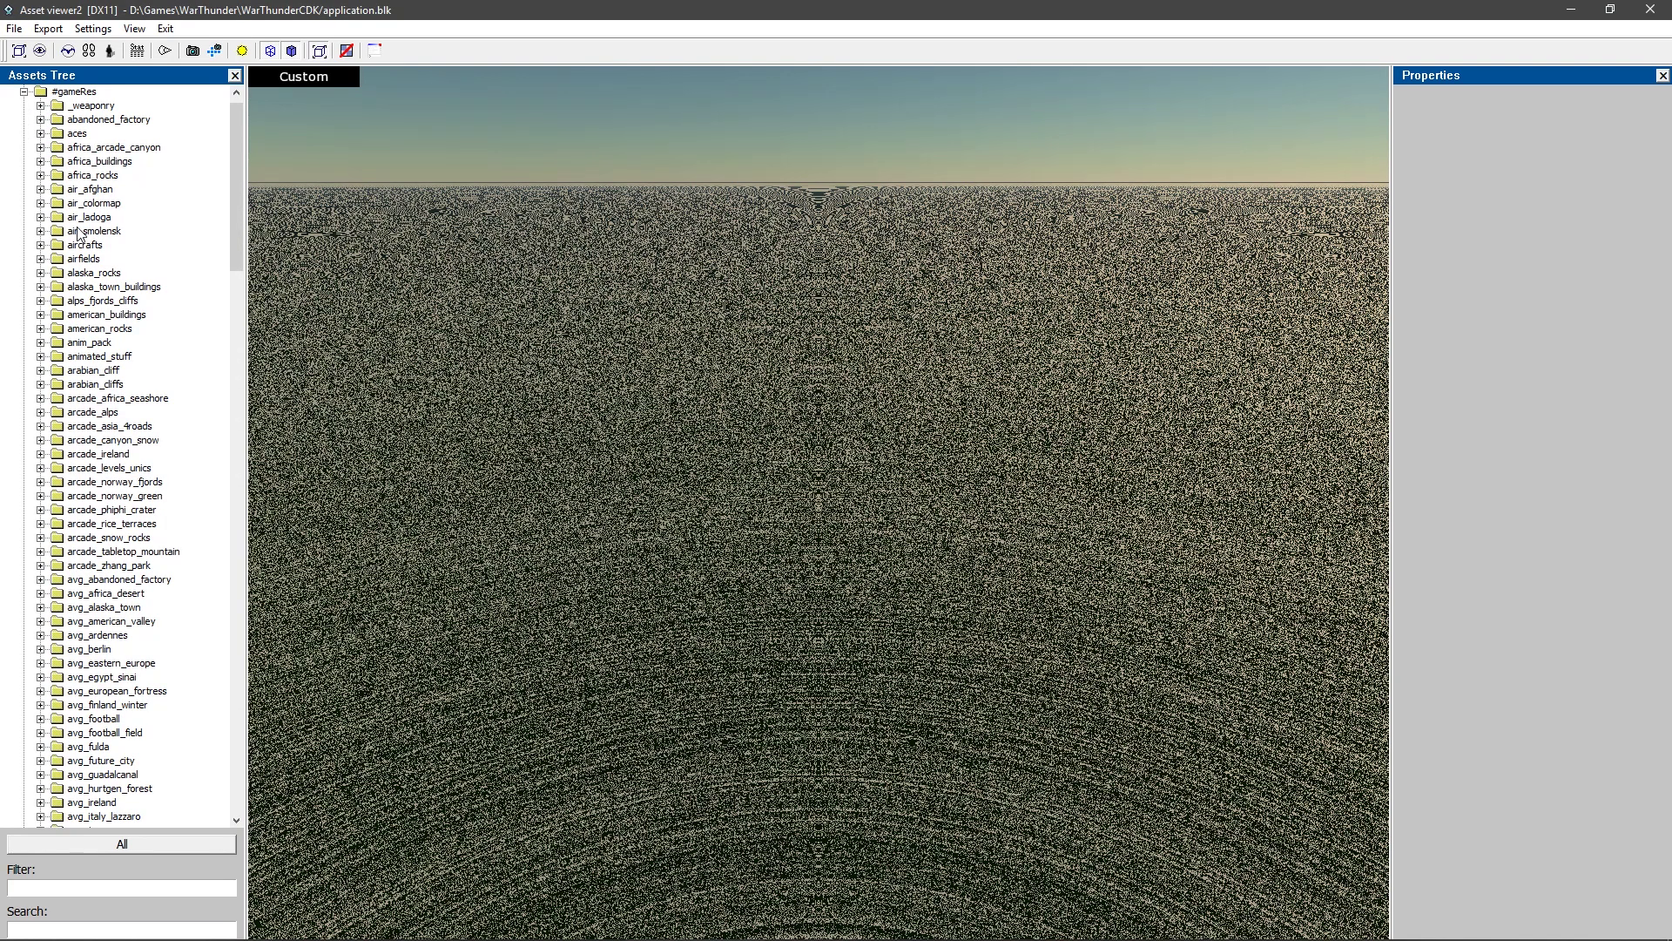
{"action": "left_click", "coordinate": [41, 245]}
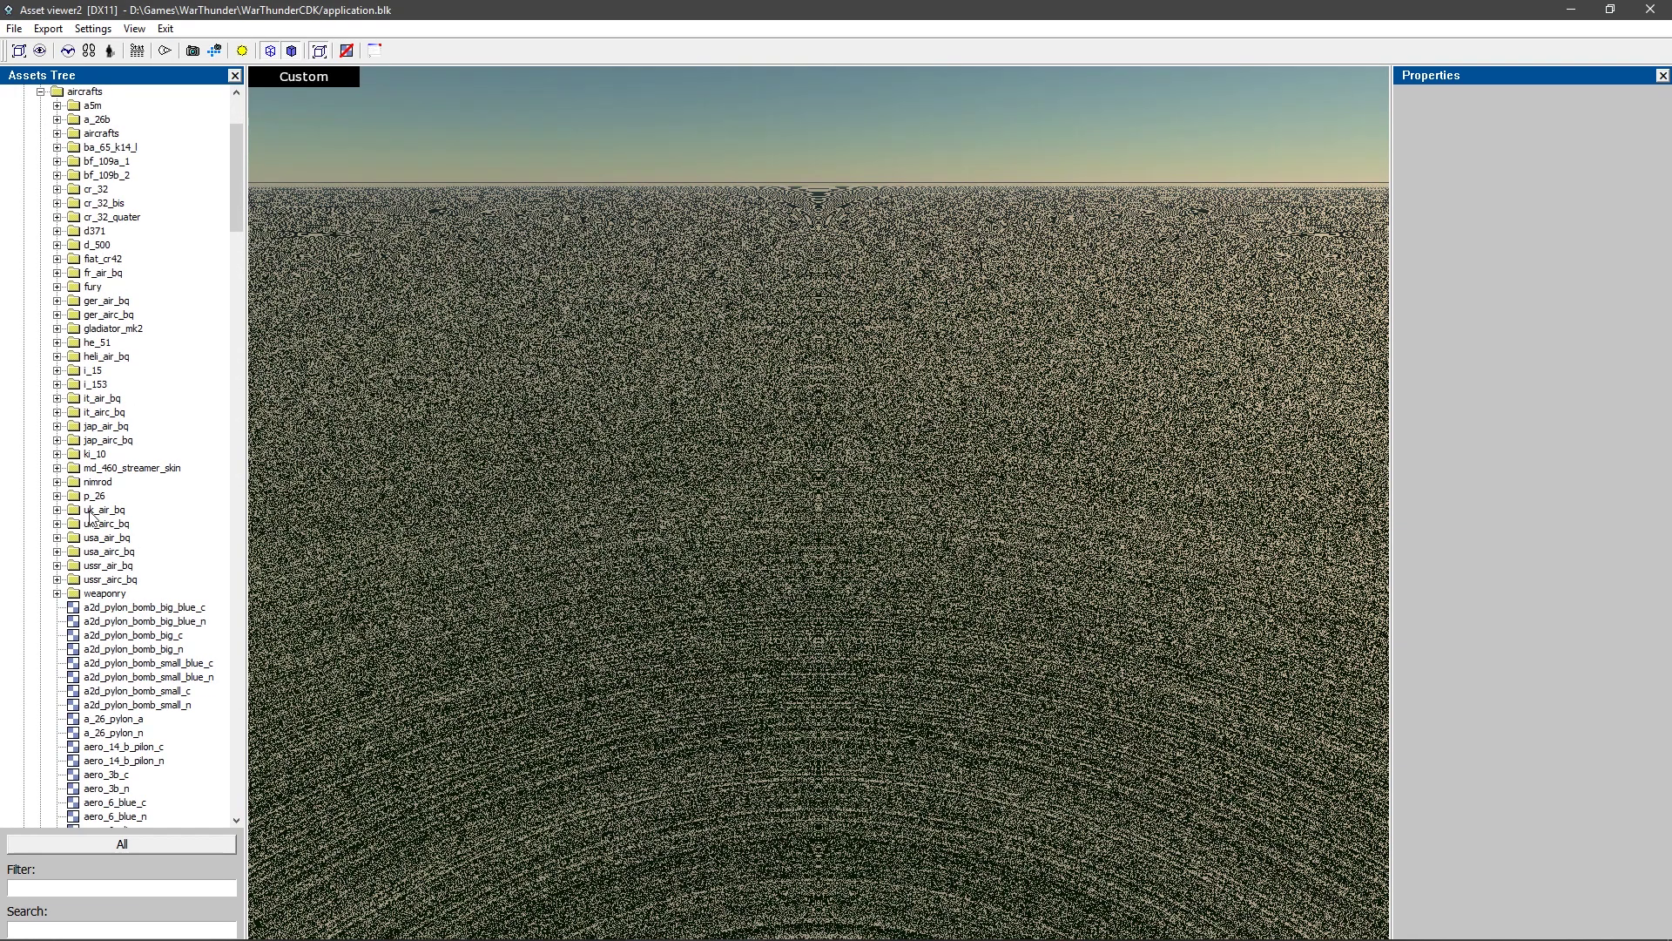
{"action": "scroll", "coordinate": [93, 518], "scroll_direction": "up", "scroll_amount": 4}
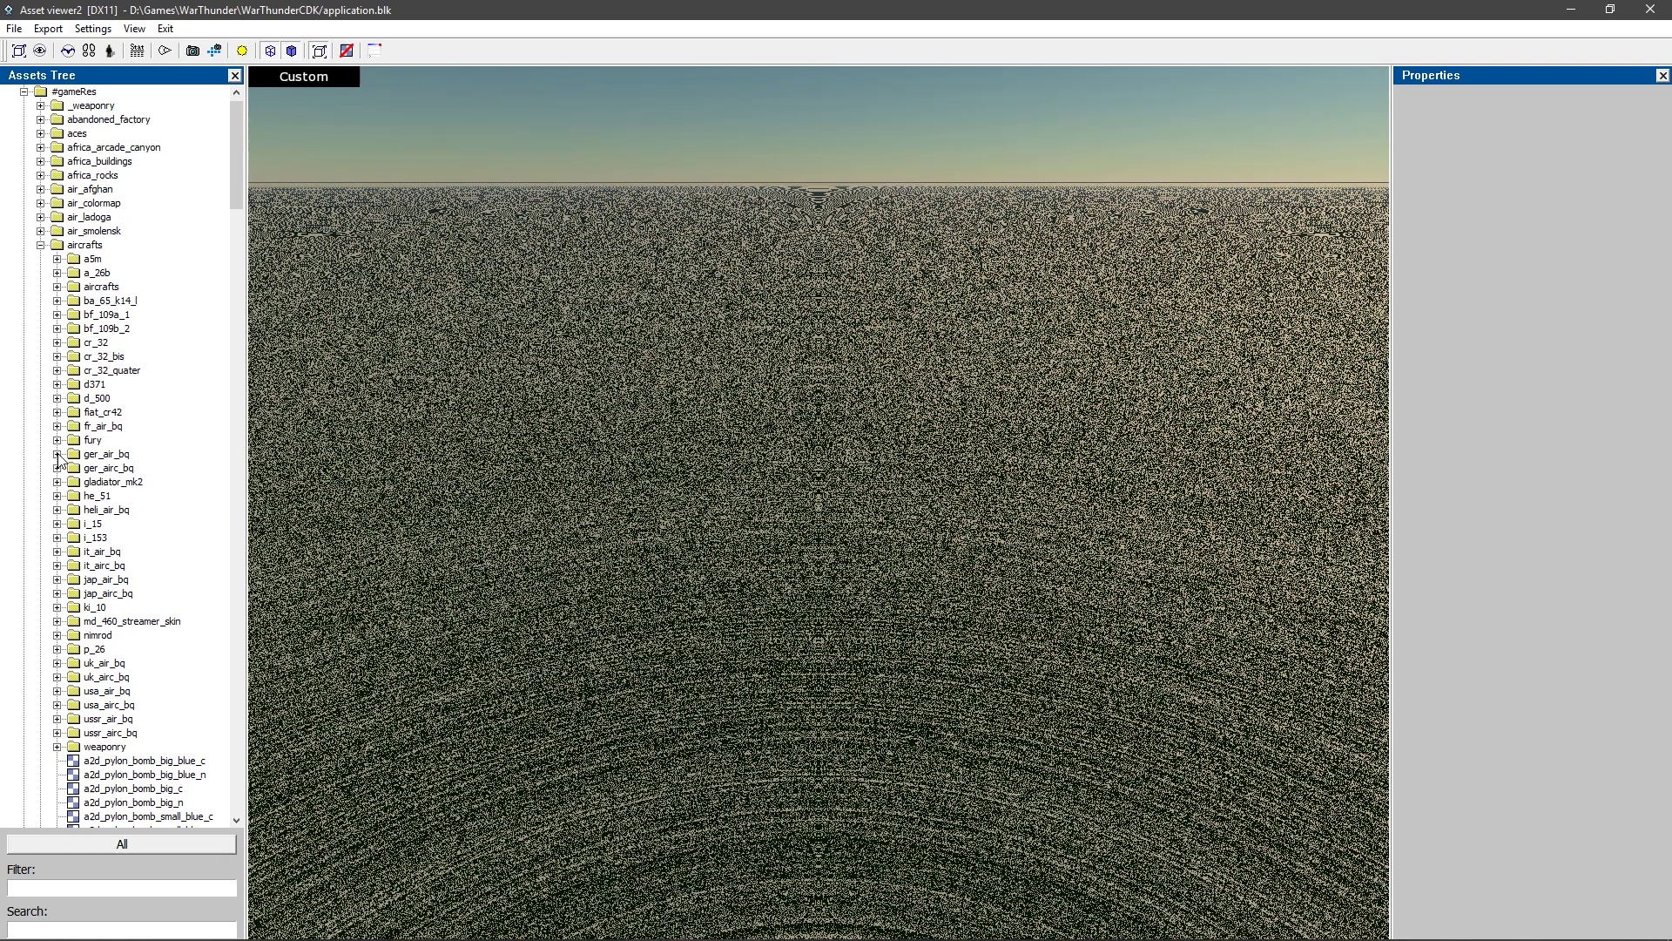
{"action": "left_click", "coordinate": [57, 455]}
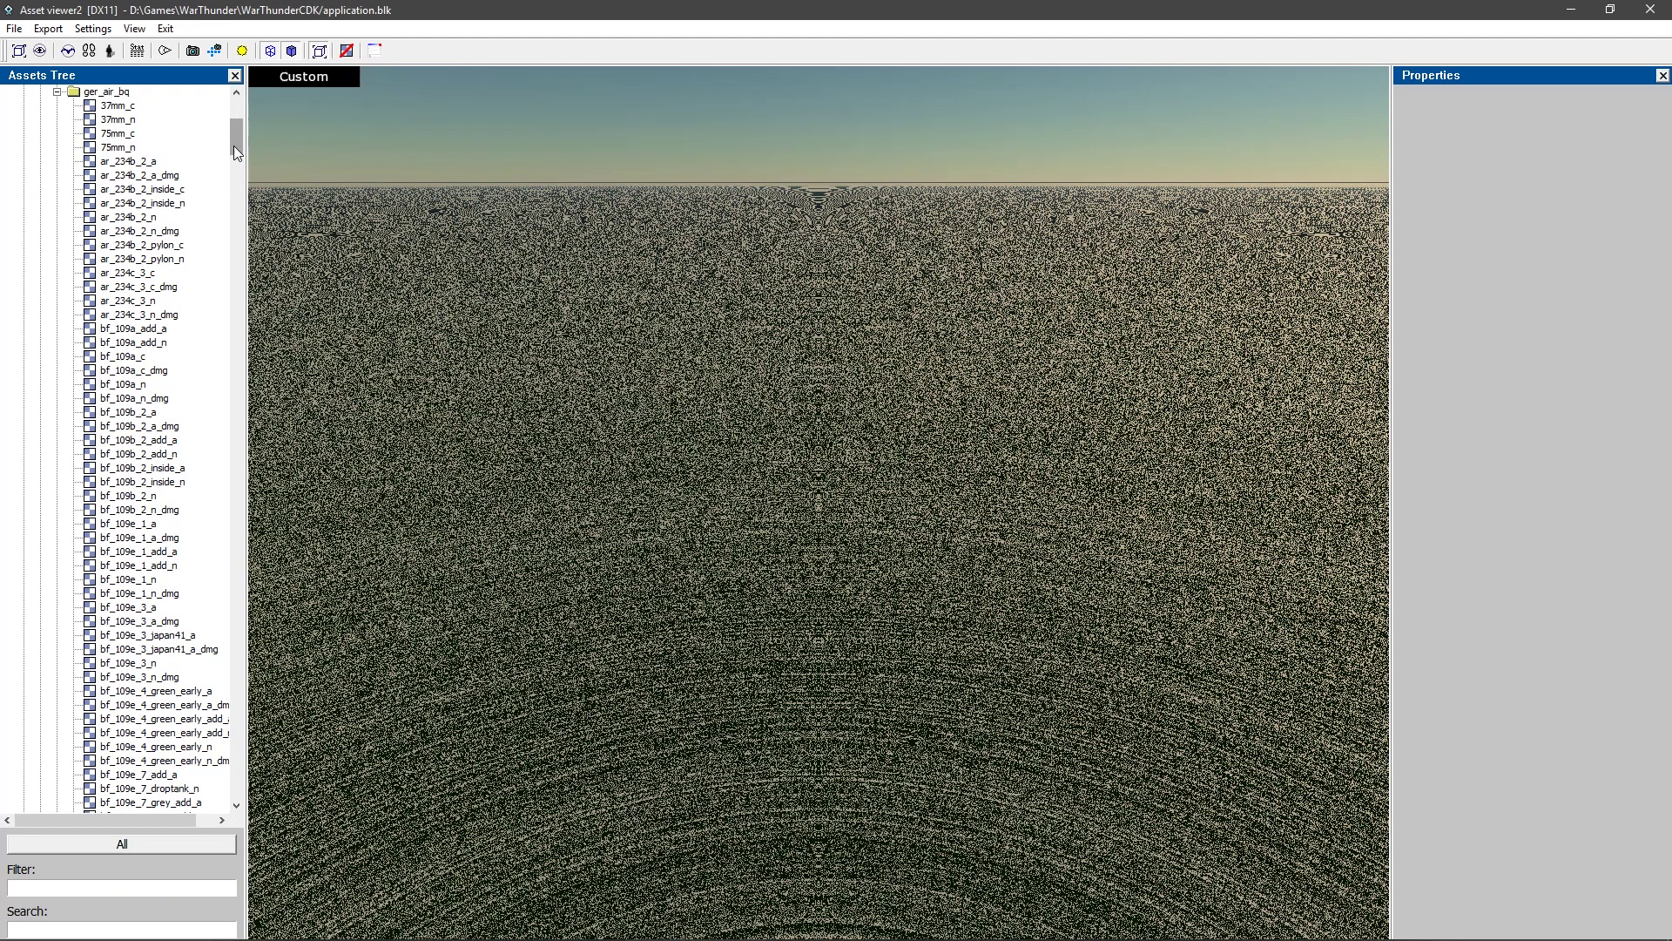
{"action": "left_click_drag", "start_coordinate": [239, 144], "coordinate": [248, 184]}
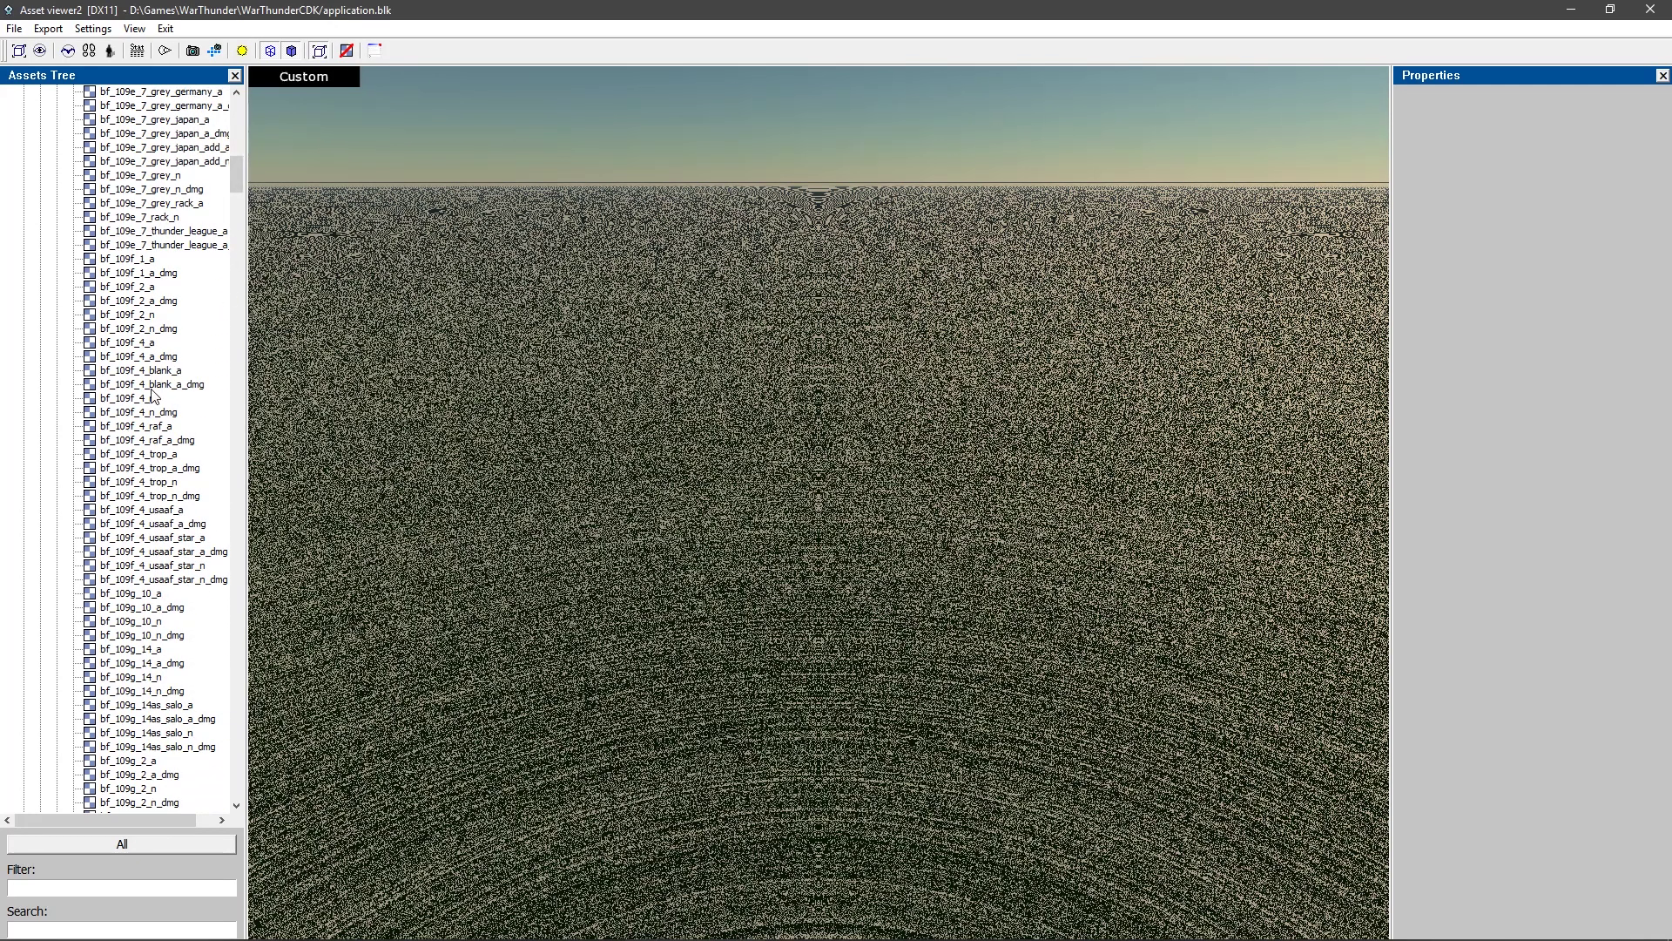
{"action": "left_click", "coordinate": [136, 345]}
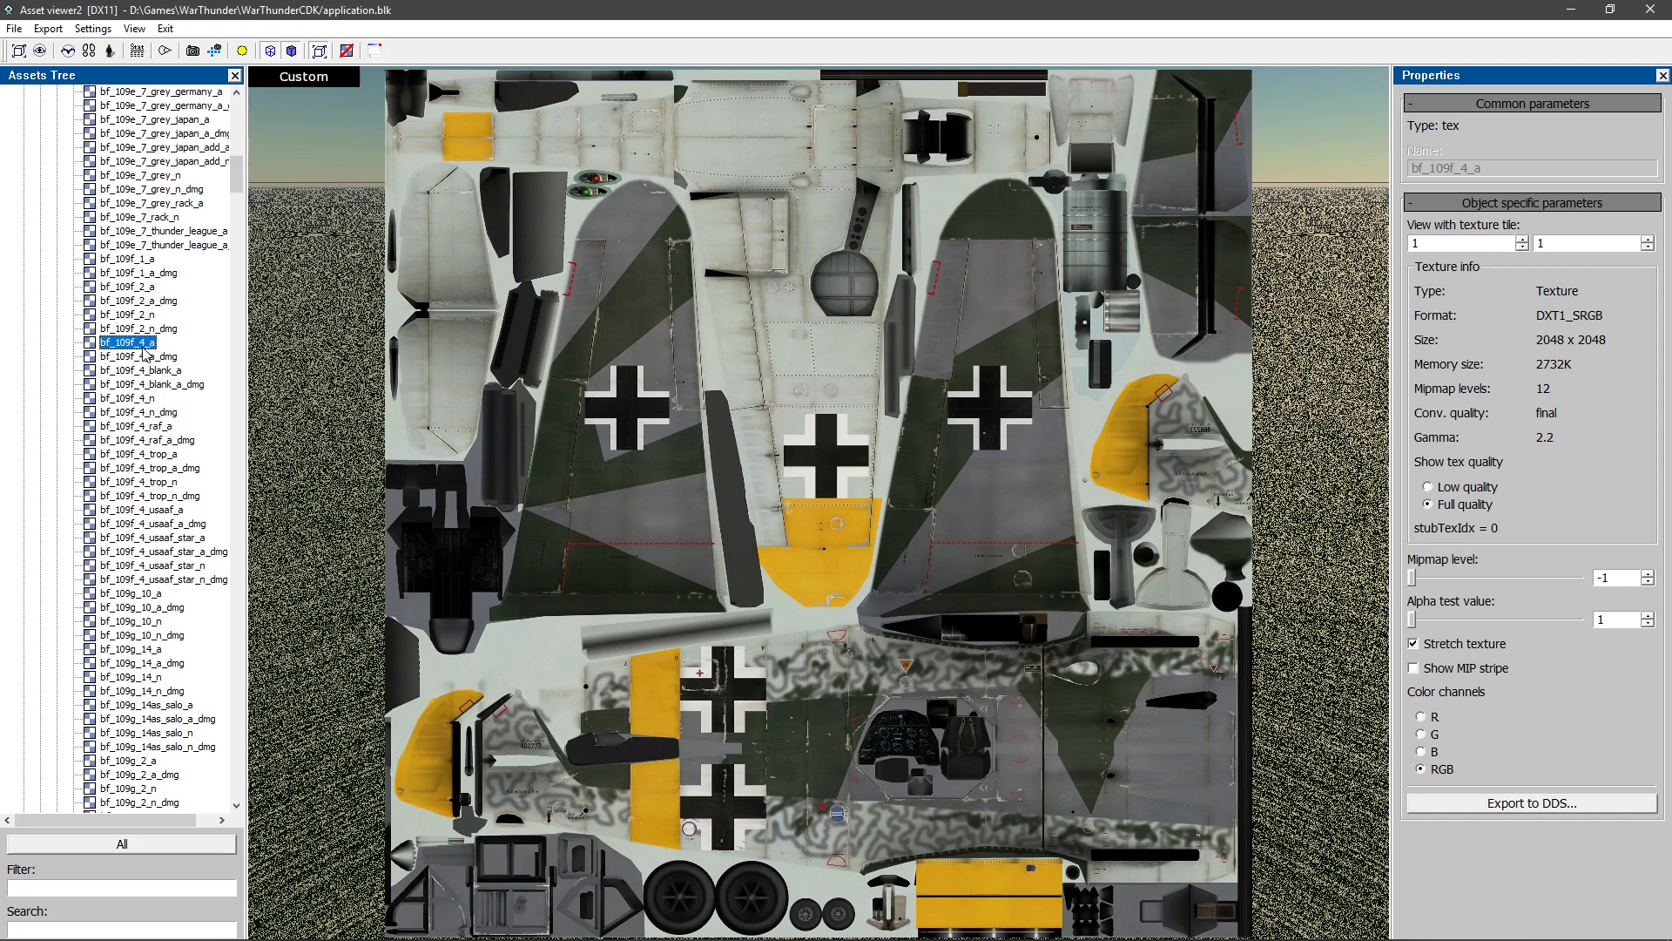
Compare the _a, _a_dmg, _n and _n_dmg textures, then export bf_109f_4_n to DDS.
{"action": "left_click", "coordinate": [143, 356]}
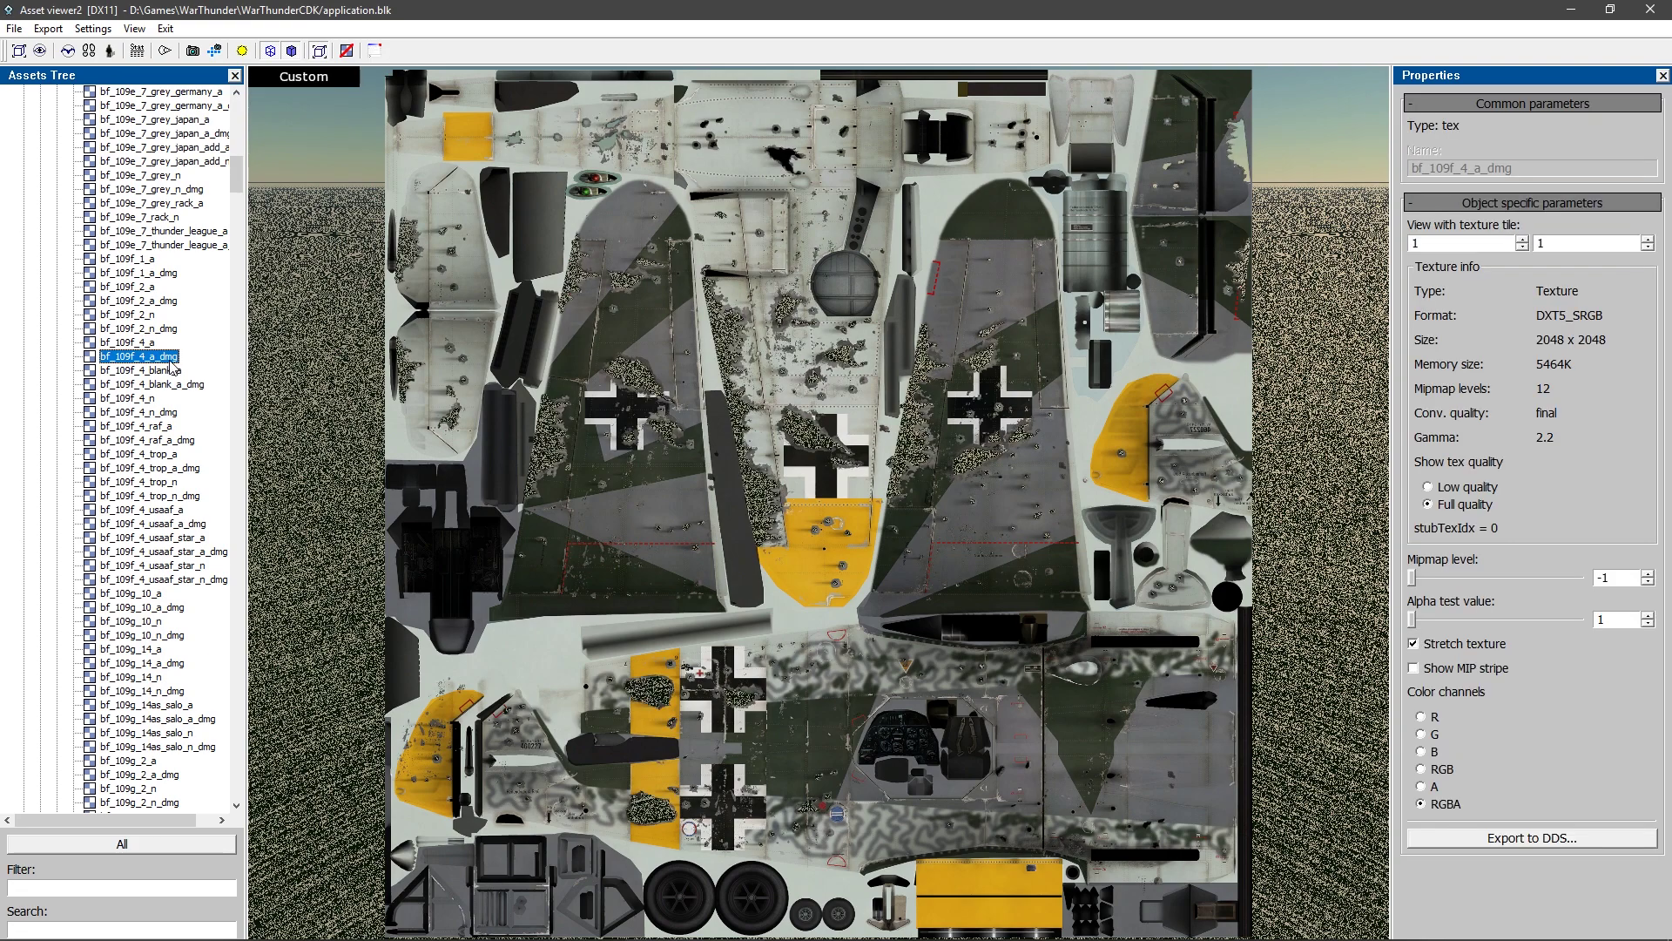
{"action": "left_click", "coordinate": [148, 398]}
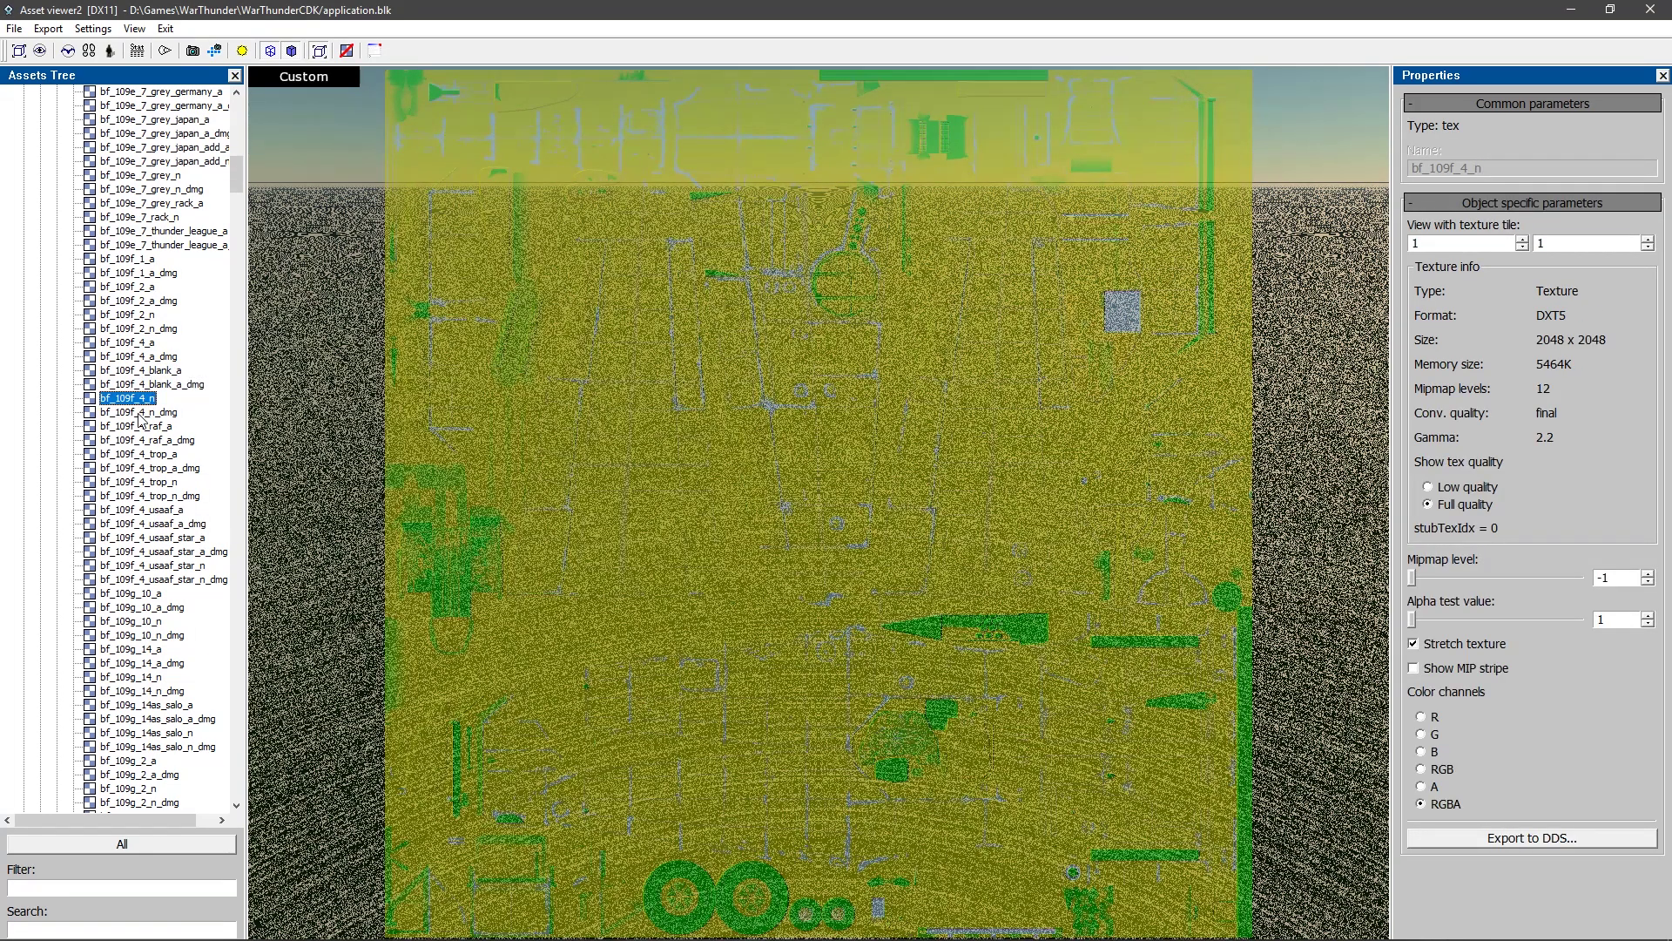
{"action": "left_click", "coordinate": [142, 413]}
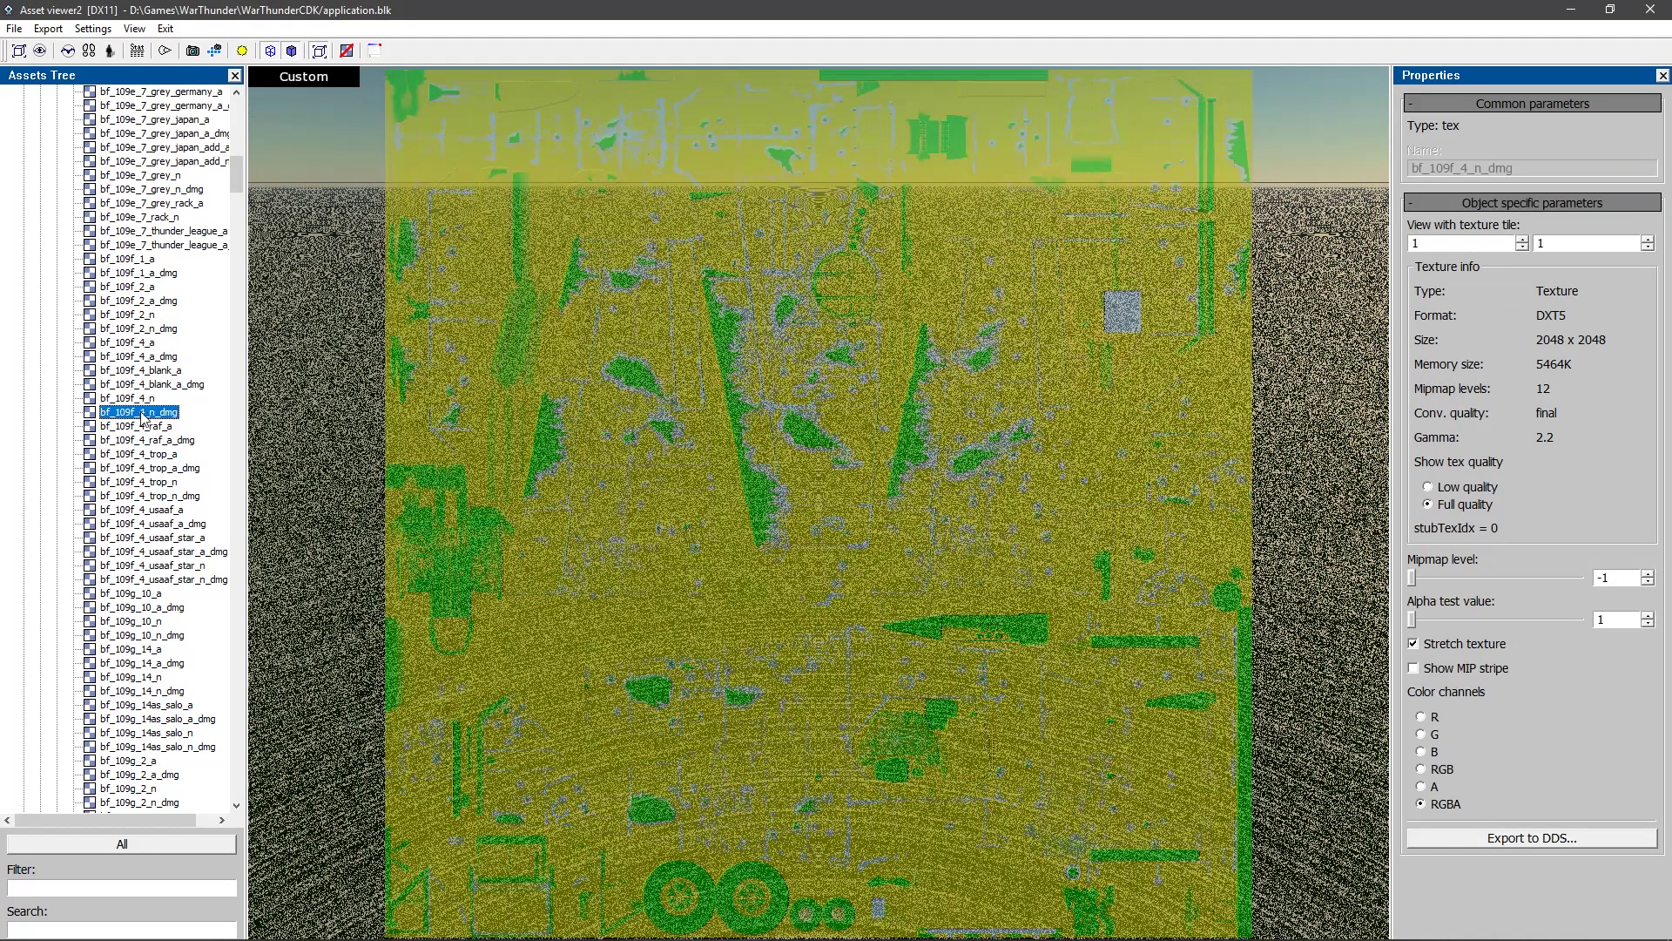
{"action": "left_click", "coordinate": [153, 343]}
{"action": "left_click", "coordinate": [146, 358]}
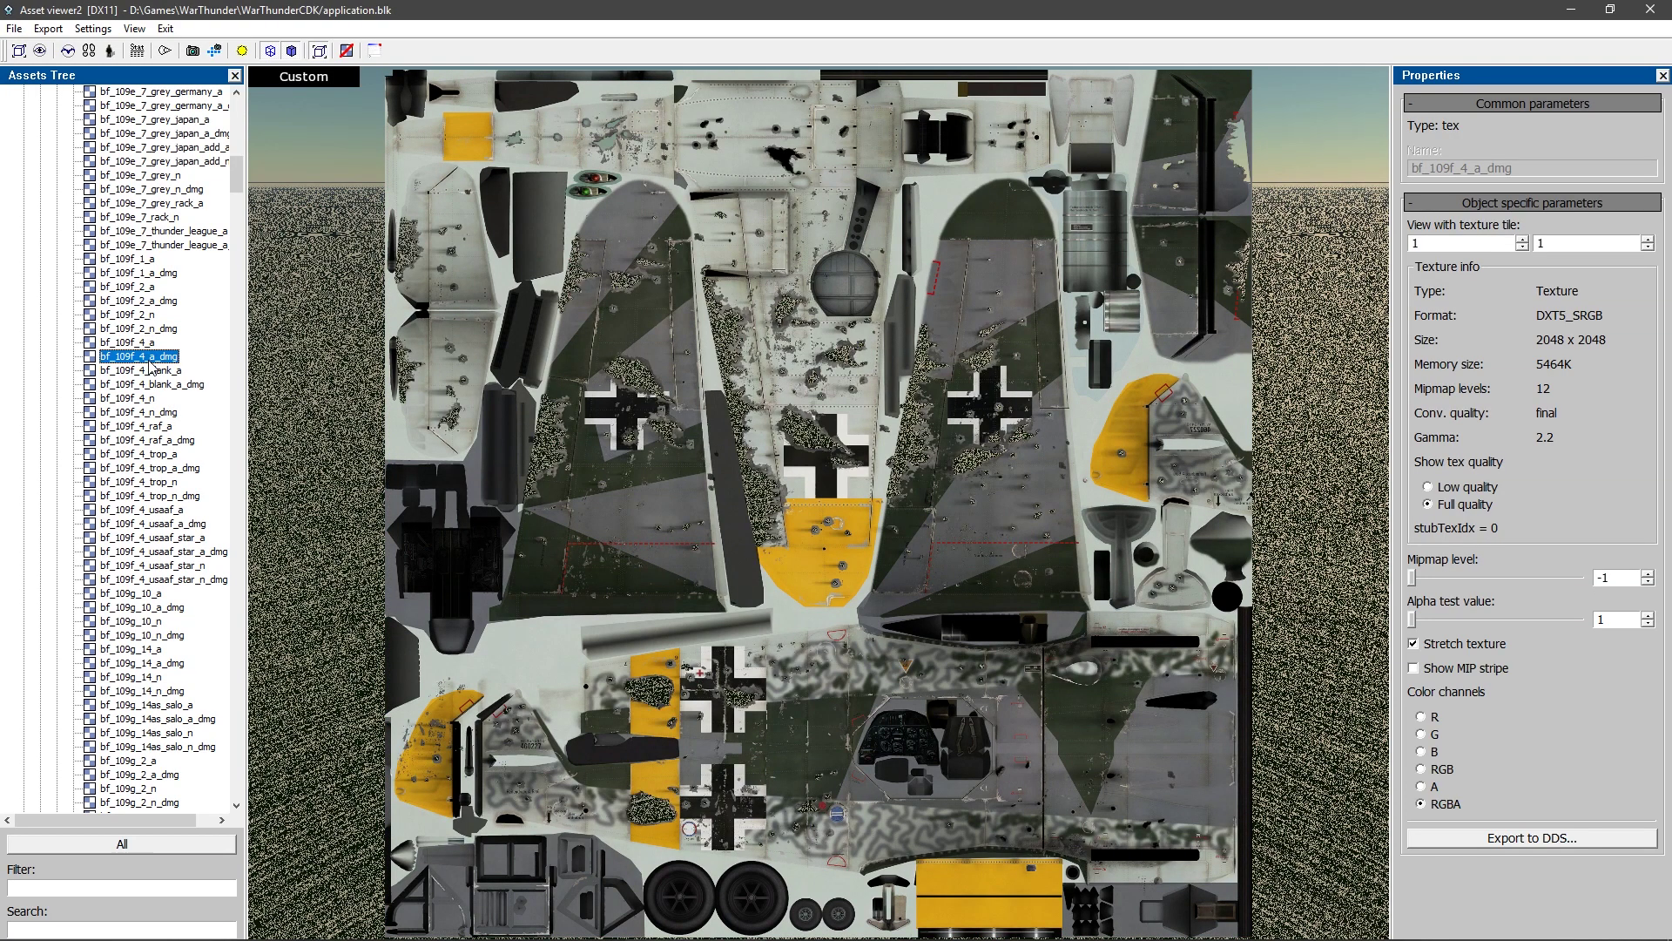
{"action": "left_click", "coordinate": [145, 401]}
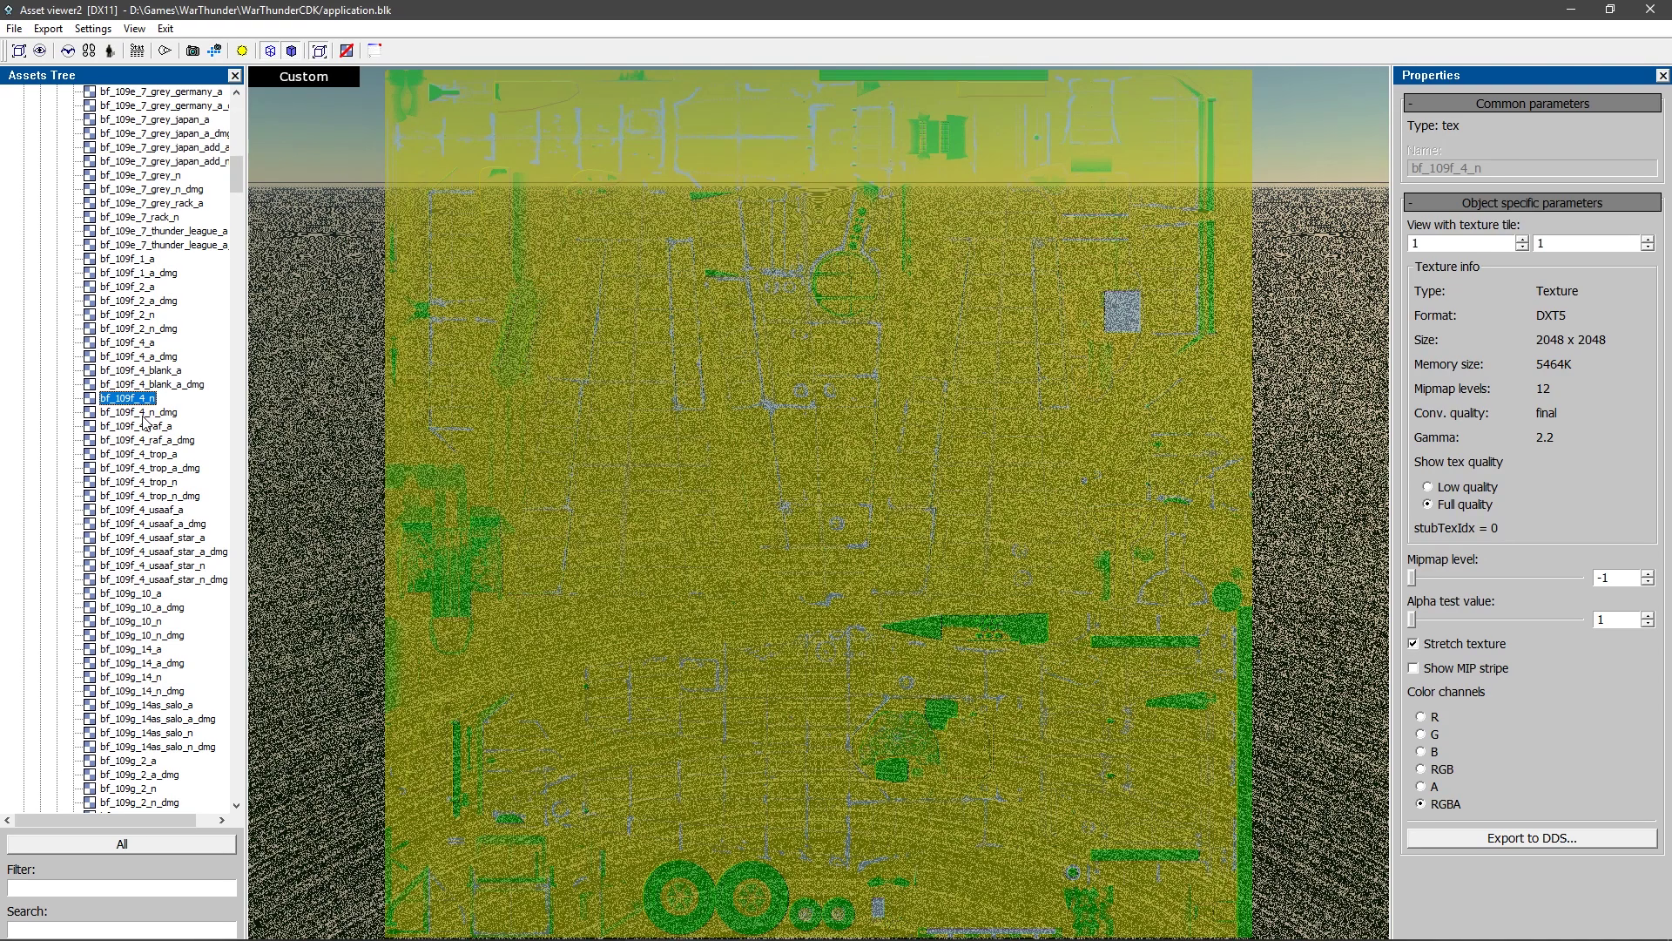
{"action": "left_click", "coordinate": [1566, 841]}
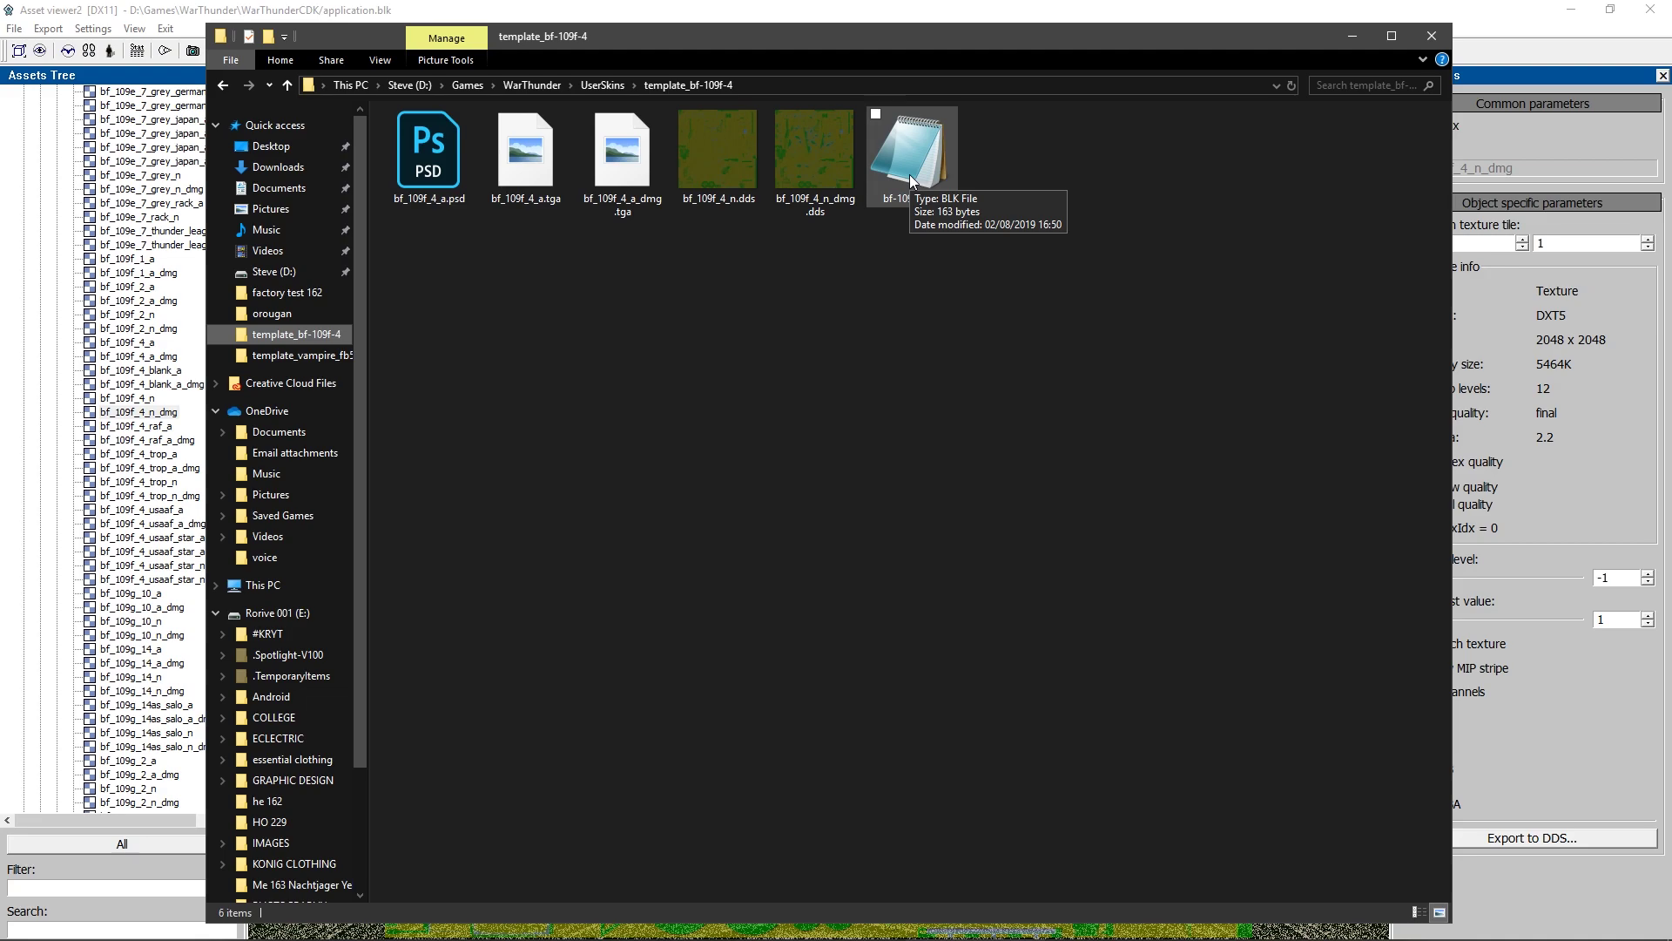
Open bf-109f-4.blk in Notepad and arrange it beside the skin folder.
{"action": "double_click", "coordinate": [912, 181]}
{"action": "left_click_drag", "start_coordinate": [623, 122], "coordinate": [1121, 126]}
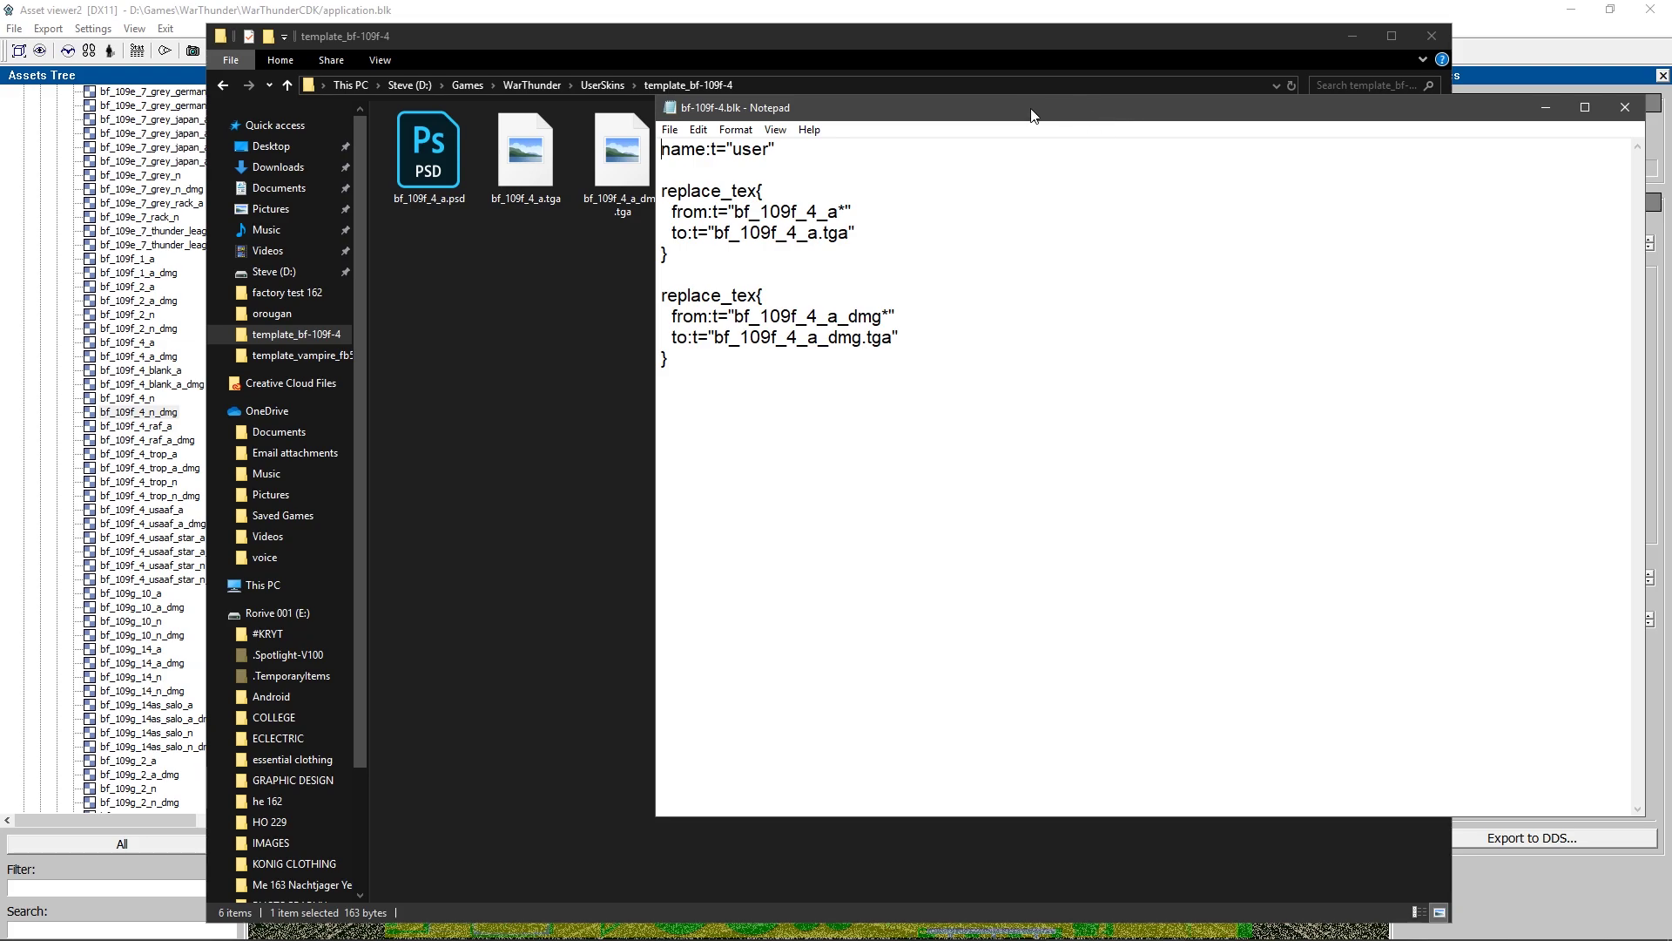
{"action": "left_click_drag", "start_coordinate": [1032, 116], "coordinate": [1098, 239]}
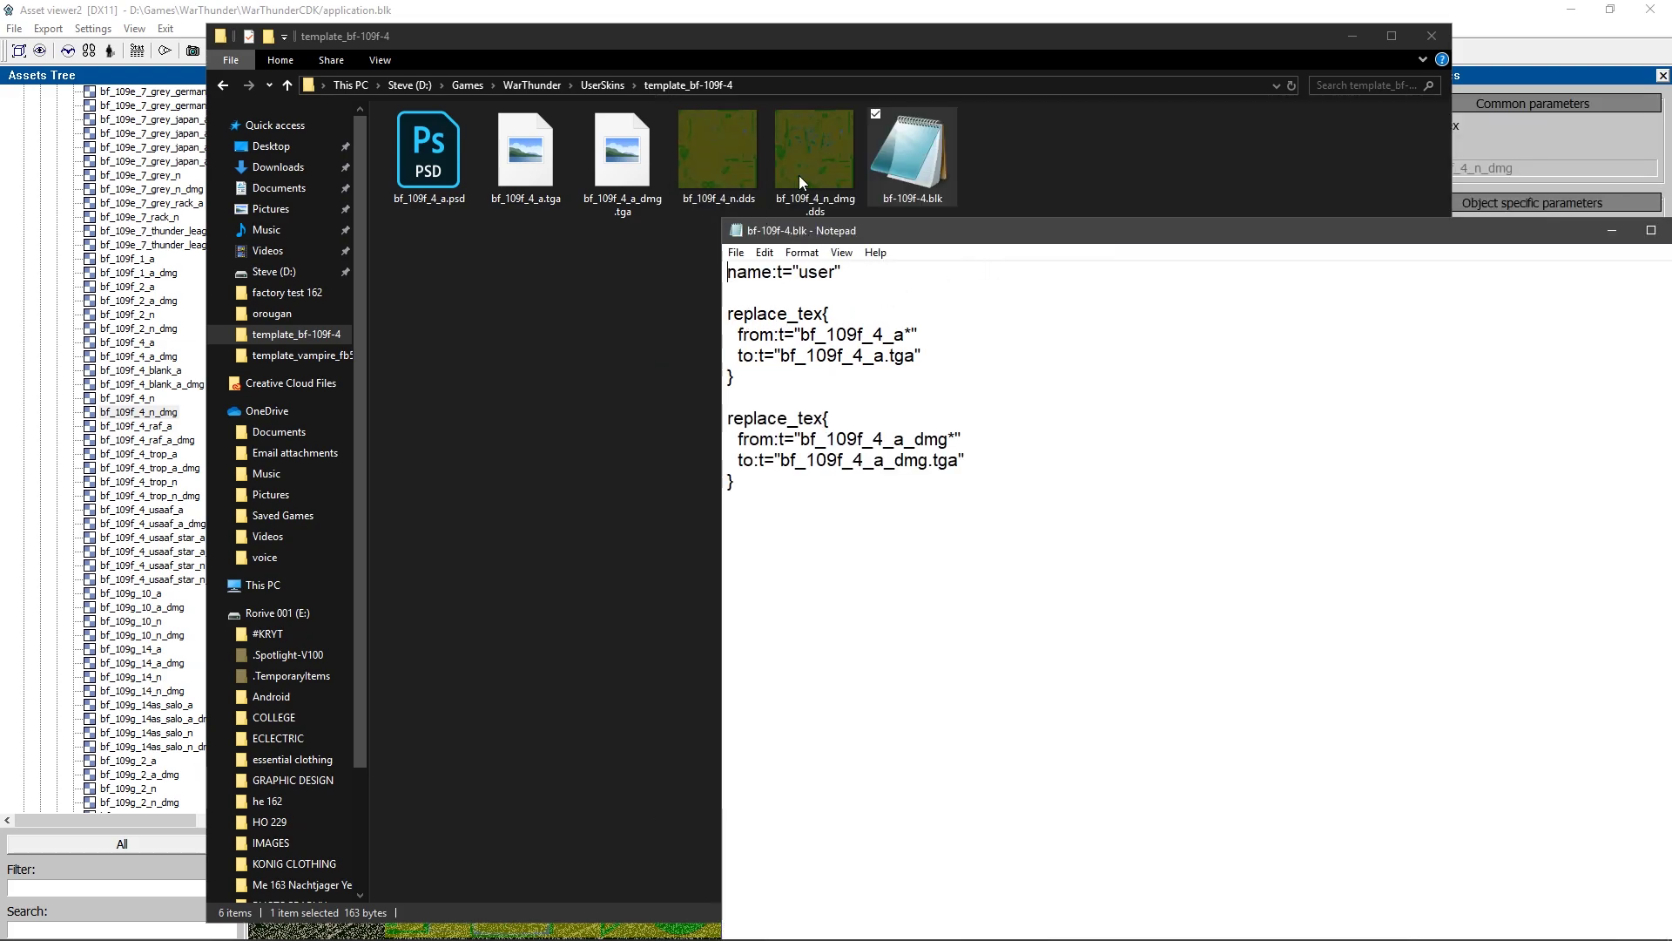
Duplicate the bf_109f_4_a_dmg replace_tex block at the end of the file.
{"action": "left_click", "coordinate": [744, 481]}
{"action": "left_click_drag", "start_coordinate": [758, 484], "coordinate": [708, 425]}
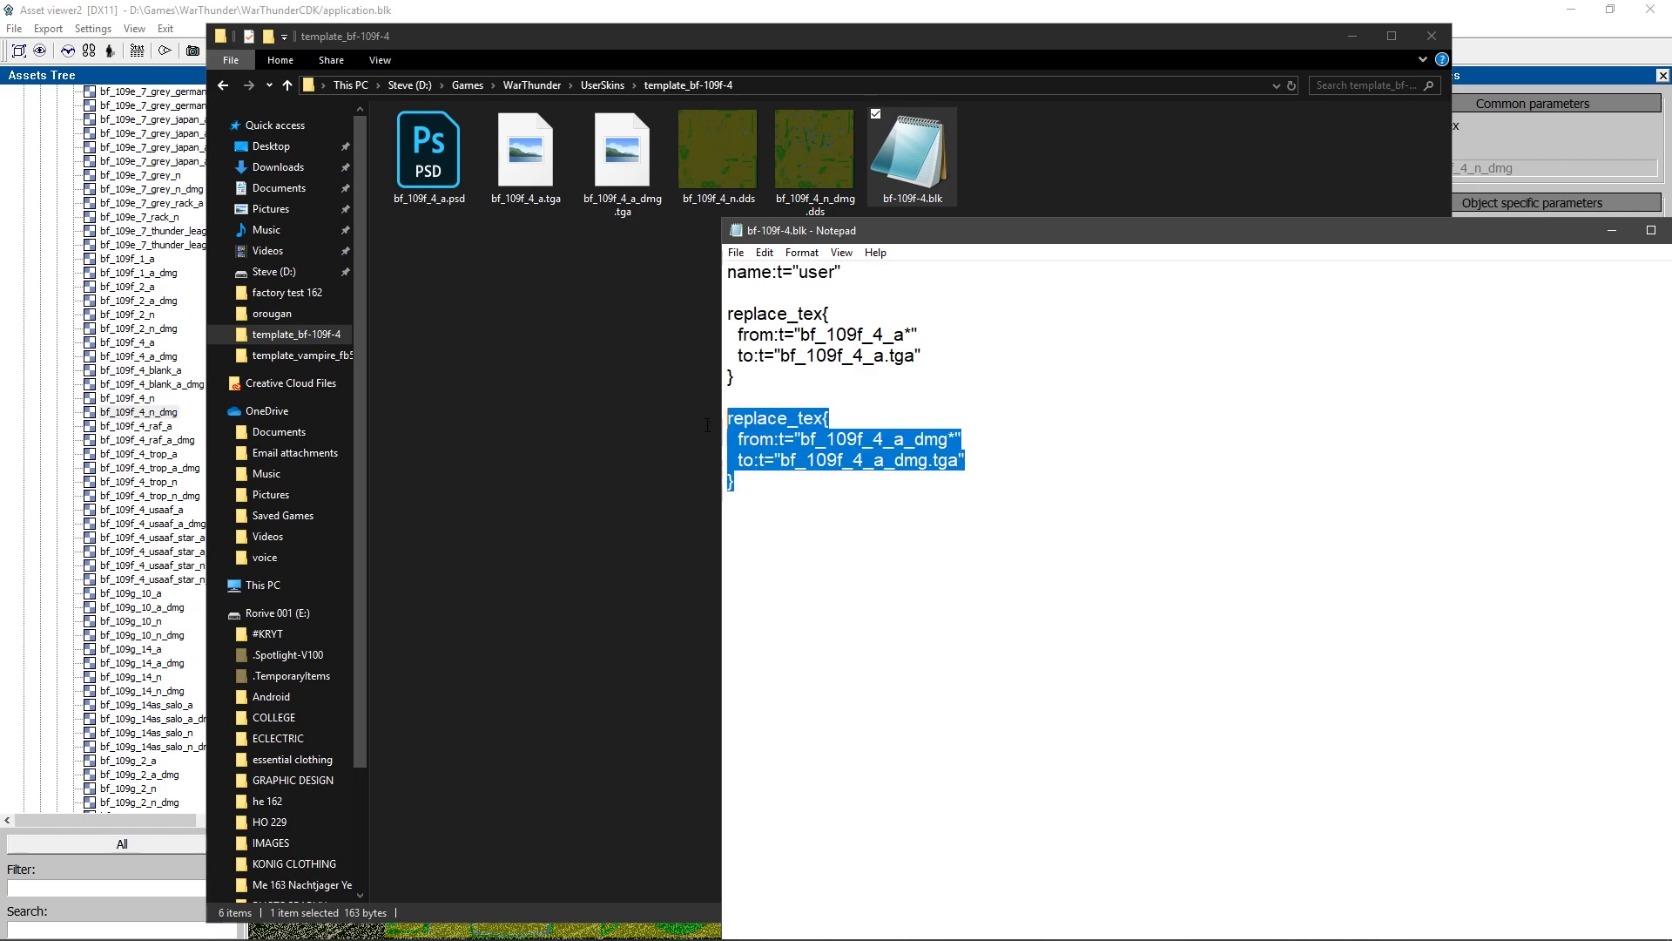
{"action": "left_click", "coordinate": [765, 490]}
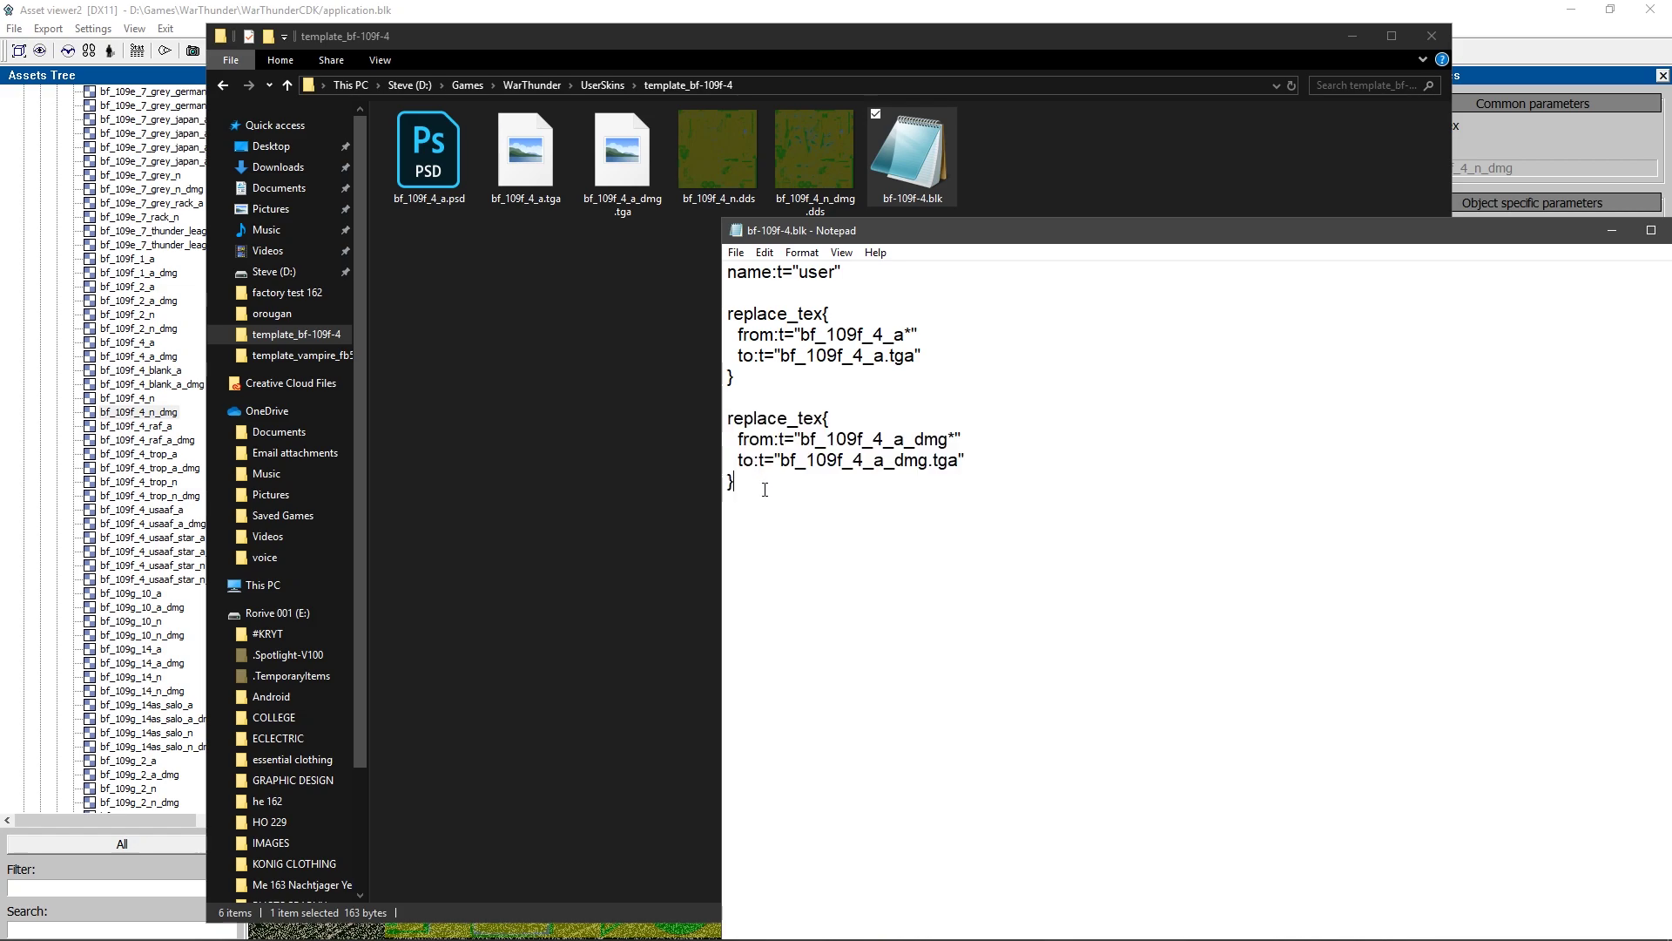
{"action": "key", "text": "ctrl+v"}
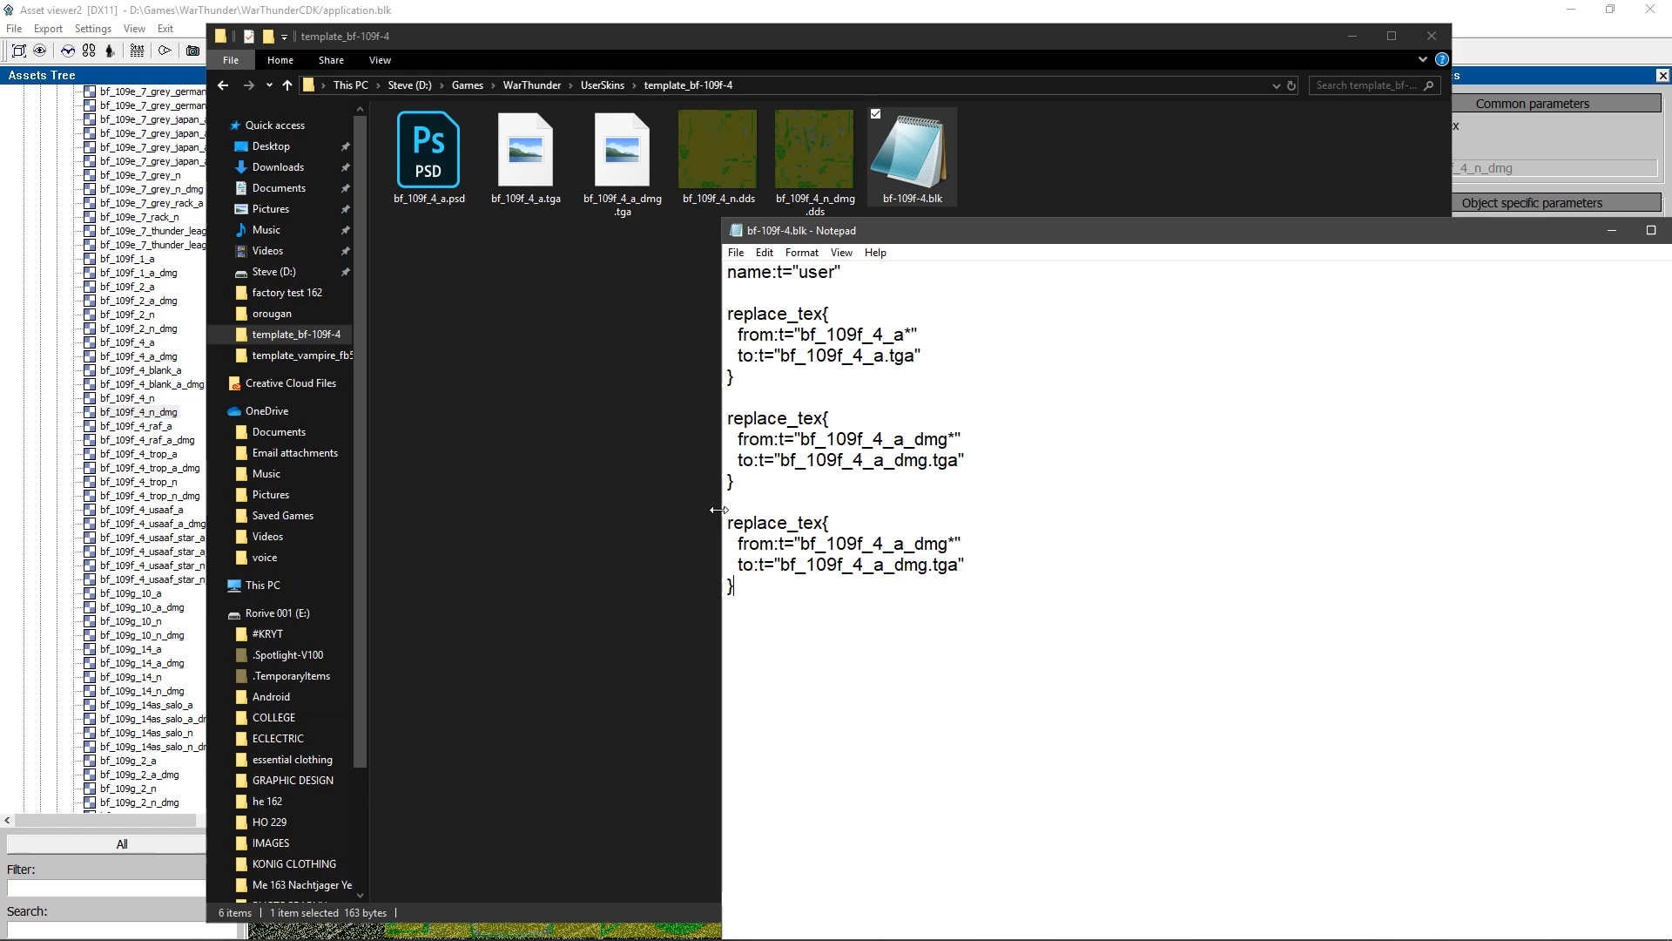
Make the third replace_tex block map bf_109f_4_n to bf_109f_4_n.dds.
{"action": "left_click_drag", "start_coordinate": [800, 543], "coordinate": [945, 551]}
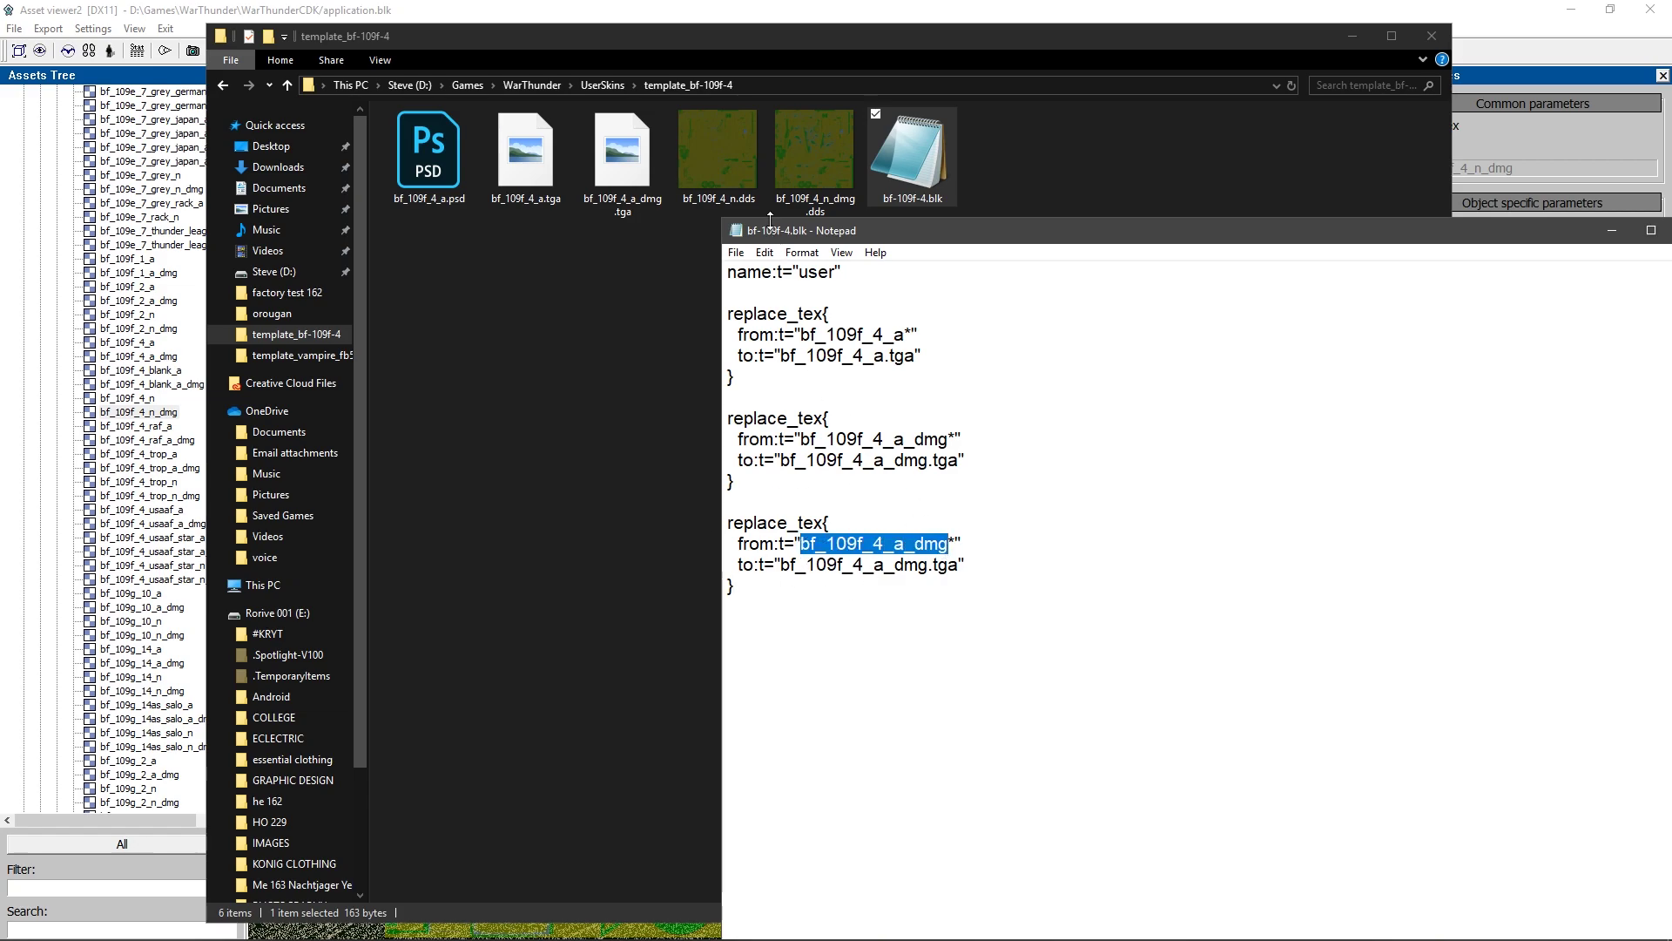
{"action": "right_click", "coordinate": [741, 186]}
{"action": "left_click", "coordinate": [813, 551]}
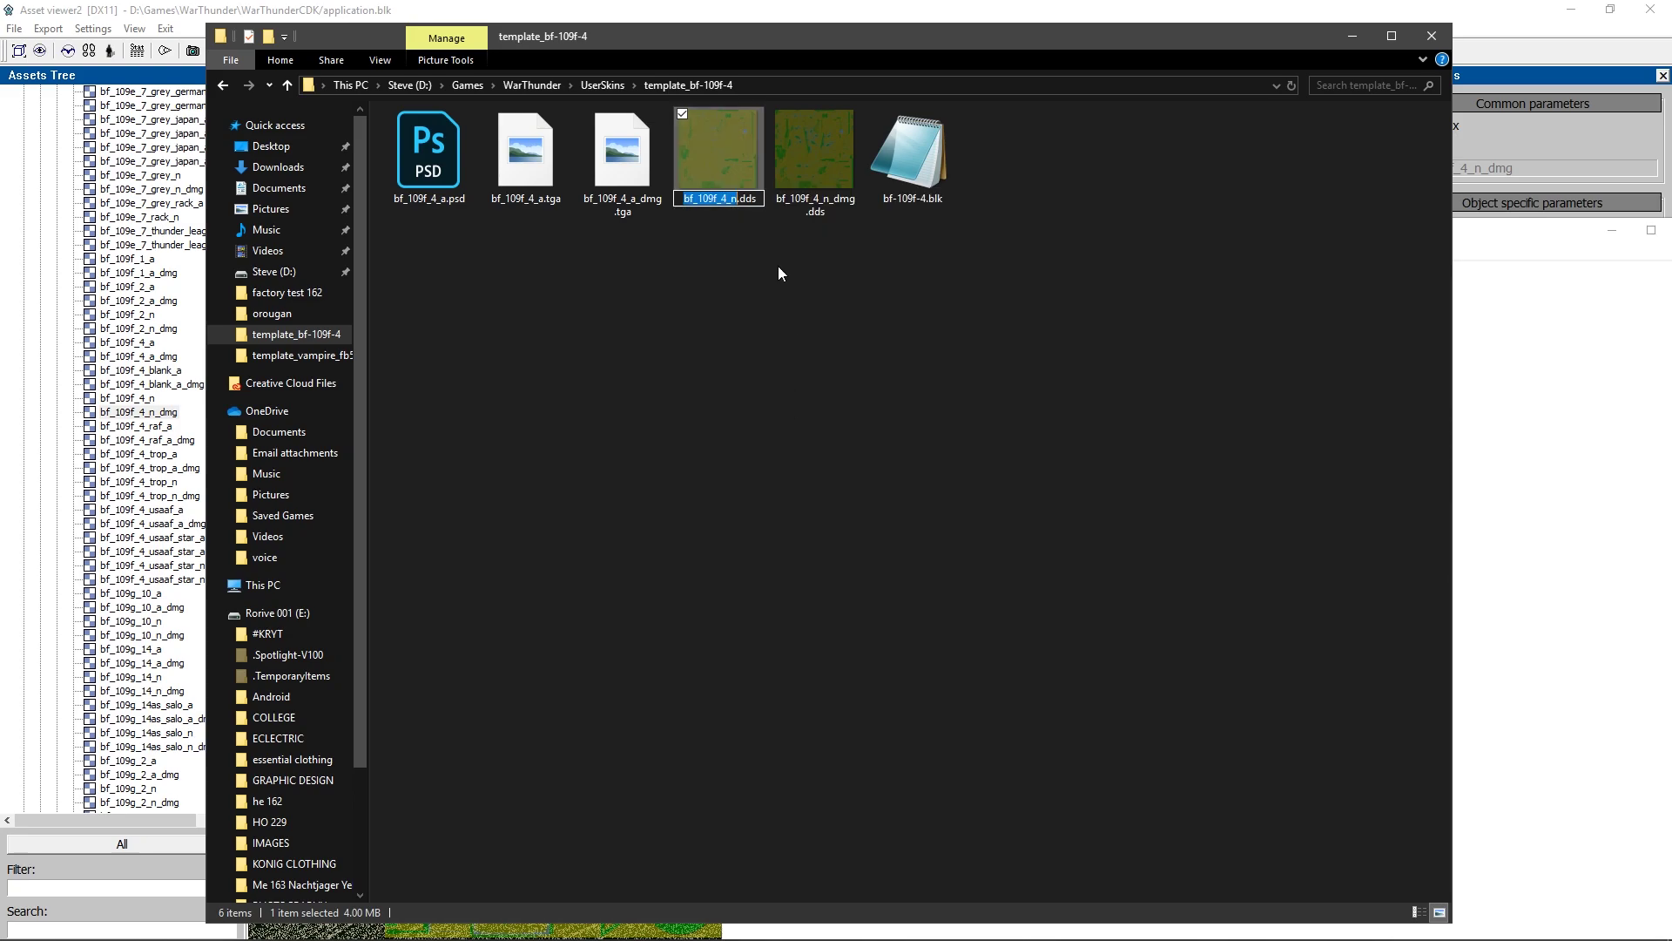
{"action": "key", "text": "ctrl+c"}
{"action": "key", "text": "alt+Tab"}
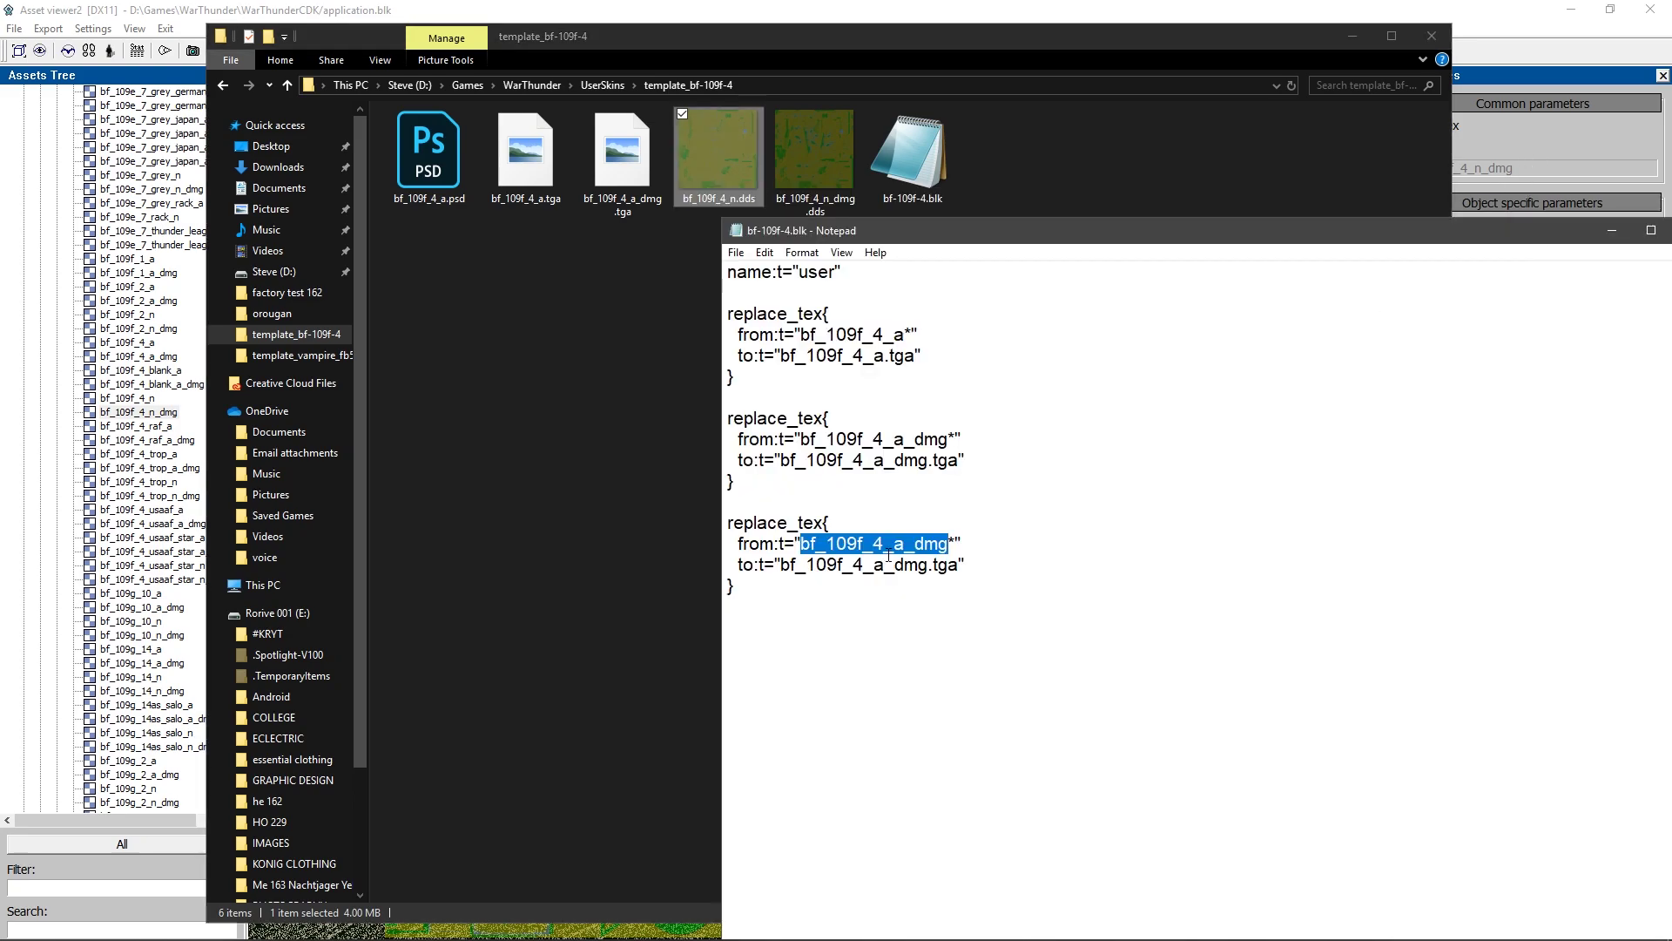
{"action": "key", "text": "ctrl+v"}
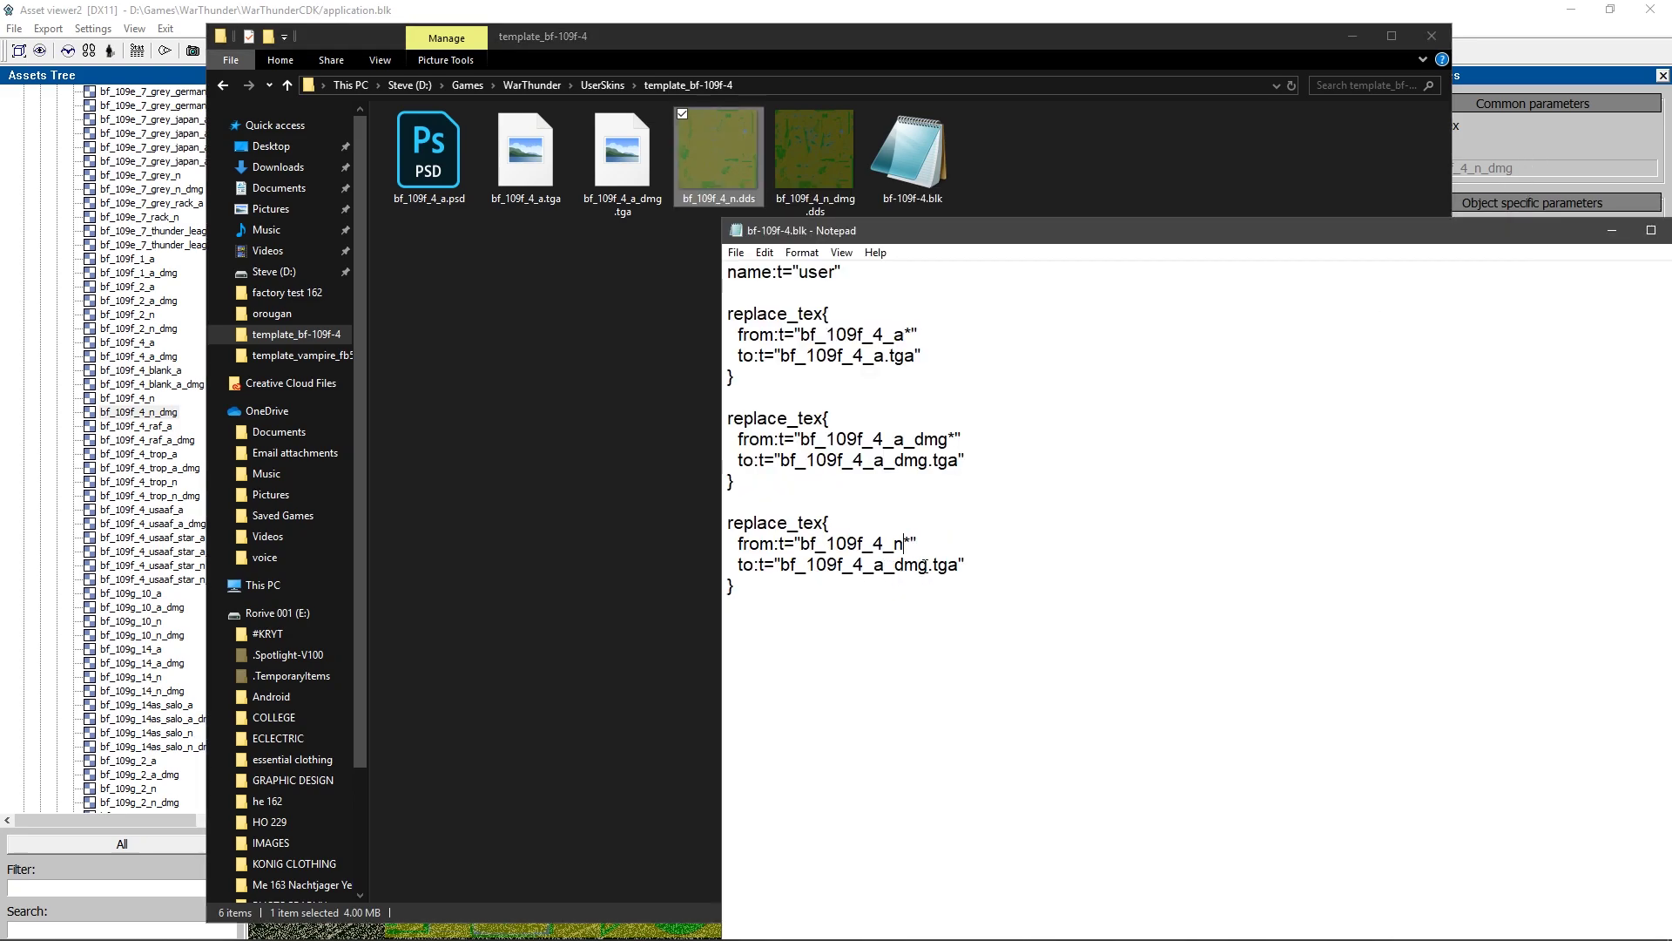
{"action": "left_click_drag", "start_coordinate": [929, 566], "coordinate": [786, 570]}
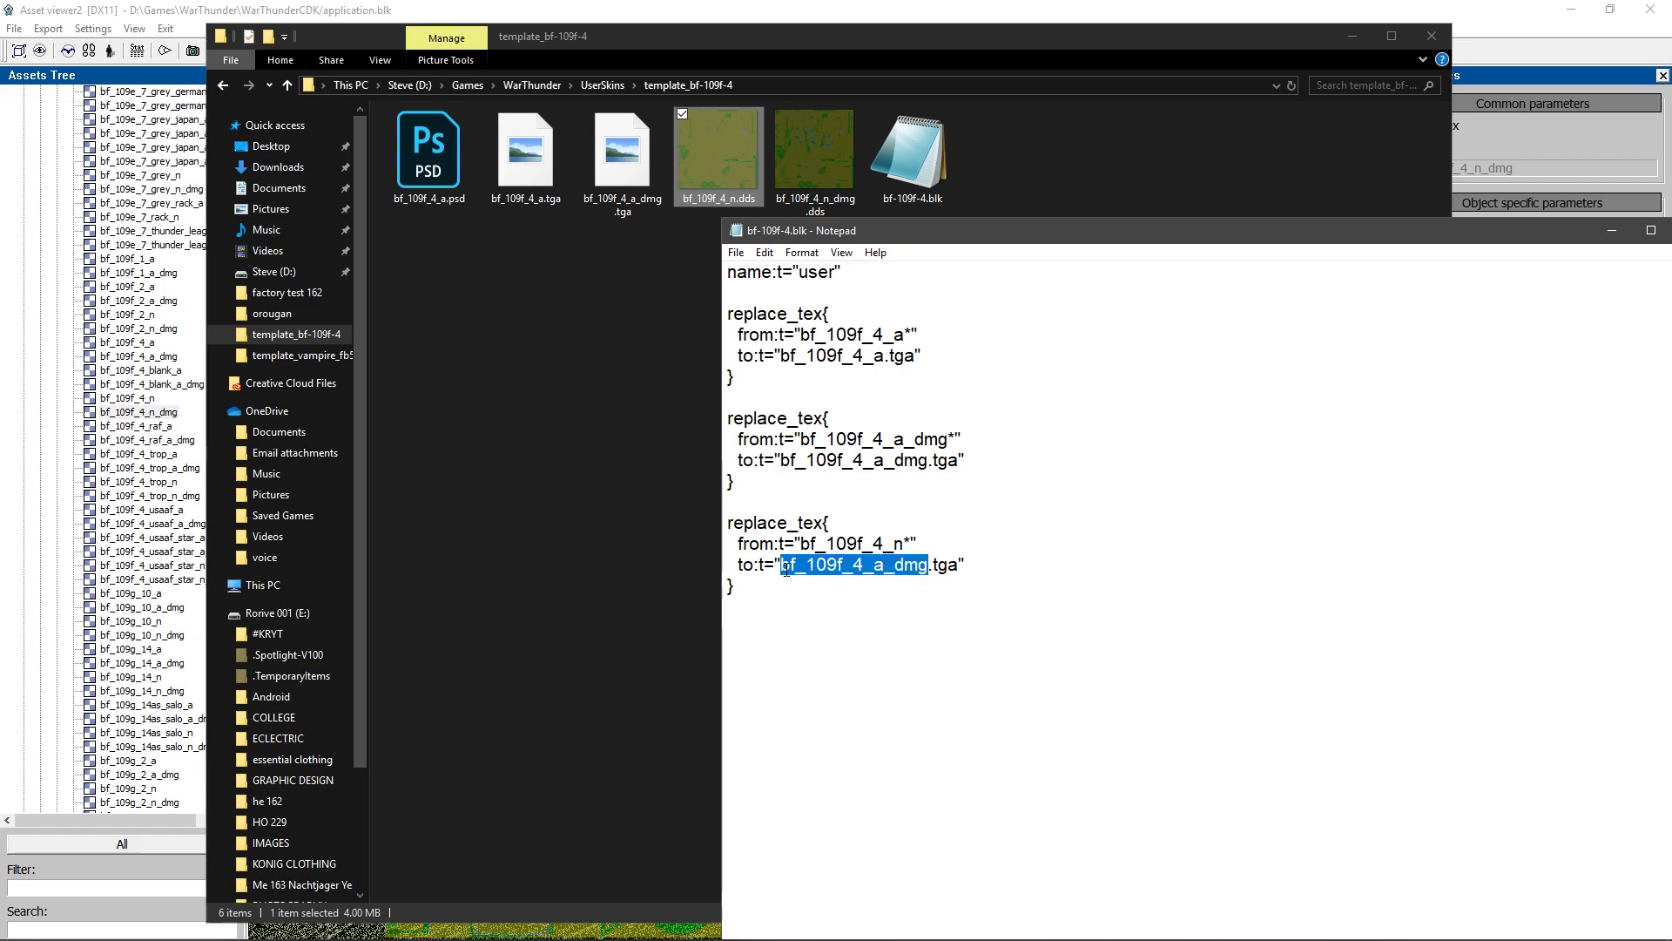
{"action": "key", "text": "ctrl+v"}
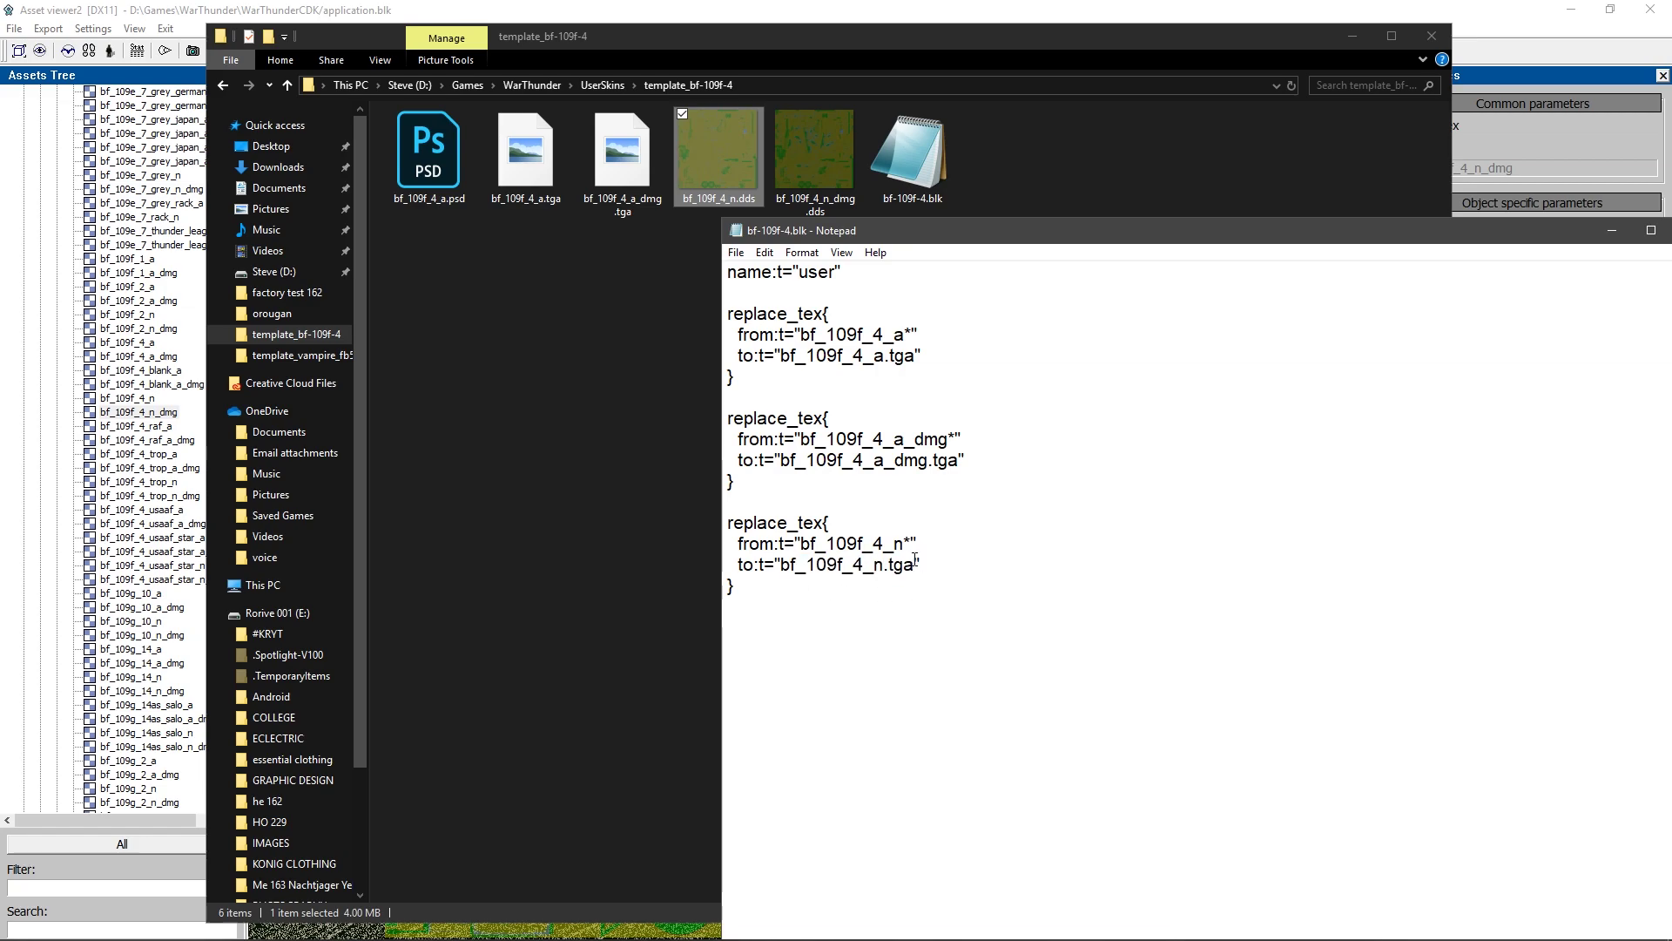
{"action": "key", "text": "BackSpace"}
{"action": "key", "text": "BackSpace"}
{"action": "key", "text": "BackSpace"}
{"action": "type", "text": "dds"}
Add a fourth replace_tex block mapping bf_109f_4_n_dmg to bf_109f_4_n_dmg.dds.
{"action": "left_click_drag", "start_coordinate": [769, 589], "coordinate": [668, 529]}
{"action": "key", "text": "ctrl+c"}
{"action": "key", "text": "Right"}
{"action": "key", "text": "Return"}
{"action": "key", "text": "Return"}
{"action": "key", "text": "ctrl+v"}
{"action": "right_click", "coordinate": [813, 183]}
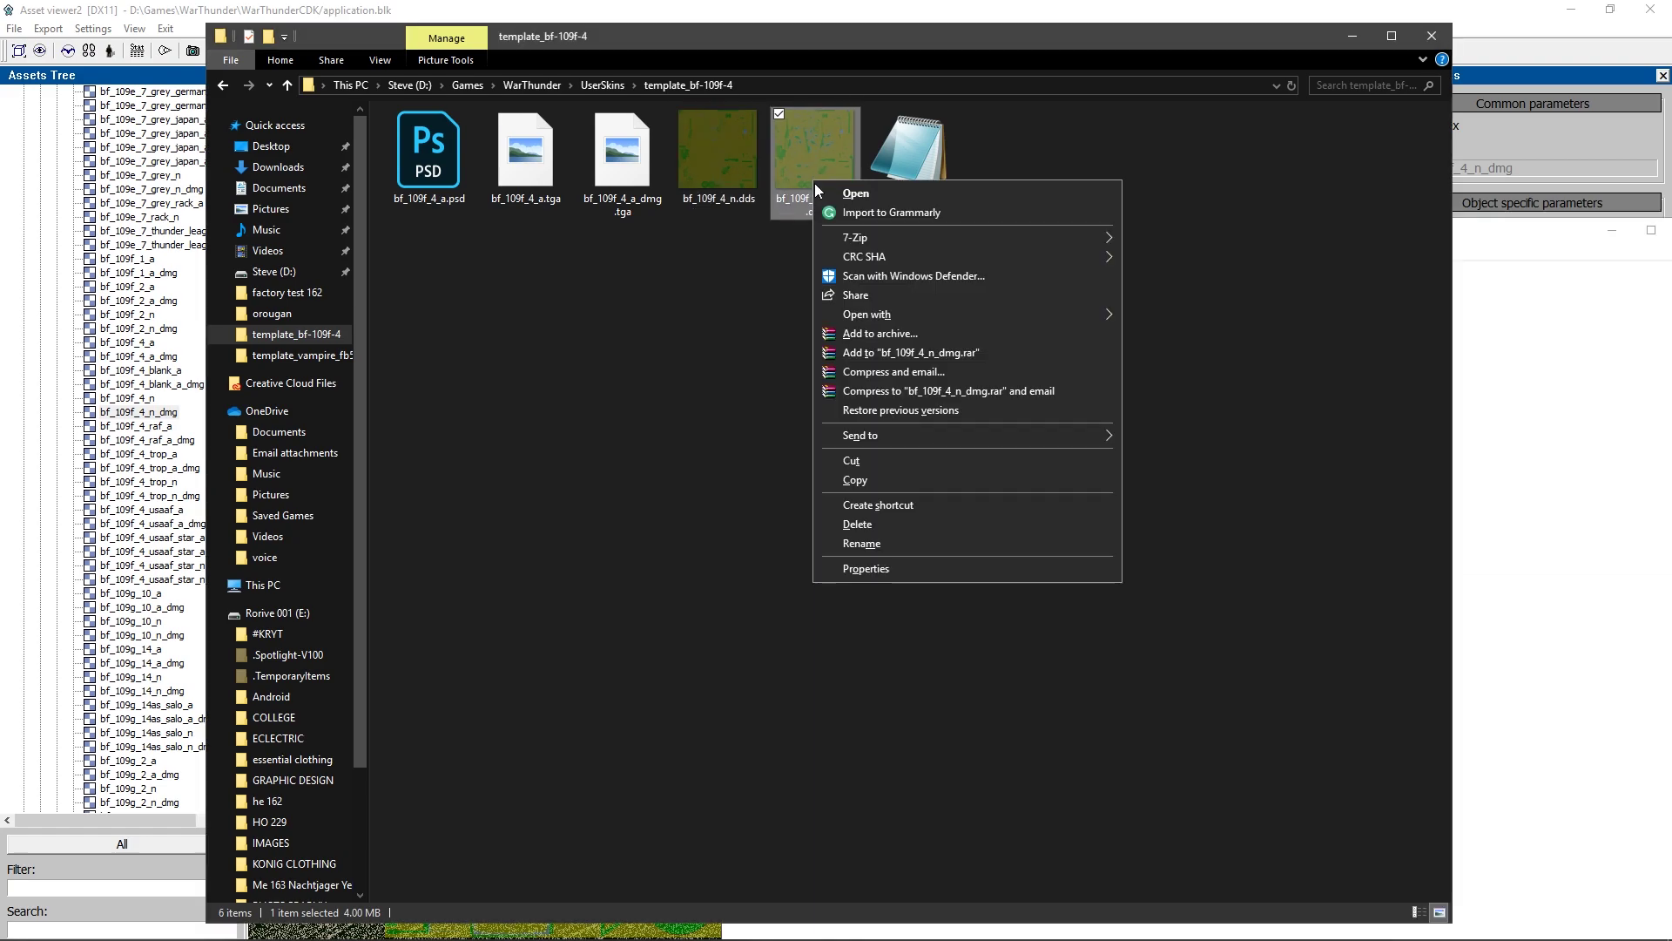
{"action": "left_click", "coordinate": [875, 541]}
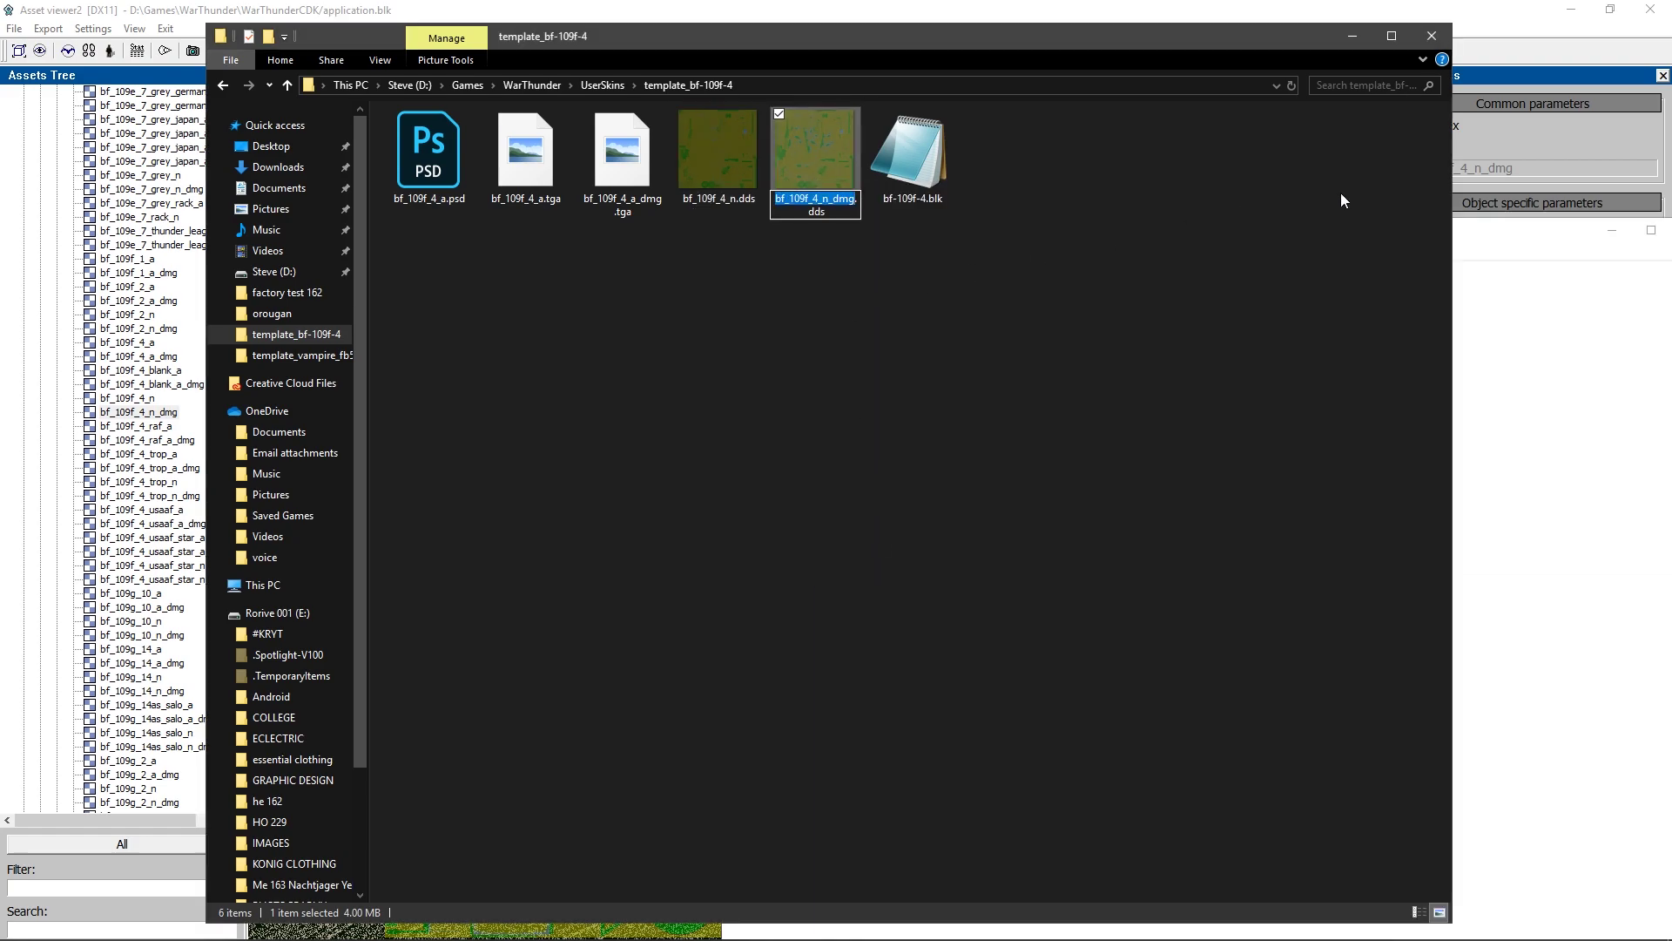
{"action": "left_click", "coordinate": [1526, 250]}
{"action": "left_click_drag", "start_coordinate": [904, 648], "coordinate": [801, 648]}
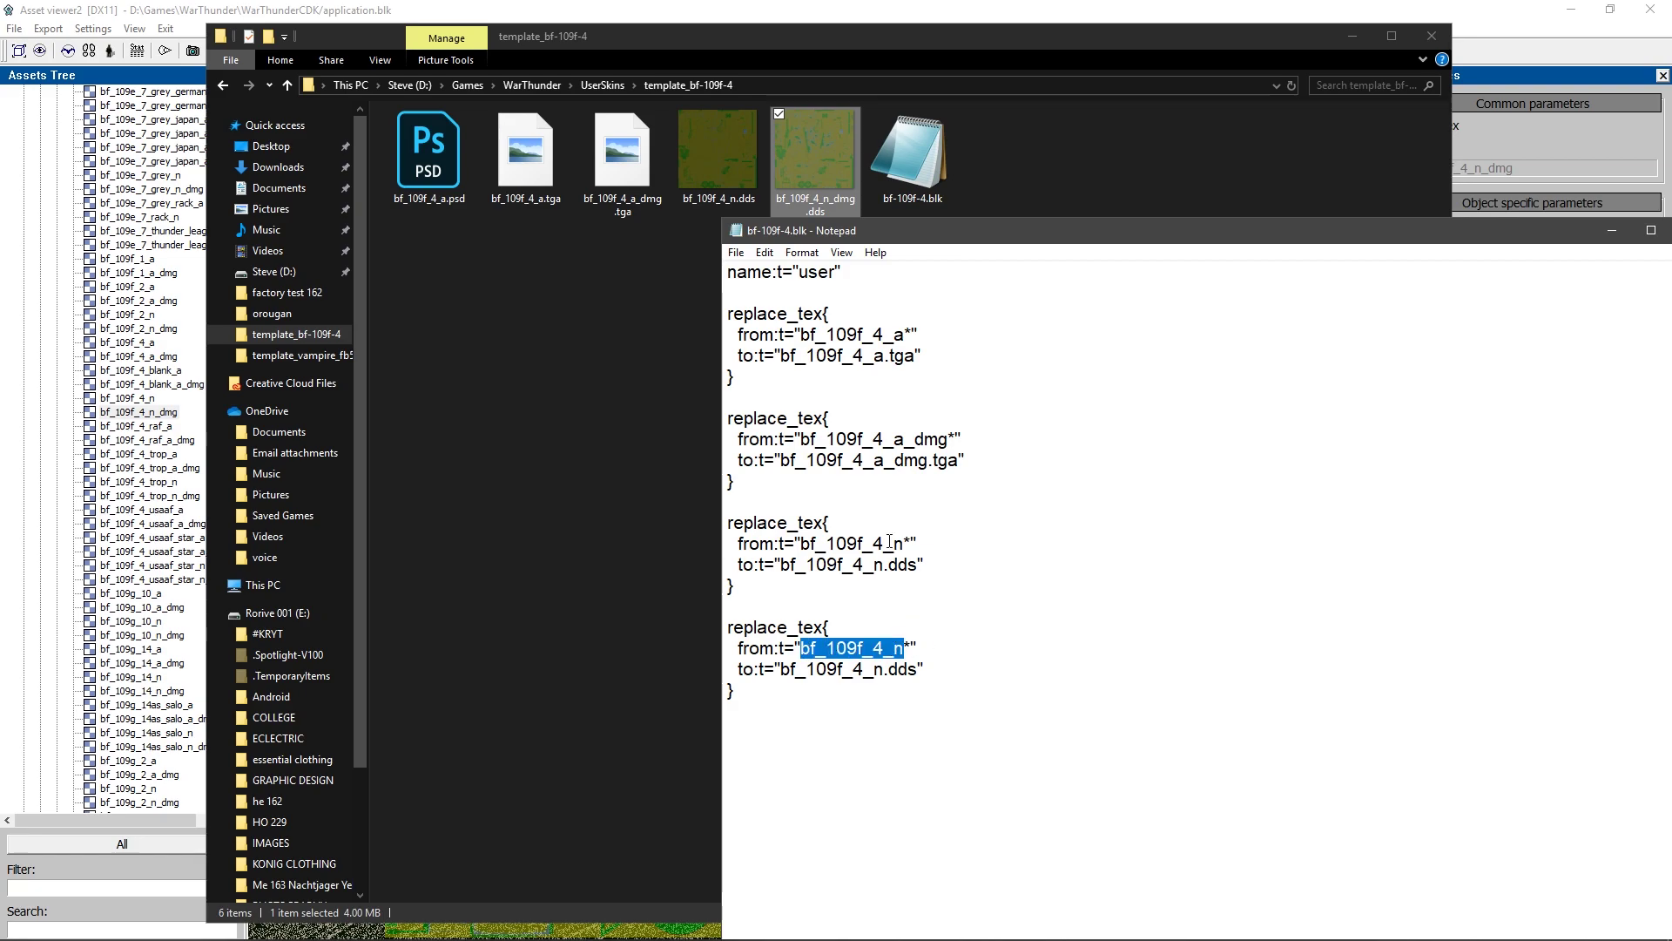
{"action": "key", "text": "ctrl+v"}
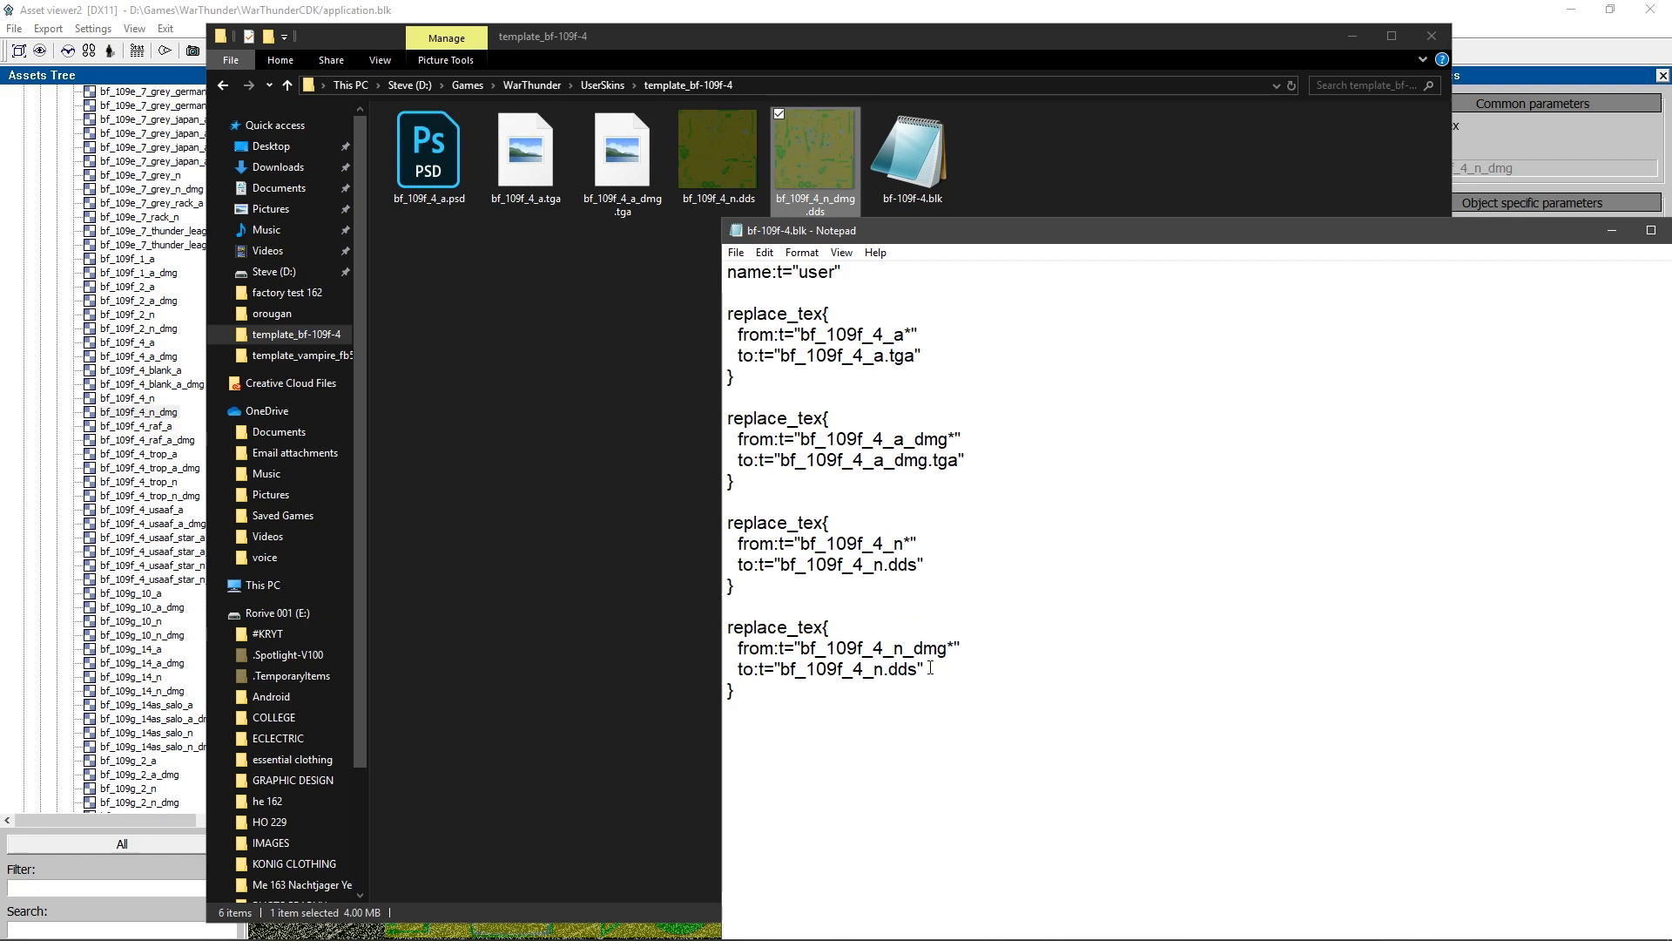
{"action": "left_click_drag", "start_coordinate": [884, 669], "coordinate": [784, 680]}
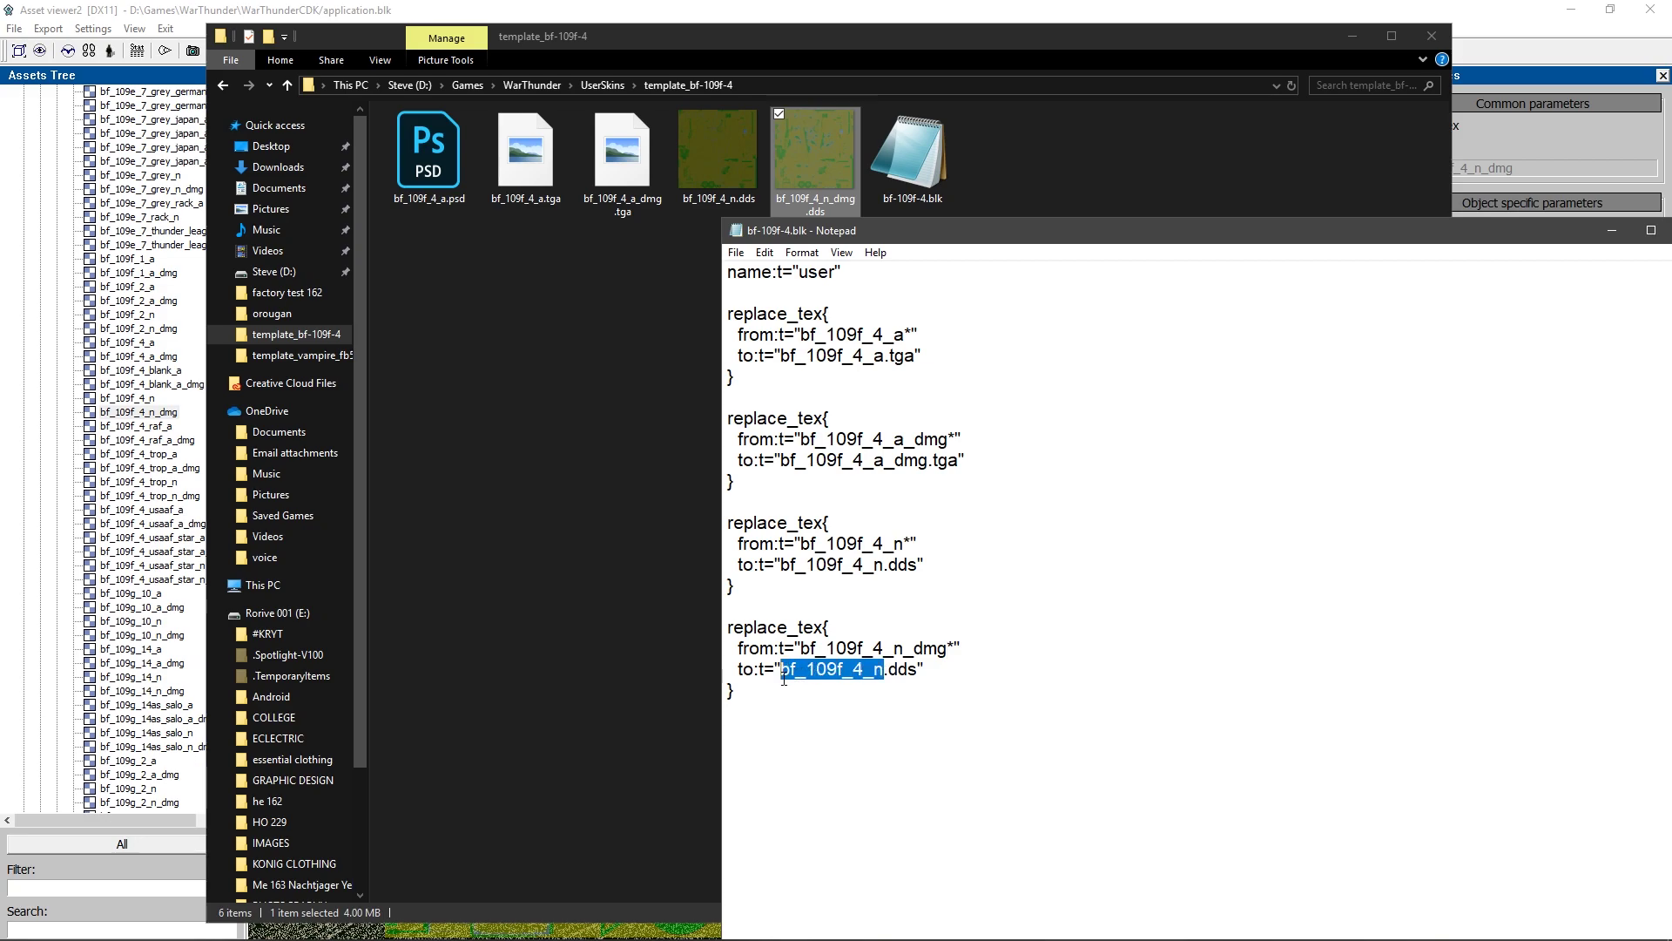
{"action": "key", "text": "ctrl+v"}
Save bf-109f-4.blk and close Notepad.
{"action": "left_click", "coordinate": [736, 252]}
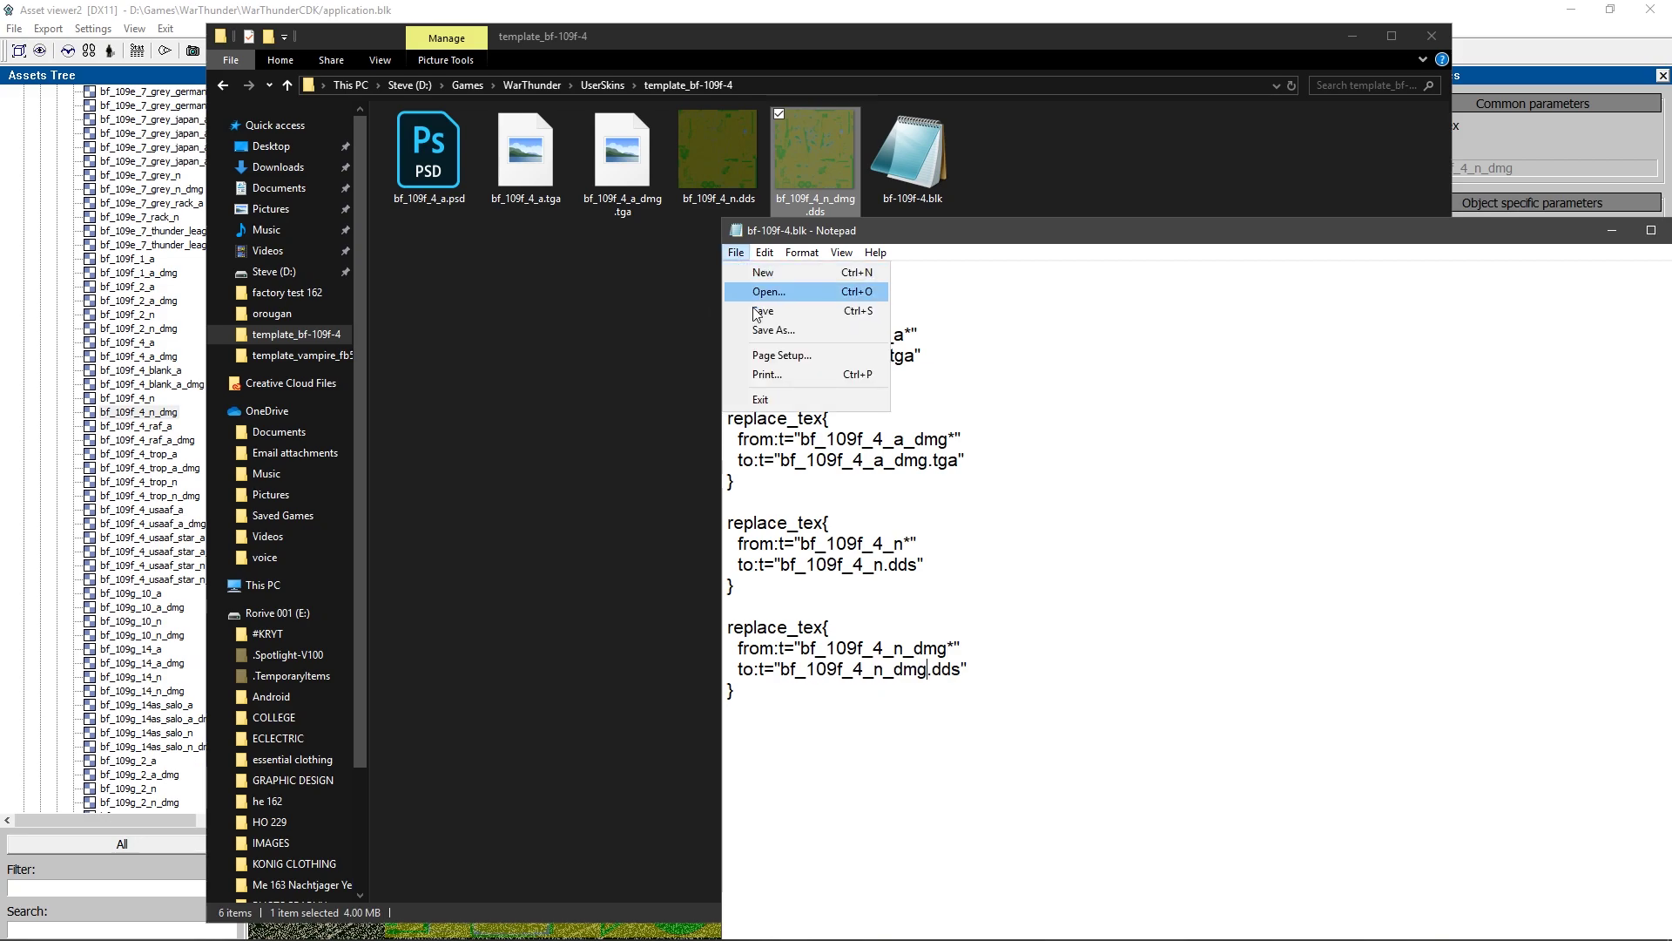
{"action": "left_click", "coordinate": [773, 319]}
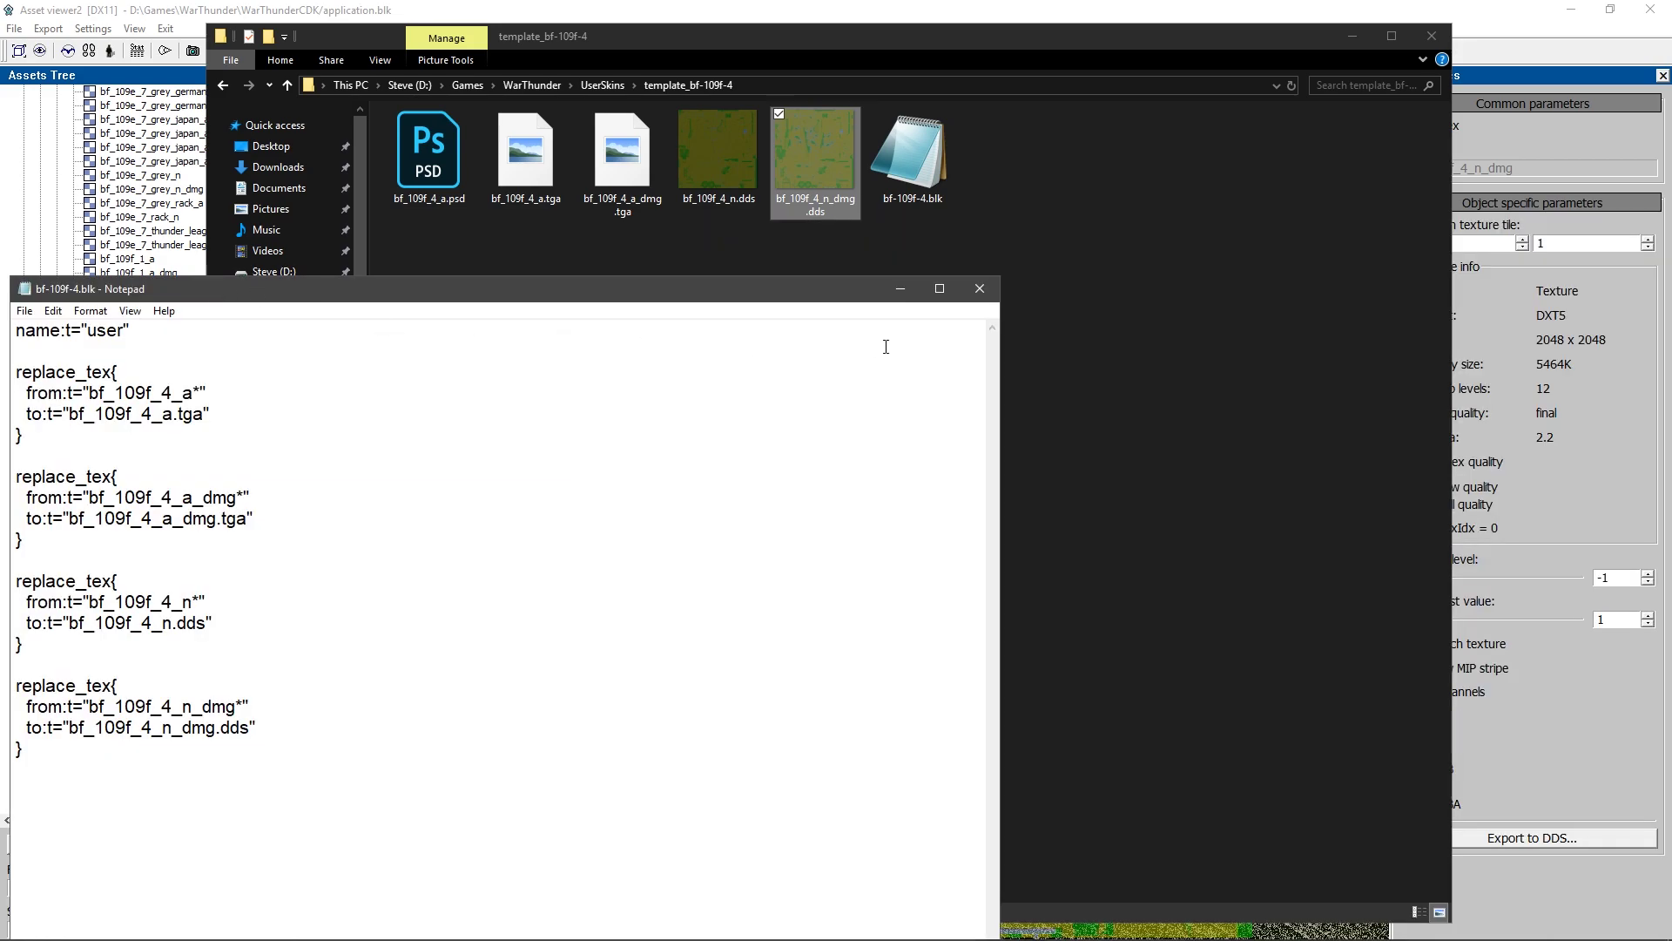
{"action": "left_click", "coordinate": [975, 290]}
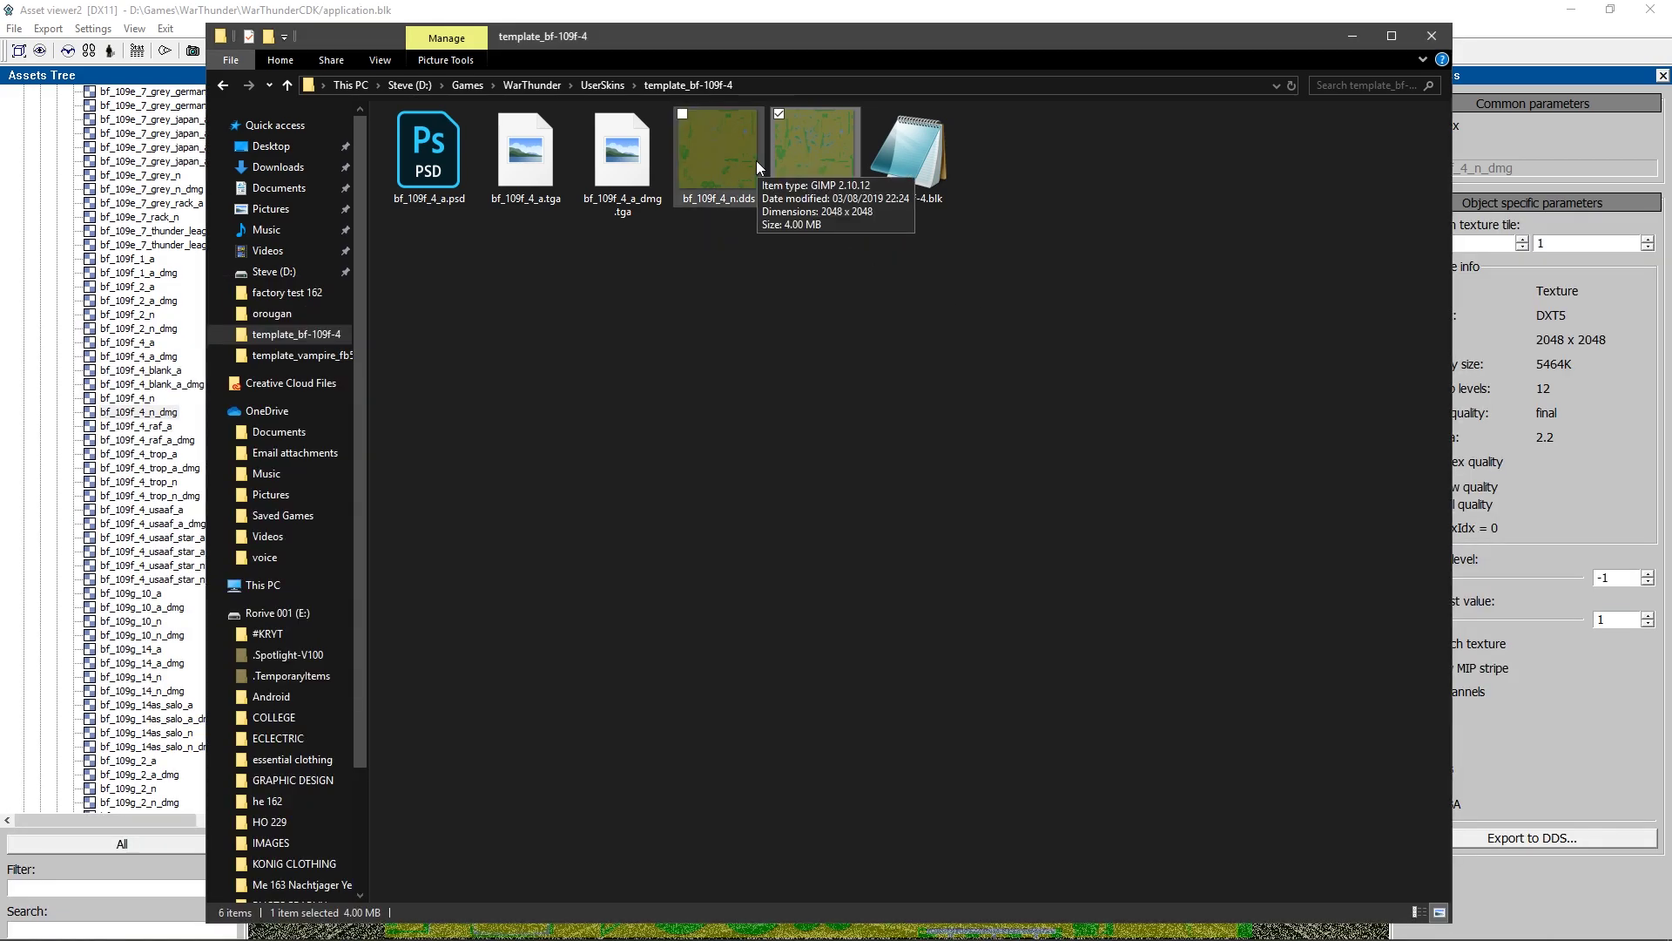
In Photoshop, move the Layer 1 aircraft photo into the sheet's top-left corner.
{"action": "left_click", "coordinate": [1352, 36]}
{"action": "left_click", "coordinate": [414, 927]}
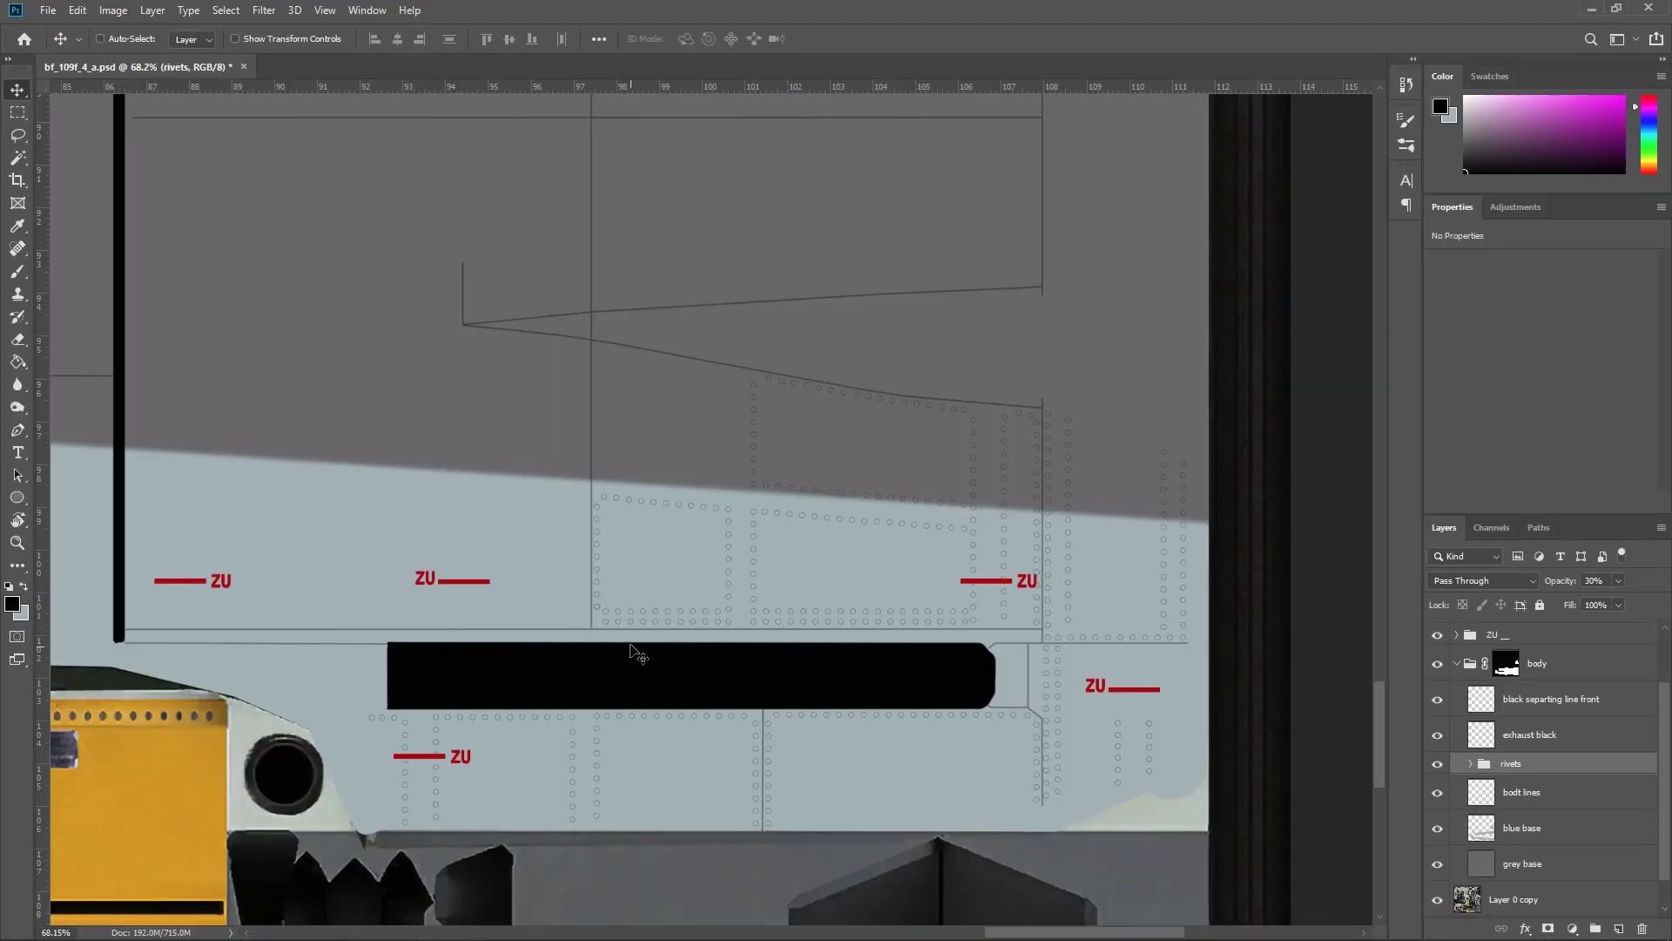
{"action": "scroll", "coordinate": [631, 639], "scroll_direction": "down", "scroll_amount": 10}
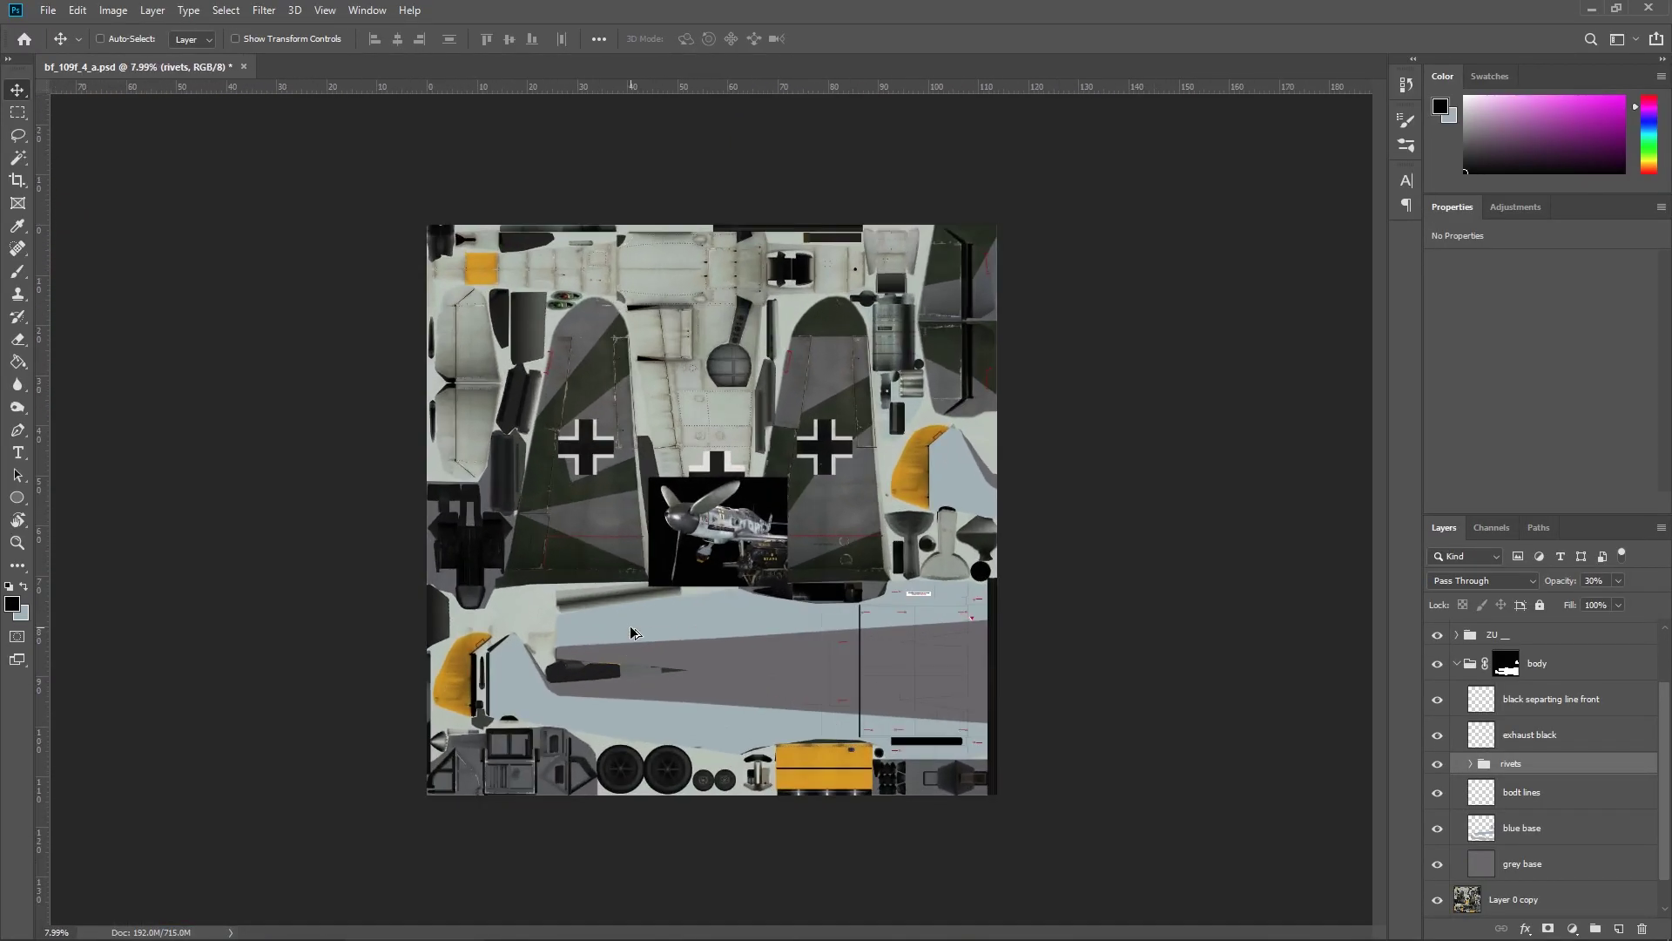
{"action": "scroll", "coordinate": [1538, 649], "scroll_direction": "up", "scroll_amount": 2}
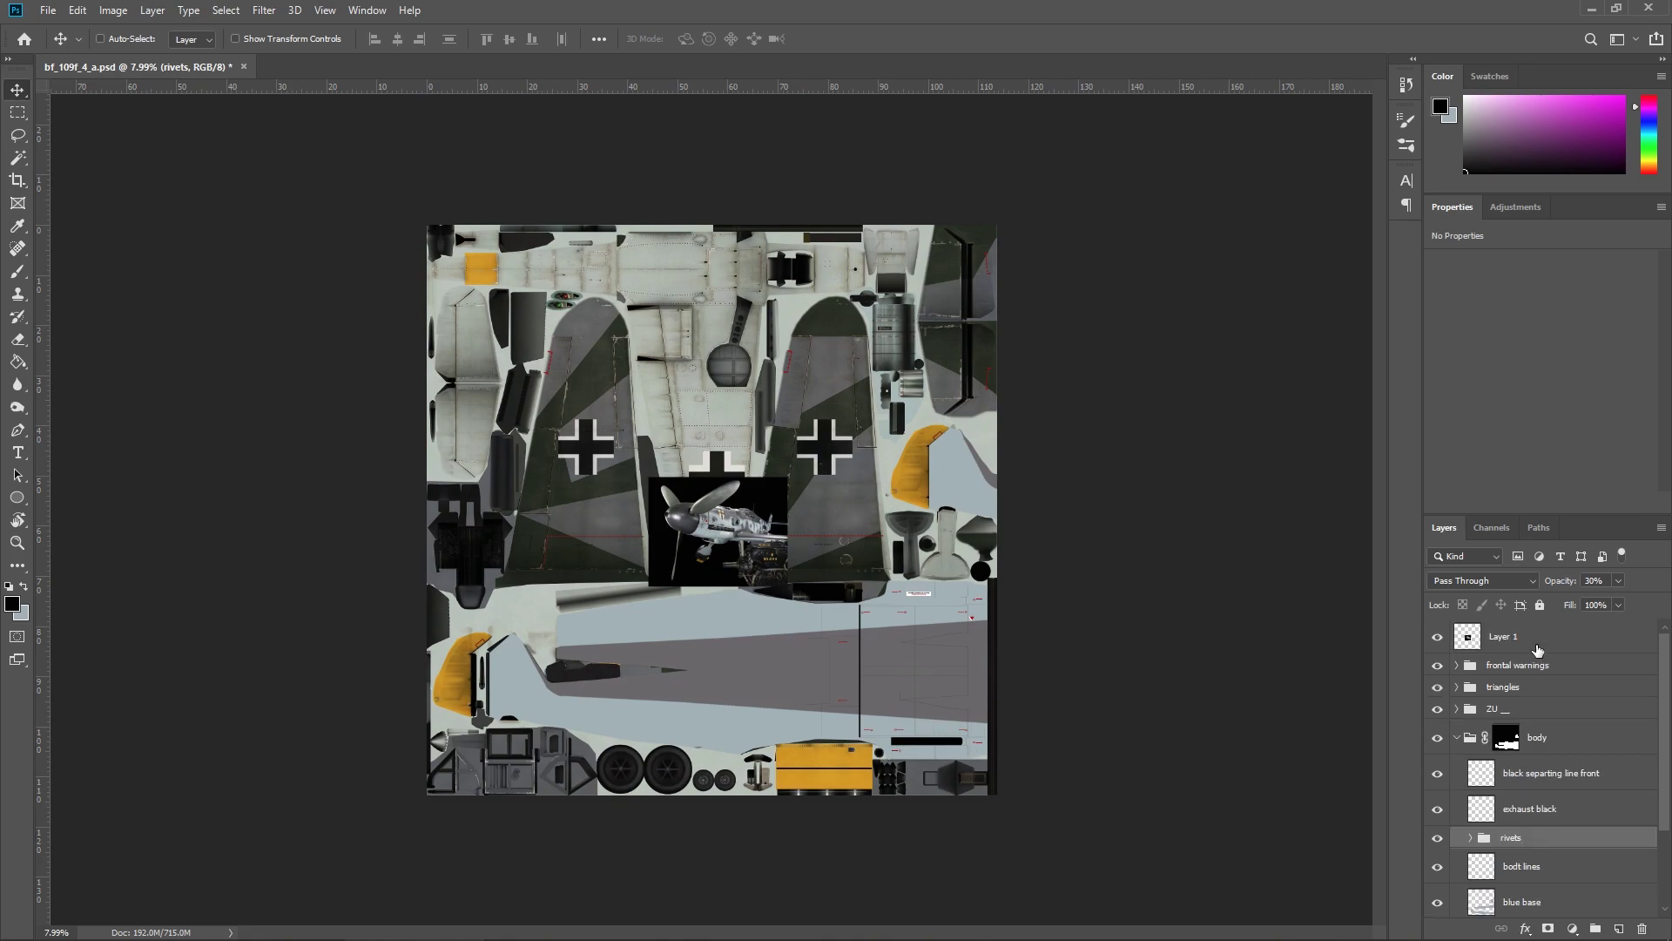
{"action": "left_click", "coordinate": [1538, 648]}
{"action": "left_click_drag", "start_coordinate": [714, 531], "coordinate": [575, 311]}
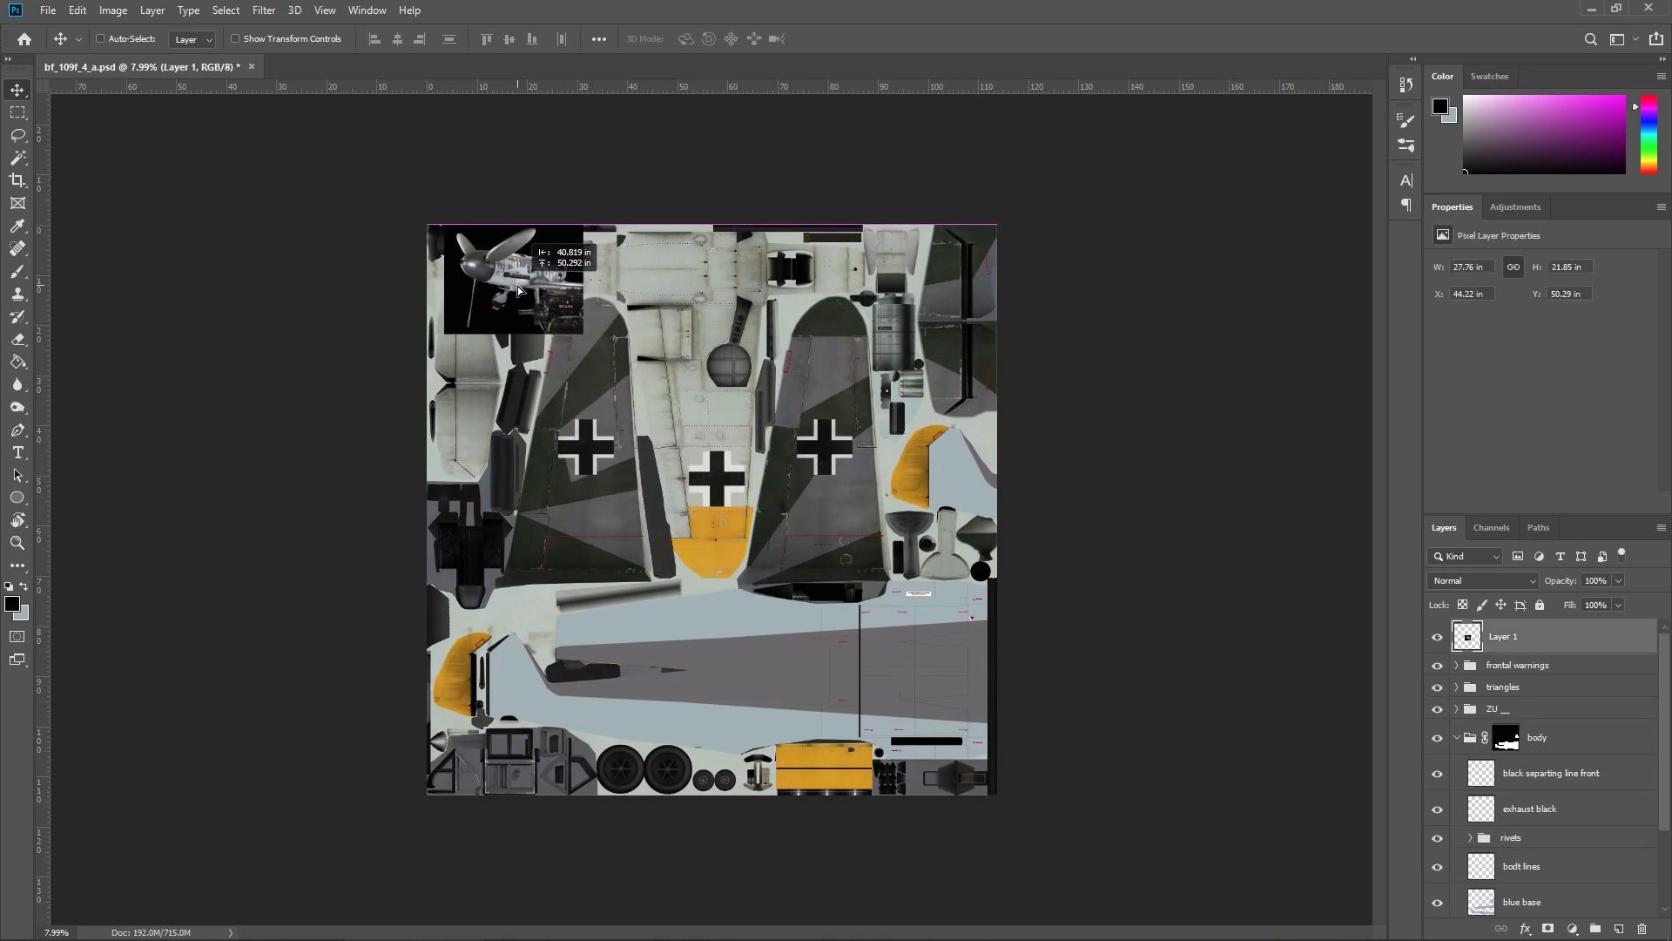
{"action": "left_click_drag", "start_coordinate": [519, 290], "coordinate": [501, 288]}
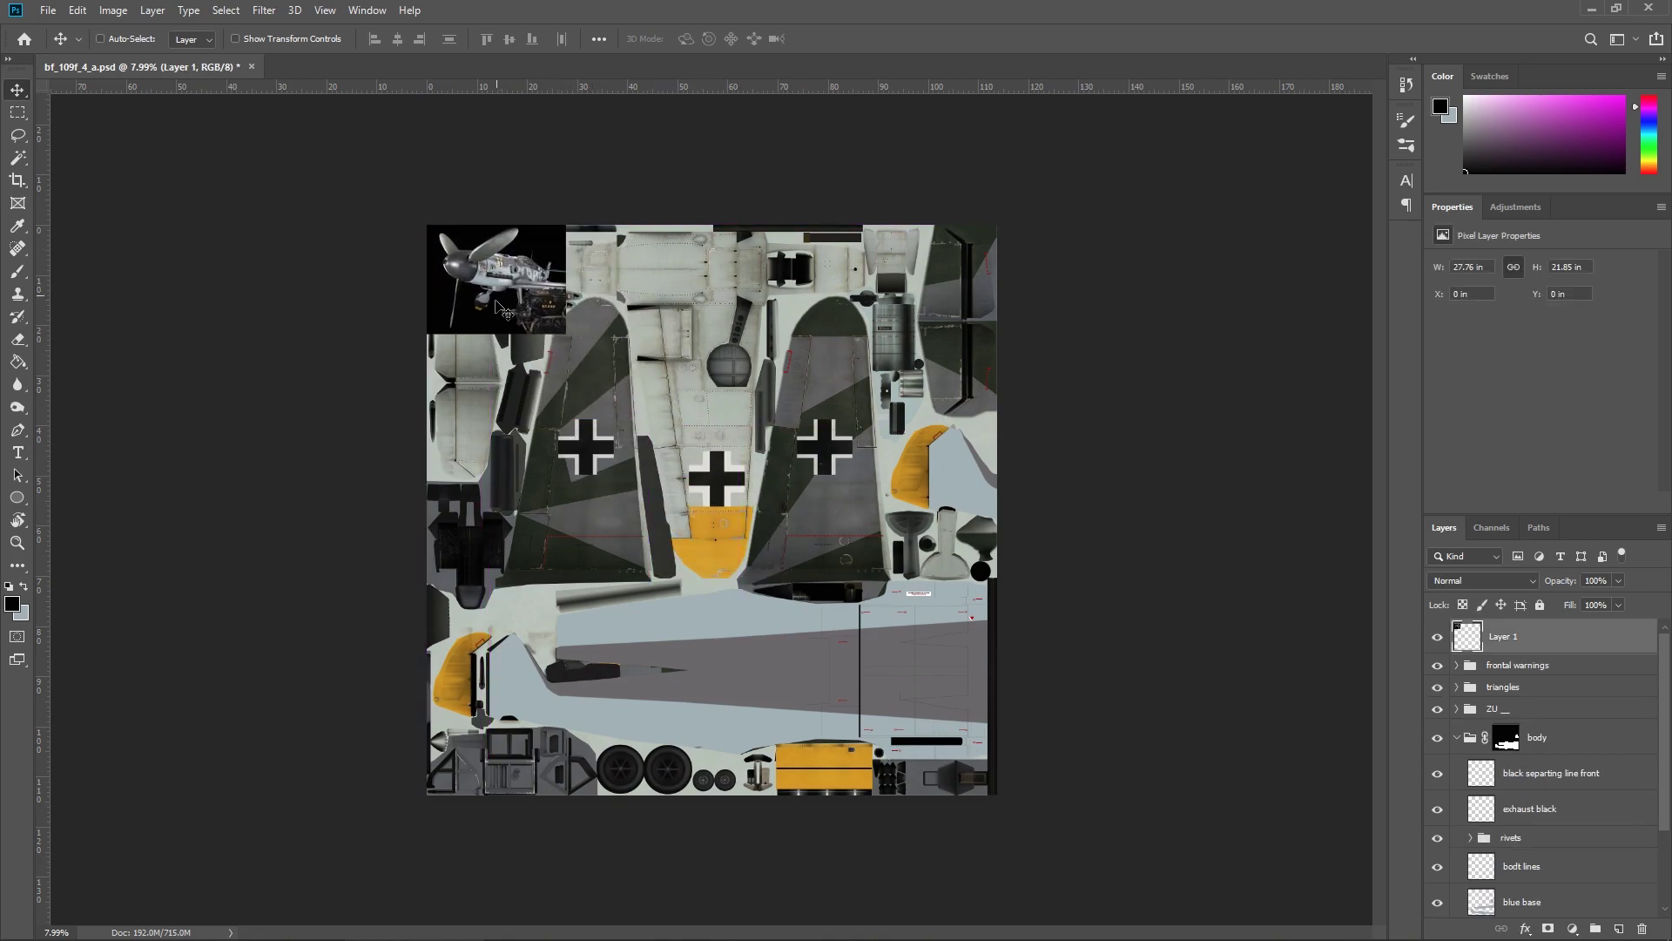
Collapse and hide the body group to reveal the camouflage texture.
{"action": "scroll", "coordinate": [950, 734], "scroll_direction": "up", "scroll_amount": 3}
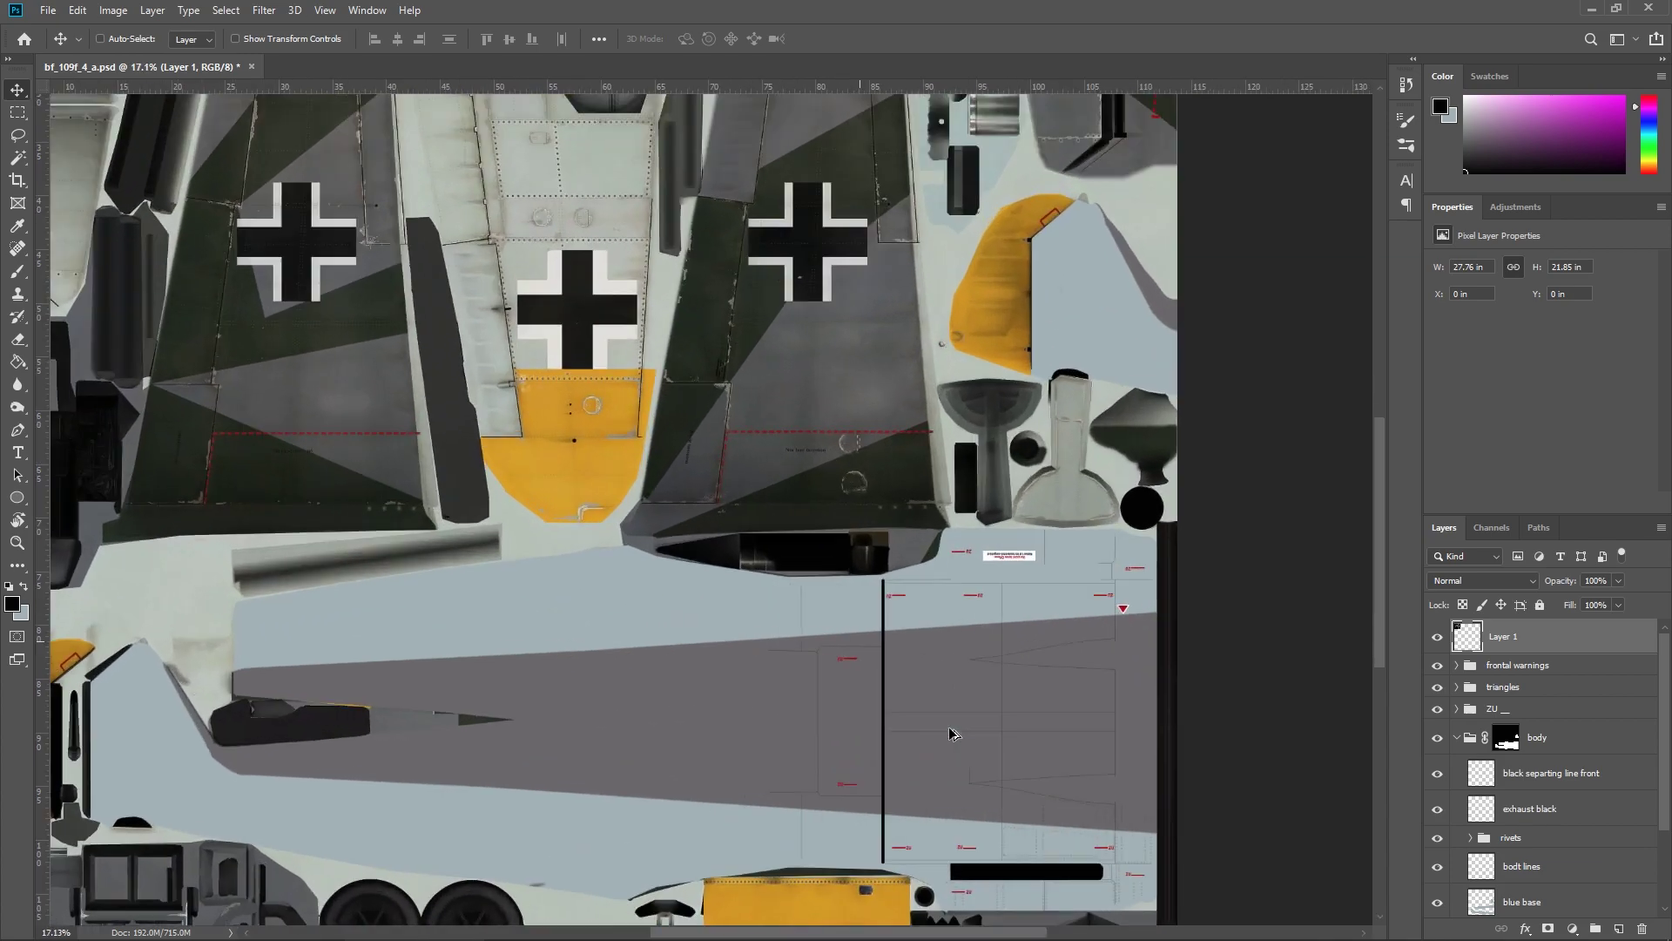
{"action": "scroll", "coordinate": [950, 734], "scroll_direction": "up", "scroll_amount": 3}
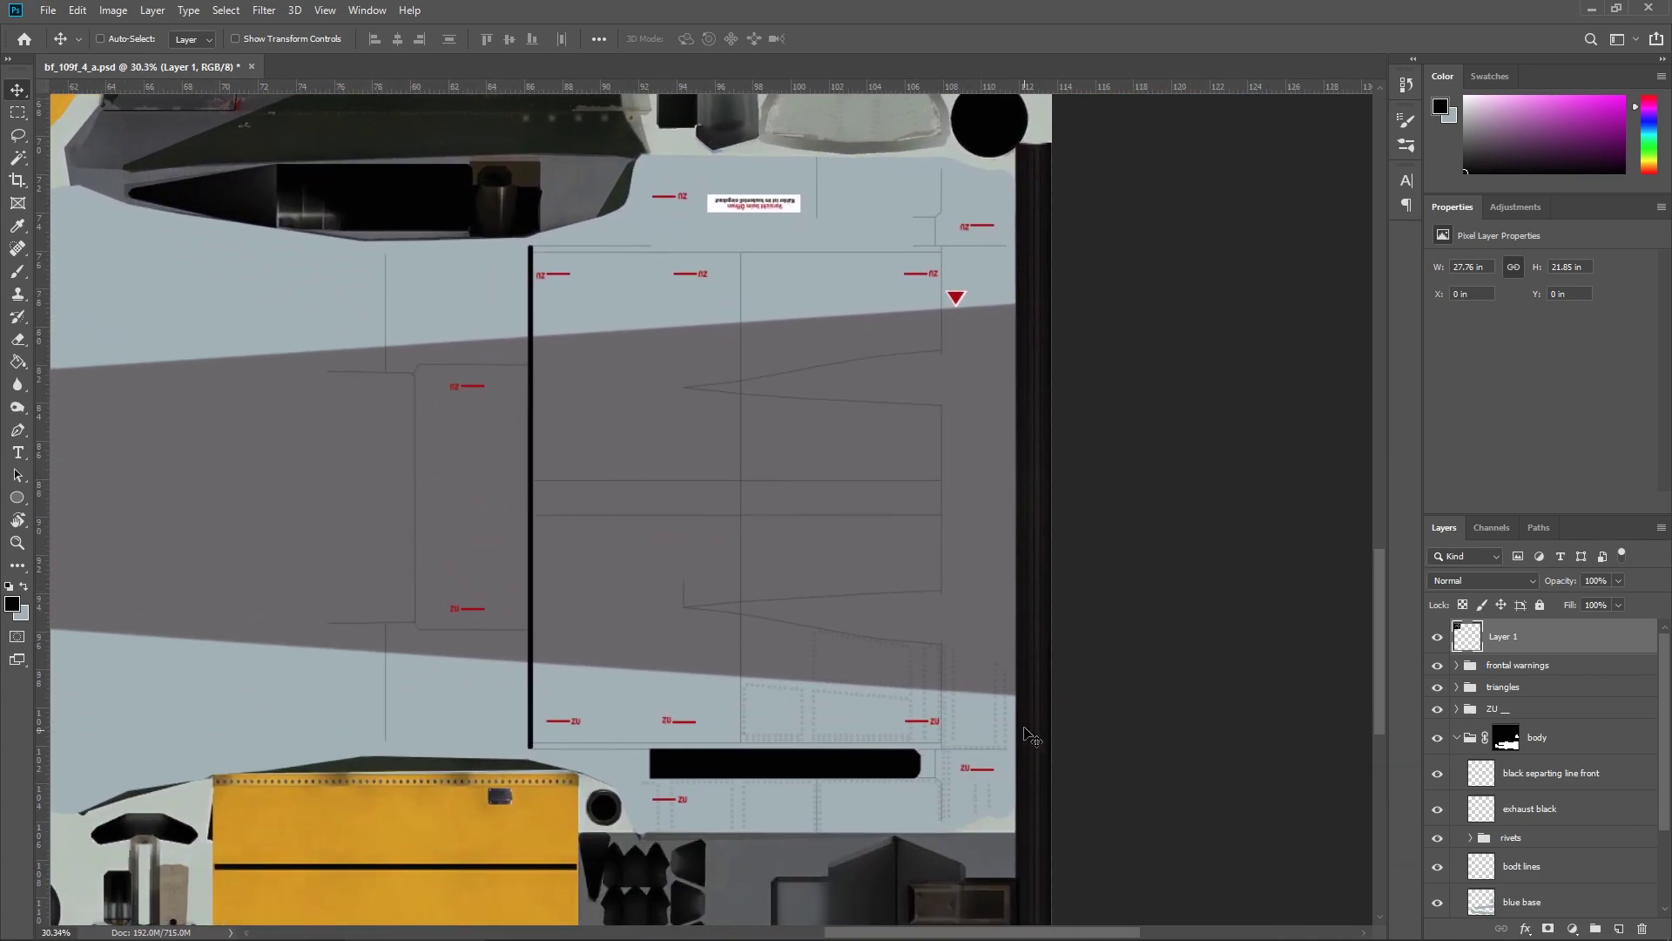
{"action": "left_click", "coordinate": [1457, 738]}
{"action": "left_click", "coordinate": [1437, 738]}
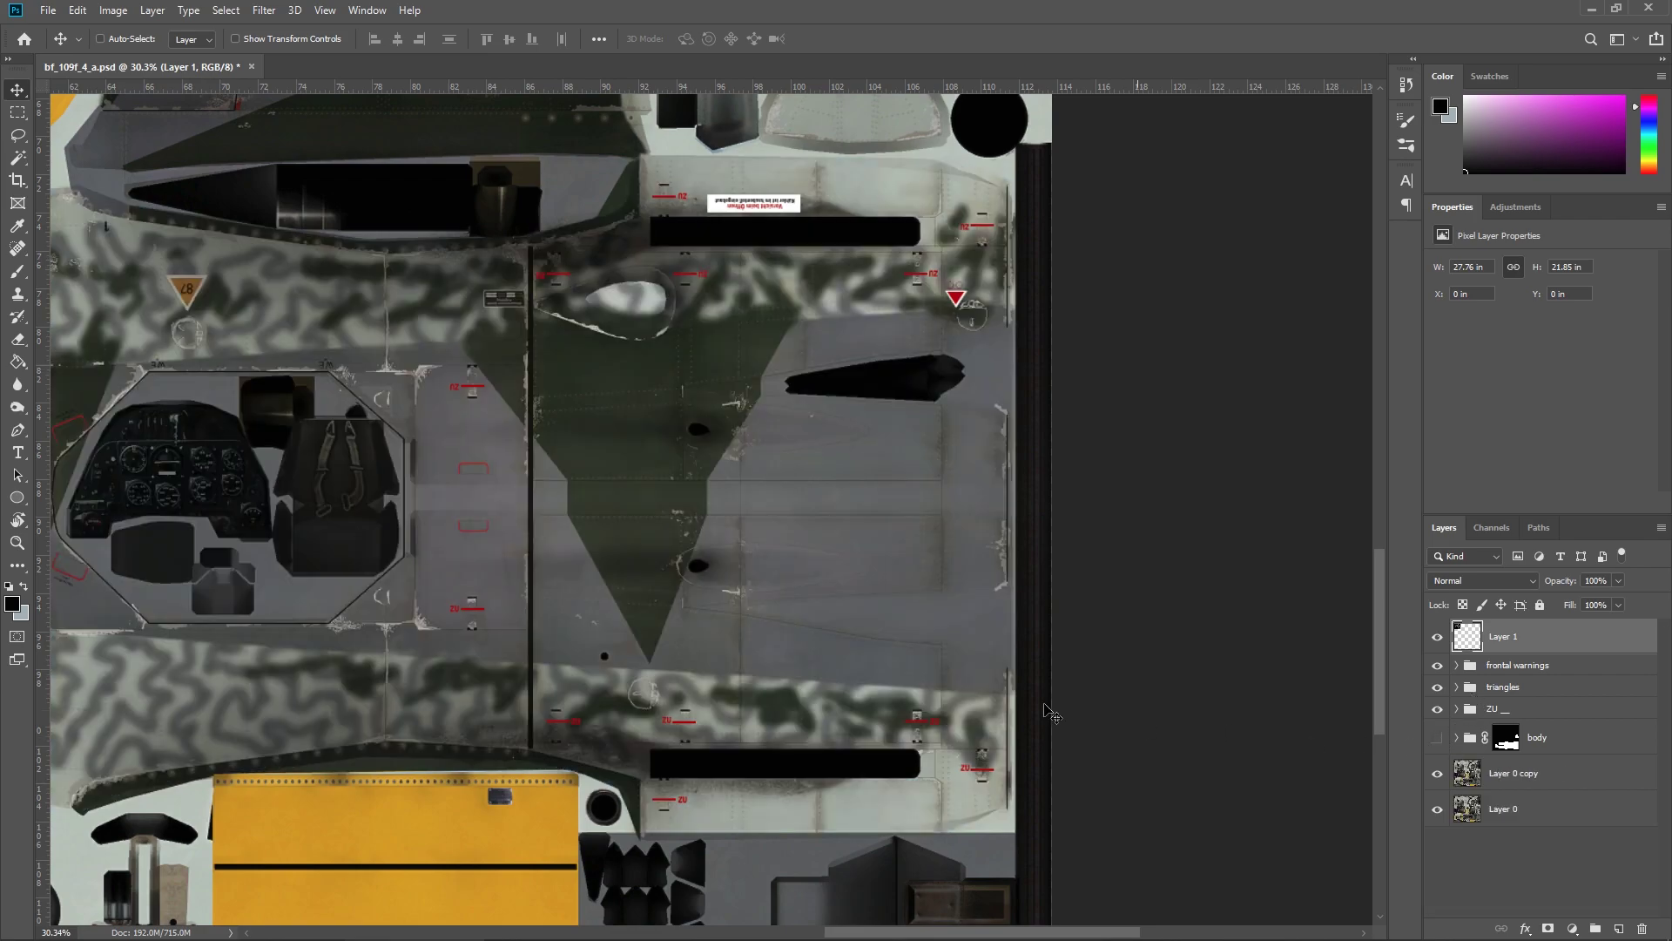
{"action": "scroll", "coordinate": [673, 643], "scroll_direction": "down", "scroll_amount": 2}
{"action": "scroll", "coordinate": [673, 643], "scroll_direction": "down", "scroll_amount": 3}
{"action": "scroll", "coordinate": [673, 643], "scroll_direction": "up", "scroll_amount": 2}
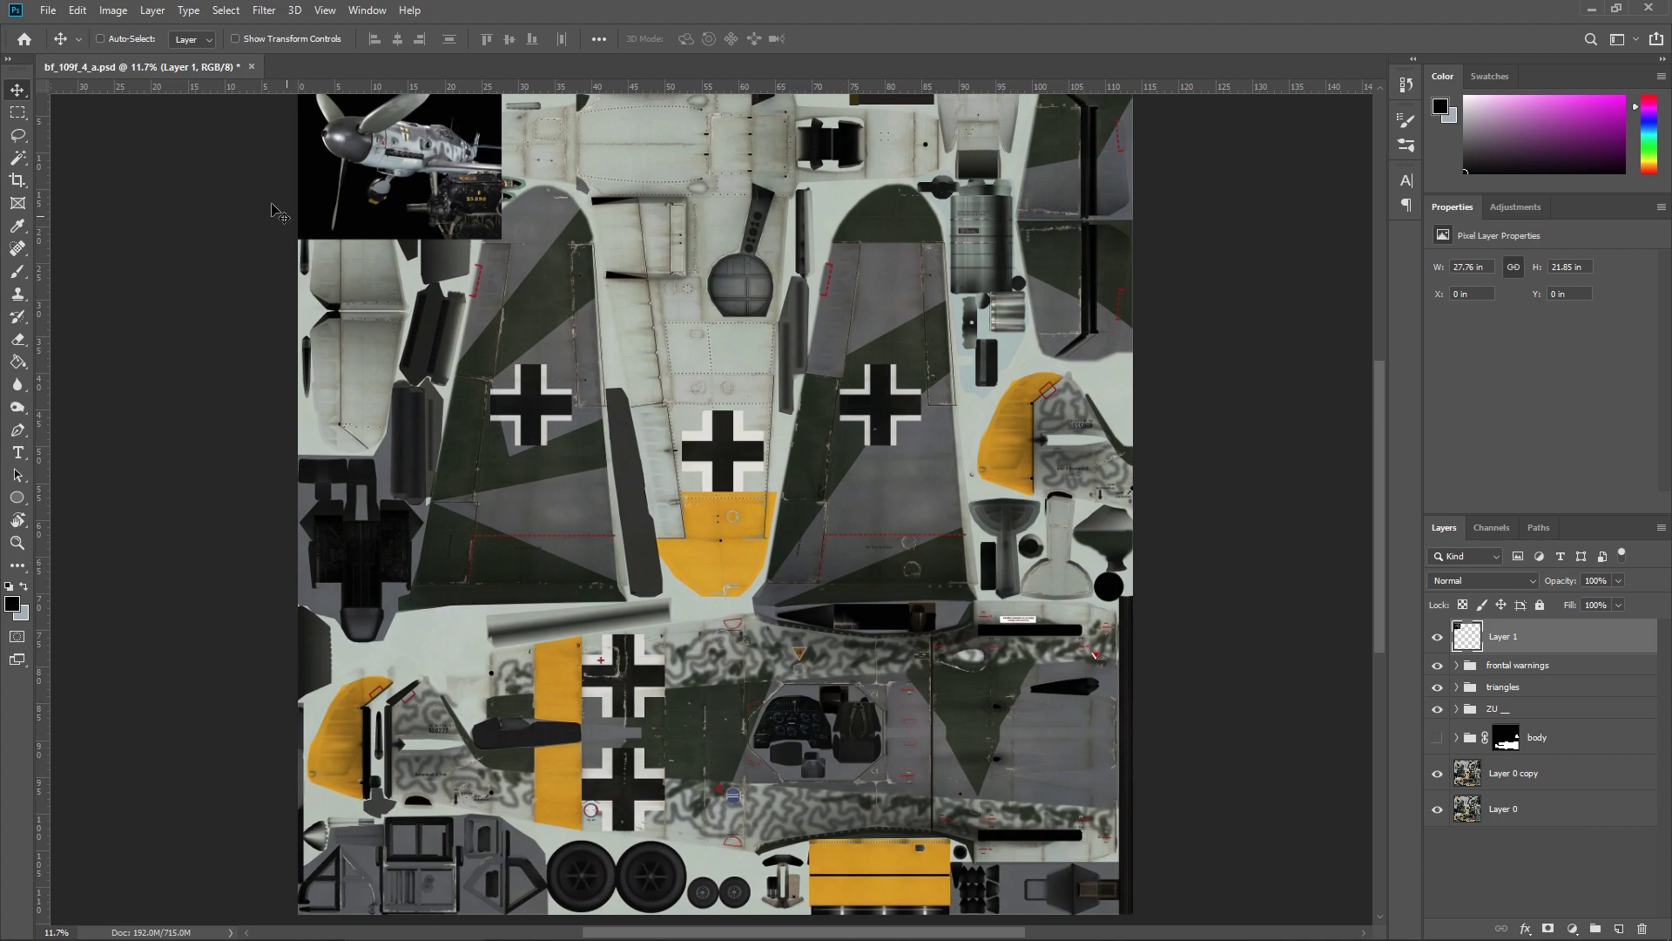
{"action": "left_click", "coordinate": [113, 10]}
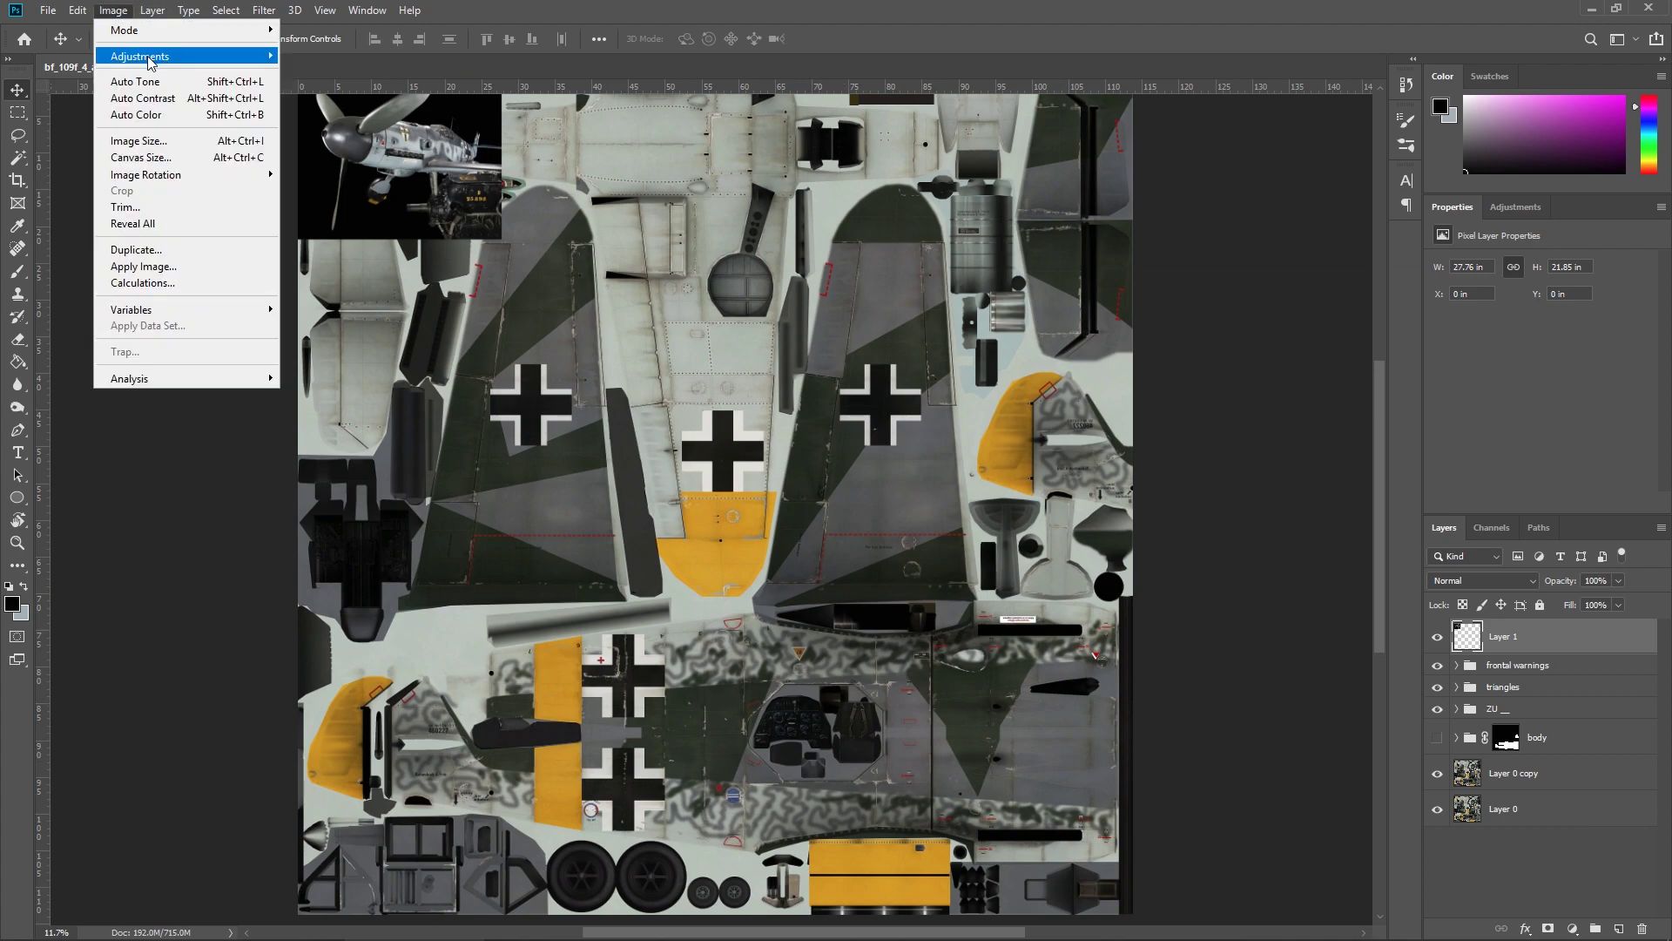
{"action": "left_click", "coordinate": [148, 141]}
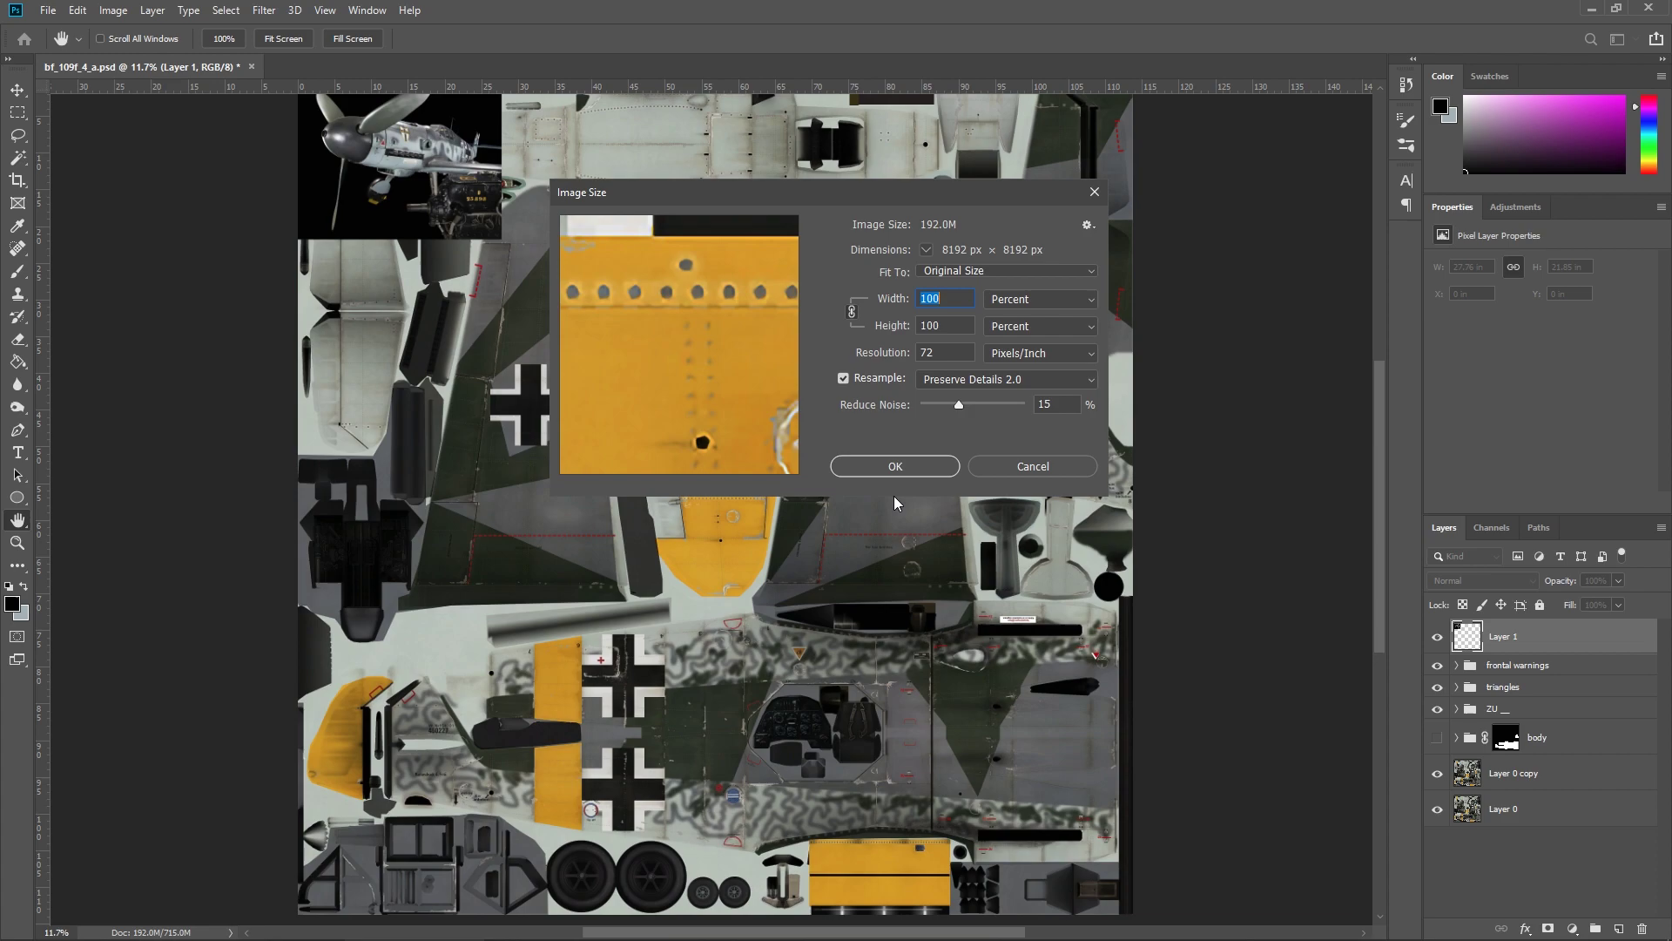
{"action": "left_click", "coordinate": [996, 467]}
Show the body group again and hide its line, rivet and base layers.
{"action": "left_click", "coordinate": [1458, 738]}
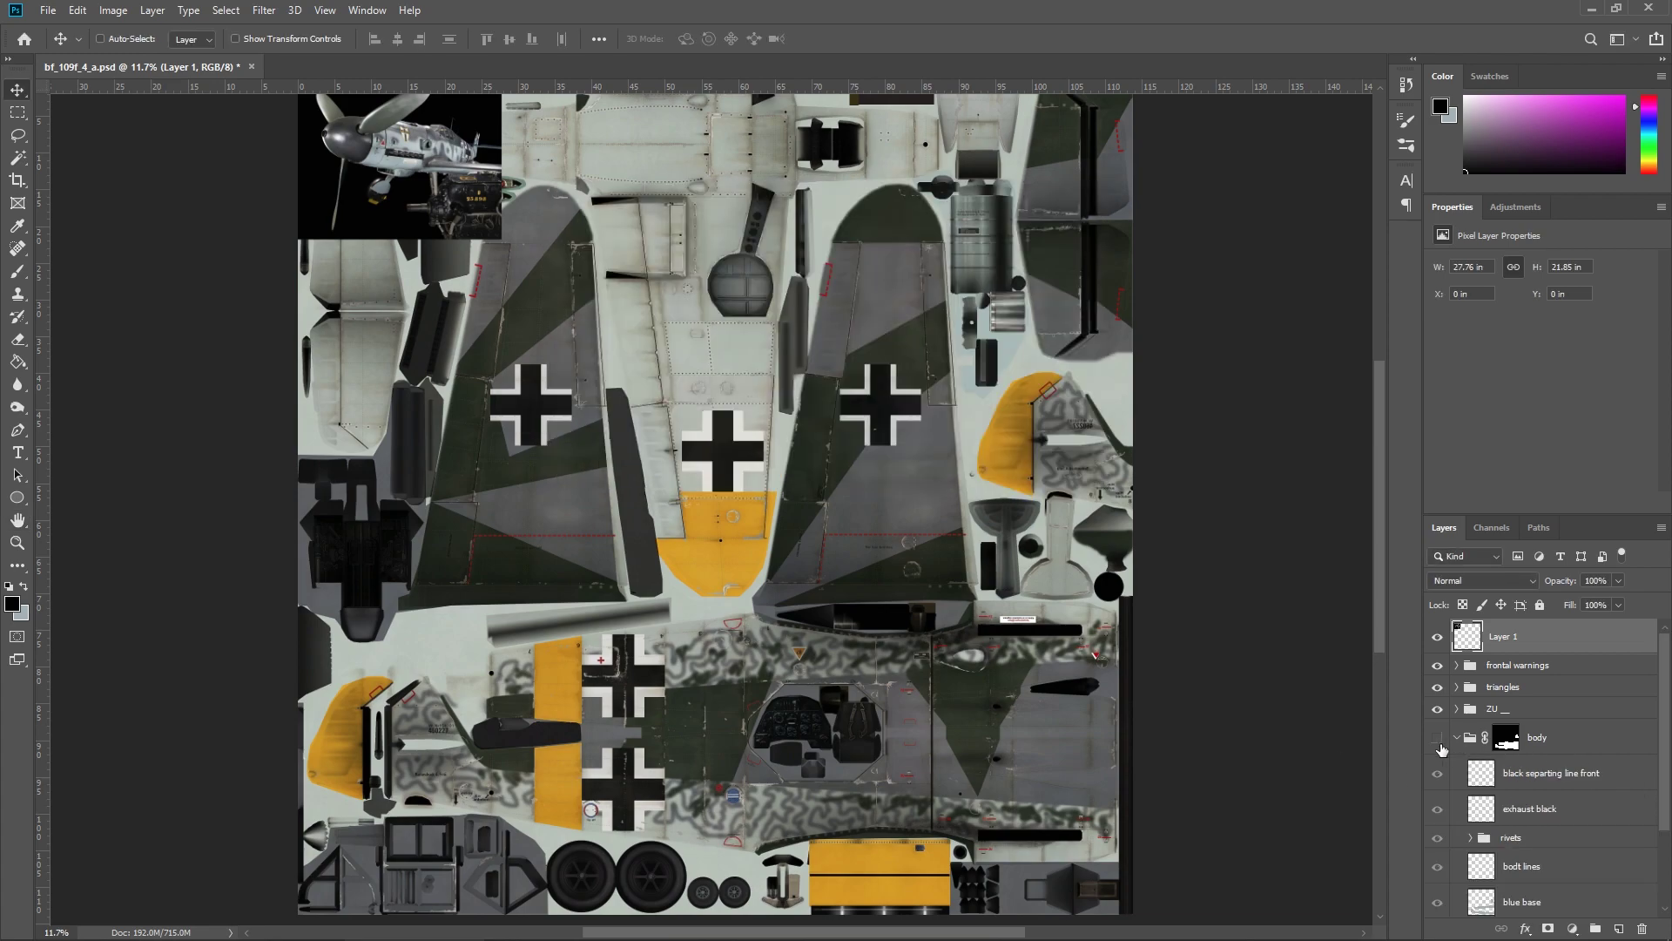
{"action": "left_click", "coordinate": [1437, 737]}
{"action": "scroll", "coordinate": [1442, 801], "scroll_direction": "down", "scroll_amount": 3}
{"action": "left_click_drag", "start_coordinate": [1437, 663], "coordinate": [1438, 835]}
{"action": "scroll", "coordinate": [1106, 788], "scroll_direction": "down", "scroll_amount": 3}
{"action": "scroll", "coordinate": [1106, 788], "scroll_direction": "right", "scroll_amount": 3}
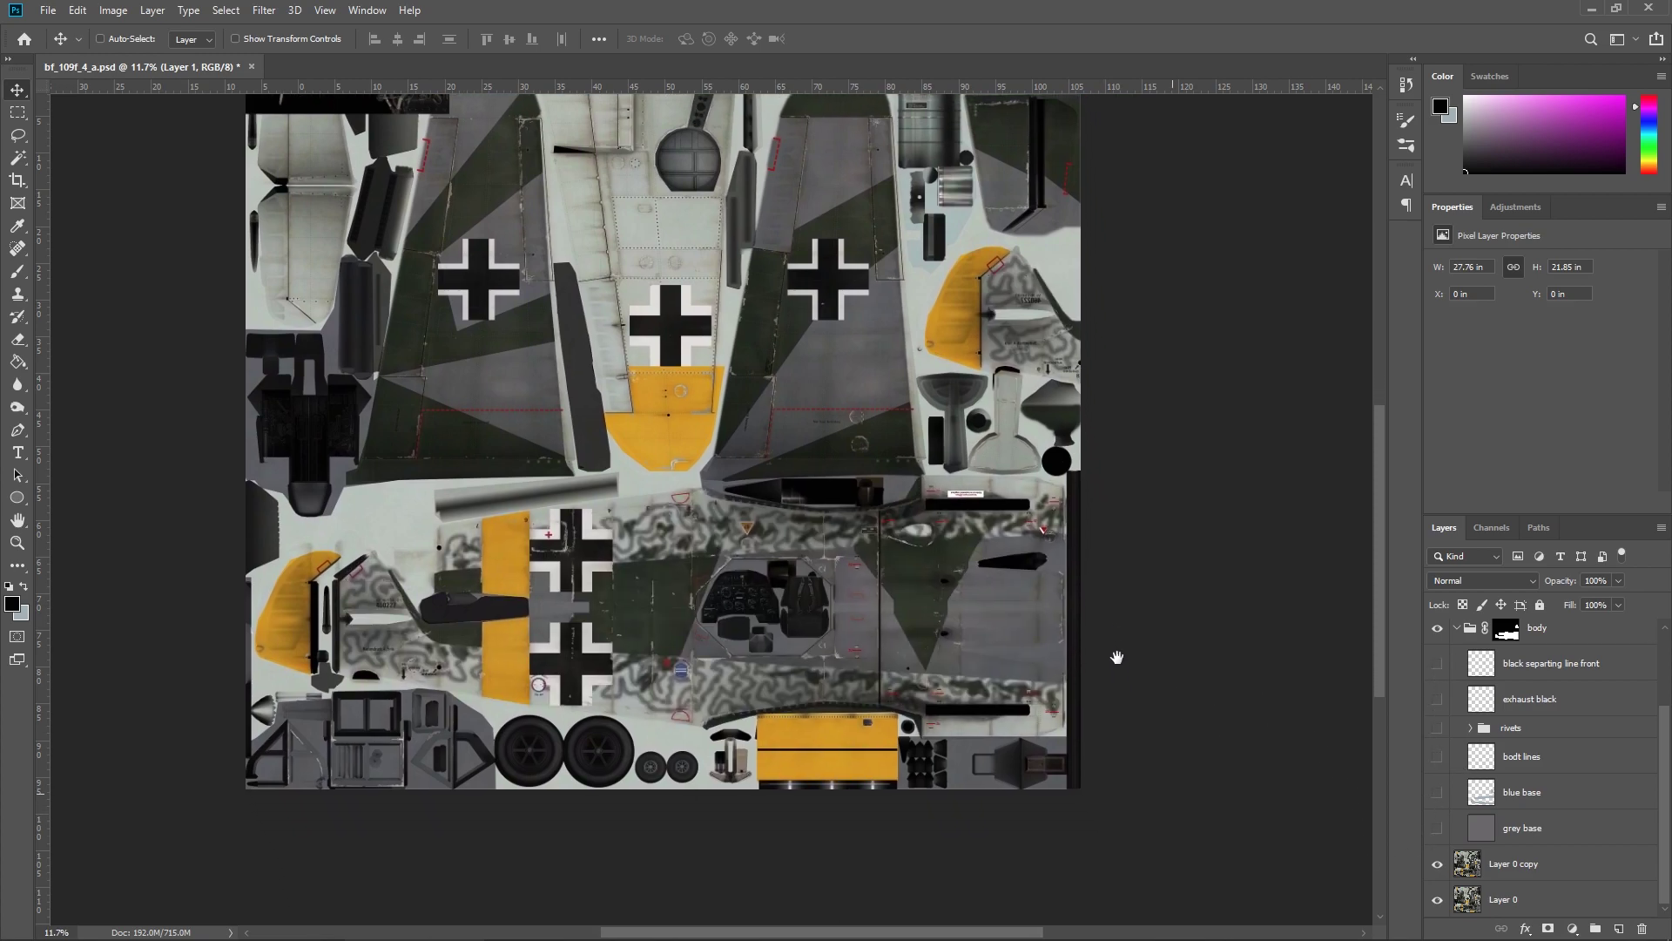
{"action": "left_click", "coordinate": [1453, 627]}
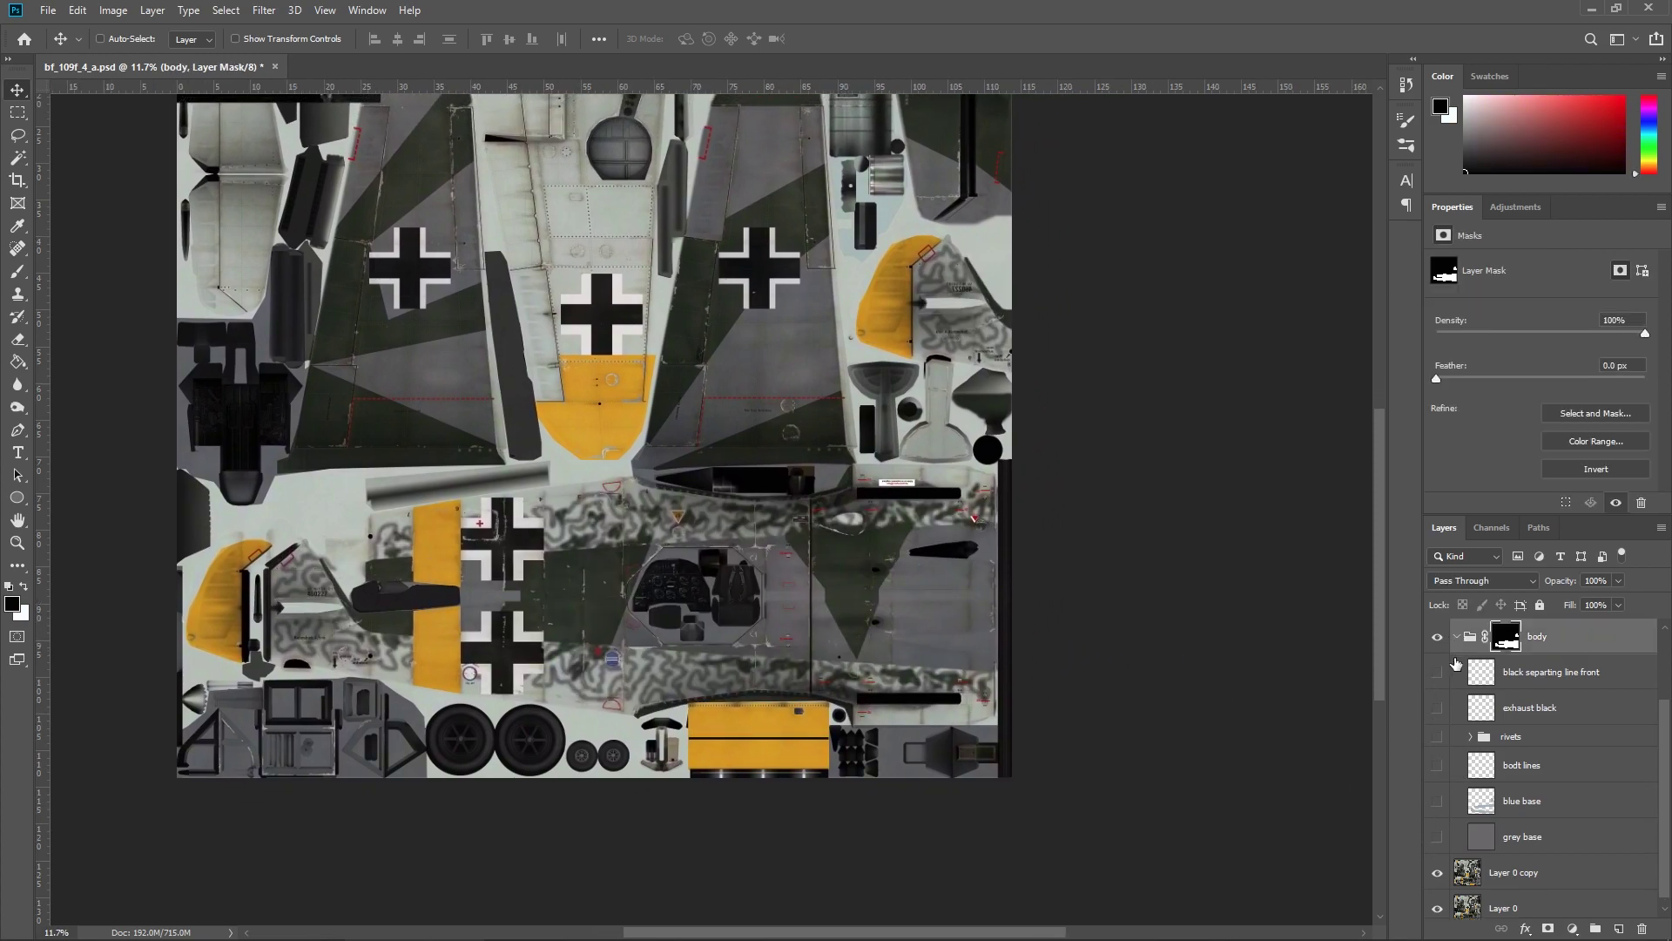
{"action": "left_click", "coordinate": [1454, 631]}
{"action": "left_click", "coordinate": [1456, 742]}
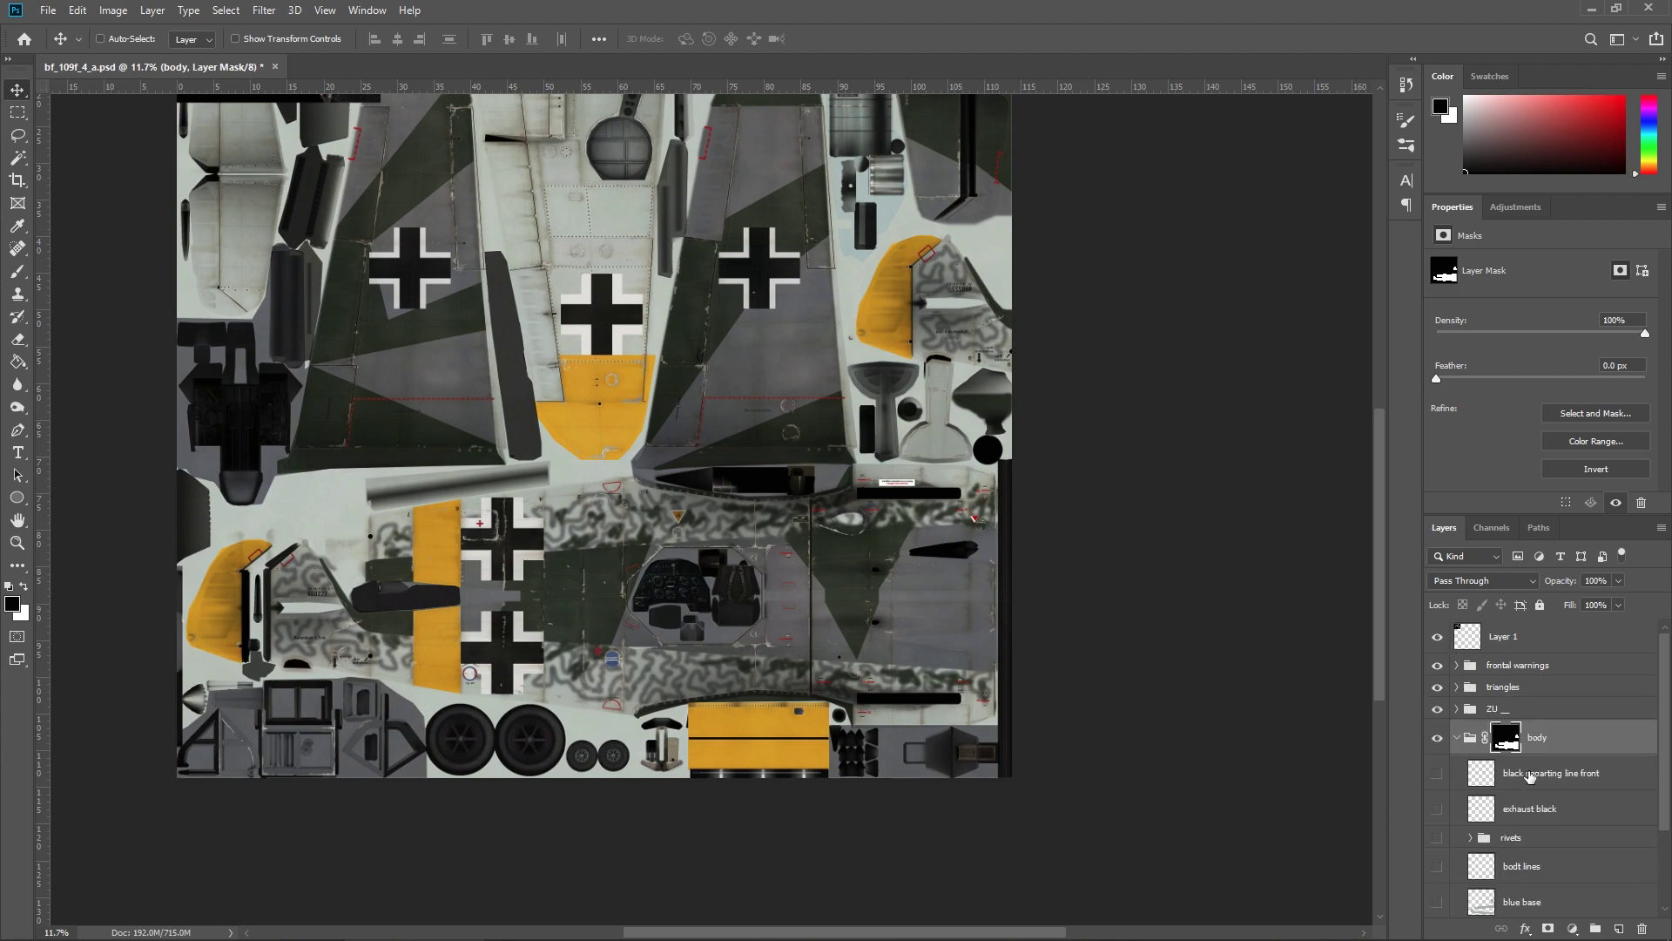
Add a new layer named test inside body and disable the body group's mask.
{"action": "left_click", "coordinate": [1524, 776]}
{"action": "left_click", "coordinate": [1619, 929]}
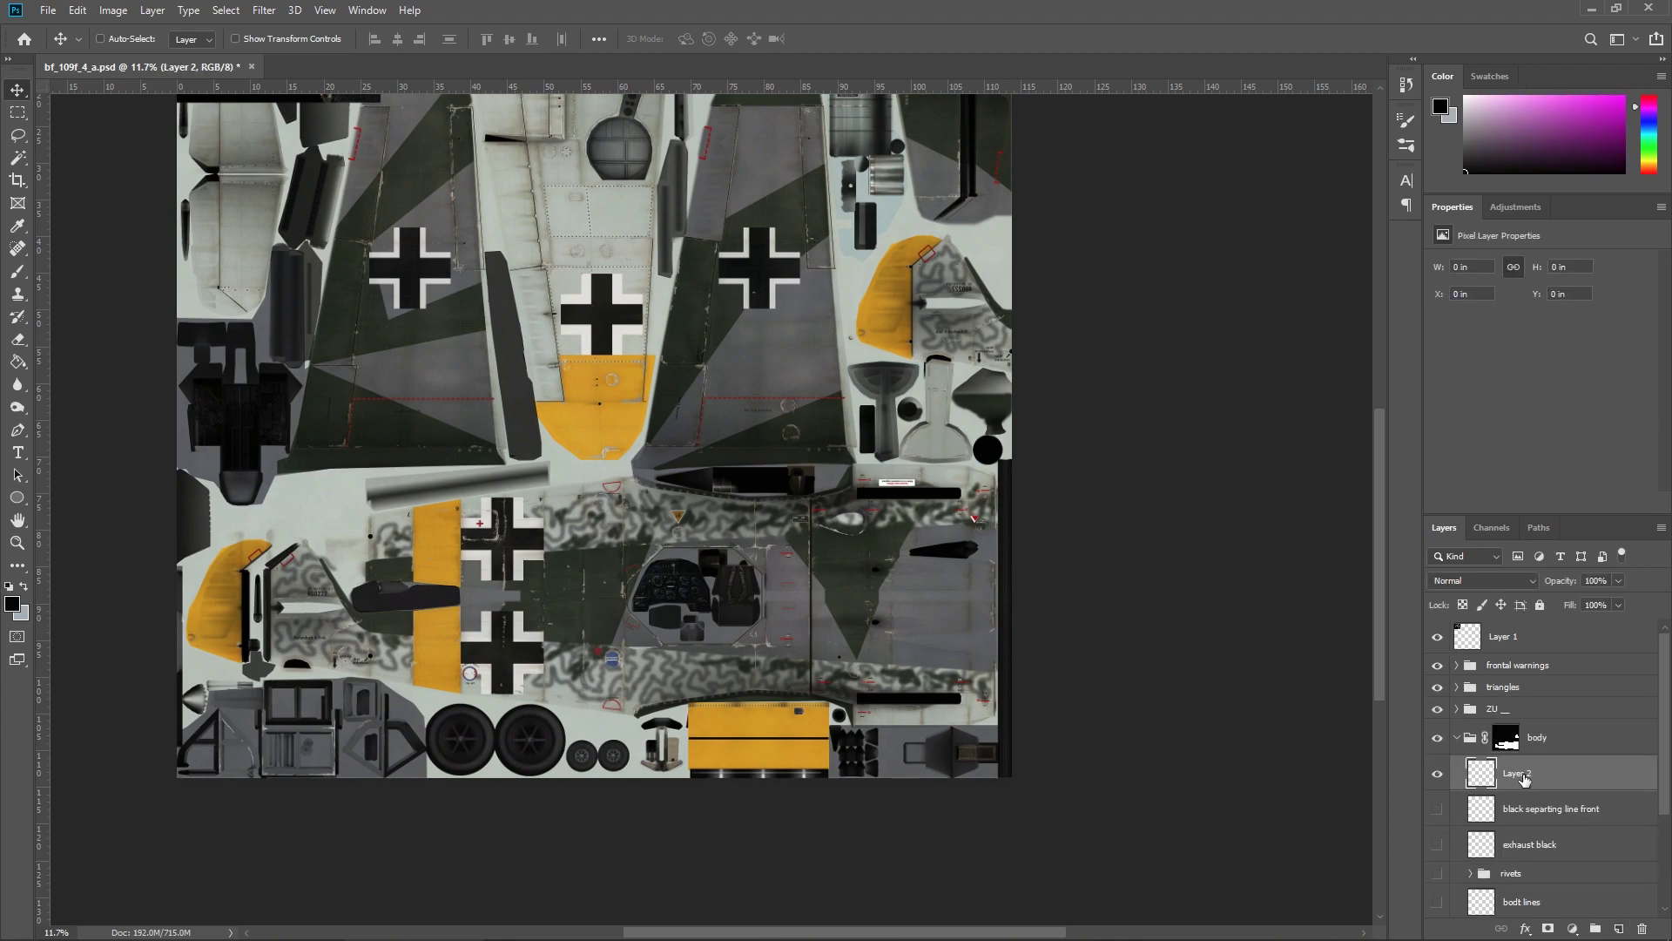
{"action": "key", "text": "g"}
{"action": "left_click", "coordinate": [1511, 738]}
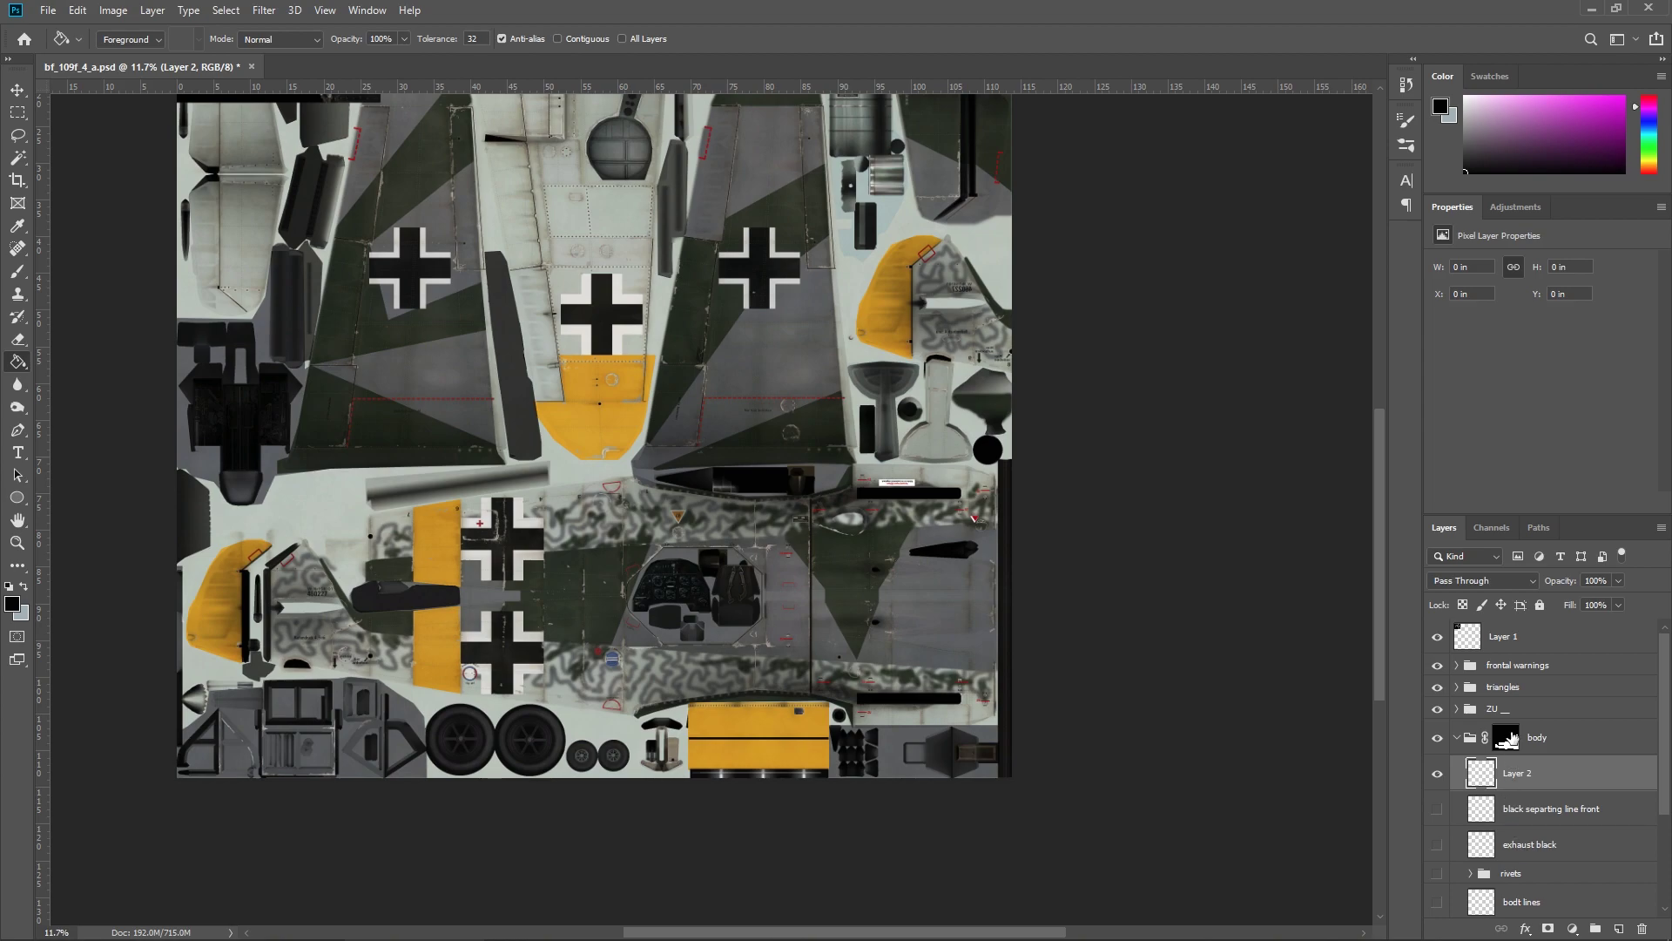
{"action": "right_click", "coordinate": [1511, 739]}
{"action": "left_click", "coordinate": [1563, 743]}
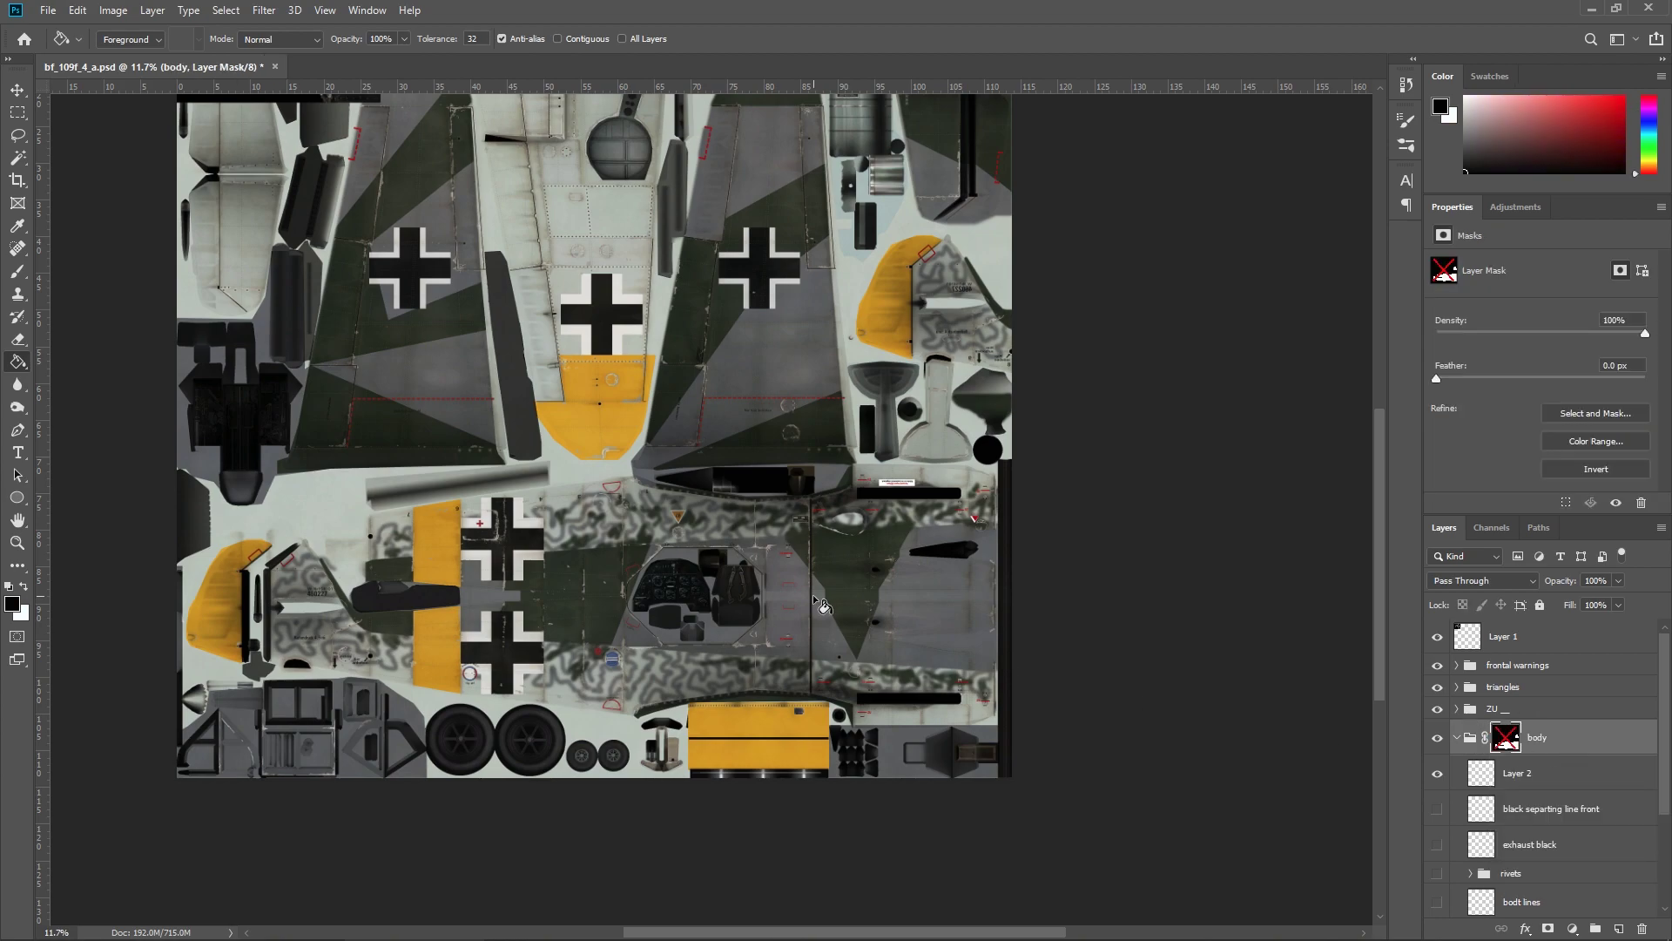
{"action": "scroll", "coordinate": [812, 594], "scroll_direction": "down", "scroll_amount": 2}
{"action": "double_click", "coordinate": [1531, 773]}
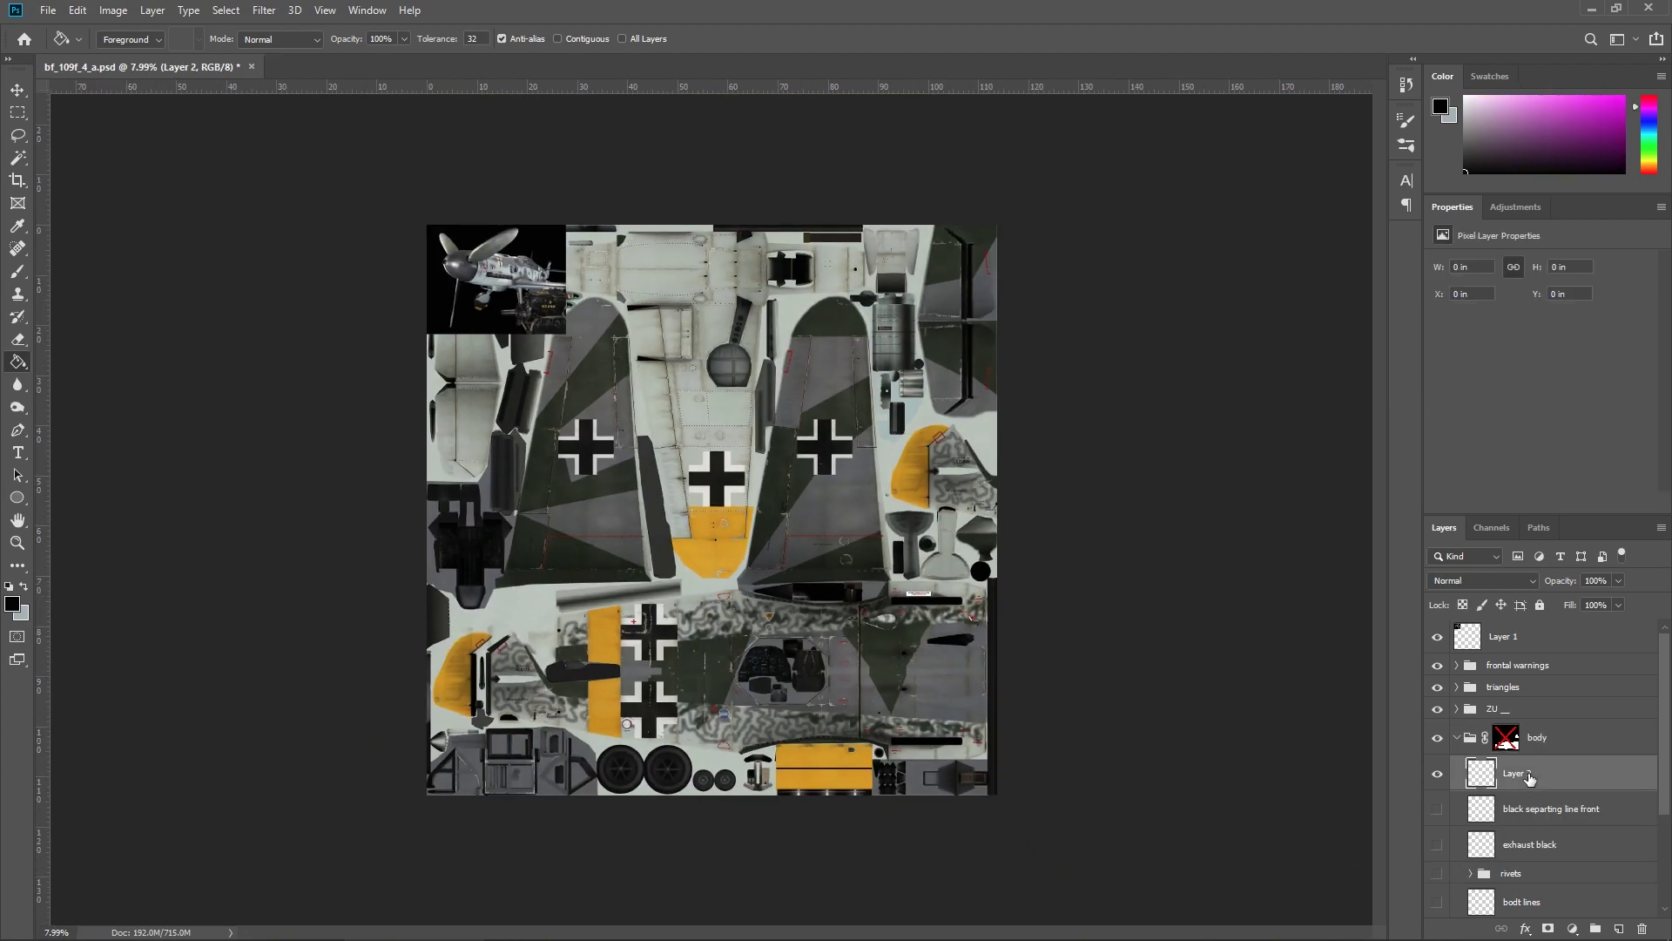
{"action": "type", "text": "test"}
{"action": "key", "text": "Return"}
Fill test black, then green 30ff00, and hide frontal warnings, triangles and ZU.
{"action": "left_click", "coordinate": [19, 603]}
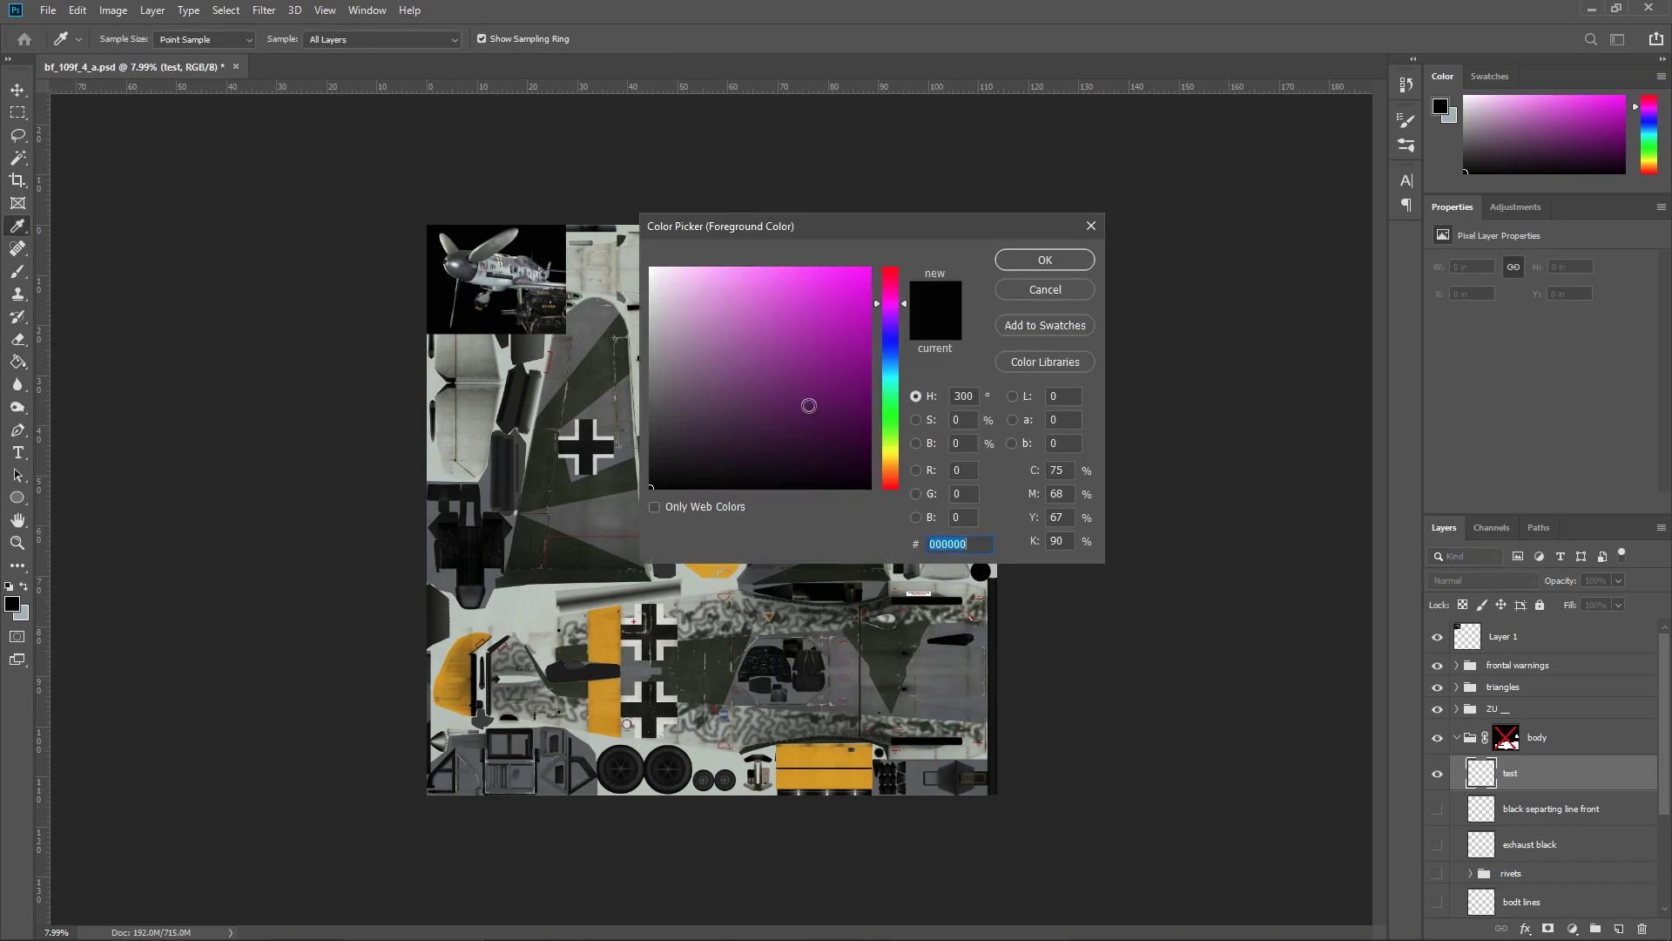
{"action": "left_click", "coordinate": [890, 423]}
{"action": "left_click", "coordinate": [1015, 261]}
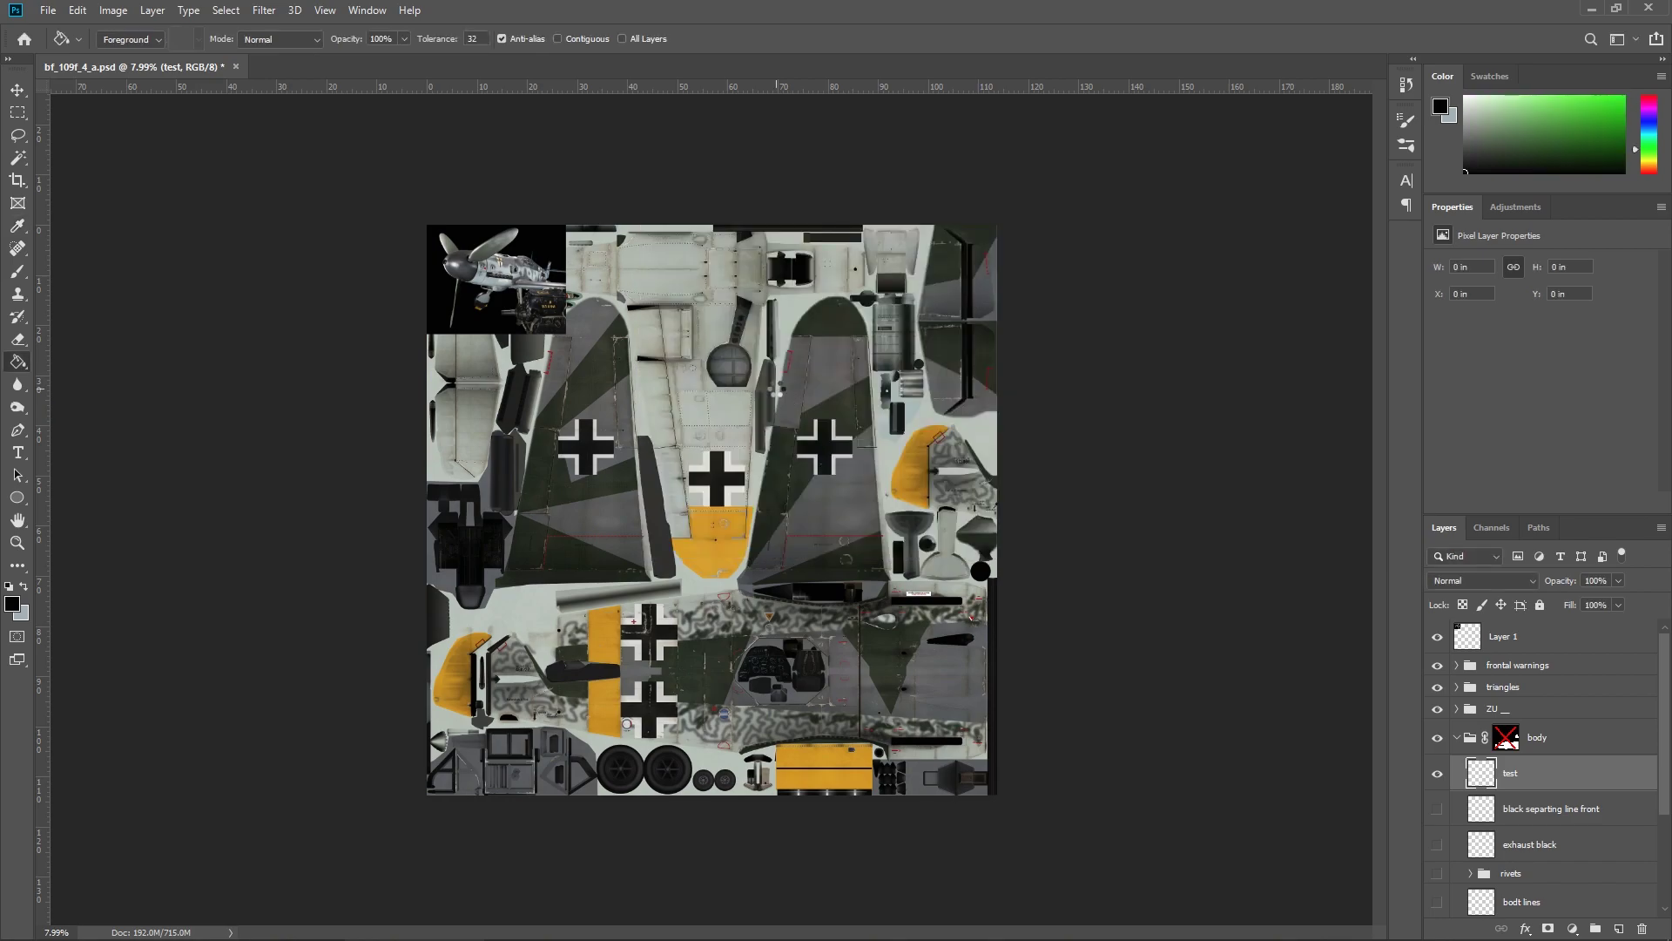
{"action": "left_click", "coordinate": [778, 392]}
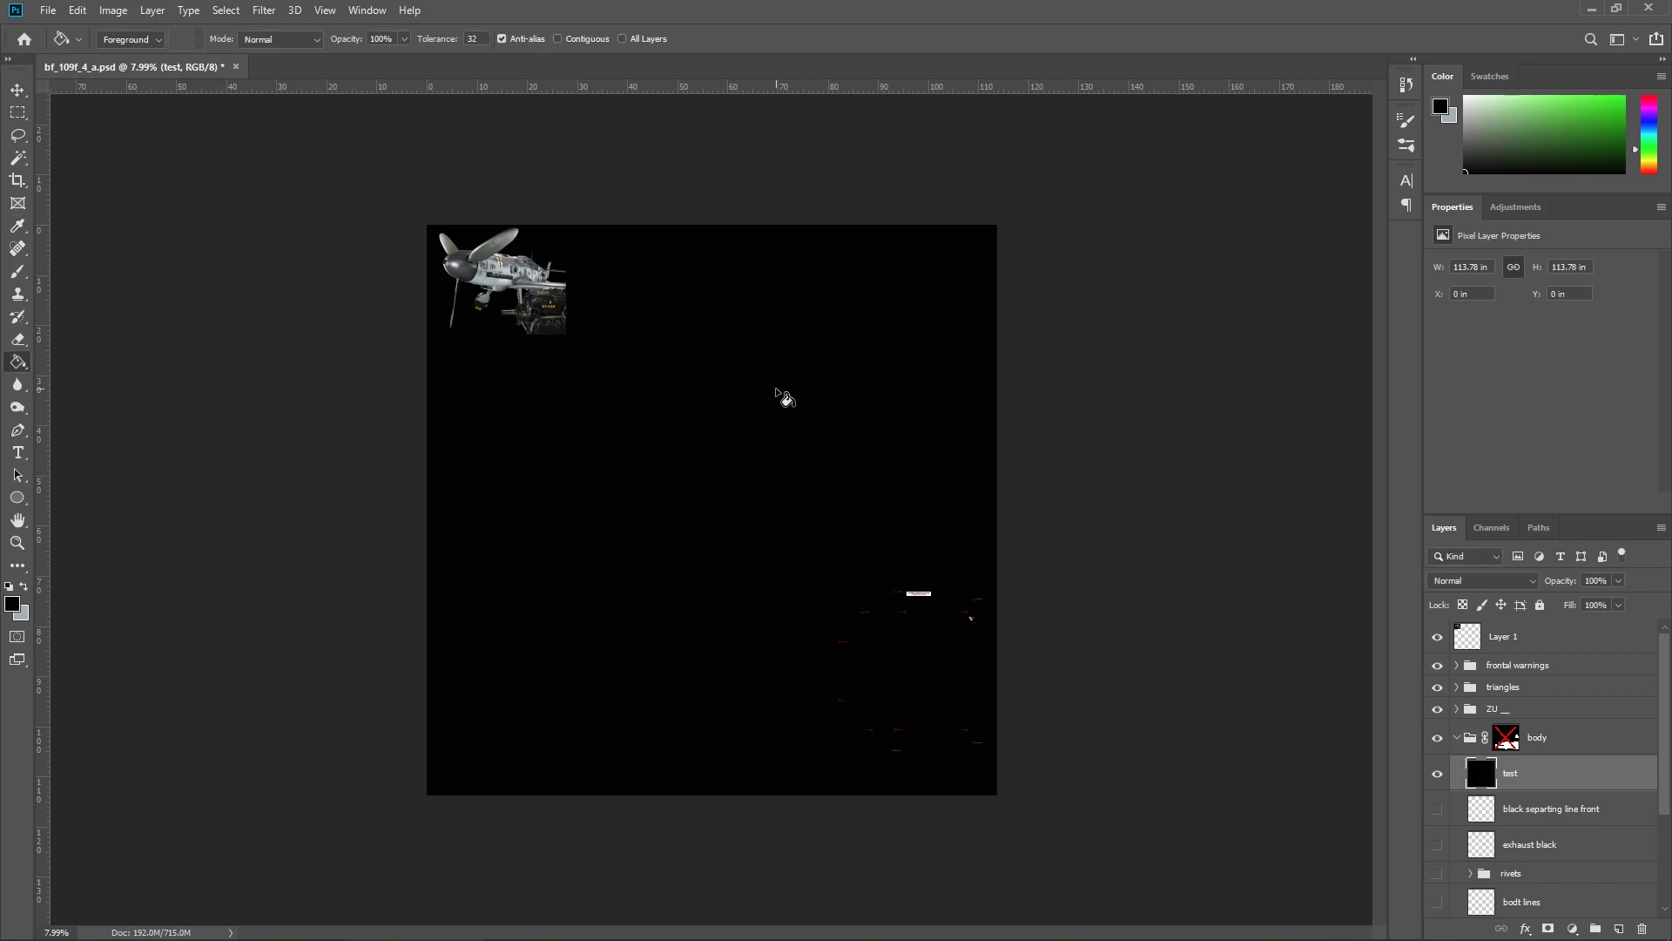
{"action": "left_click", "coordinate": [16, 607]}
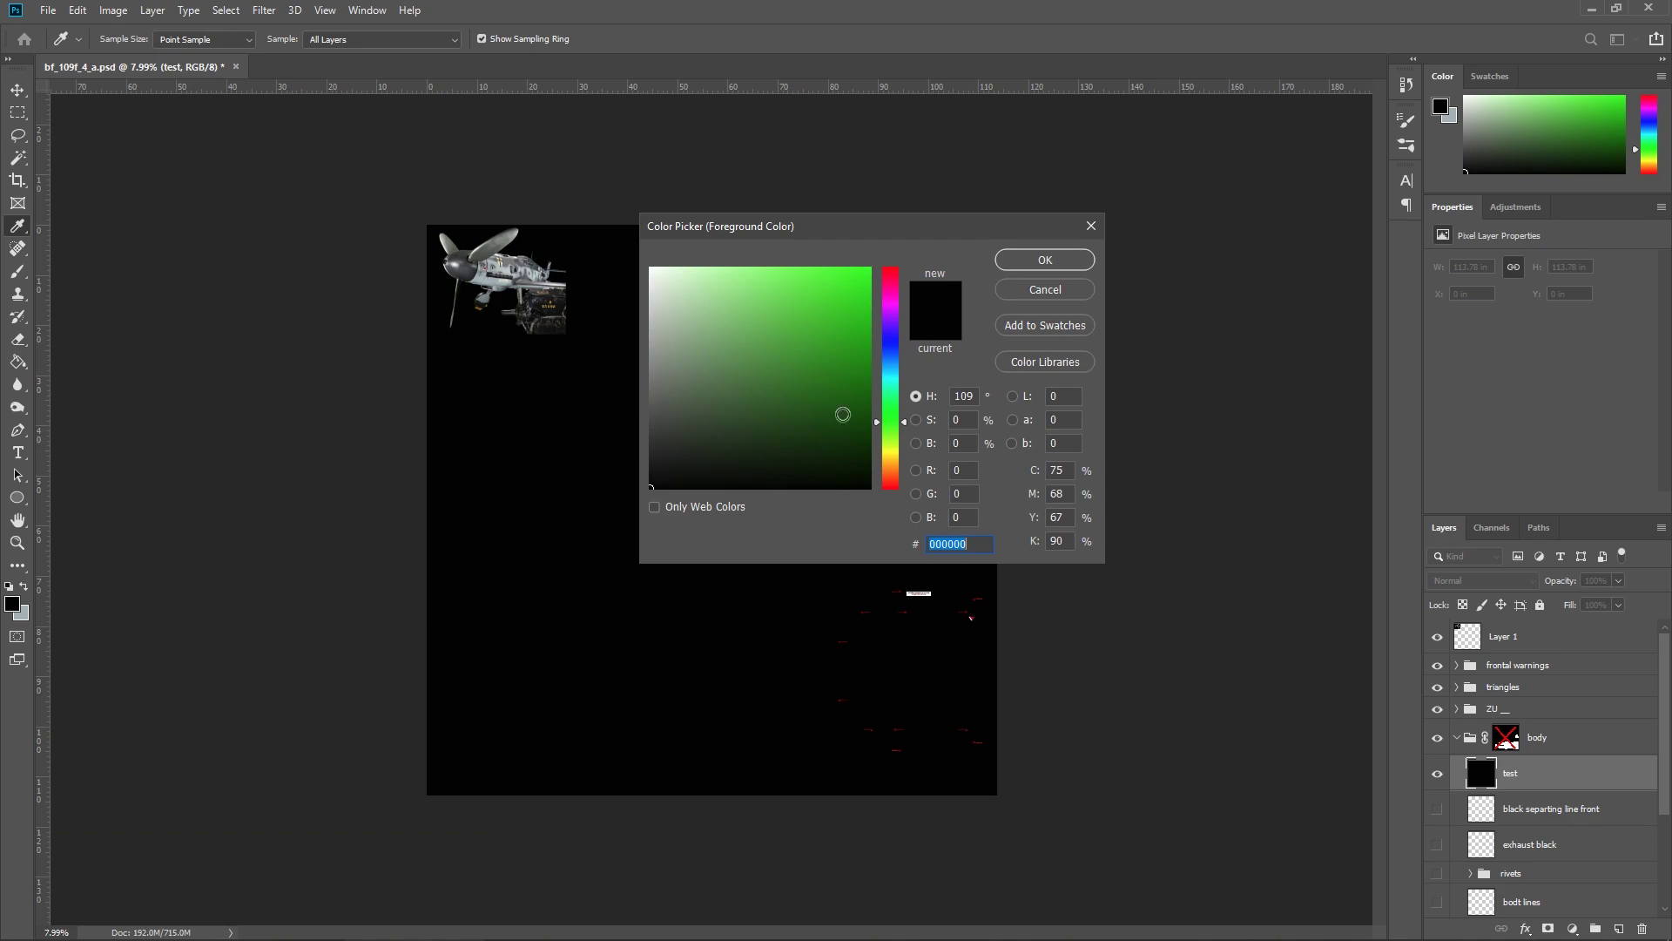
{"action": "left_click", "coordinate": [1015, 269]}
{"action": "left_click", "coordinate": [687, 466]}
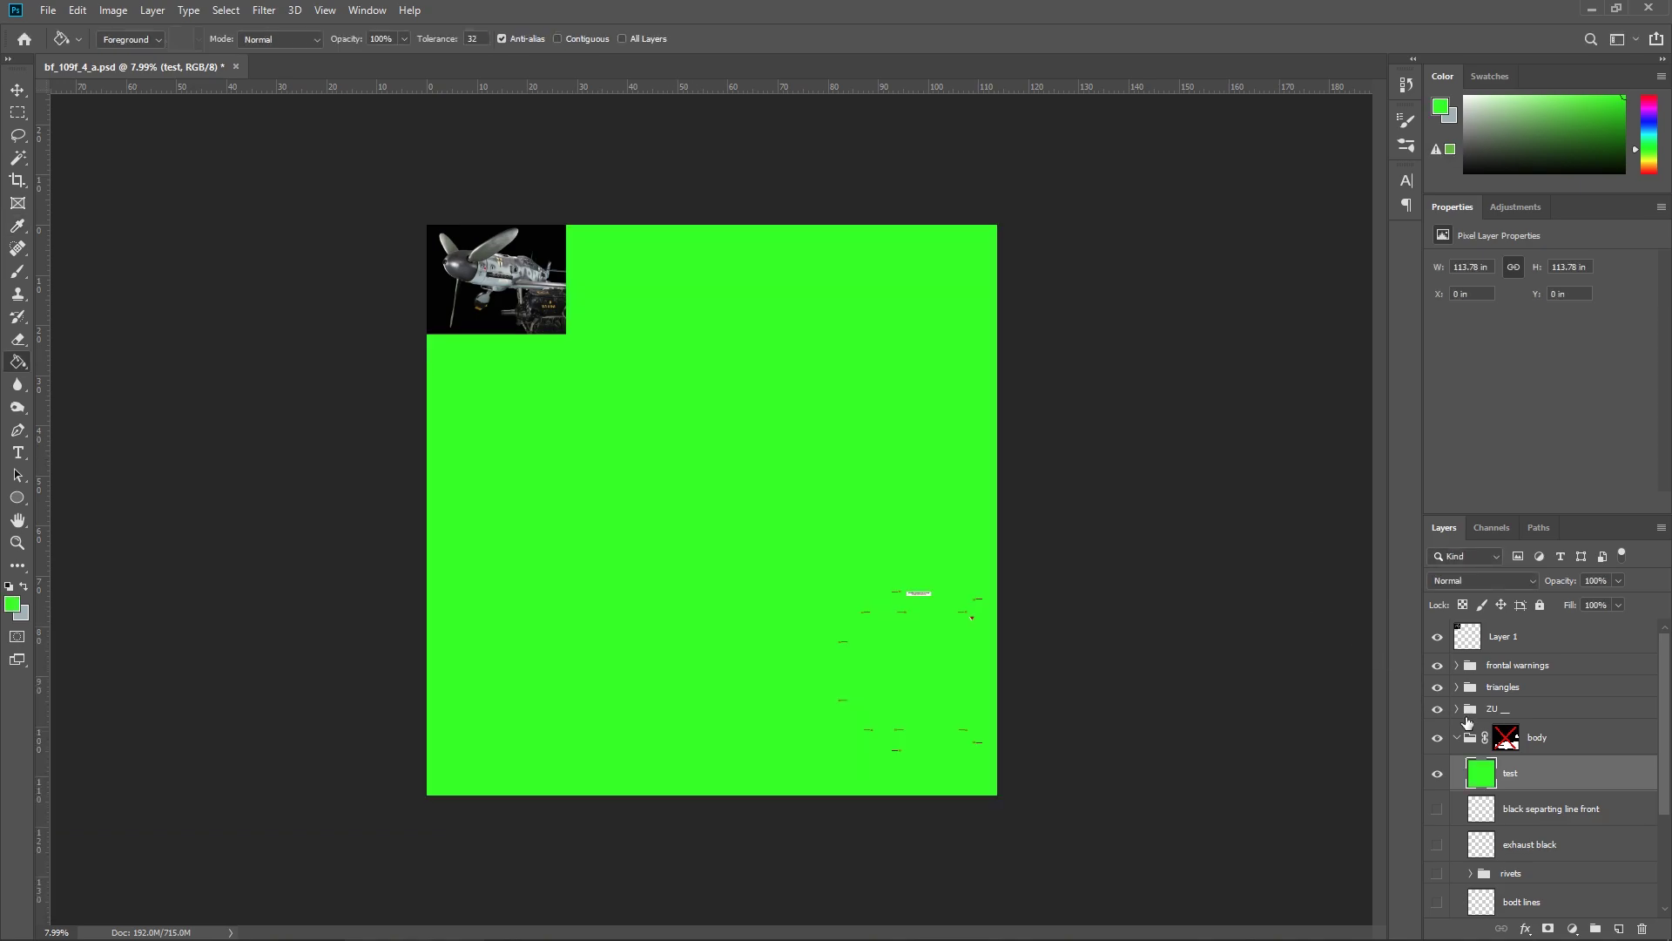
{"action": "left_click_drag", "start_coordinate": [1438, 708], "coordinate": [1437, 665]}
{"action": "left_click", "coordinate": [1507, 739], "text": "shift"}
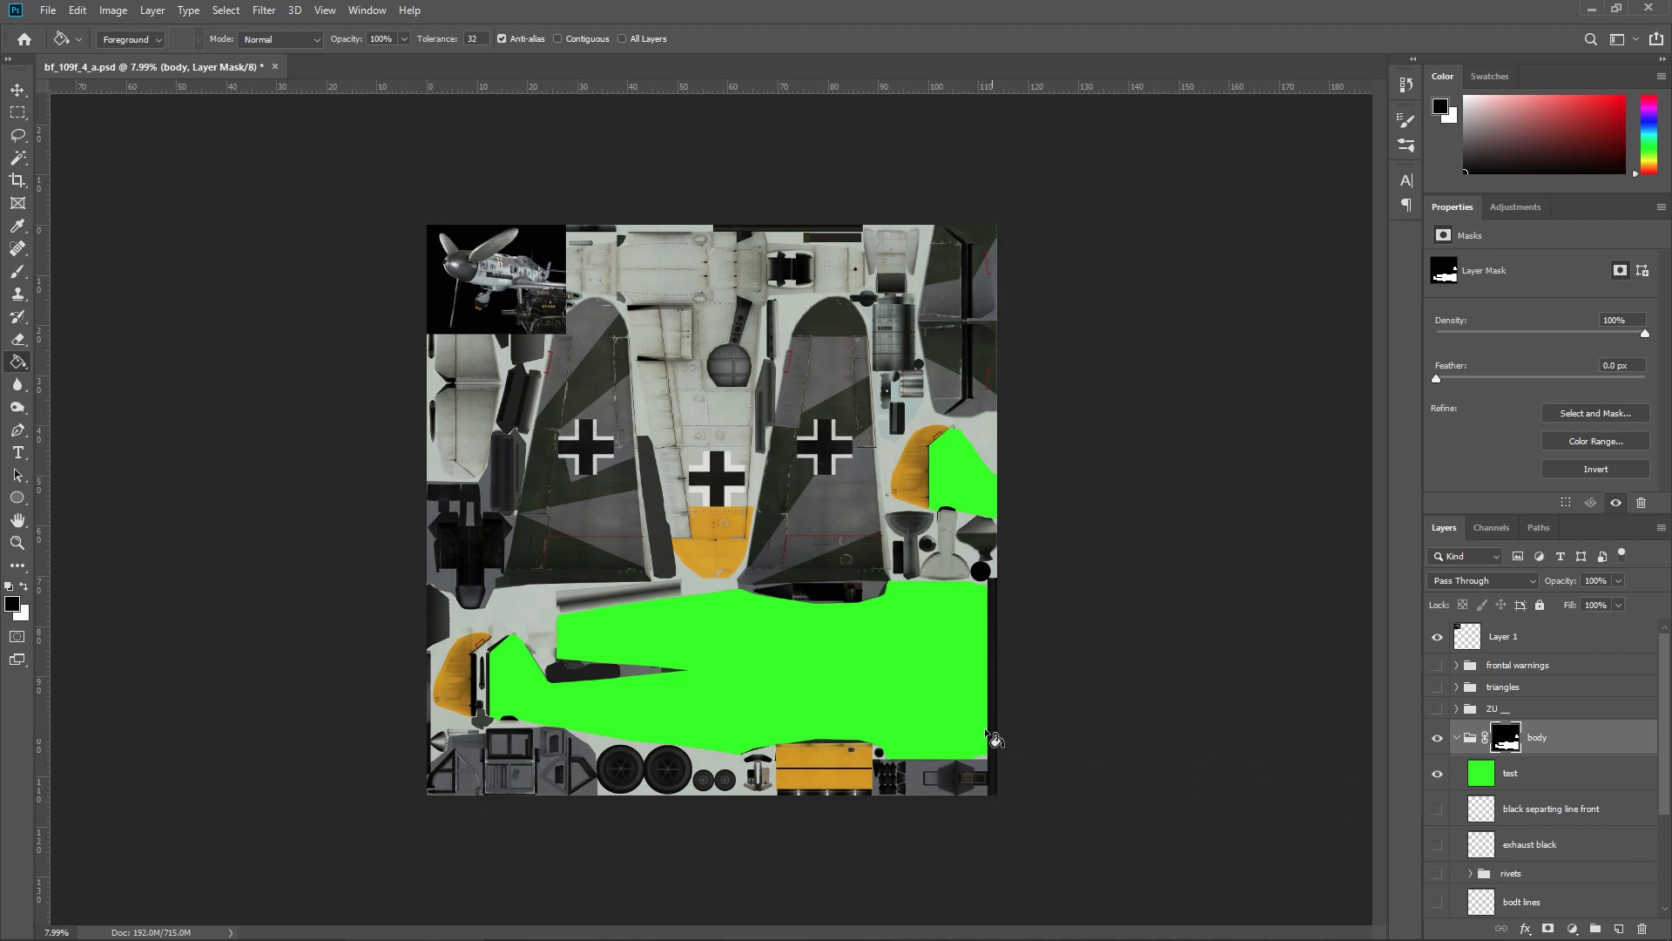
{"action": "scroll", "coordinate": [967, 719], "scroll_direction": "up", "scroll_amount": 1}
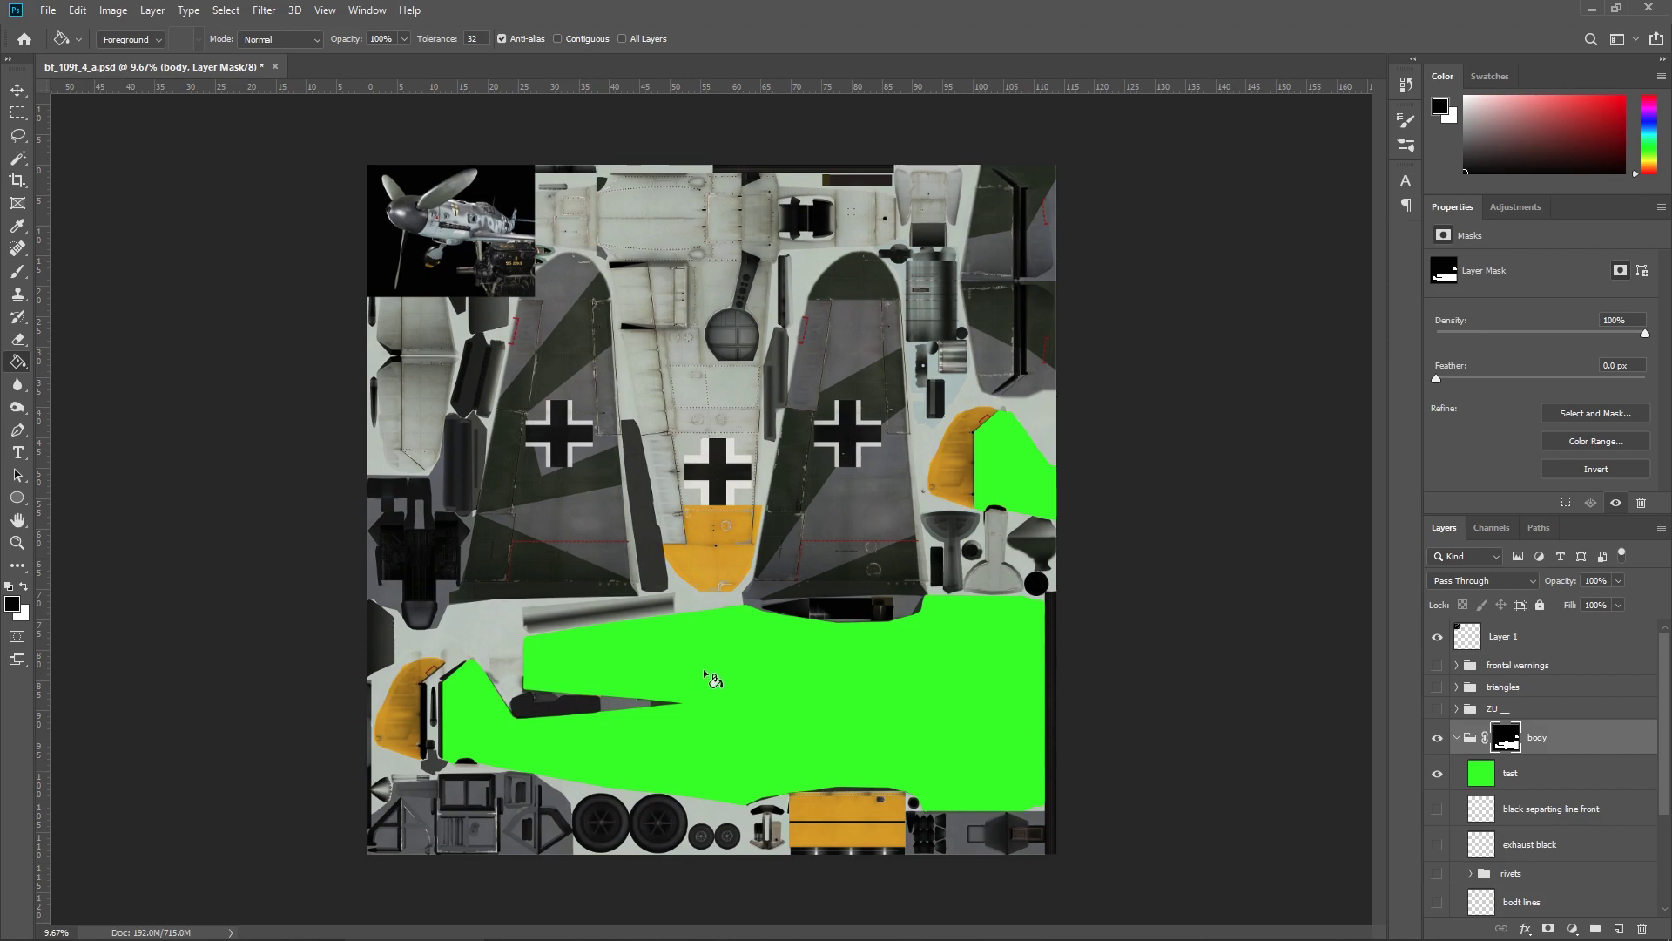
{"action": "left_click", "coordinate": [1543, 783]}
{"action": "key", "text": "Delete"}
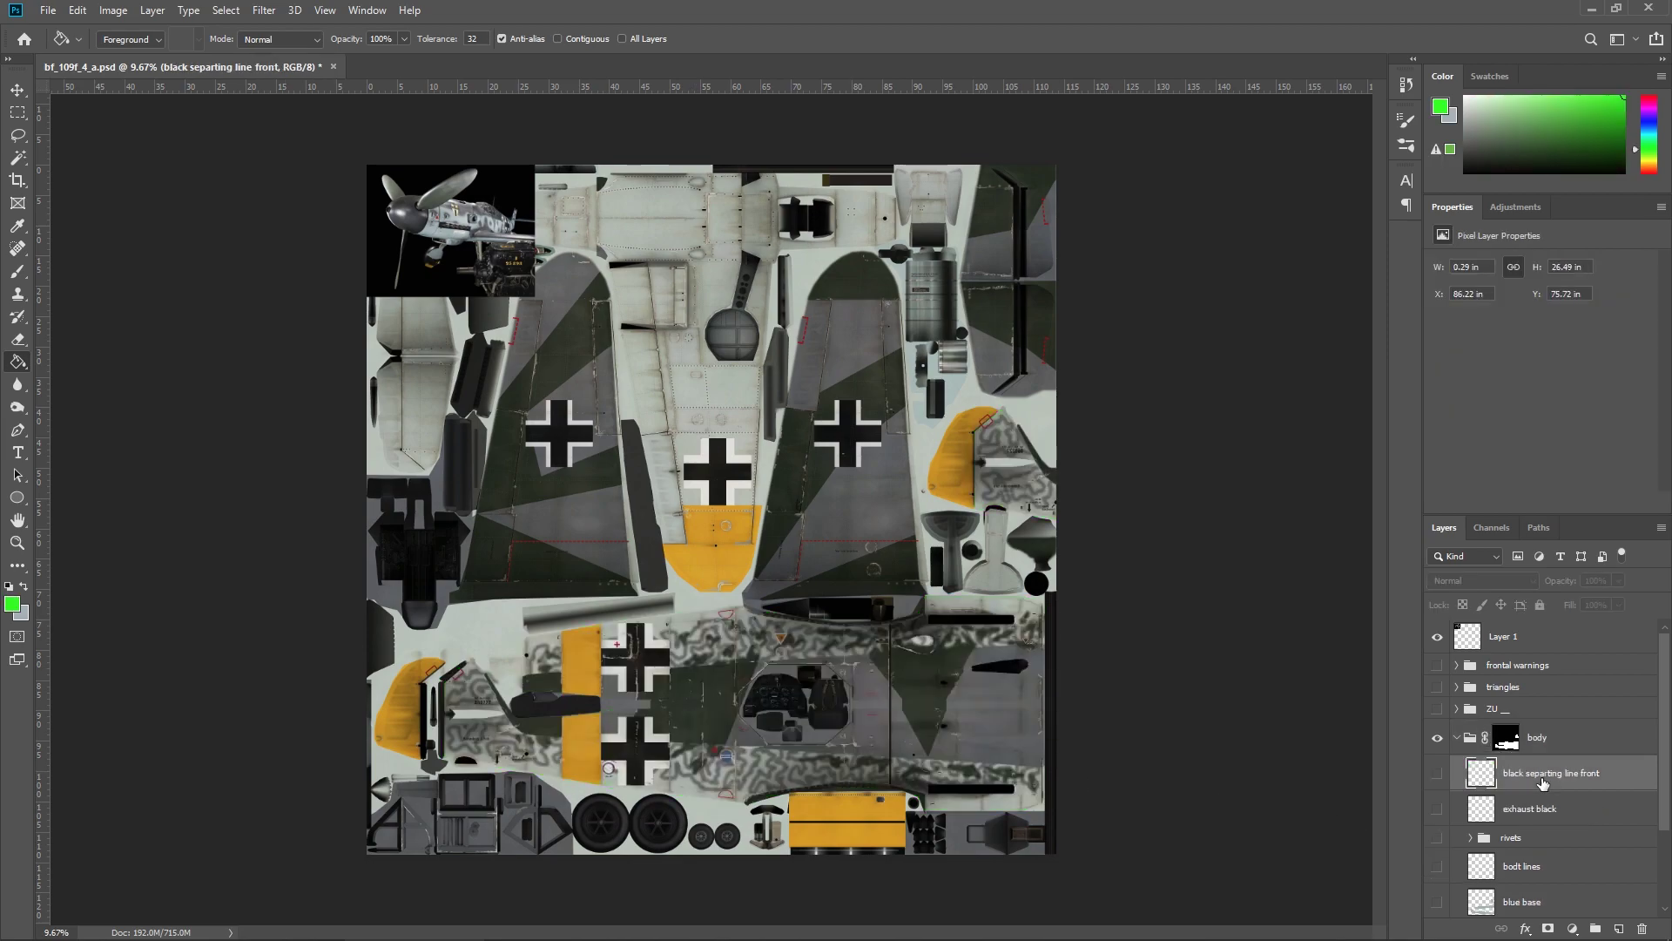
{"action": "scroll", "coordinate": [1543, 783], "scroll_direction": "down", "scroll_amount": 3}
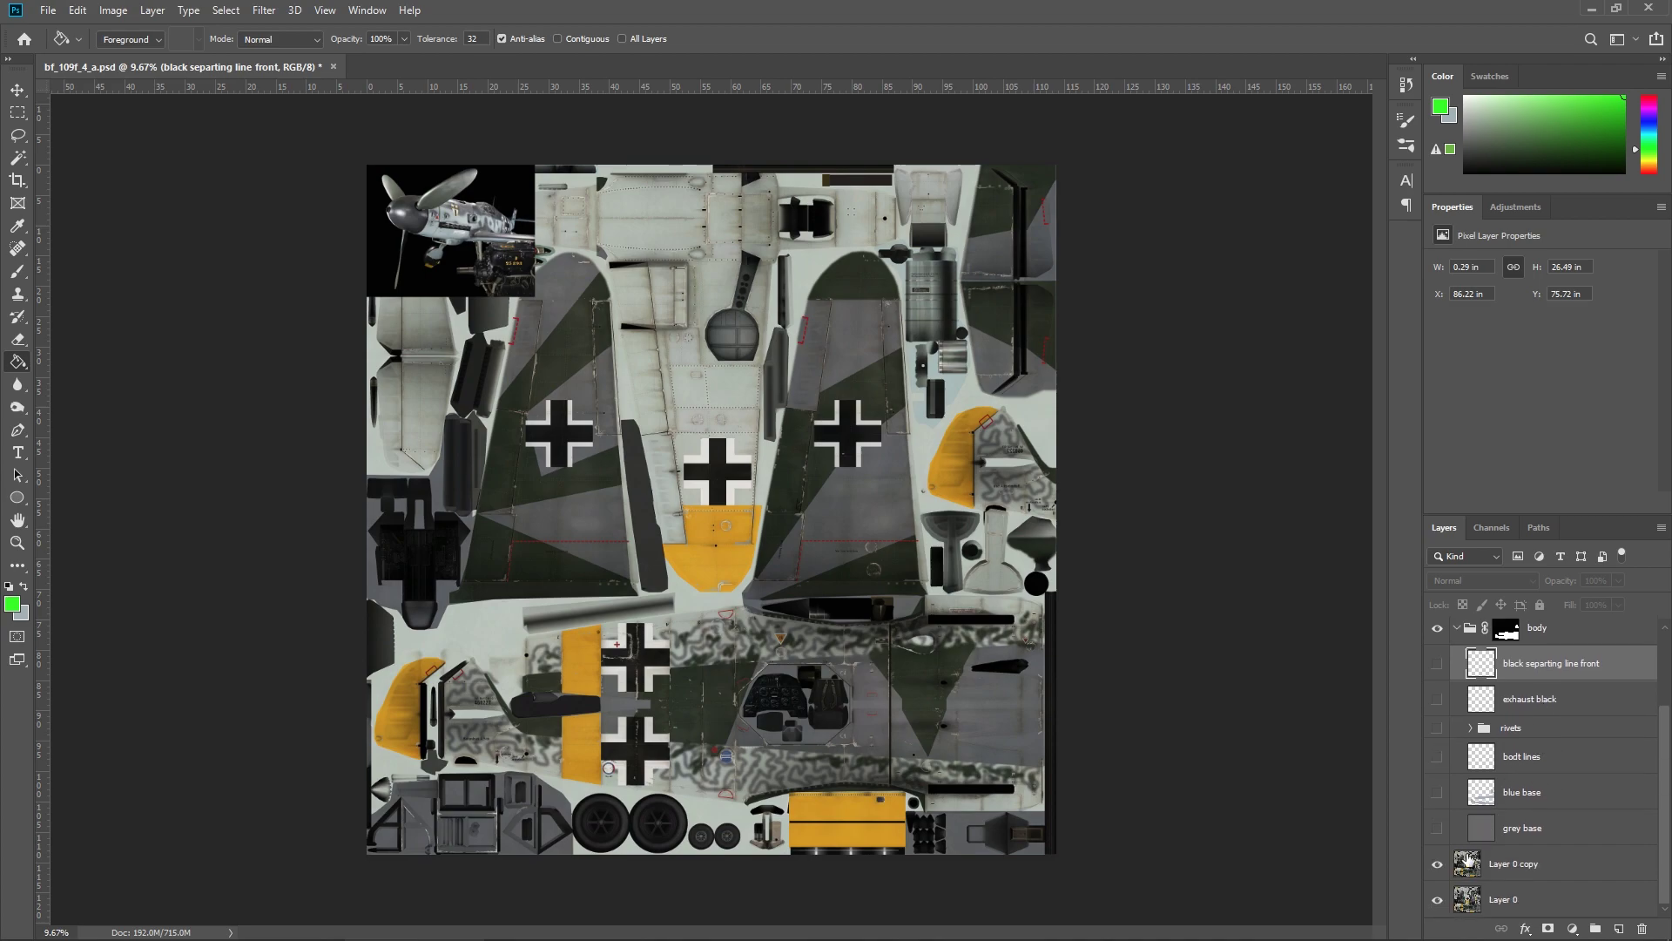
Show the grey and blue base layers, then compare with the grey base alone.
{"action": "left_click", "coordinate": [1438, 829]}
{"action": "left_click", "coordinate": [1437, 793]}
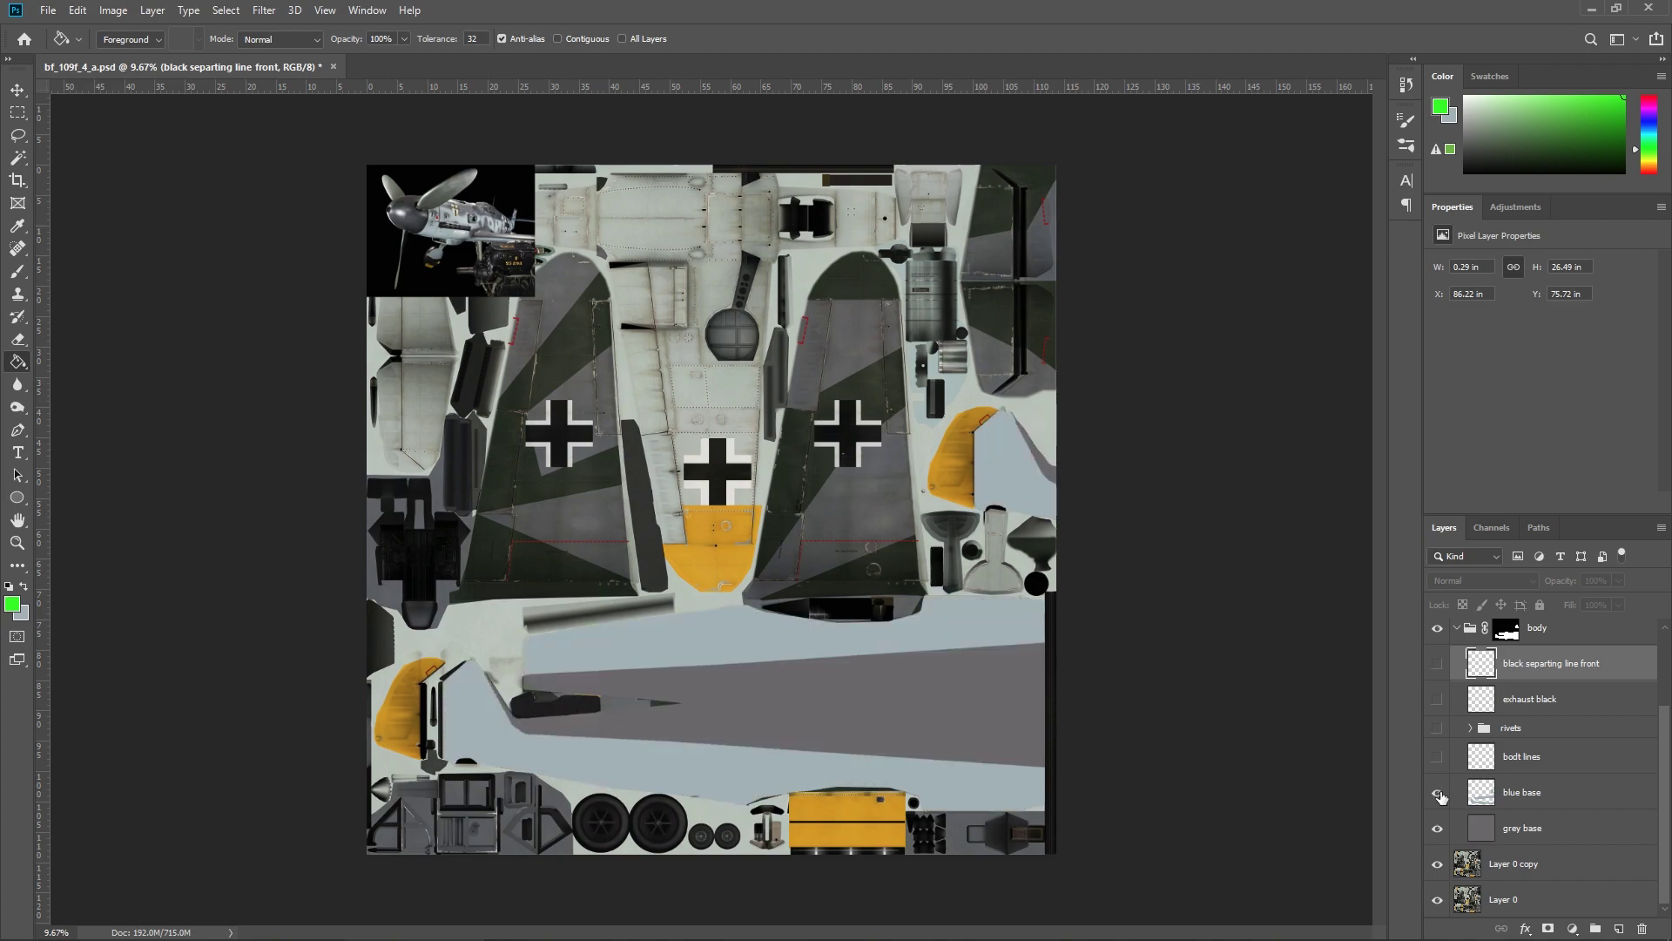
{"action": "scroll", "coordinate": [751, 730], "scroll_direction": "up", "scroll_amount": 3}
{"action": "scroll", "coordinate": [693, 688], "scroll_direction": "down", "scroll_amount": 2}
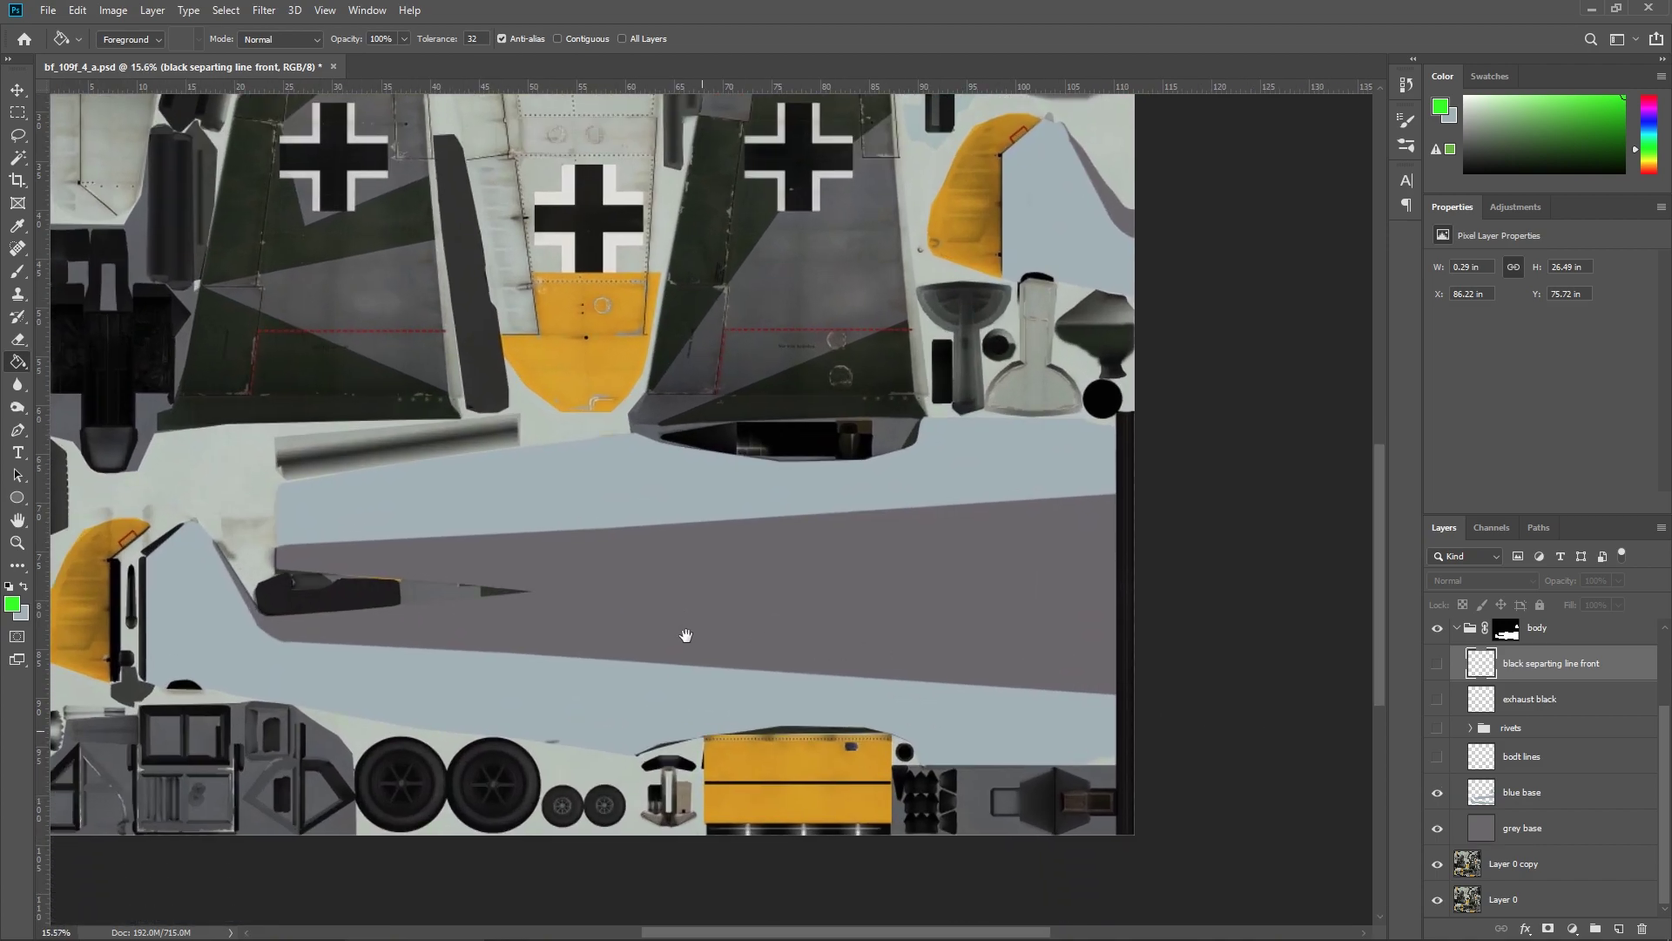
{"action": "left_click", "coordinate": [1438, 792]}
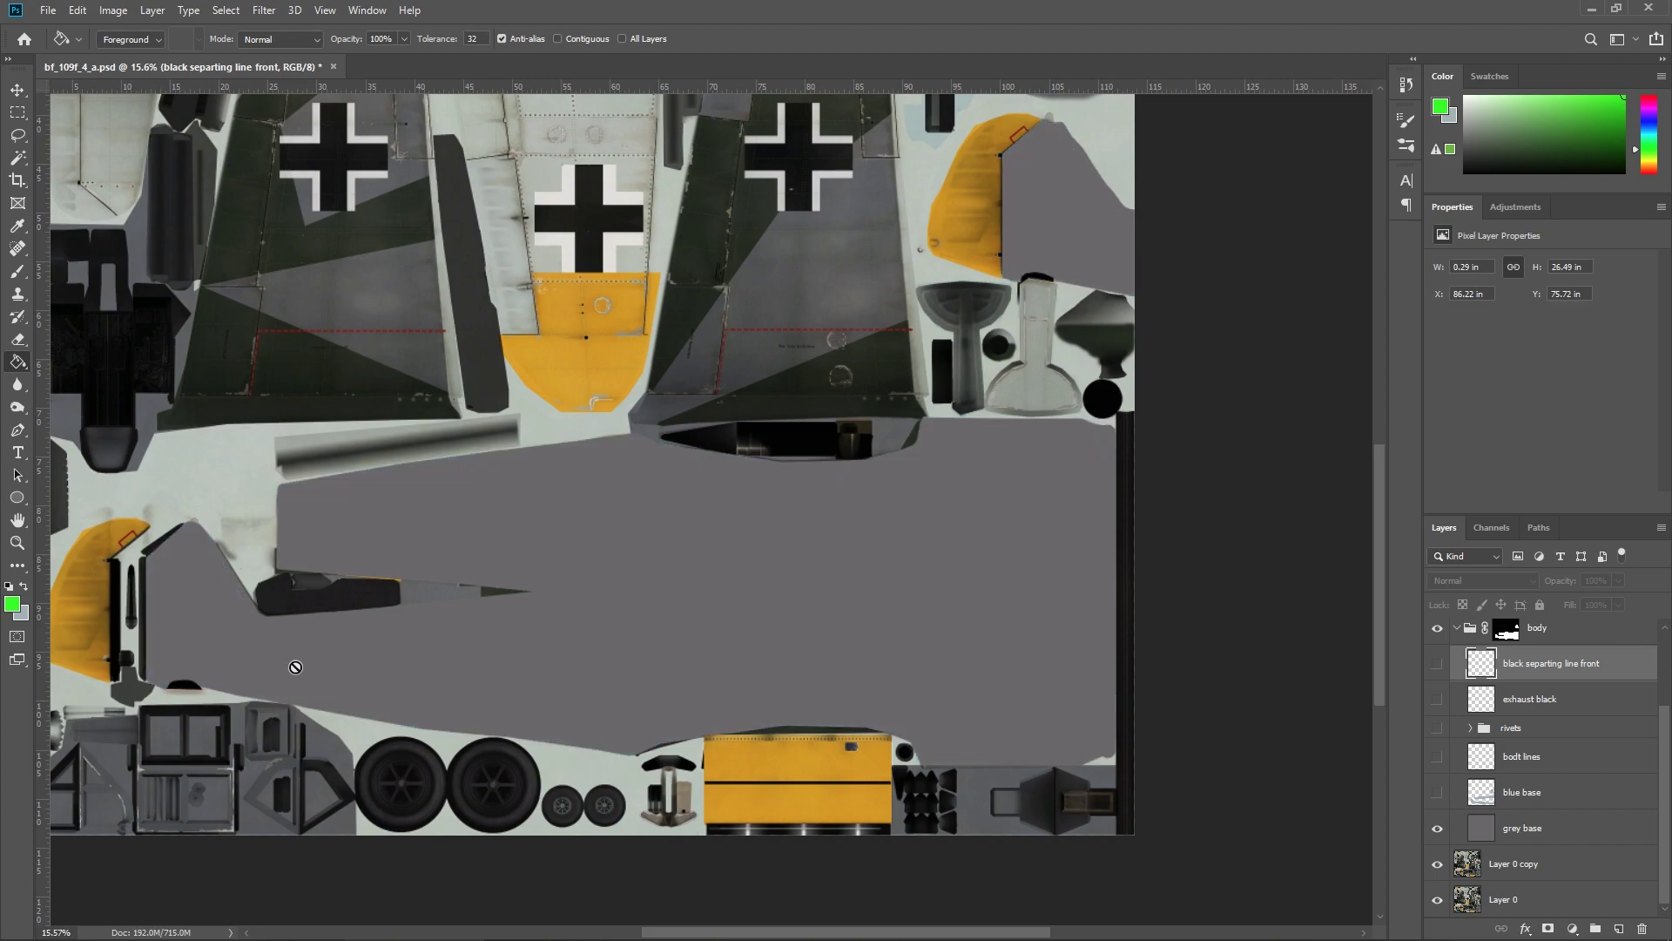
{"action": "scroll", "coordinate": [553, 383], "scroll_direction": "up", "scroll_amount": 2}
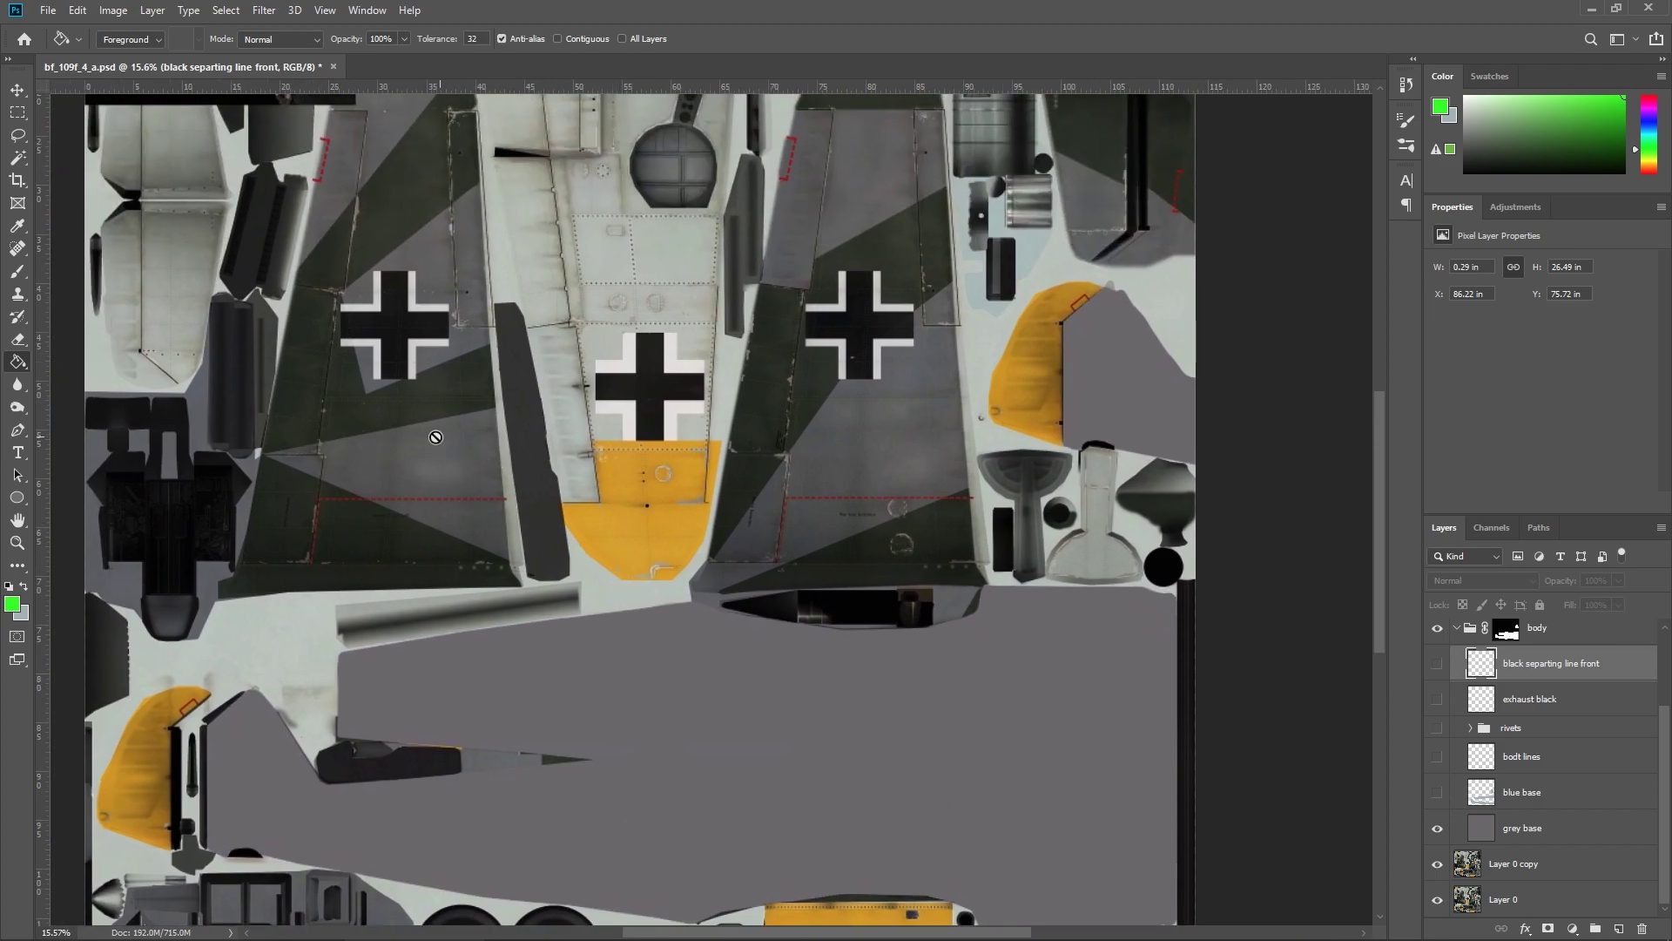
{"action": "left_click_drag", "start_coordinate": [487, 503], "coordinate": [436, 397]}
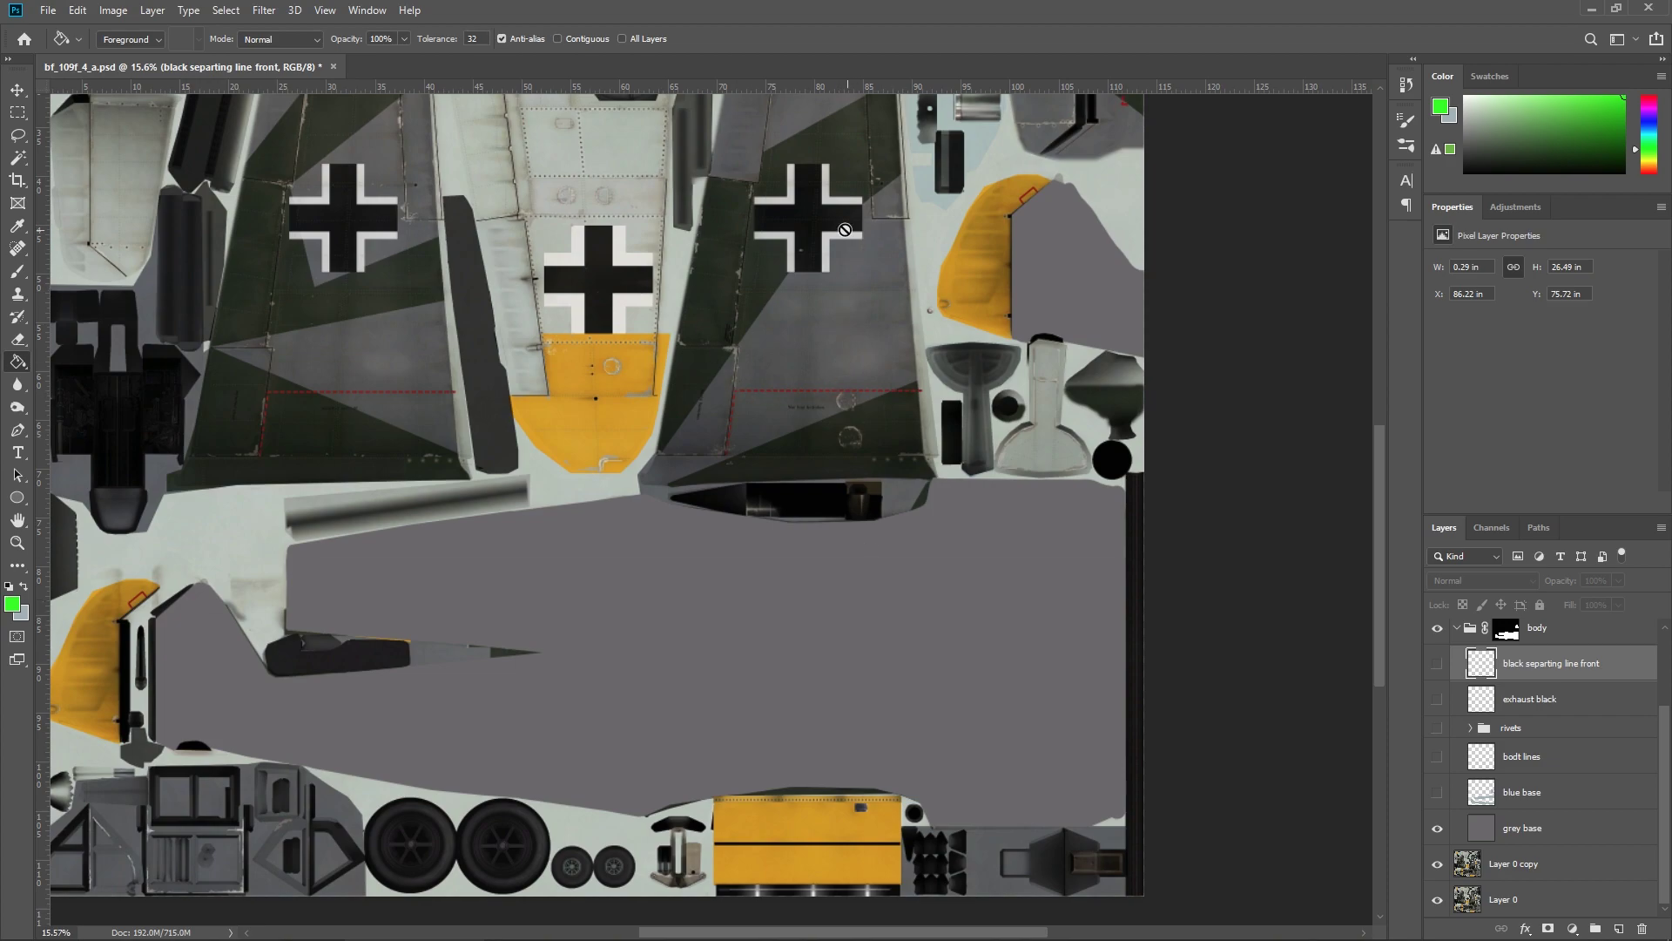
Compare both base layers against the camouflage, then turn both back on.
{"action": "left_click", "coordinate": [1437, 791]}
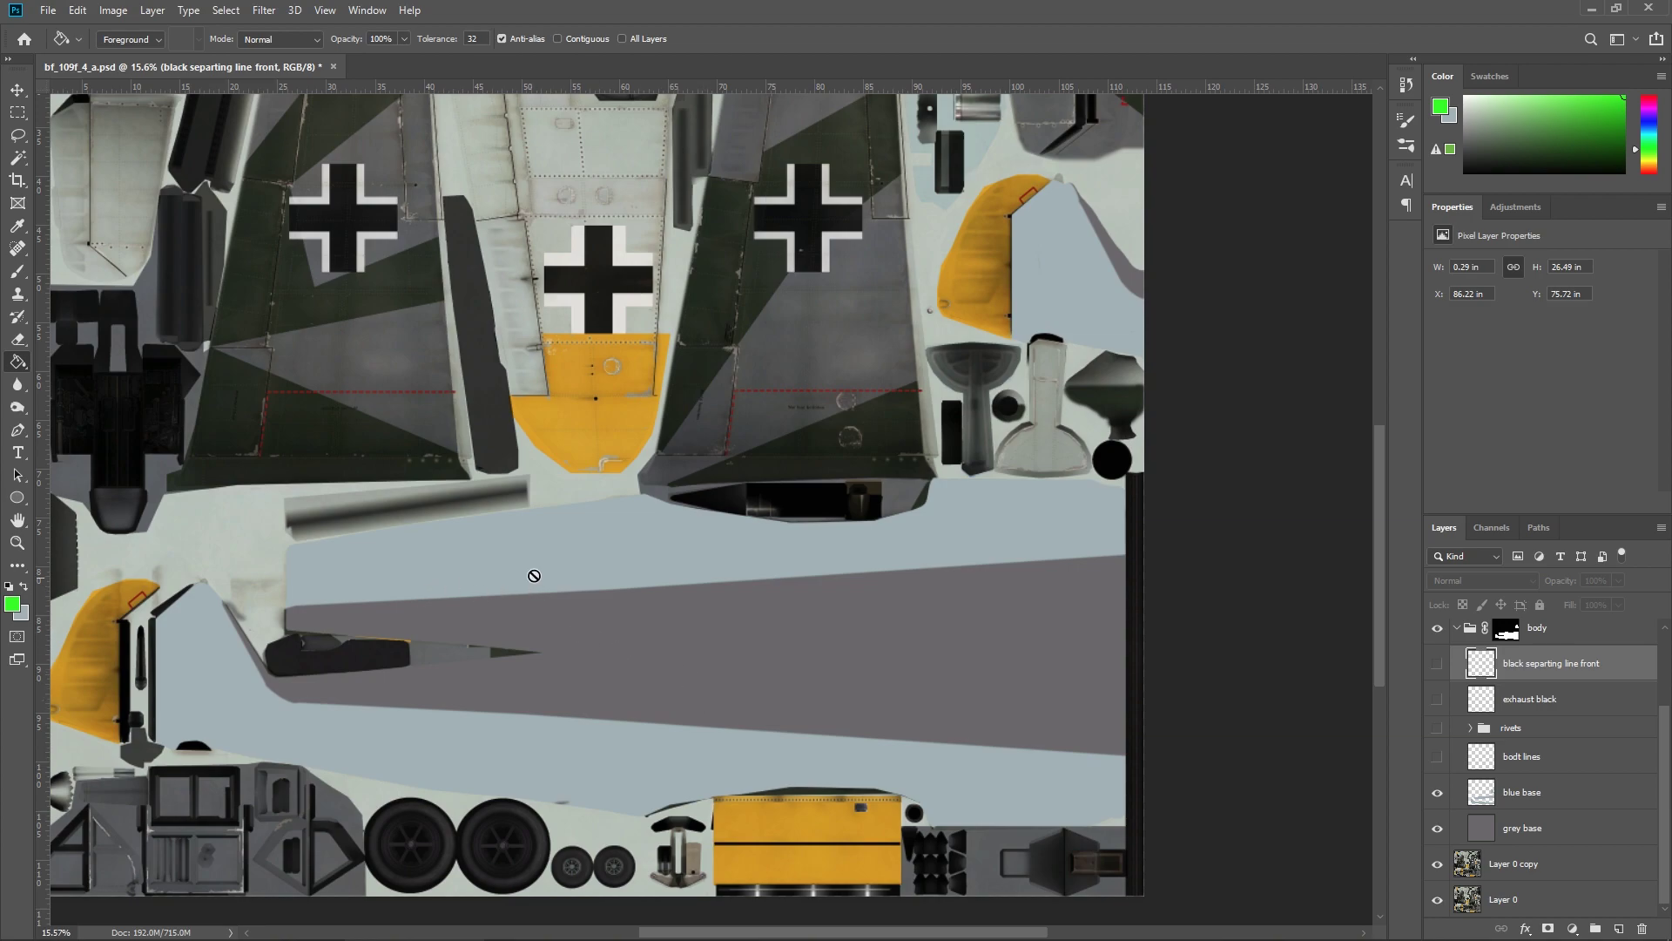
{"action": "left_click", "coordinate": [1437, 829]}
{"action": "left_click", "coordinate": [1438, 795]}
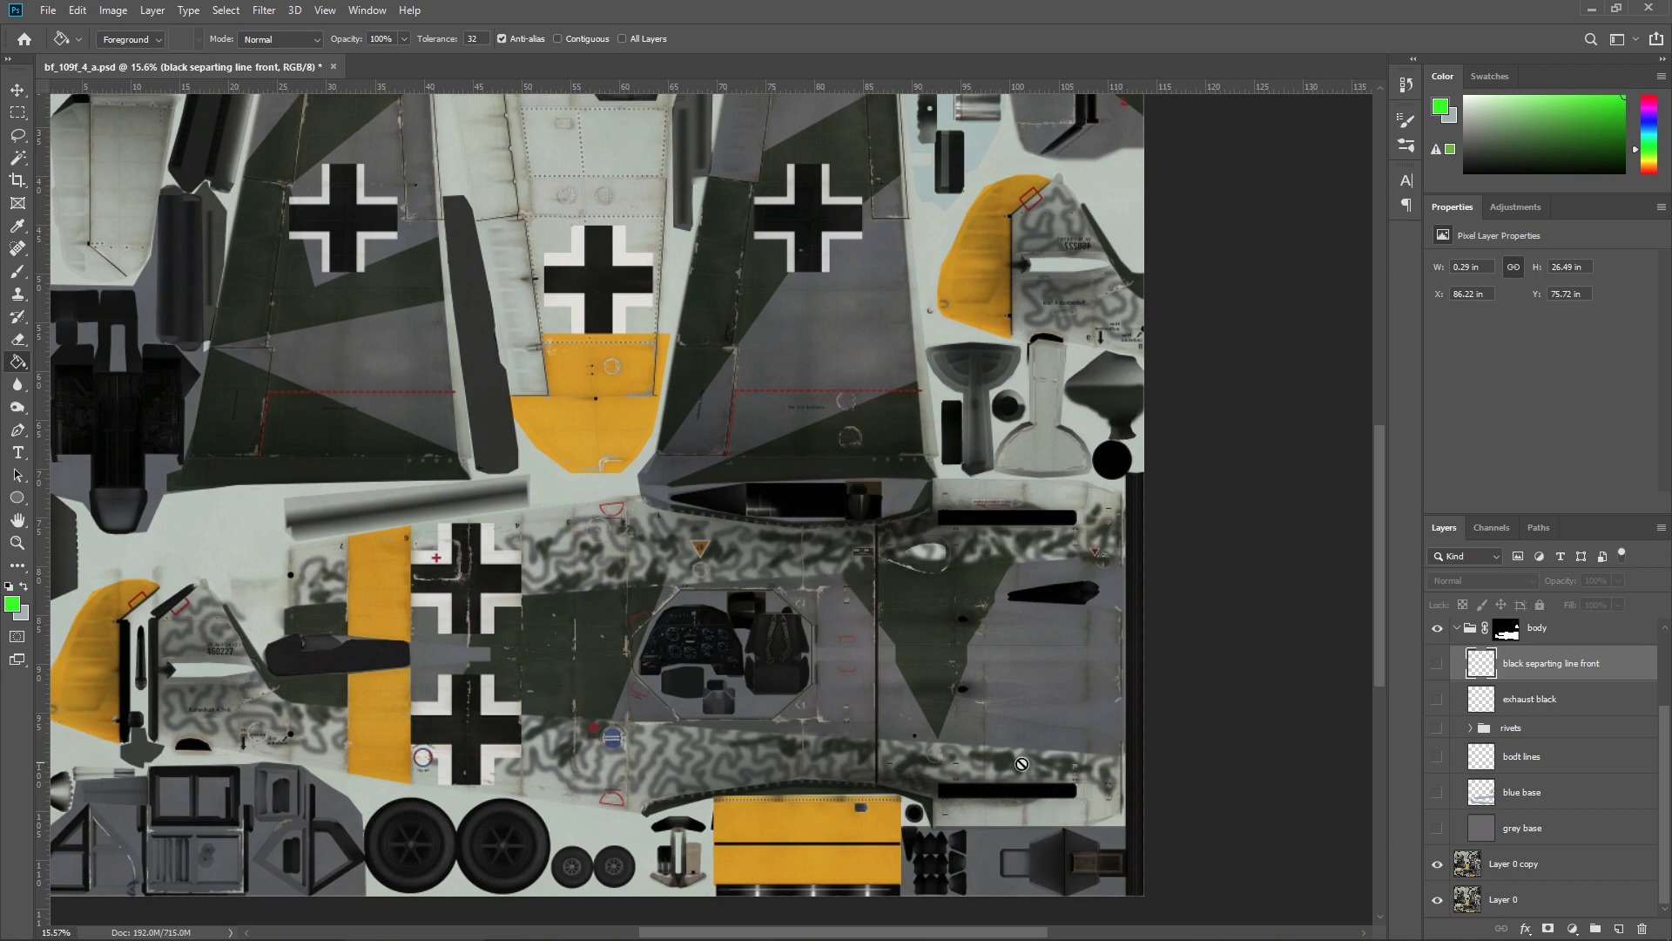
{"action": "left_click_drag", "start_coordinate": [1437, 829], "coordinate": [1444, 797]}
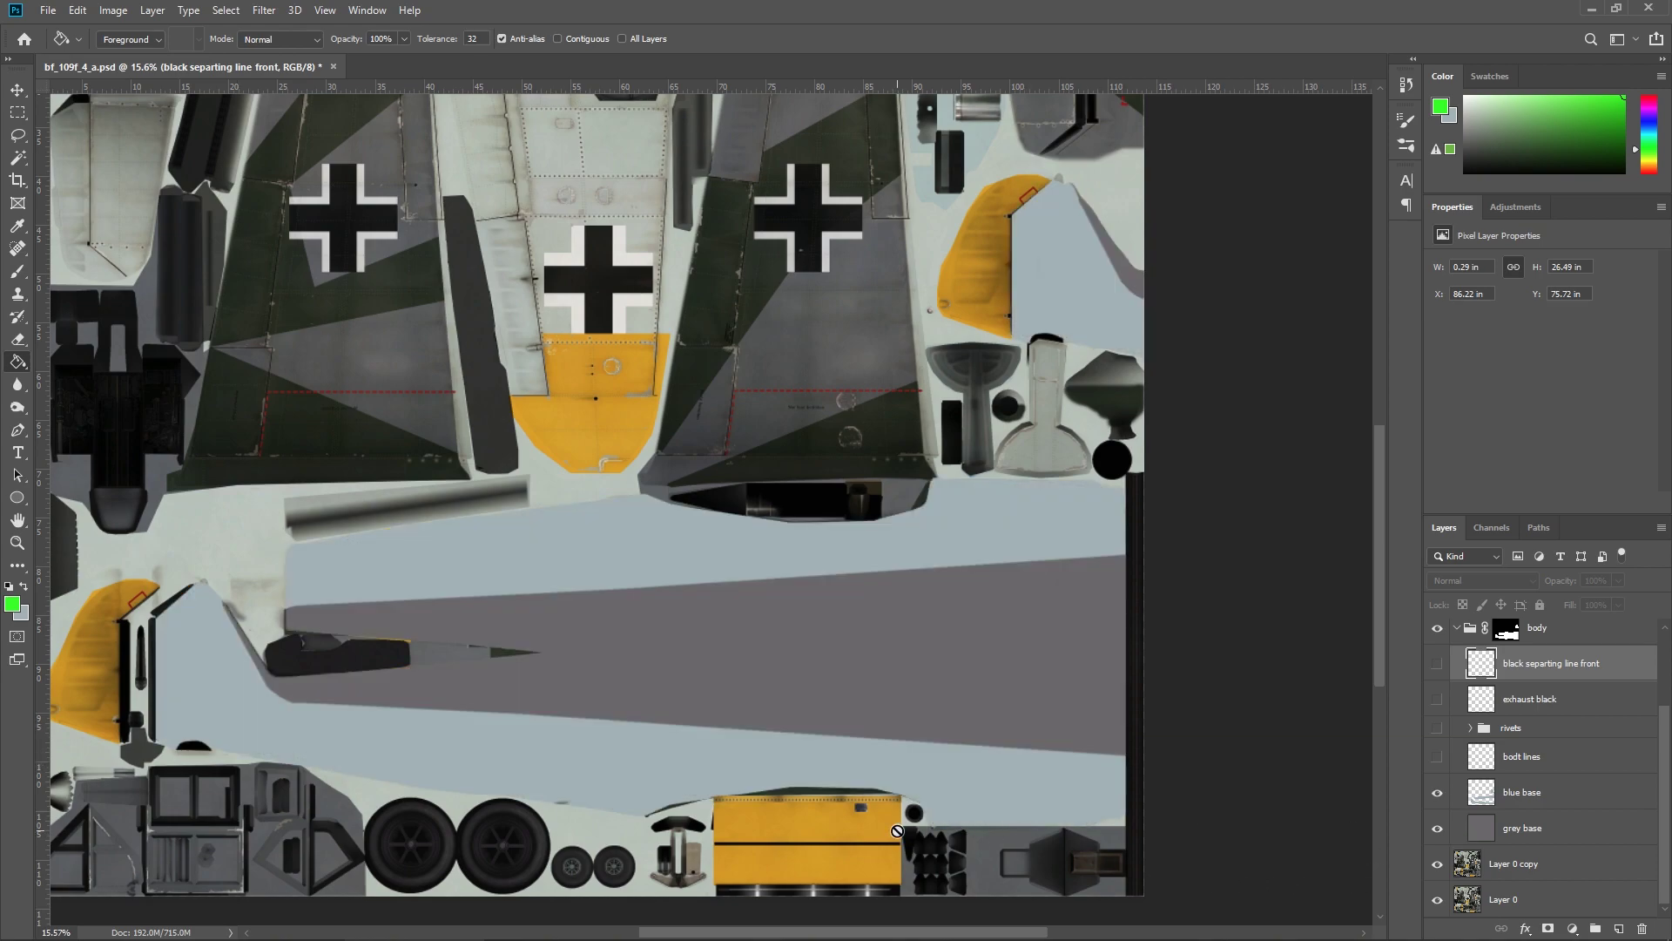
{"action": "scroll", "coordinate": [888, 721], "scroll_direction": "up", "scroll_amount": 2}
{"action": "scroll", "coordinate": [869, 668], "scroll_direction": "up", "scroll_amount": 3}
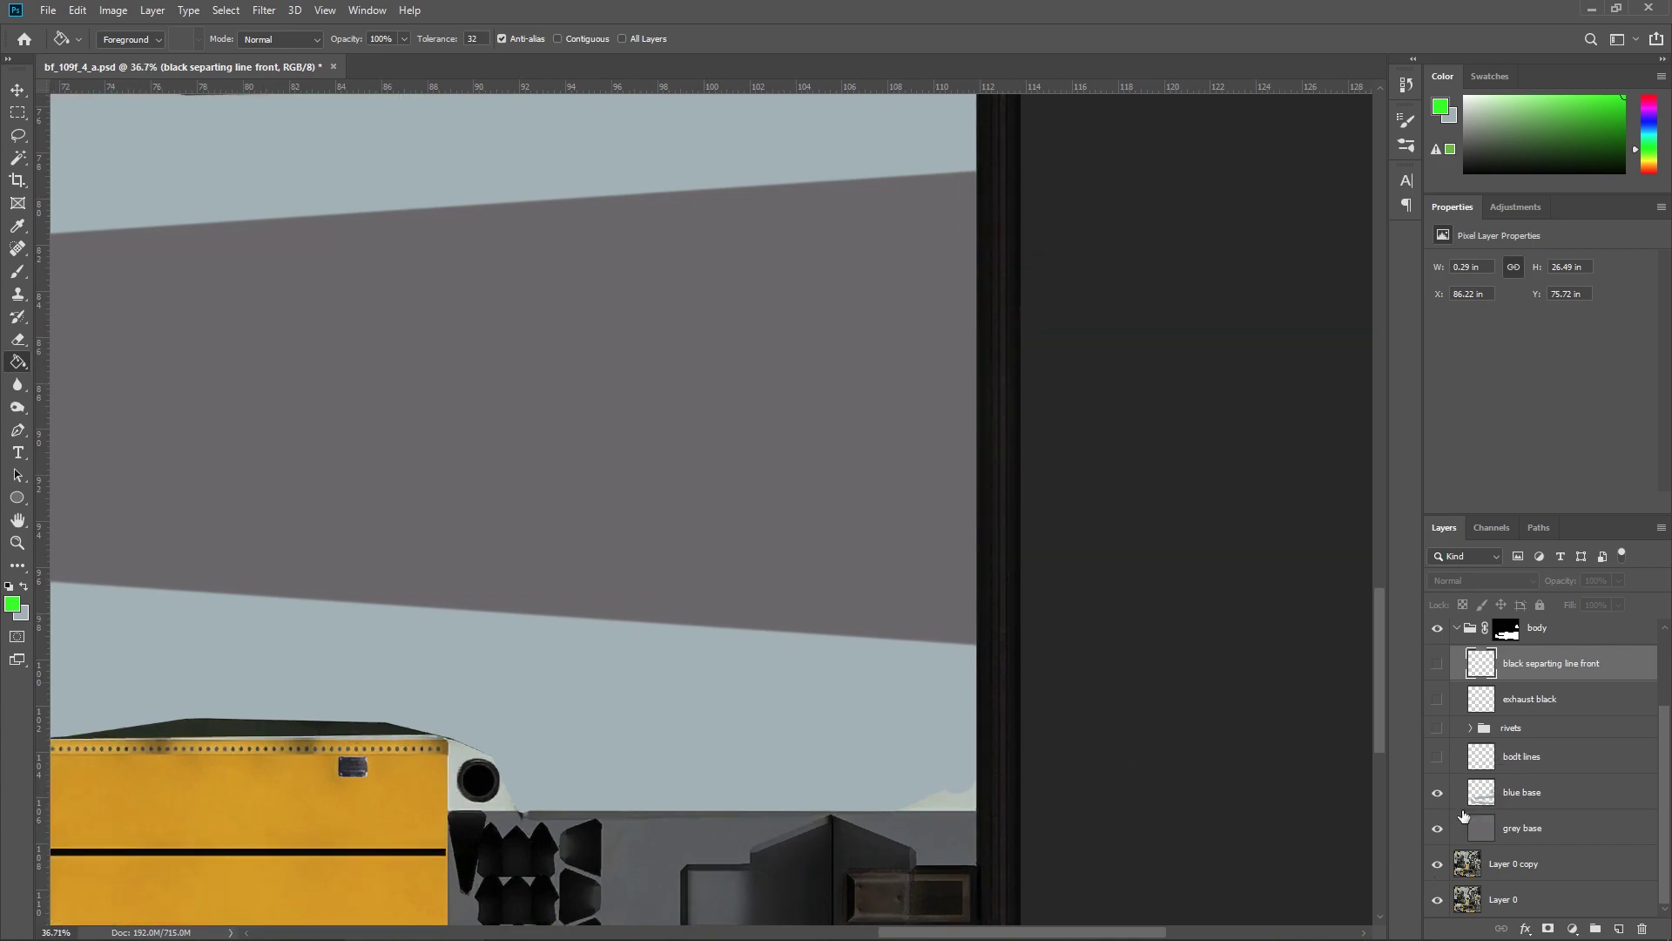
Hide the blue and grey base layers, show bodt lines, and inspect the rear fuselage.
{"action": "left_click", "coordinate": [1437, 791]}
{"action": "left_click", "coordinate": [1438, 829]}
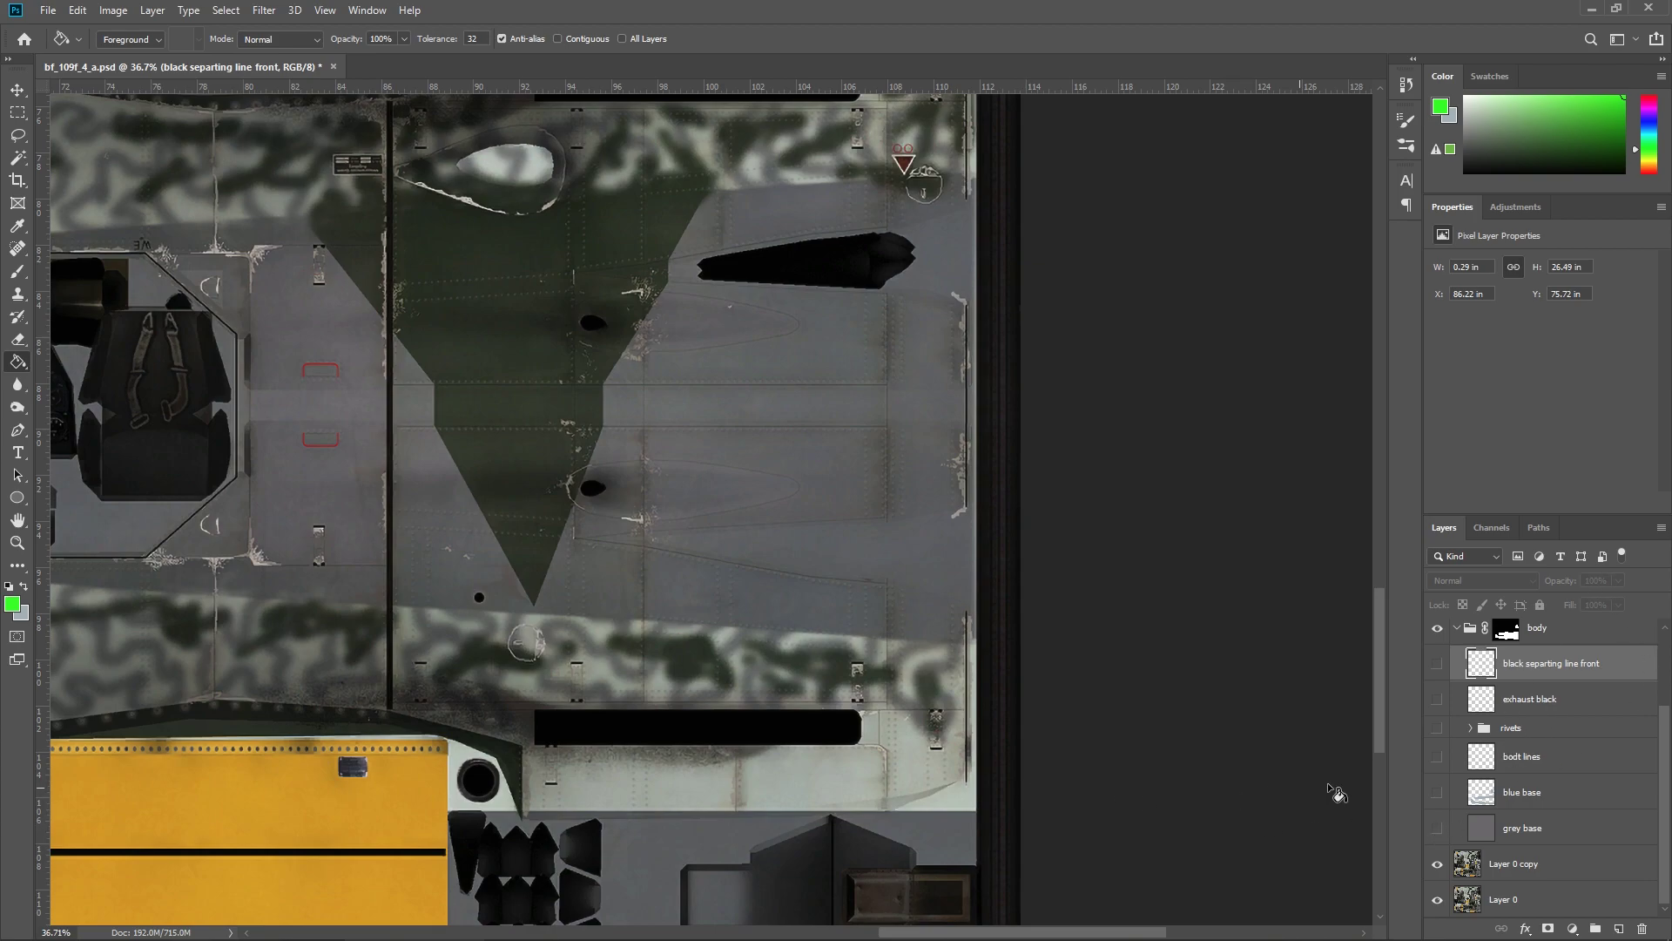
{"action": "left_click", "coordinate": [1437, 757]}
{"action": "scroll", "coordinate": [671, 497], "scroll_direction": "up", "scroll_amount": 3}
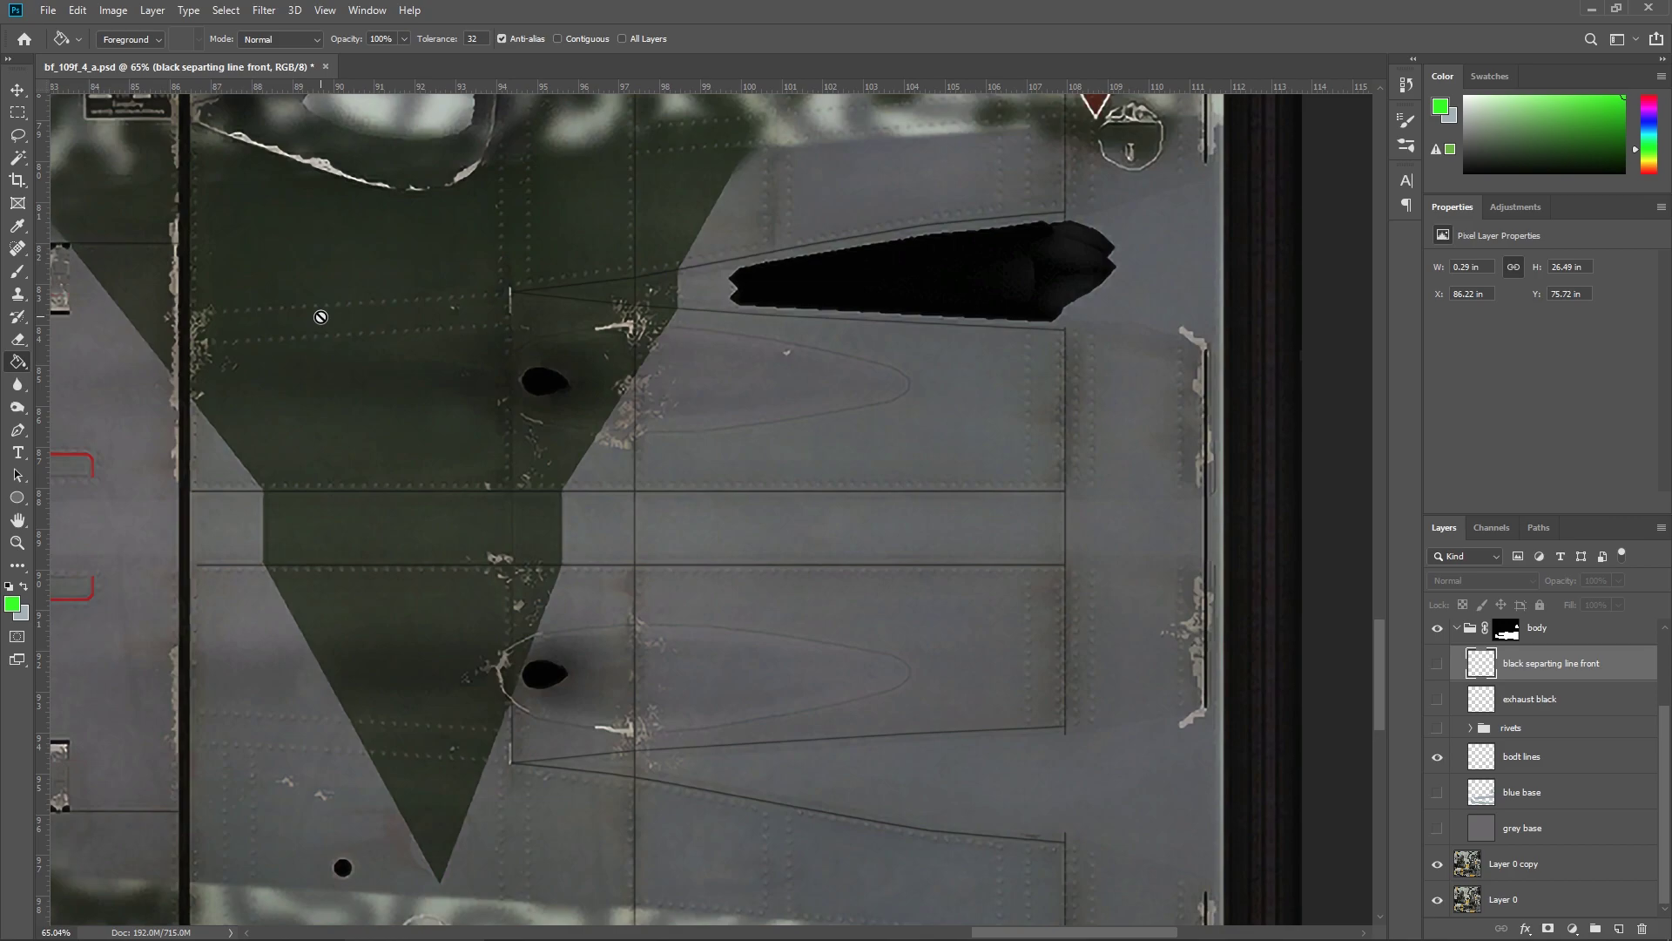
{"action": "scroll", "coordinate": [470, 491], "scroll_direction": "down", "scroll_amount": 8}
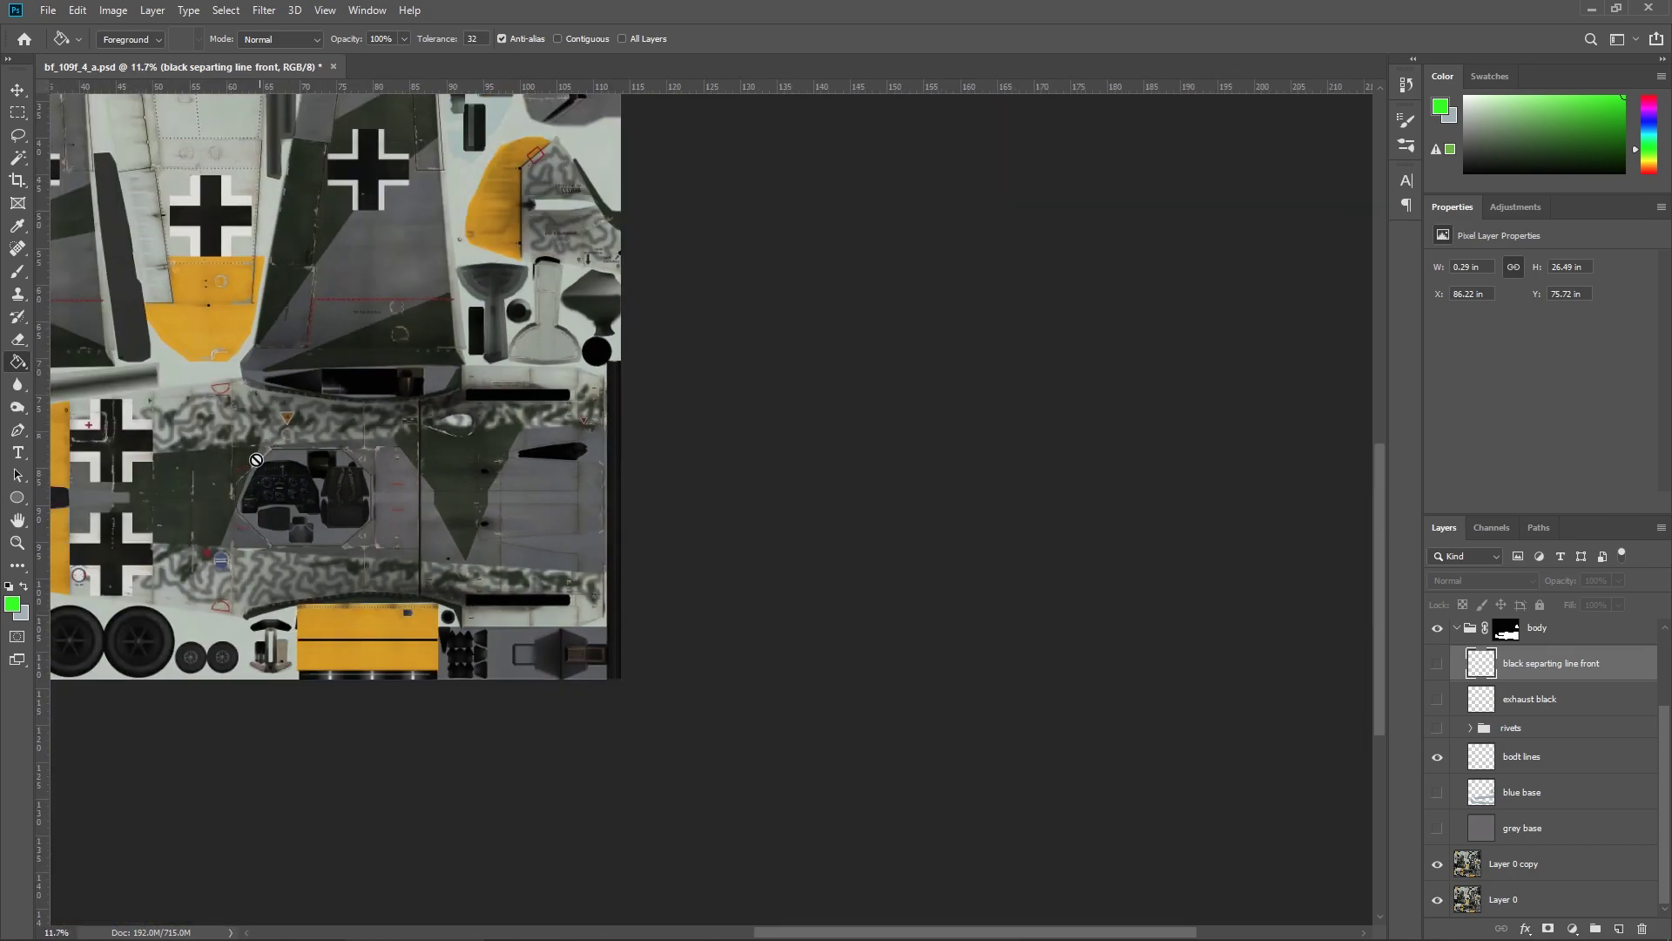
{"action": "scroll", "coordinate": [409, 445], "scroll_direction": "up", "scroll_amount": 8}
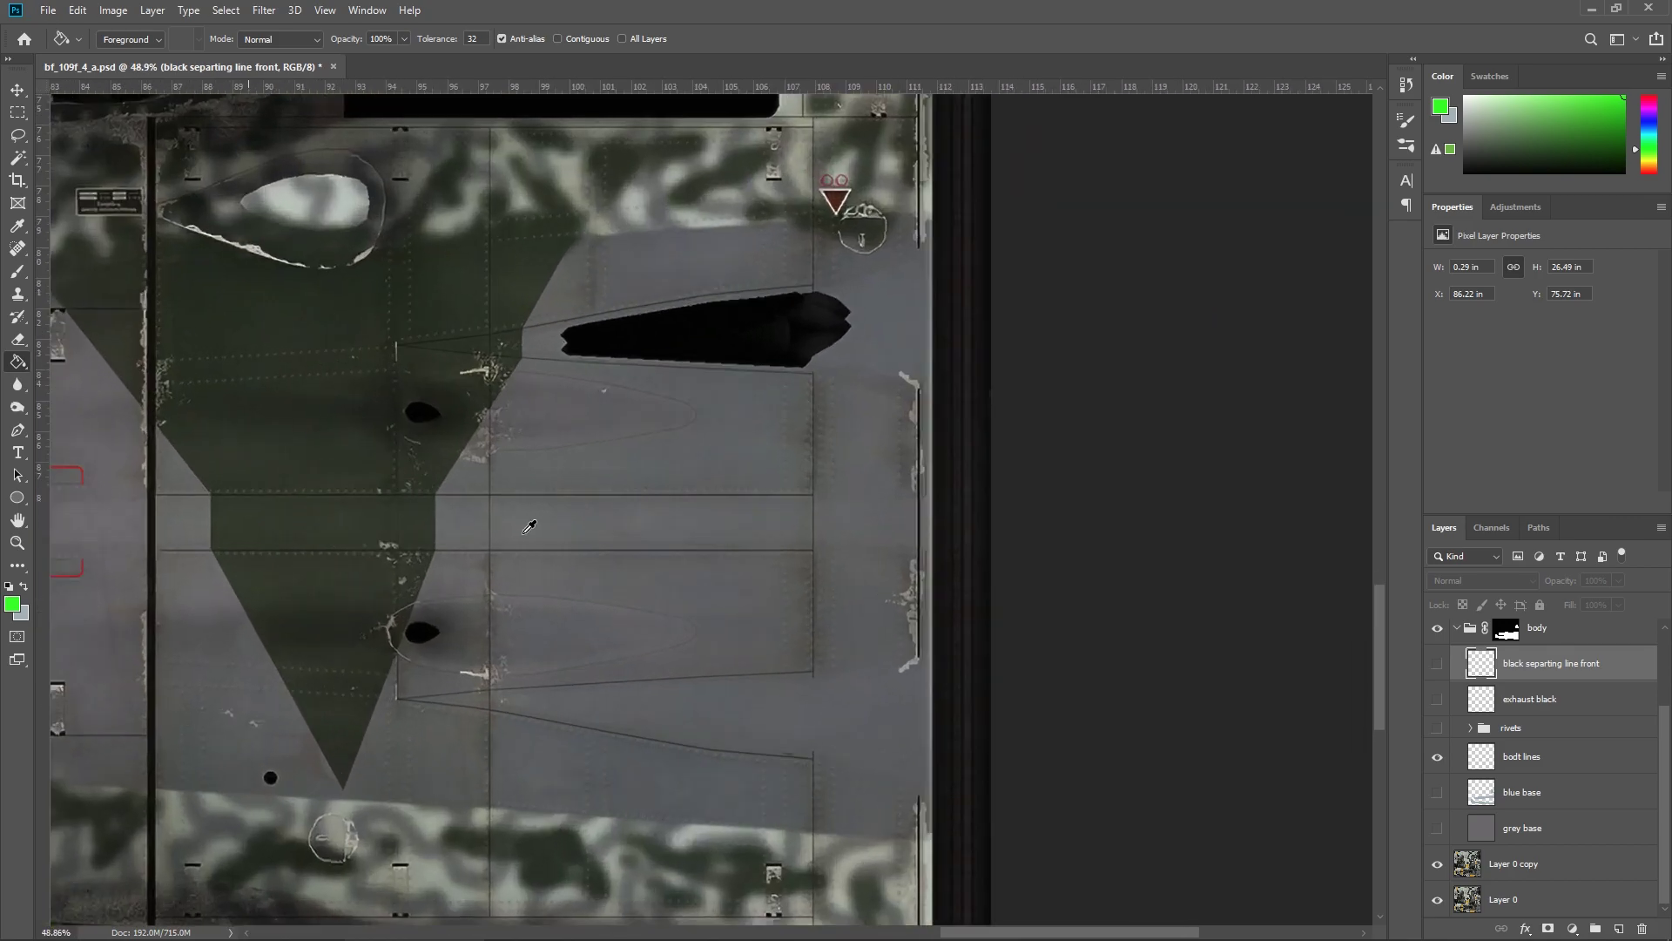
{"action": "left_click_drag", "start_coordinate": [542, 603], "coordinate": [649, 573]}
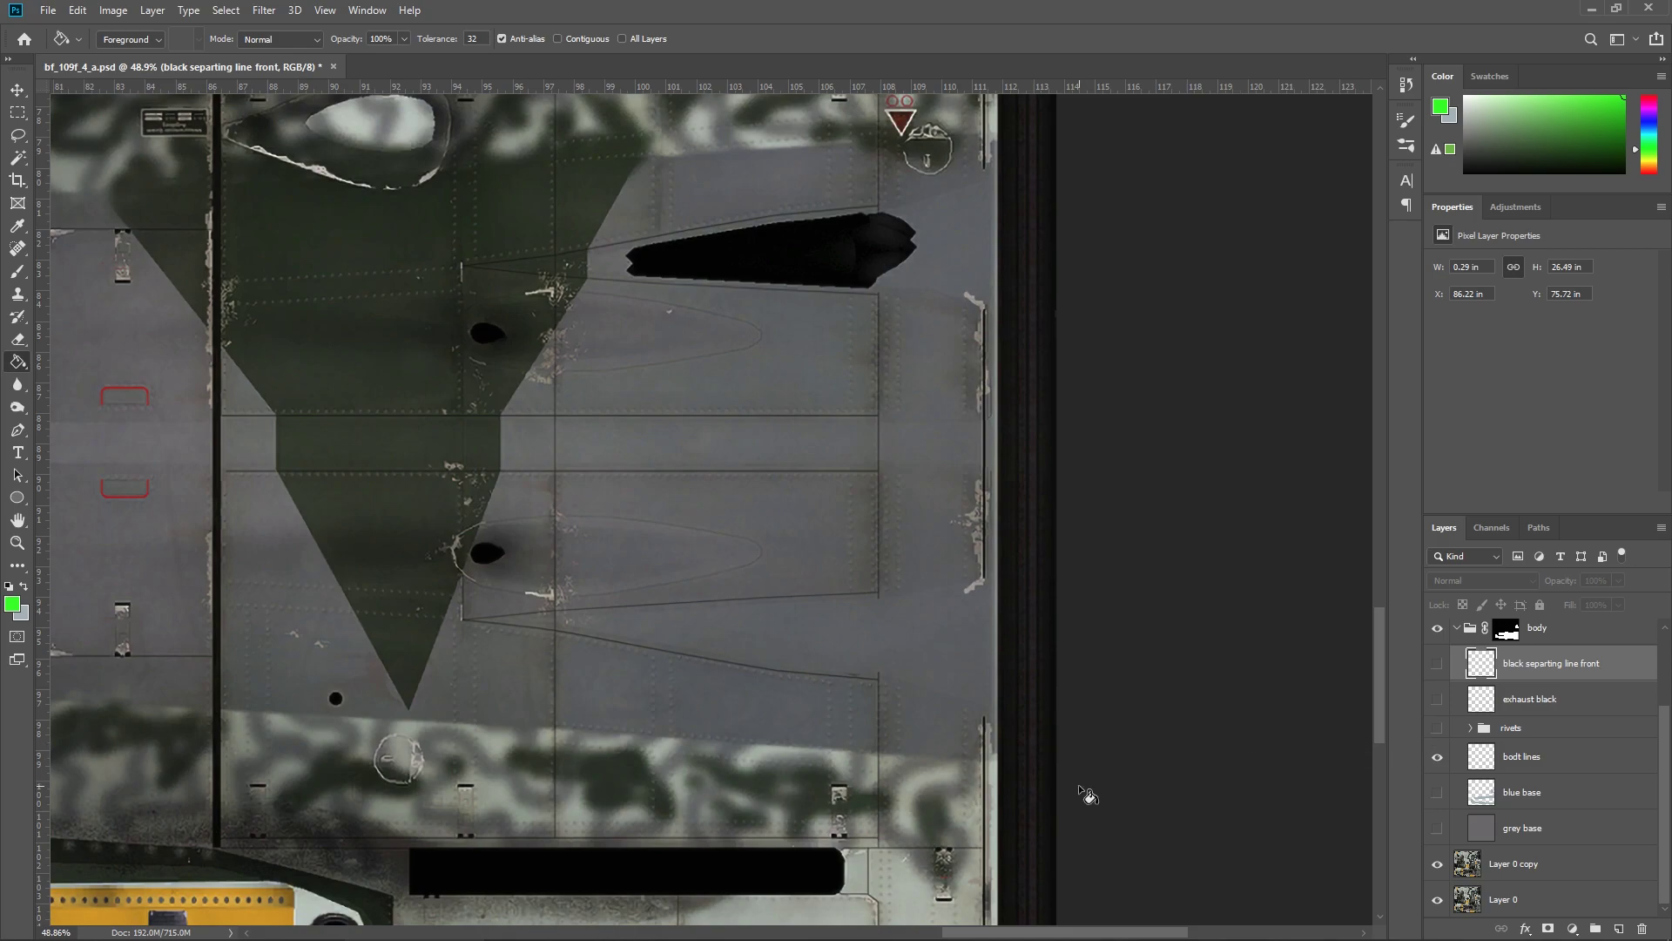
{"action": "scroll", "coordinate": [766, 786], "scroll_direction": "up", "scroll_amount": 5}
{"action": "left_click_drag", "start_coordinate": [814, 784], "coordinate": [600, 427]}
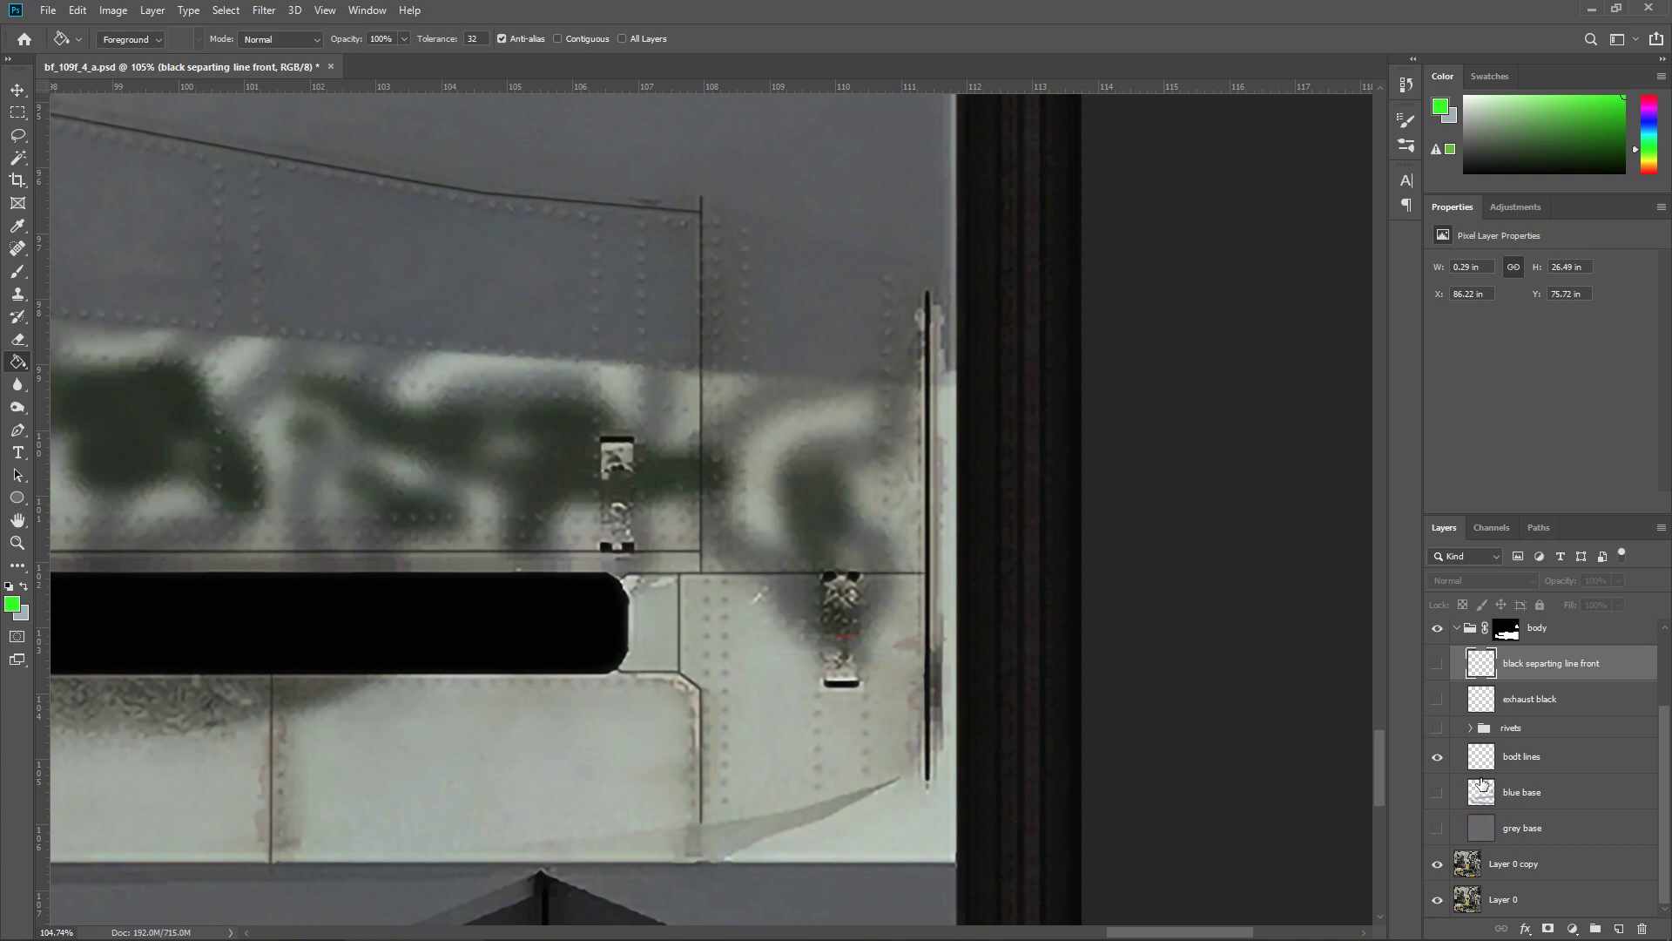
Show the rivets group along with the blue and grey base layers.
{"action": "left_click", "coordinate": [1437, 728]}
{"action": "left_click", "coordinate": [1437, 792]}
{"action": "left_click", "coordinate": [1437, 828]}
{"action": "scroll", "coordinate": [751, 588], "scroll_direction": "up", "scroll_amount": 4}
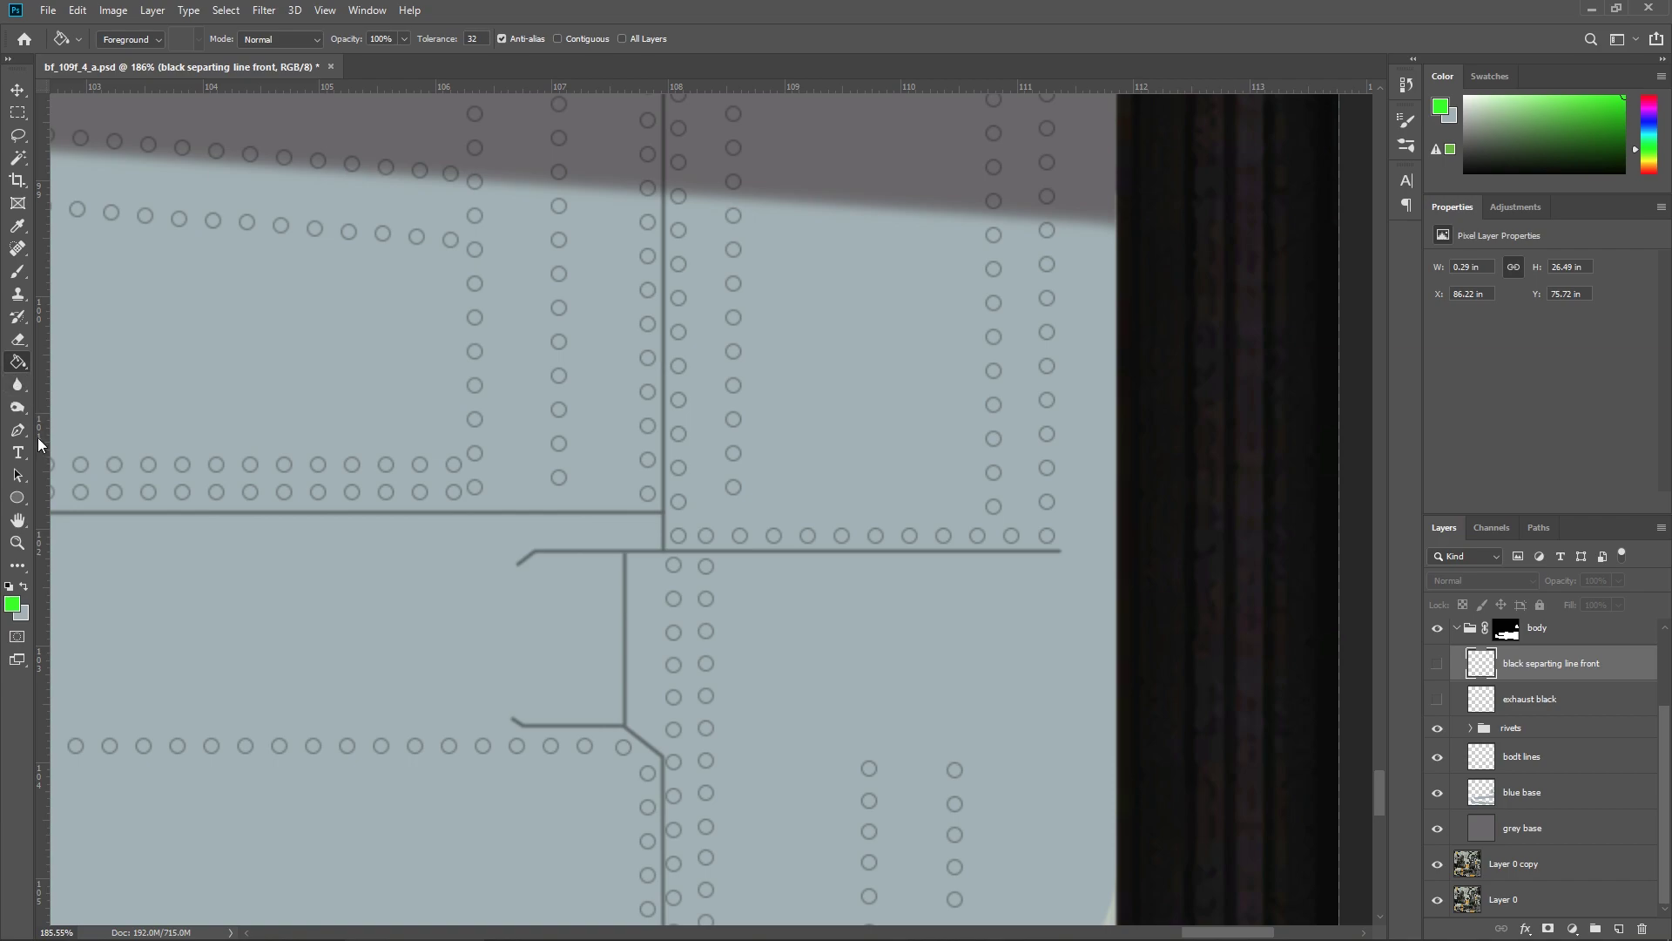
Draw a test 8 px rivet ellipse with no fill and black stroke, then shift it right.
{"action": "left_click", "coordinate": [18, 496]}
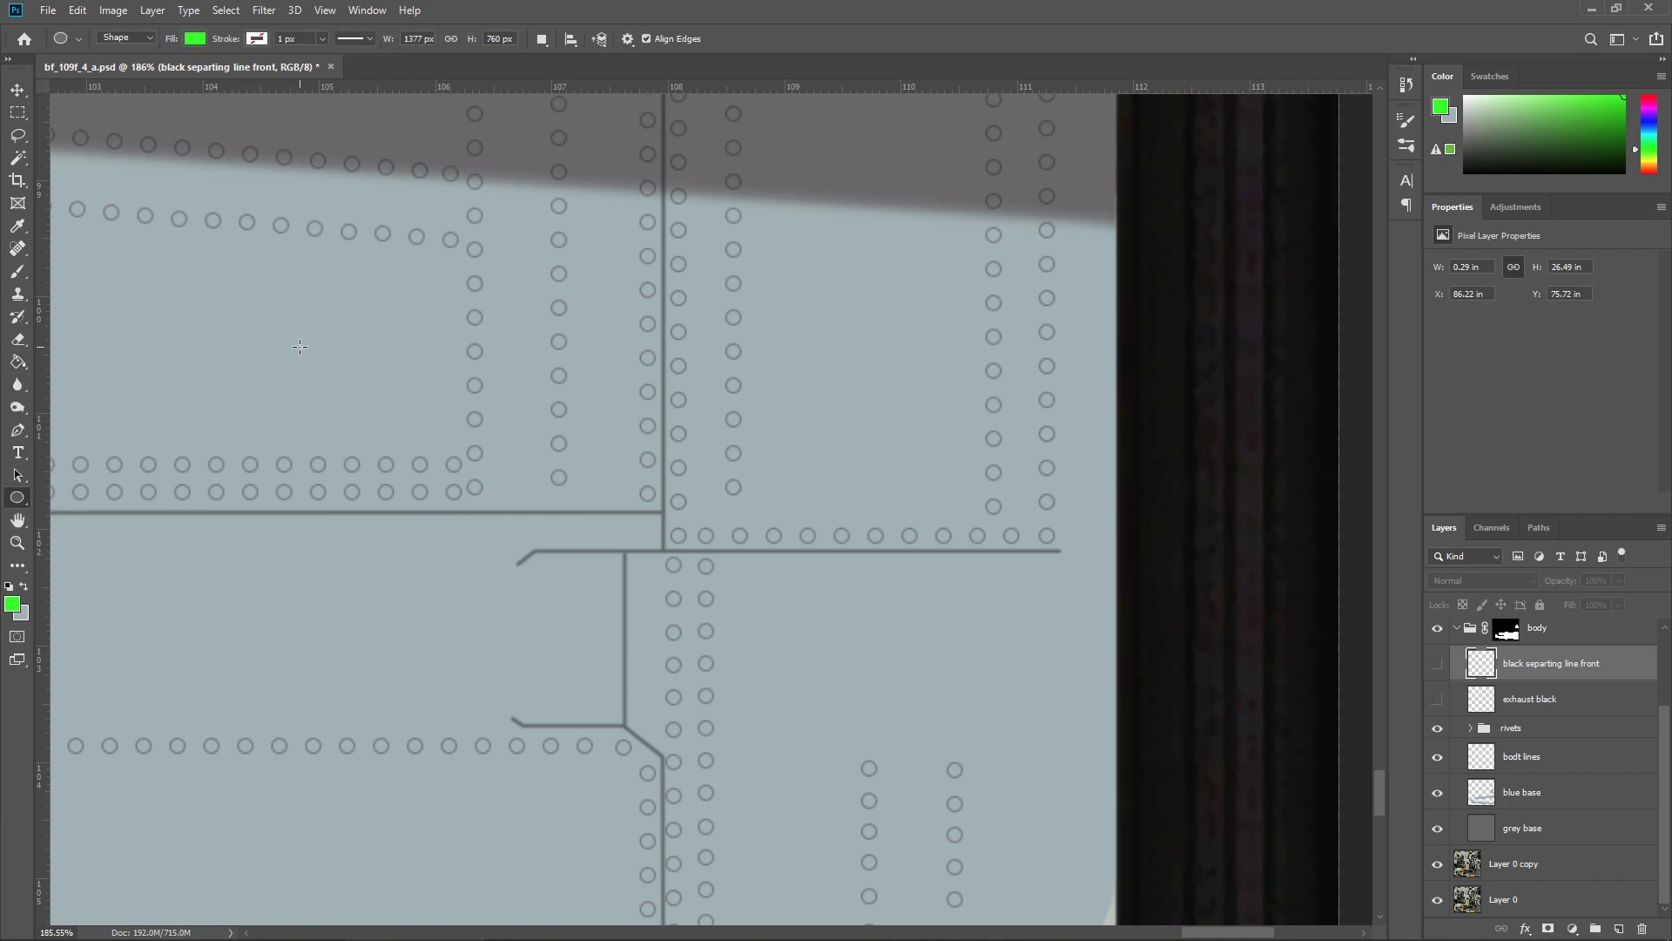
{"action": "left_click_drag", "start_coordinate": [300, 347], "coordinate": [311, 359]}
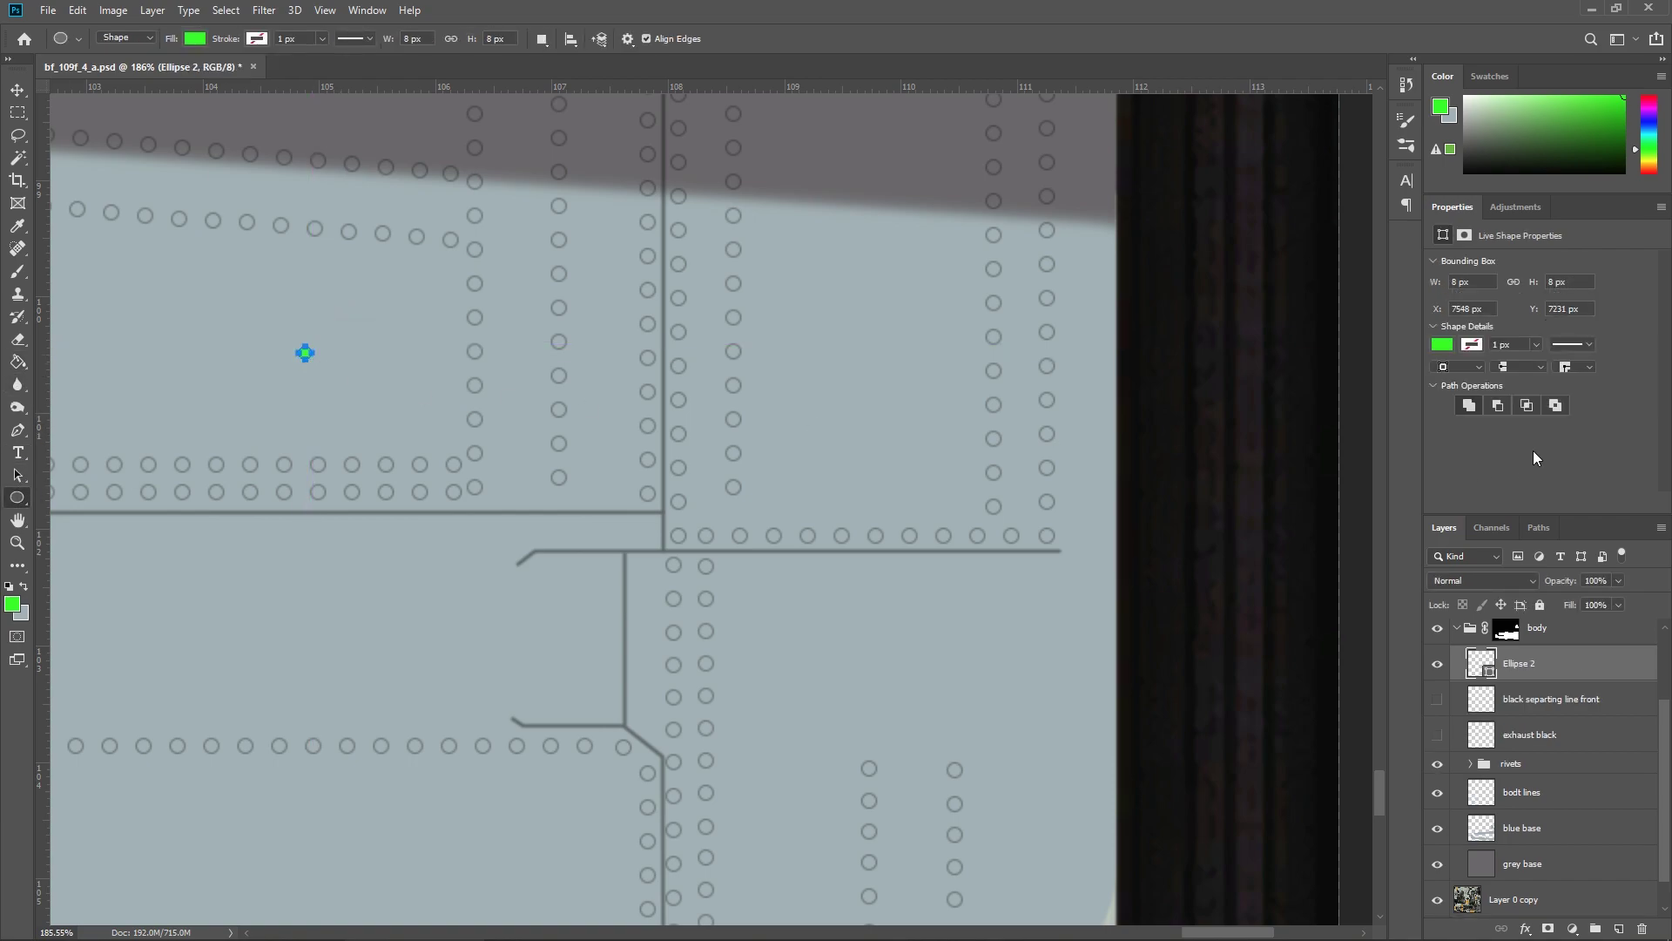
{"action": "left_click", "coordinate": [1448, 346]}
{"action": "left_click", "coordinate": [1458, 369]}
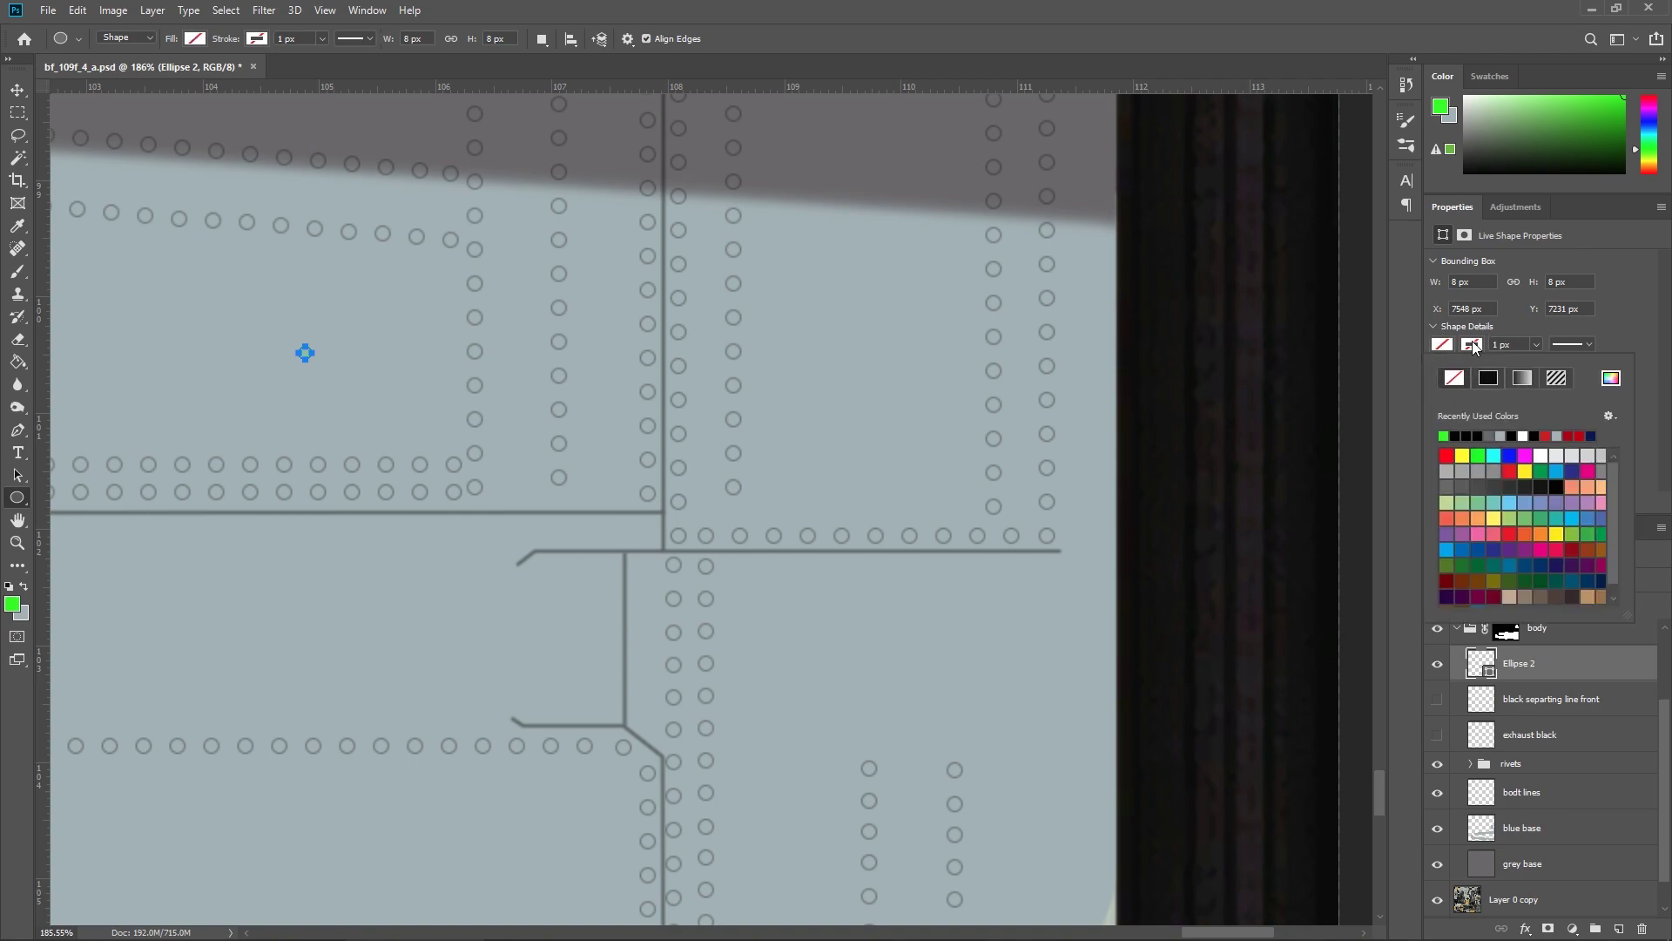
{"action": "left_click", "coordinate": [1459, 424]}
{"action": "left_click", "coordinate": [1583, 342]}
{"action": "left_click", "coordinate": [17, 90]}
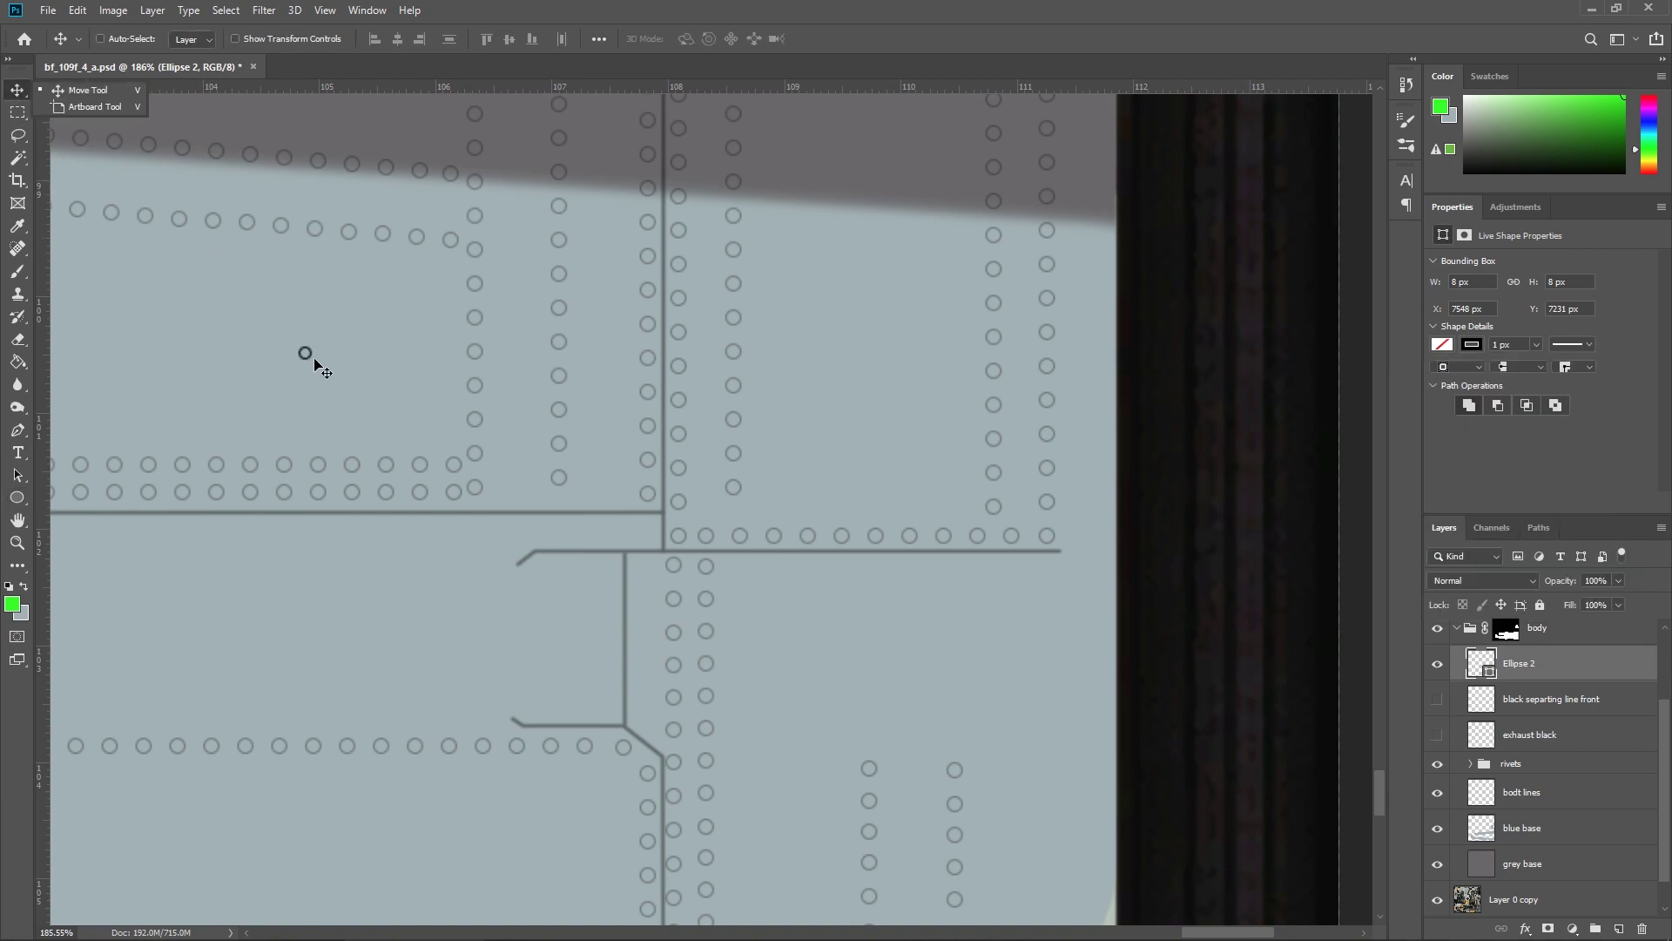
{"action": "left_click_drag", "start_coordinate": [311, 359], "coordinate": [399, 353]}
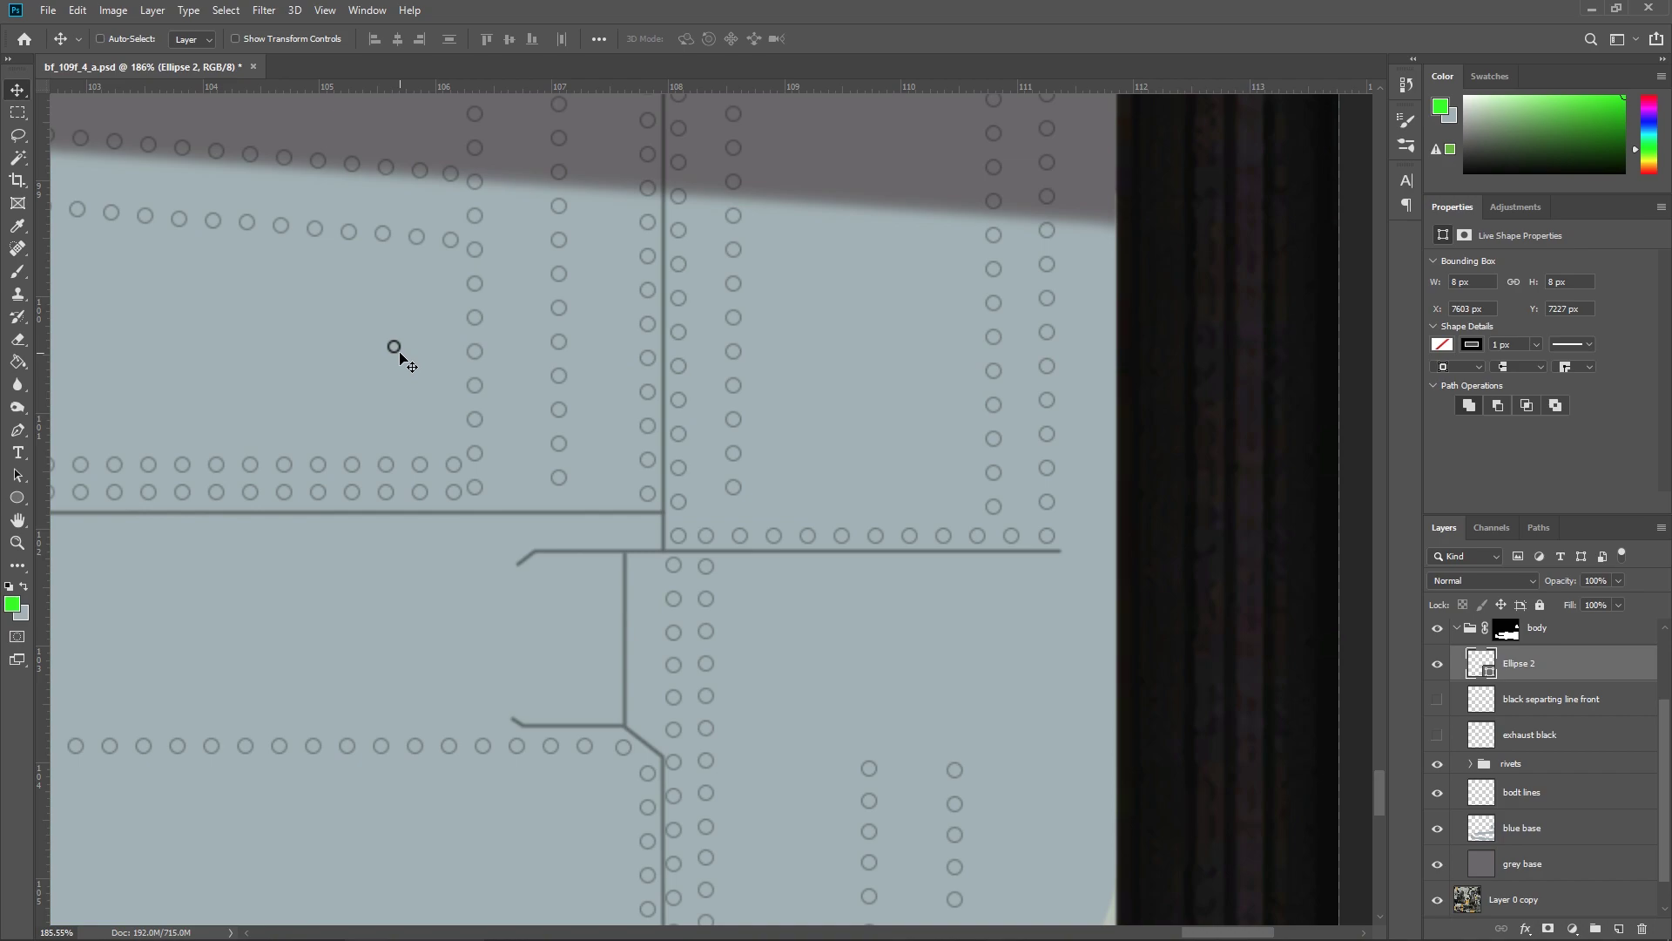
{"action": "left_click", "coordinate": [1507, 766]}
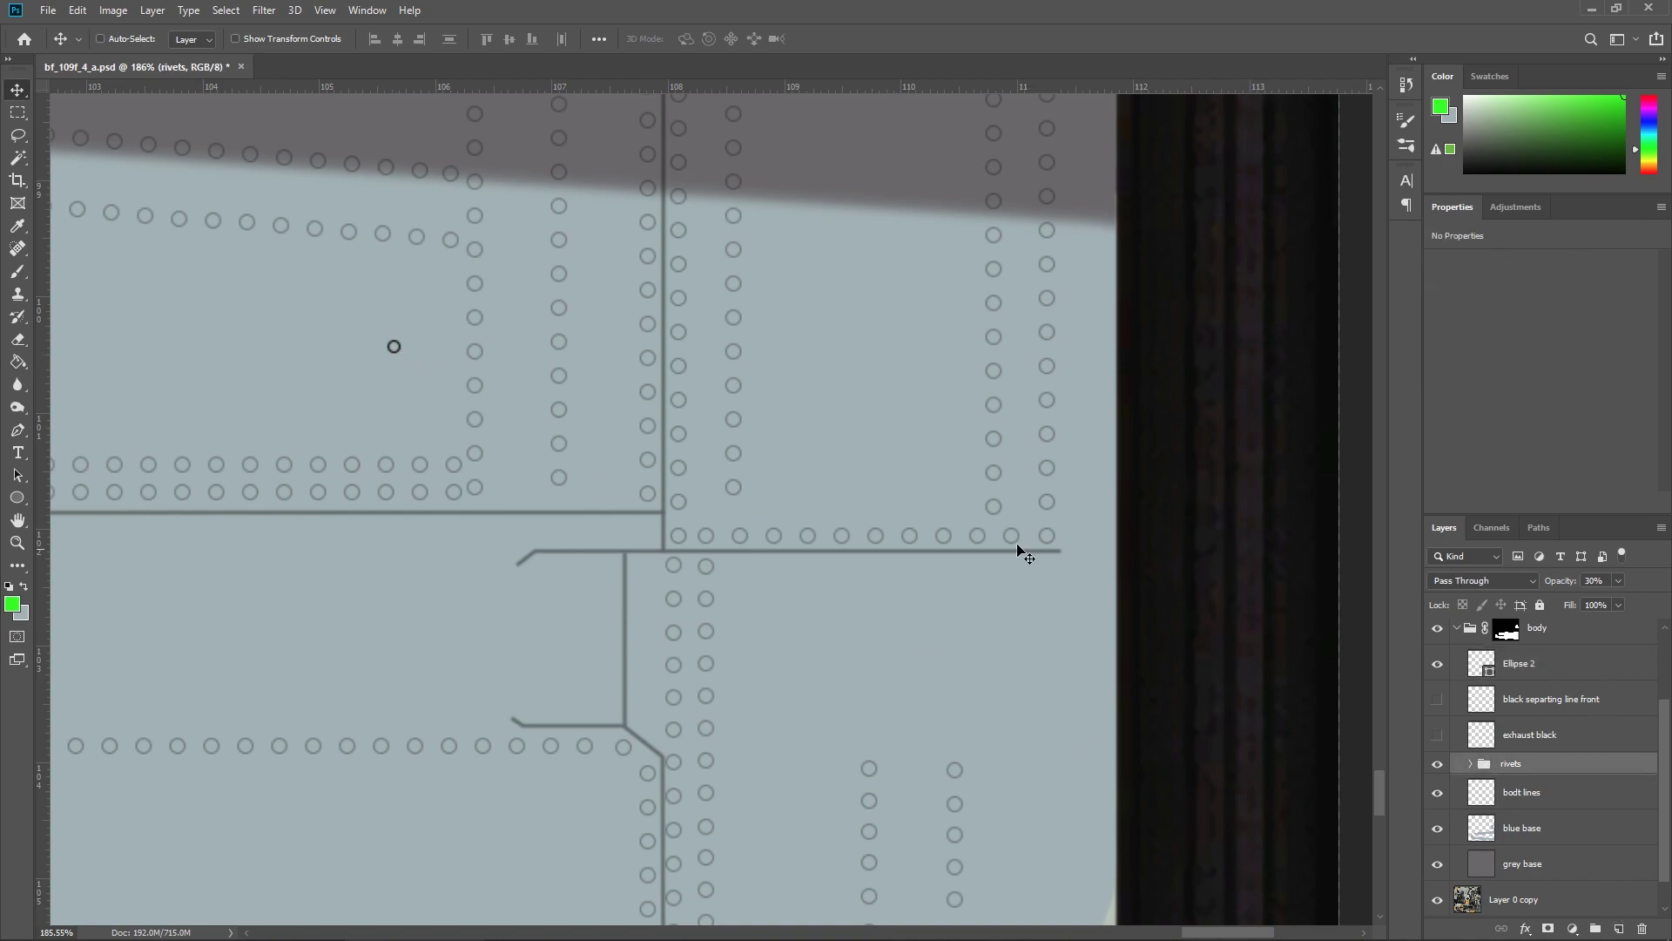
{"action": "left_click", "coordinate": [1520, 664]}
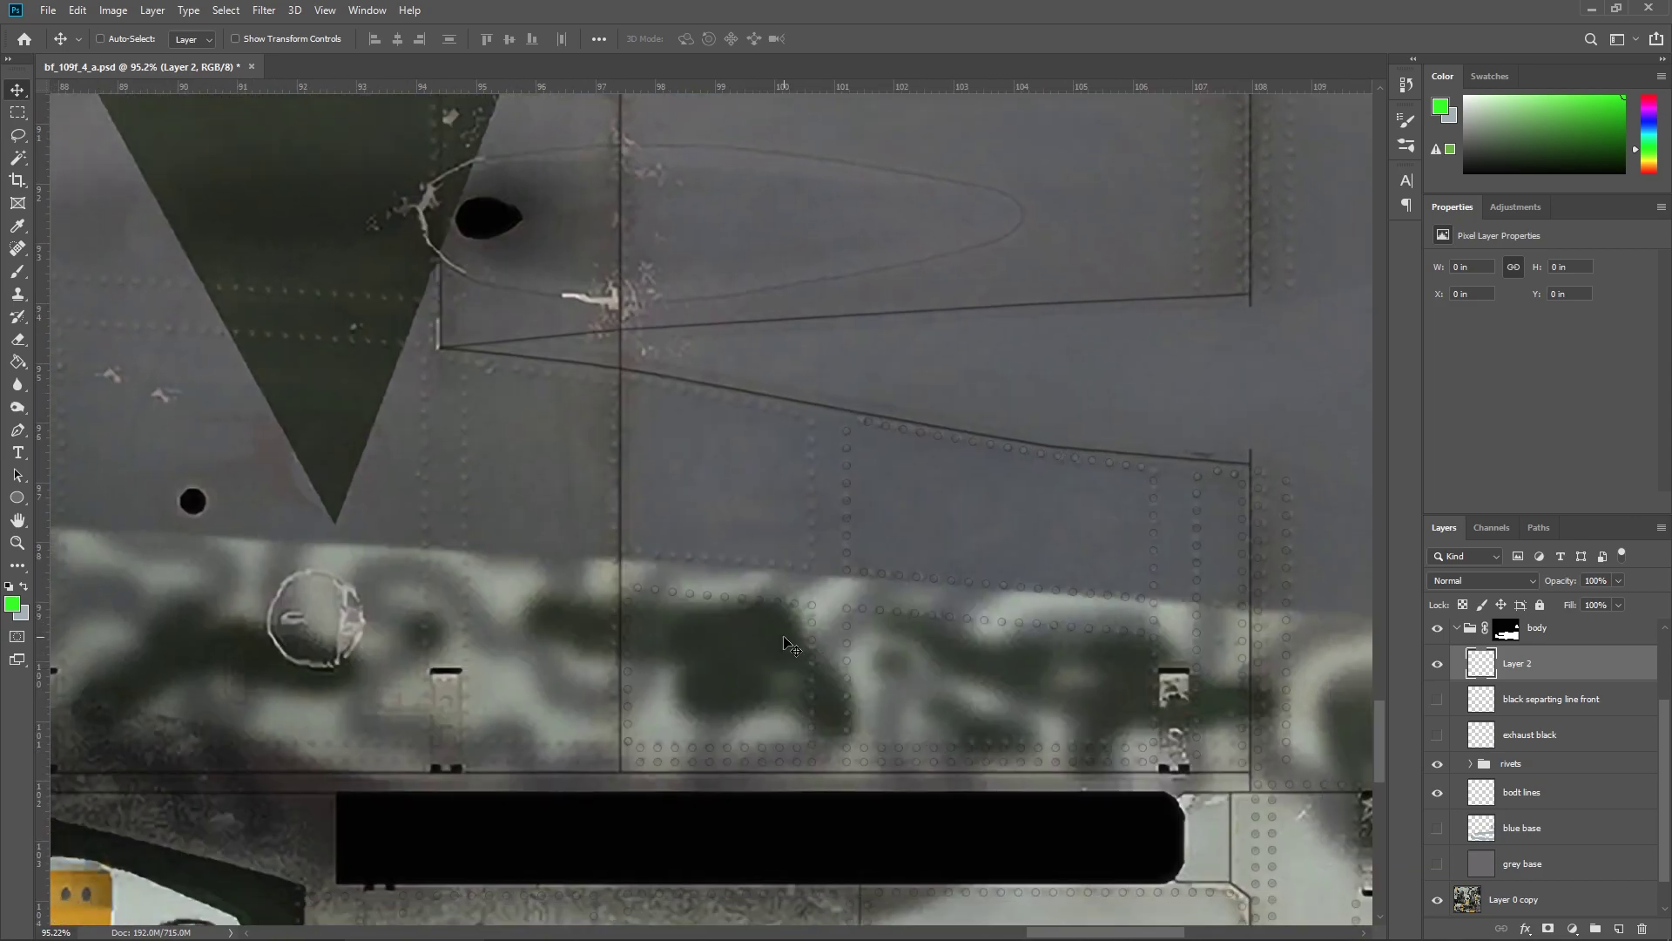
Switch to the Brush tool with black as the foreground colour.
{"action": "key", "text": "b"}
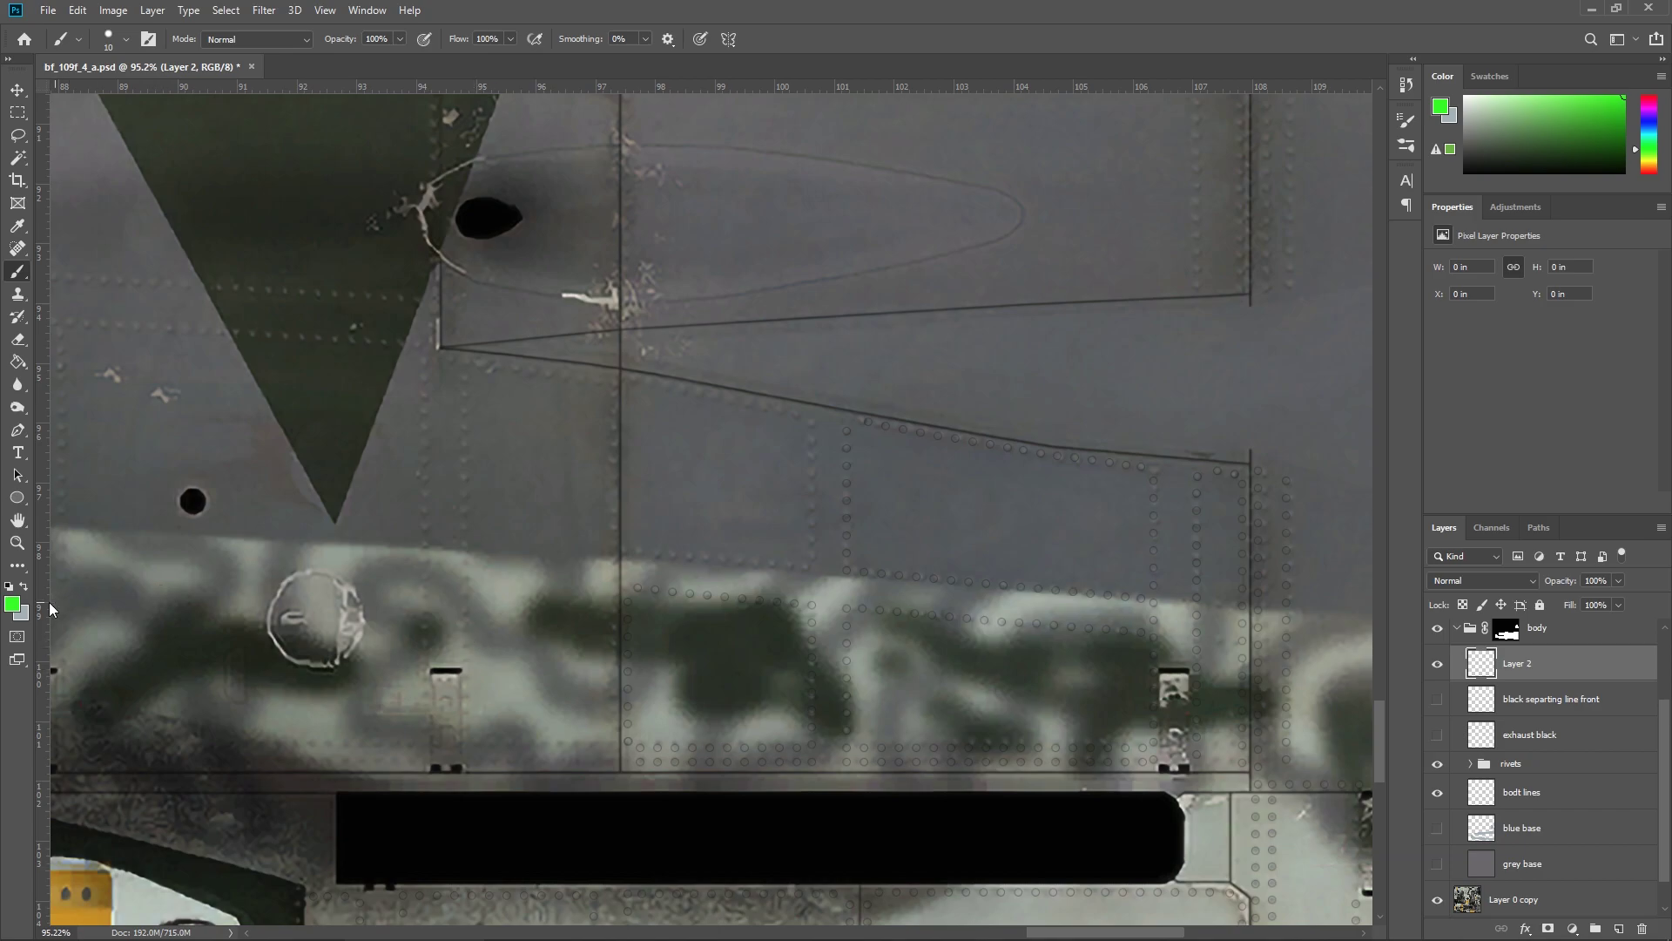
{"action": "left_click", "coordinate": [12, 603]}
{"action": "left_click", "coordinate": [651, 492]}
{"action": "left_click", "coordinate": [1041, 263]}
Paint three test rivet dots on the fuselage, then undo them.
{"action": "left_click", "coordinate": [464, 529]}
{"action": "left_click", "coordinate": [464, 512]}
{"action": "left_click", "coordinate": [463, 493]}
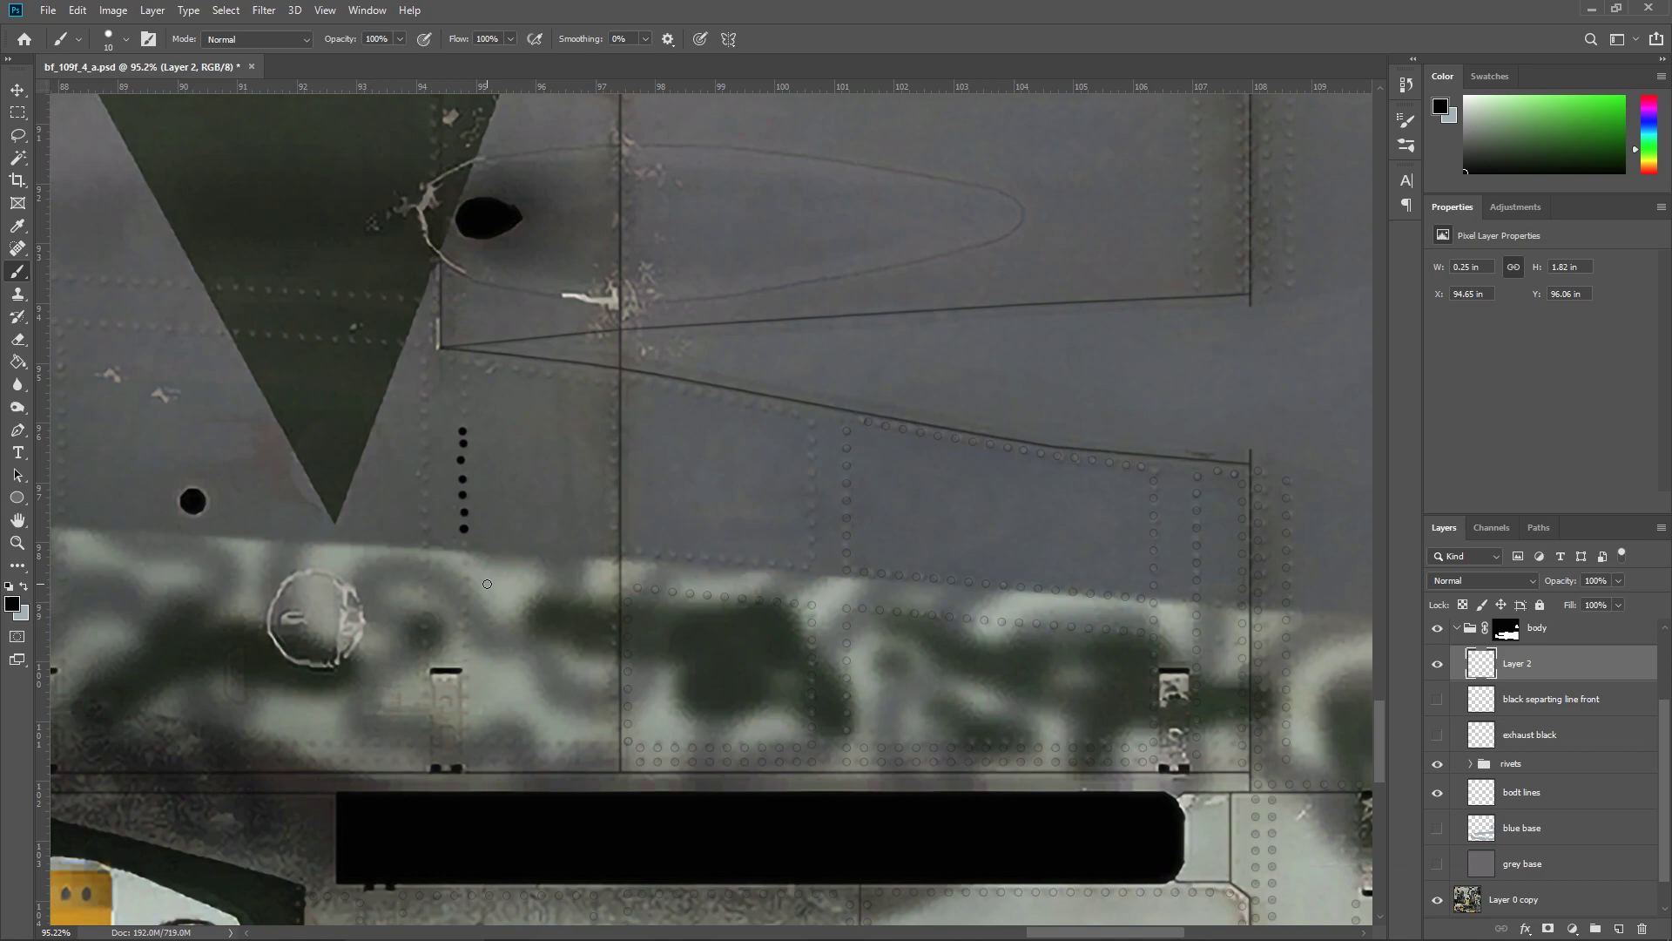
{"action": "key", "text": "ctrl+z"}
{"action": "key", "text": "ctrl+z"}
{"action": "key", "text": "ctrl+z"}
{"action": "key", "text": "ctrl+z"}
{"action": "key", "text": "ctrl+z"}
{"action": "key", "text": "ctrl+z"}
Set brush tip spacing to 200% and paint a straight vertical row of black rivet dots.
{"action": "left_click", "coordinate": [1407, 124]}
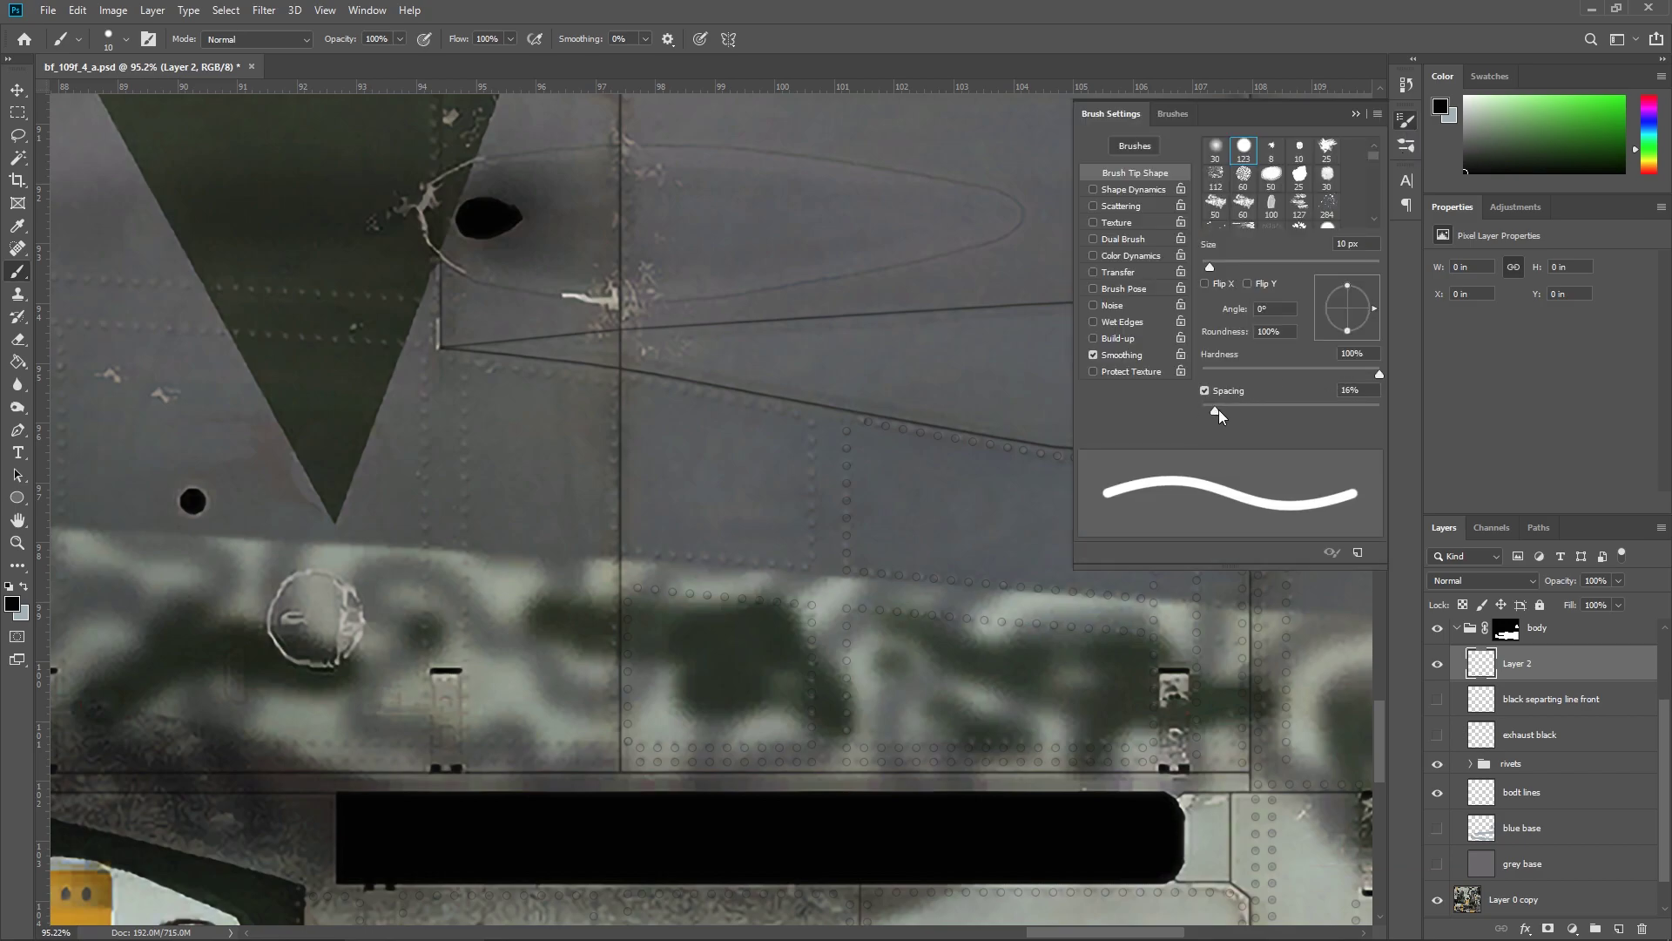
{"action": "left_click_drag", "start_coordinate": [1218, 410], "coordinate": [1339, 399]}
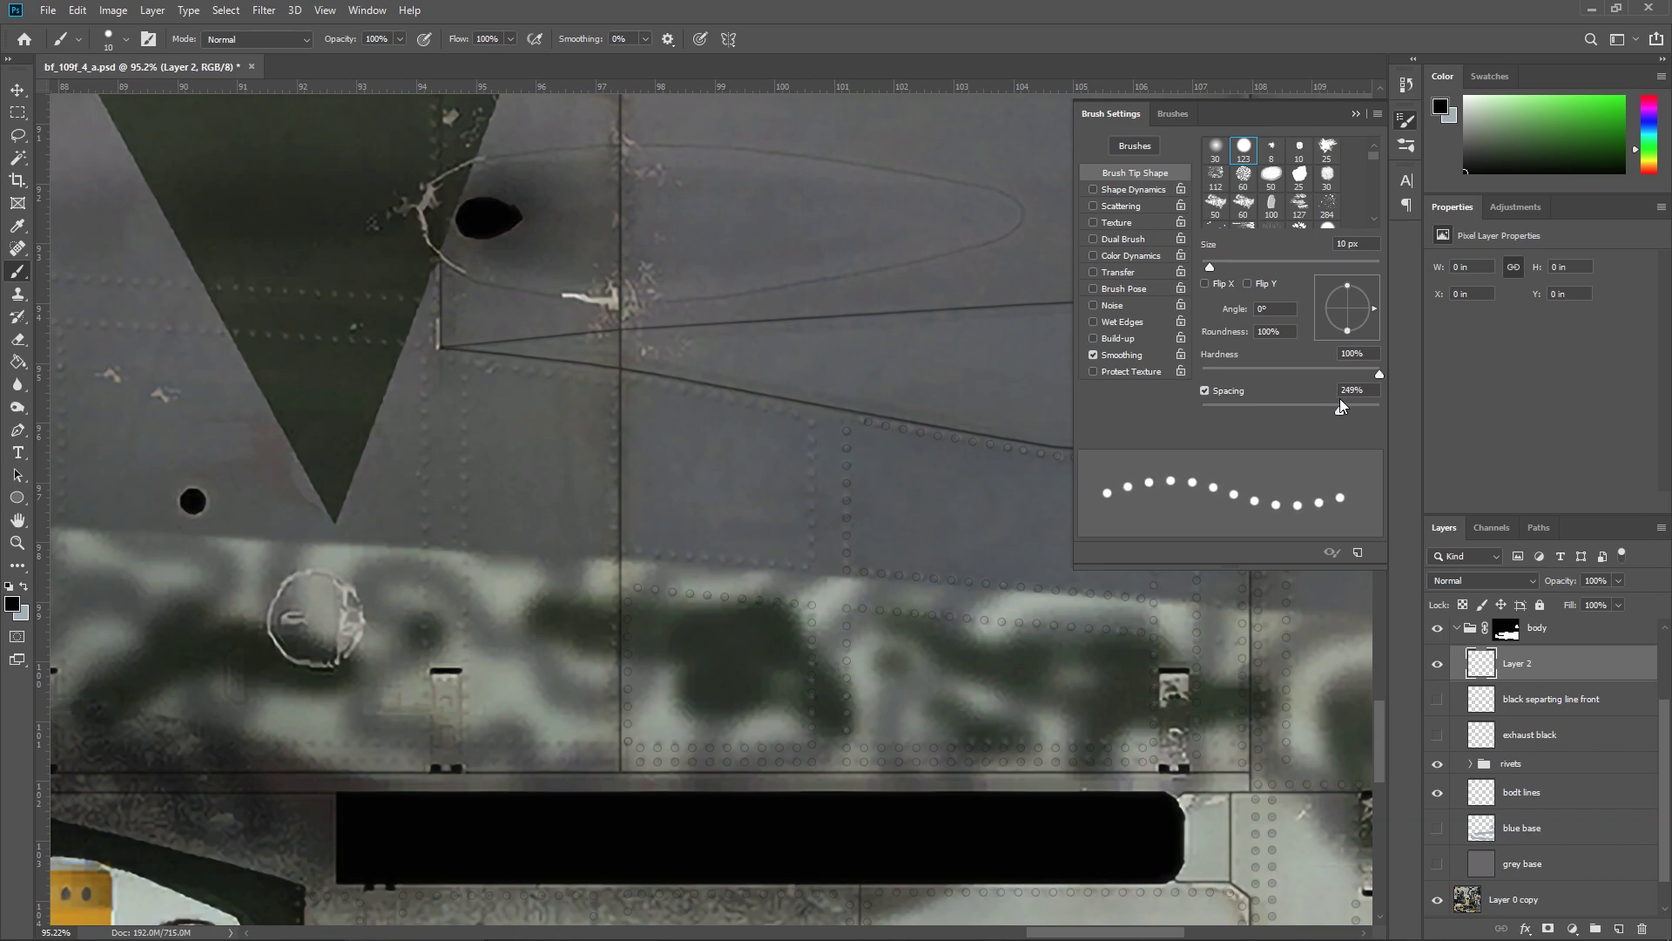
{"action": "left_click", "coordinate": [1343, 390]}
{"action": "type", "text": "200"}
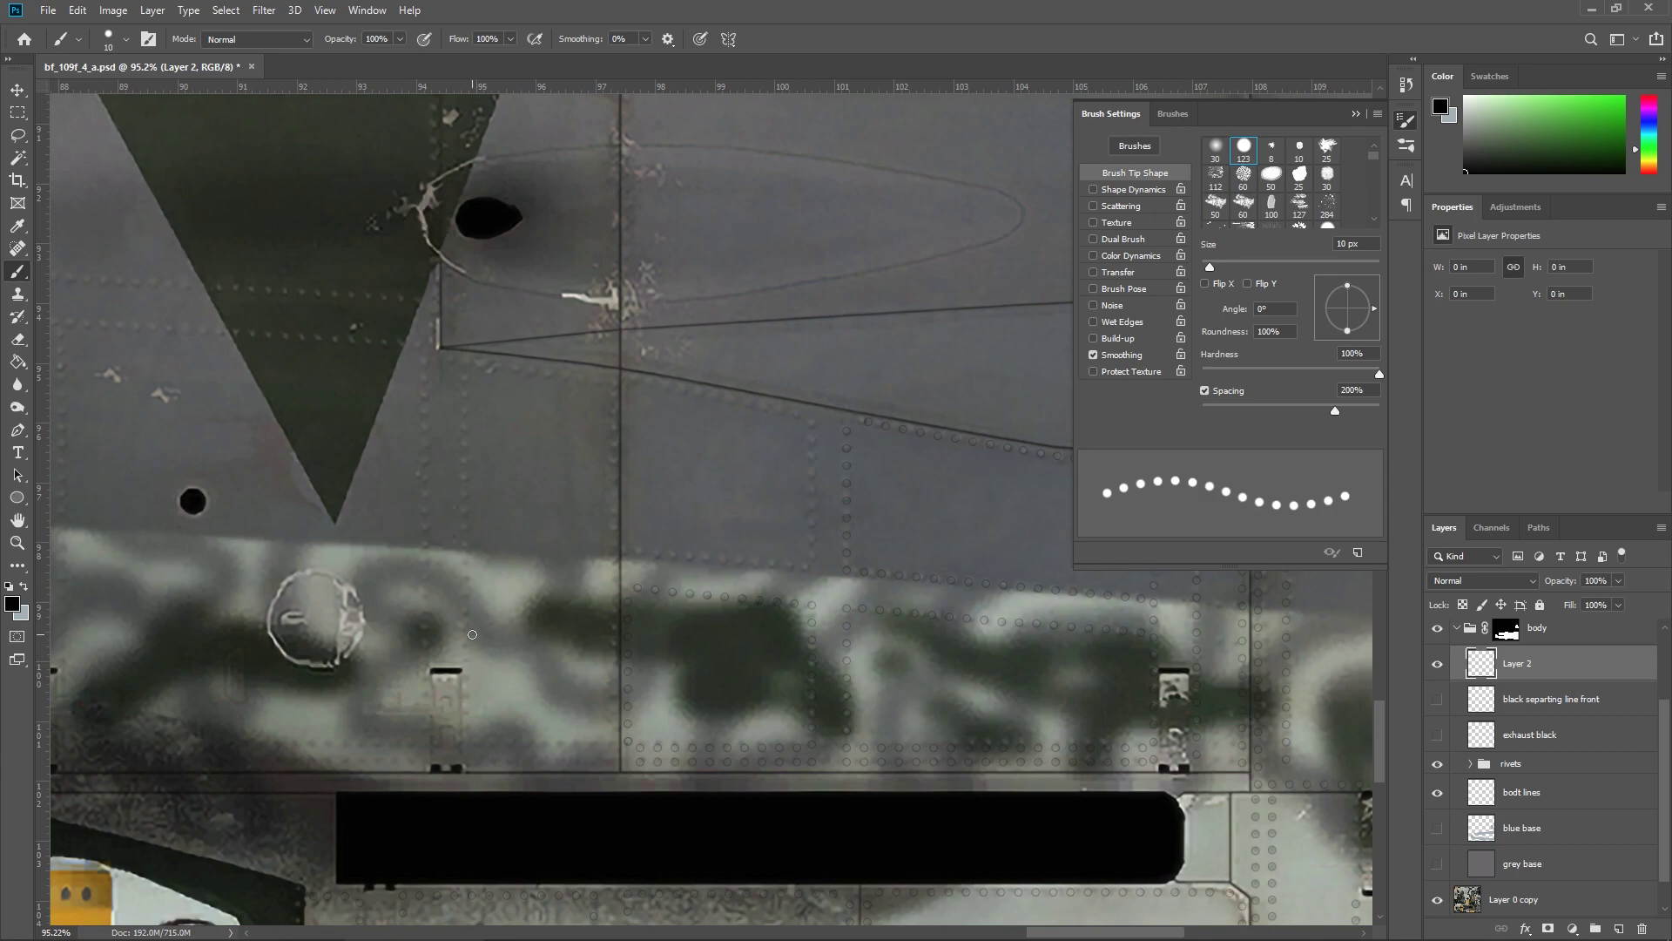
{"action": "left_click", "coordinate": [466, 630]}
{"action": "left_click", "coordinate": [463, 361], "text": "shift"}
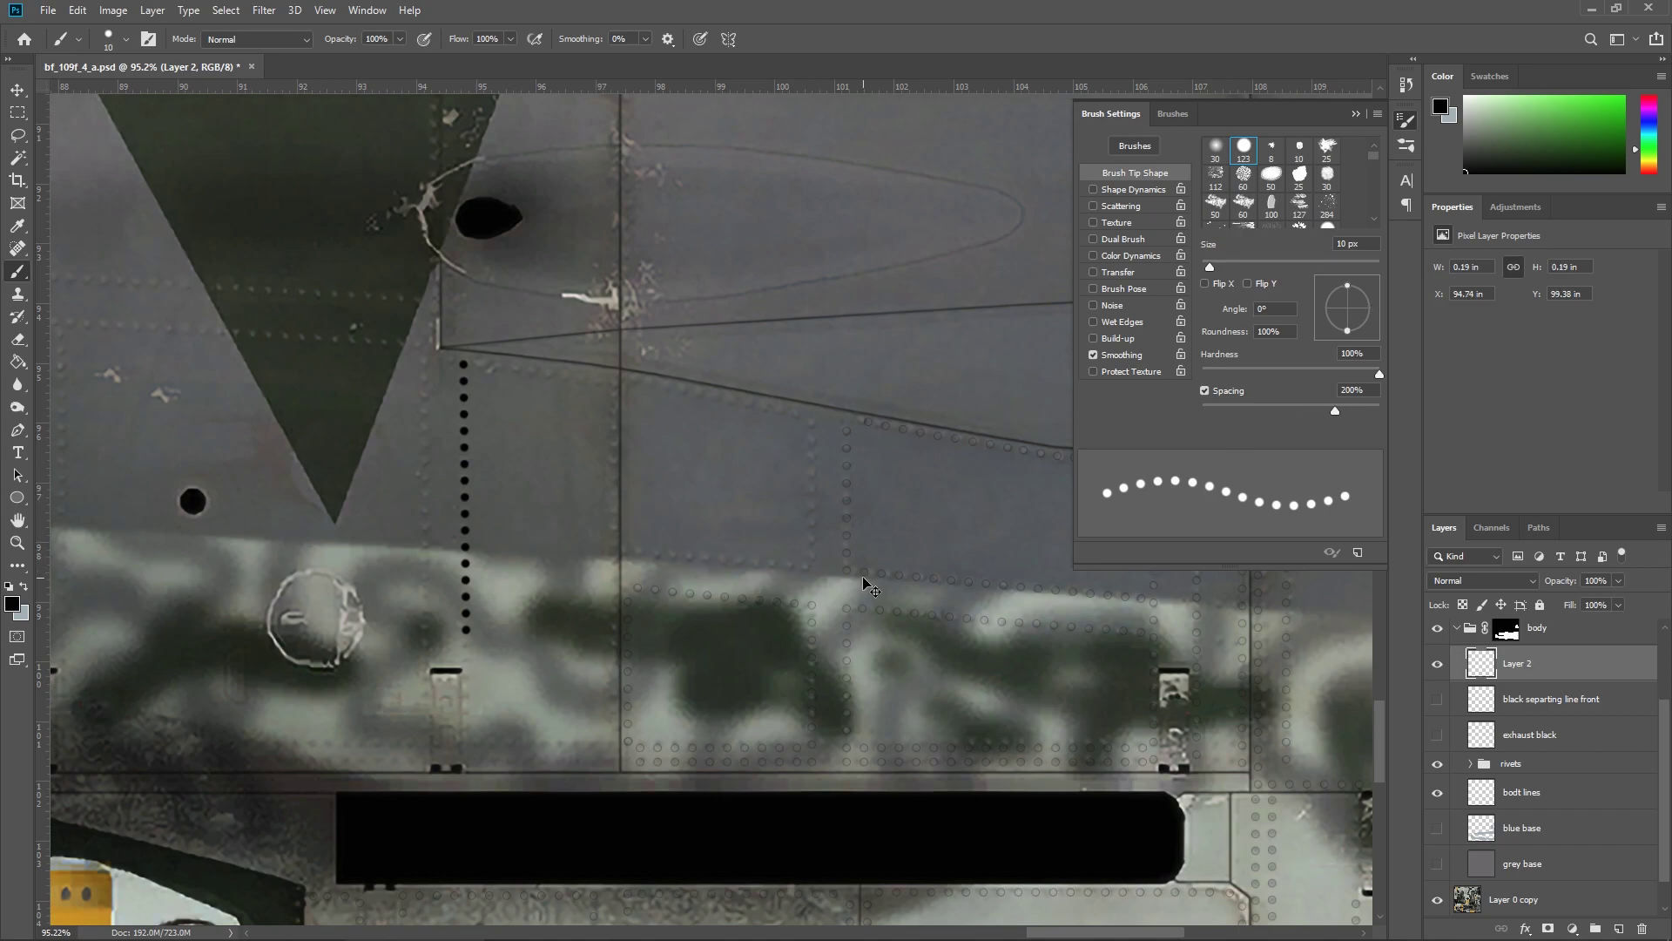
Delete the dotted test line and close Brush Settings.
{"action": "key", "text": "Delete"}
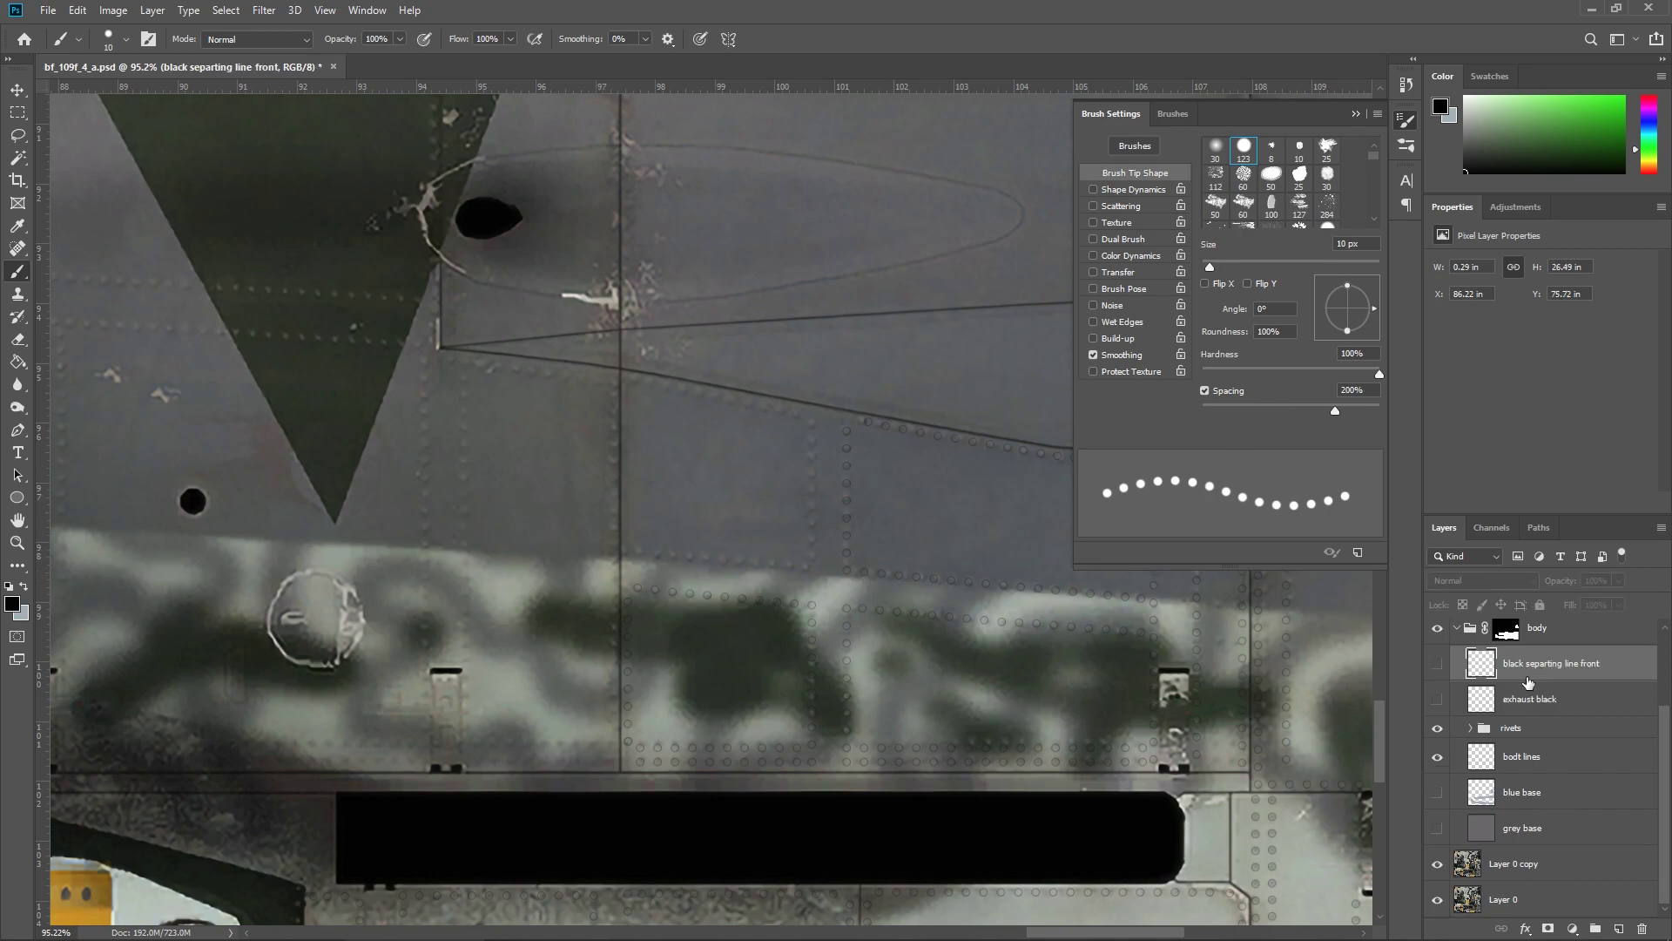
{"action": "left_click", "coordinate": [1406, 119]}
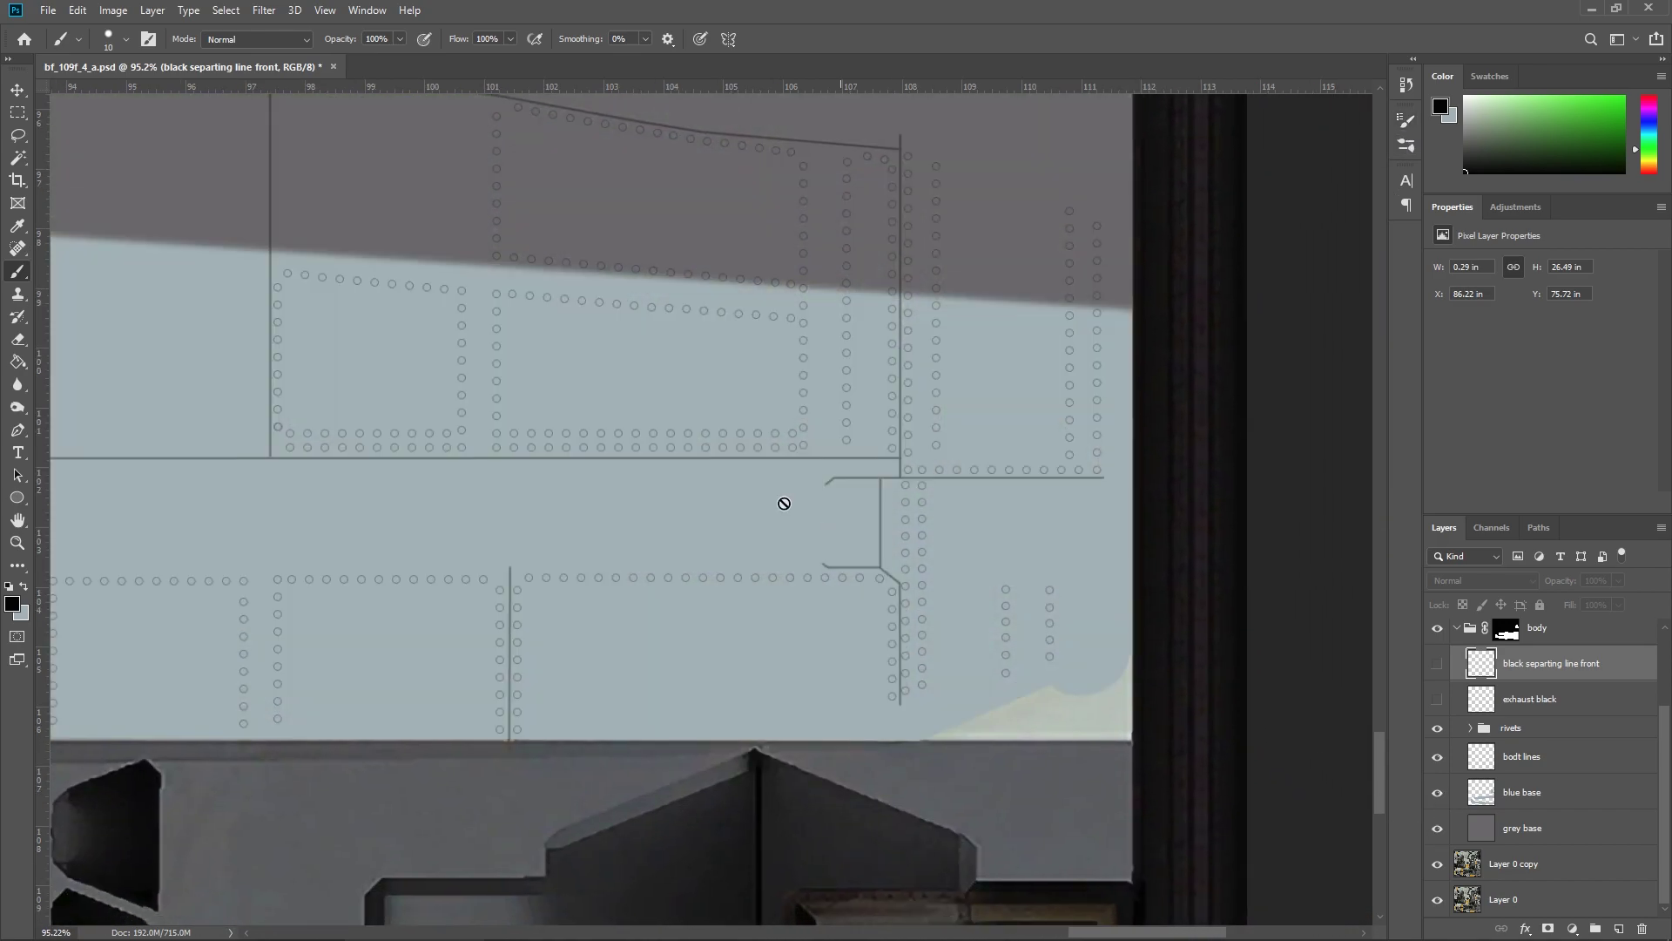
{"action": "scroll", "coordinate": [827, 514], "scroll_direction": "up", "scroll_amount": 2}
{"action": "scroll", "coordinate": [828, 514], "scroll_direction": "left", "scroll_amount": 2}
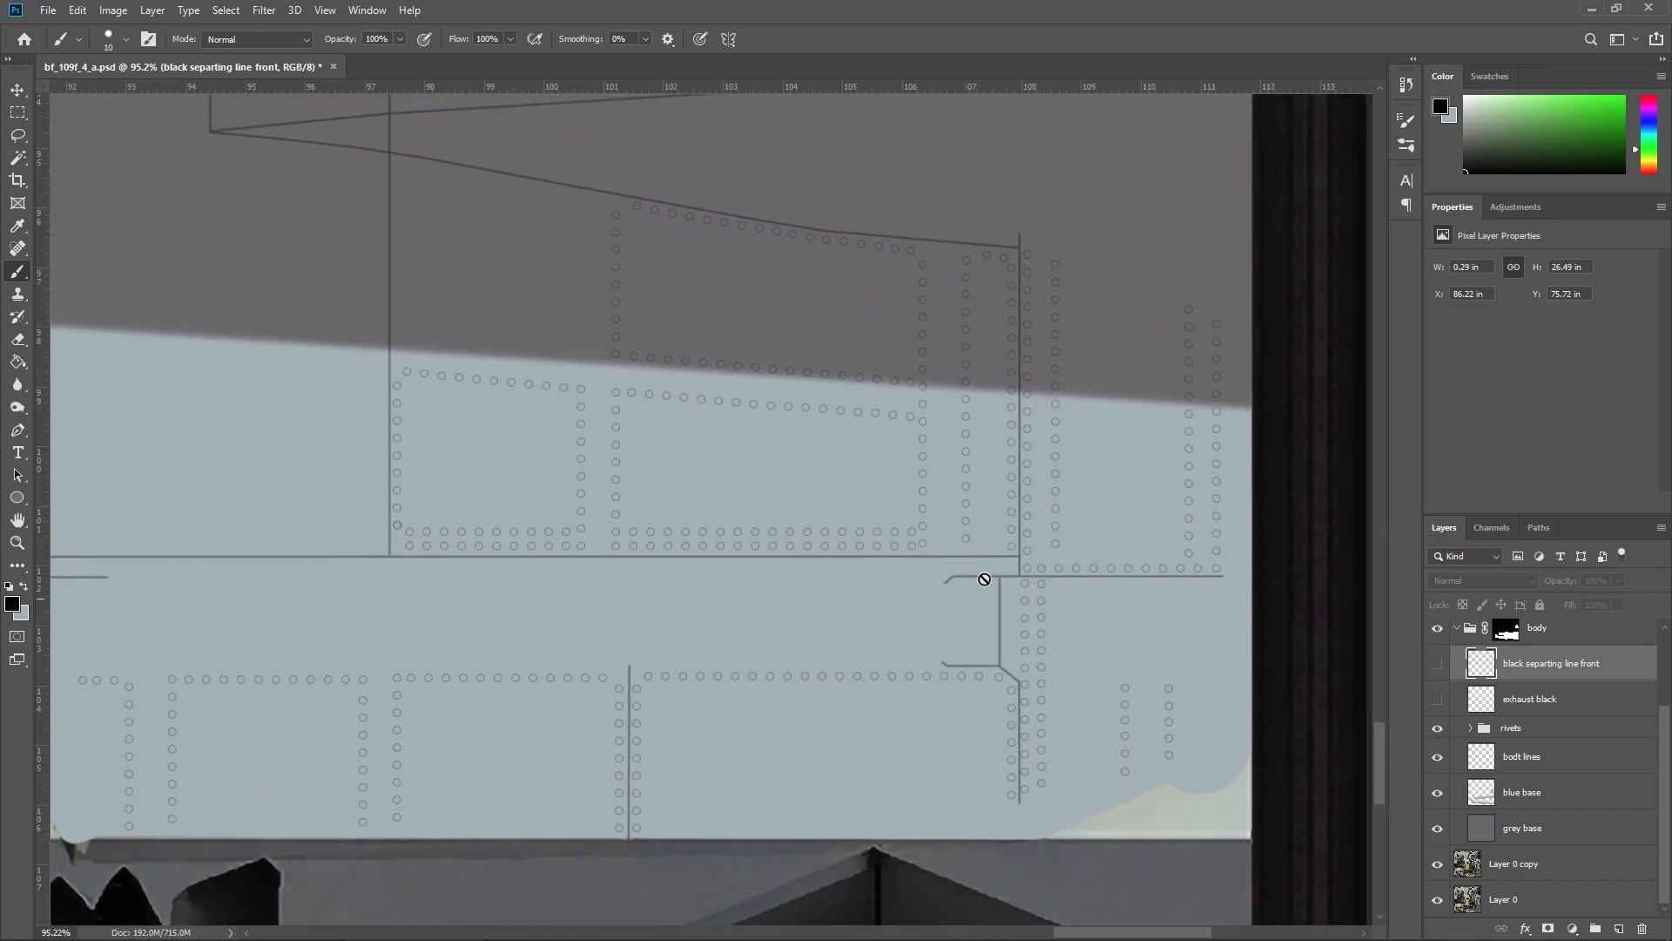
Show the rivets group, then hide the blue base and grey base colour layers.
{"action": "left_click", "coordinate": [1439, 730]}
{"action": "left_click", "coordinate": [1471, 728]}
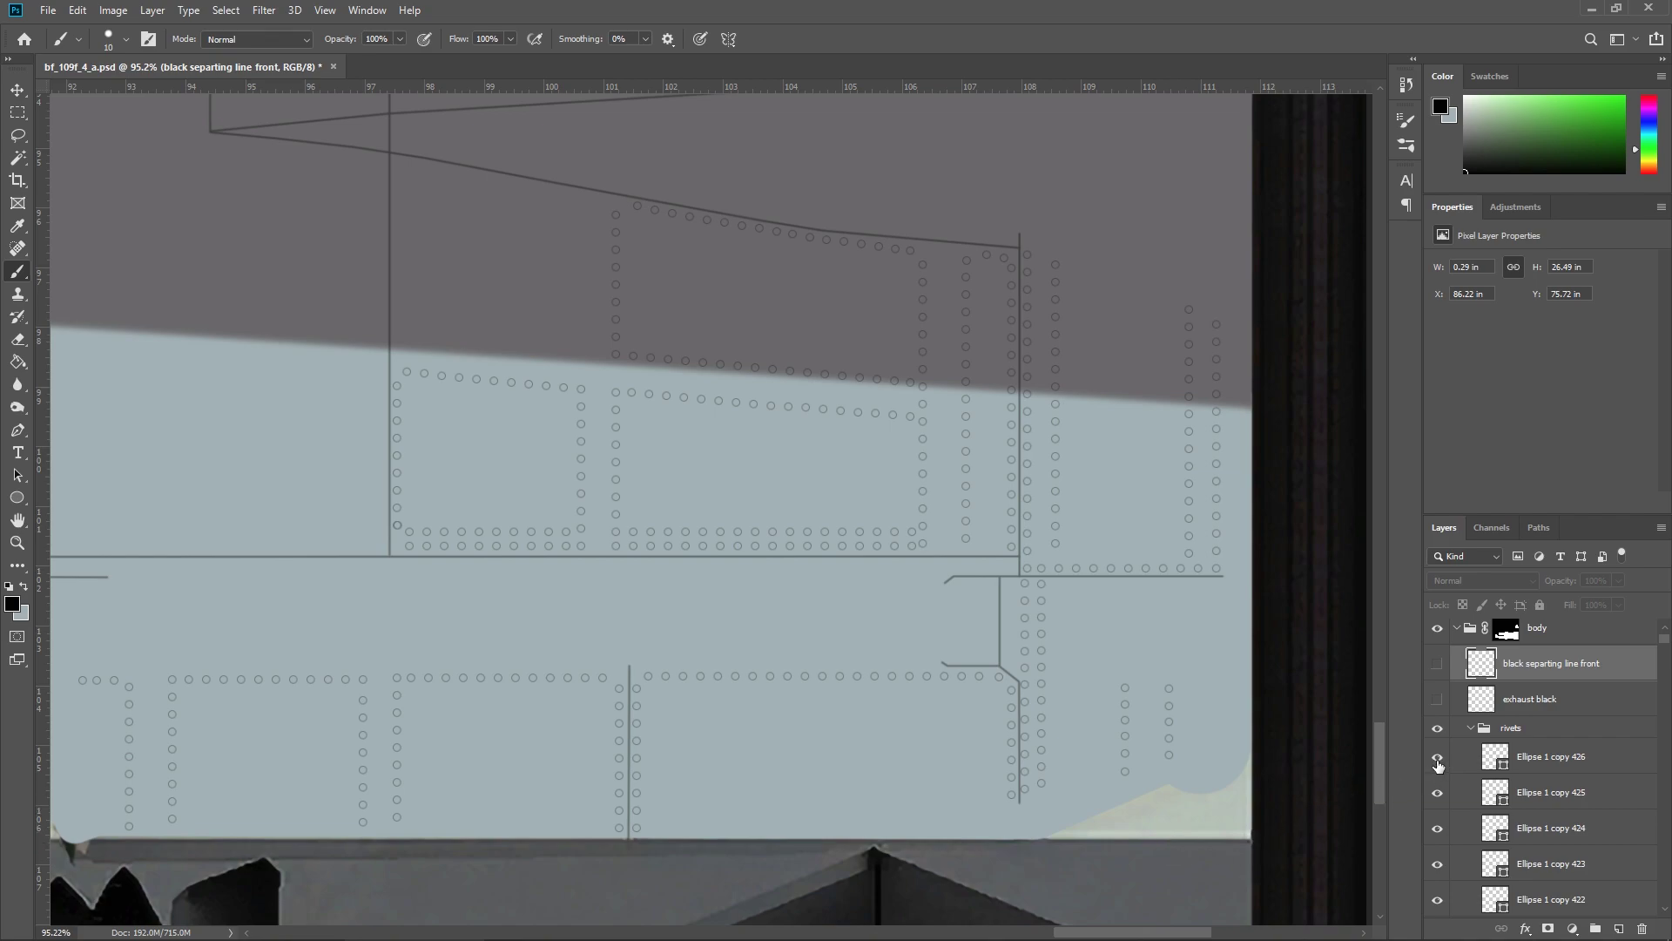
{"action": "left_click", "coordinate": [1471, 729]}
{"action": "left_click", "coordinate": [1472, 729]}
{"action": "scroll", "coordinate": [1467, 758], "scroll_direction": "up", "scroll_amount": 3}
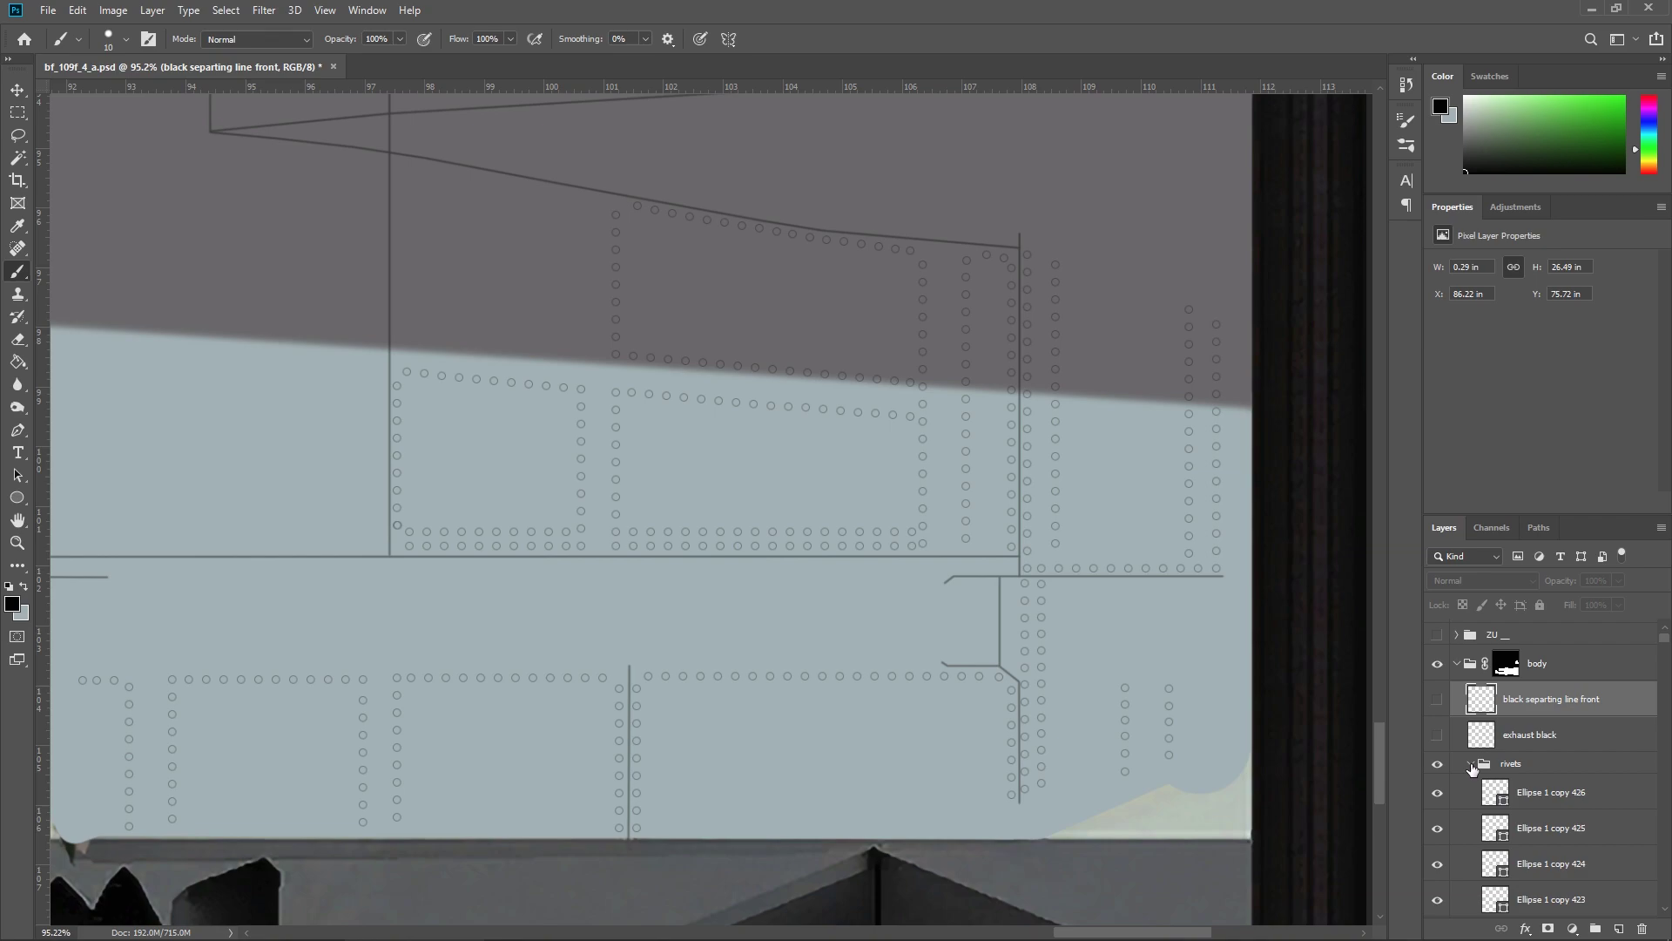
{"action": "left_click", "coordinate": [1471, 765]}
{"action": "scroll", "coordinate": [1524, 779], "scroll_direction": "down", "scroll_amount": 1}
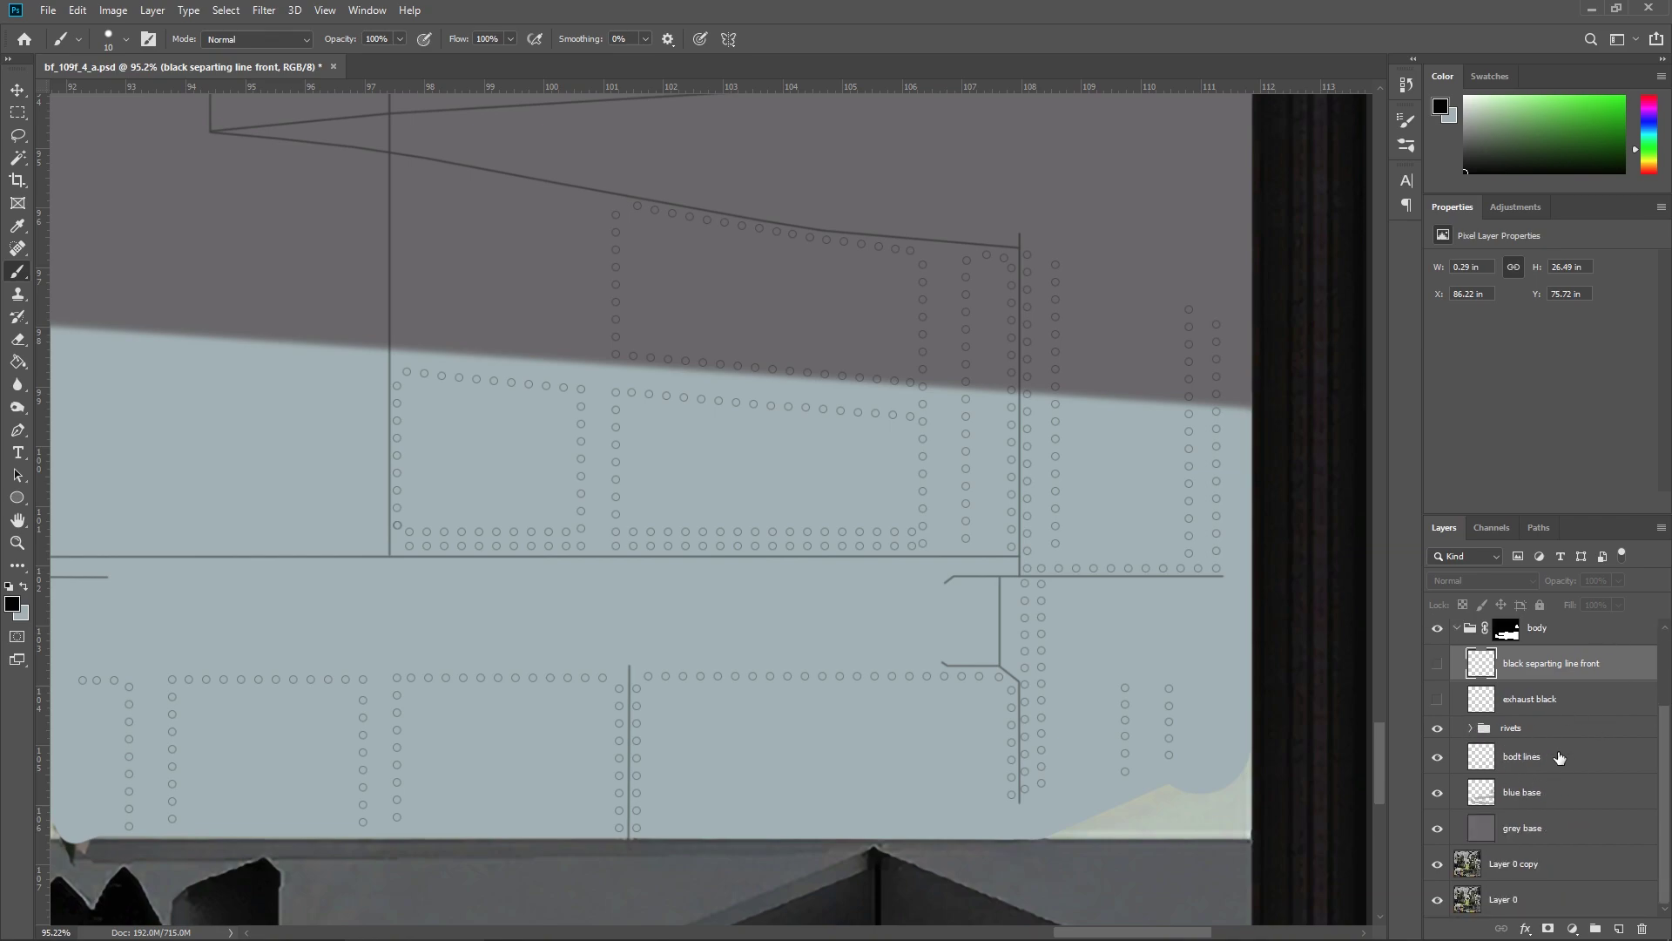
{"action": "scroll", "coordinate": [1559, 757], "scroll_direction": "up", "scroll_amount": 3}
{"action": "scroll", "coordinate": [1498, 857], "scroll_direction": "down", "scroll_amount": 2}
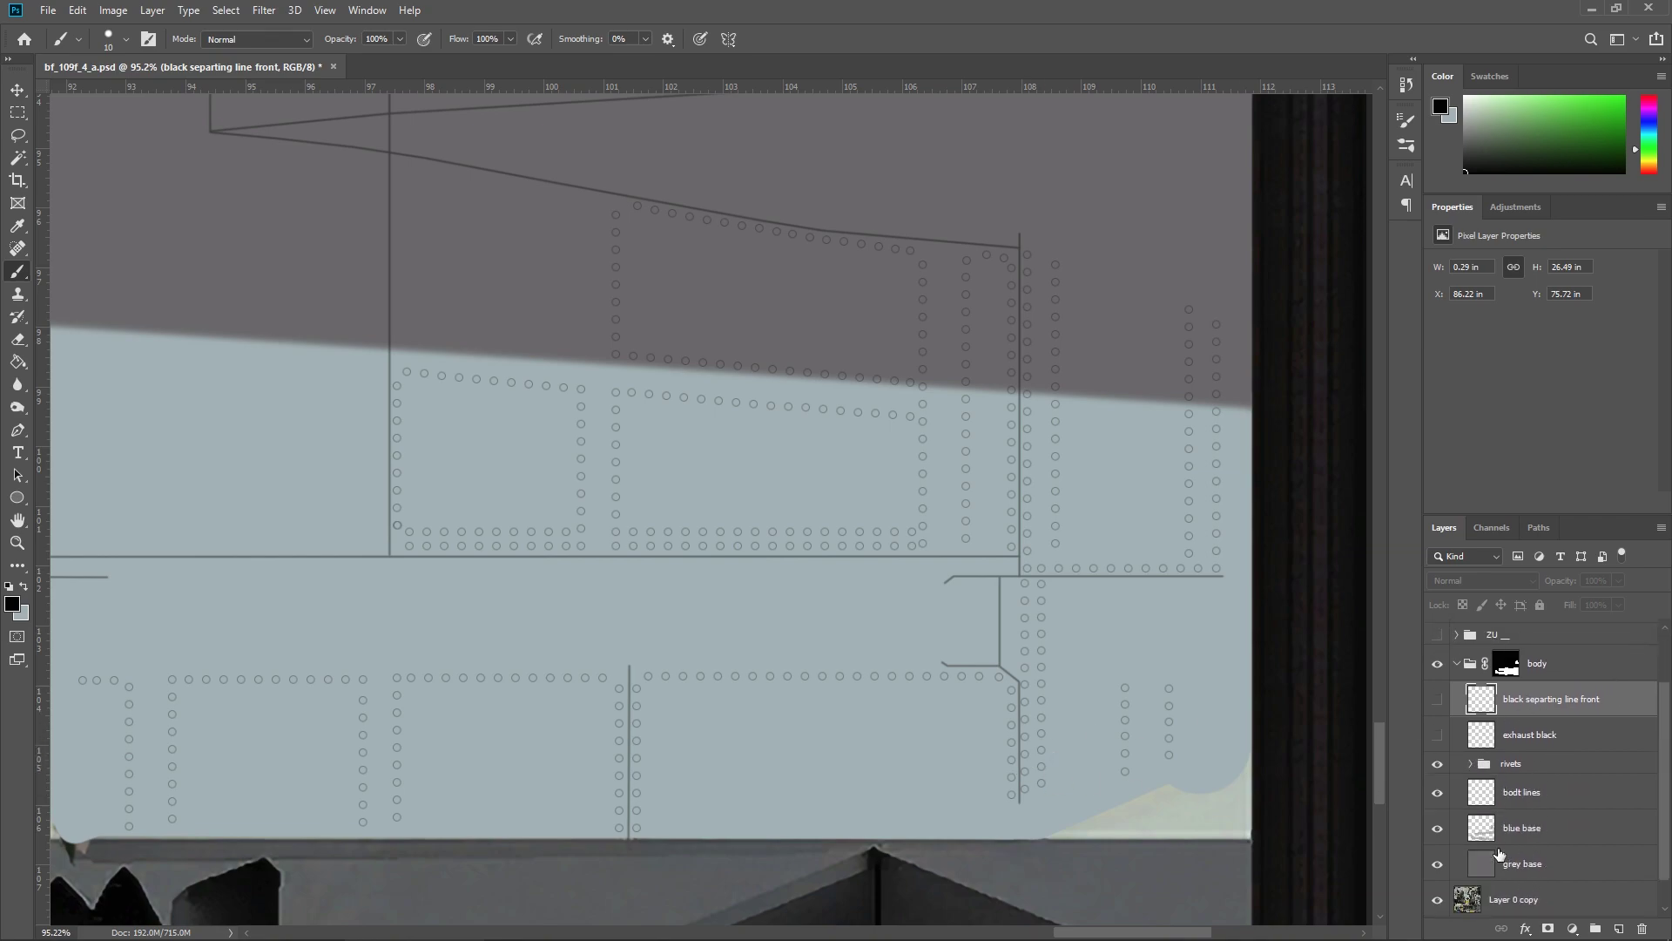
{"action": "left_click", "coordinate": [1437, 828]}
{"action": "left_click", "coordinate": [1437, 864]}
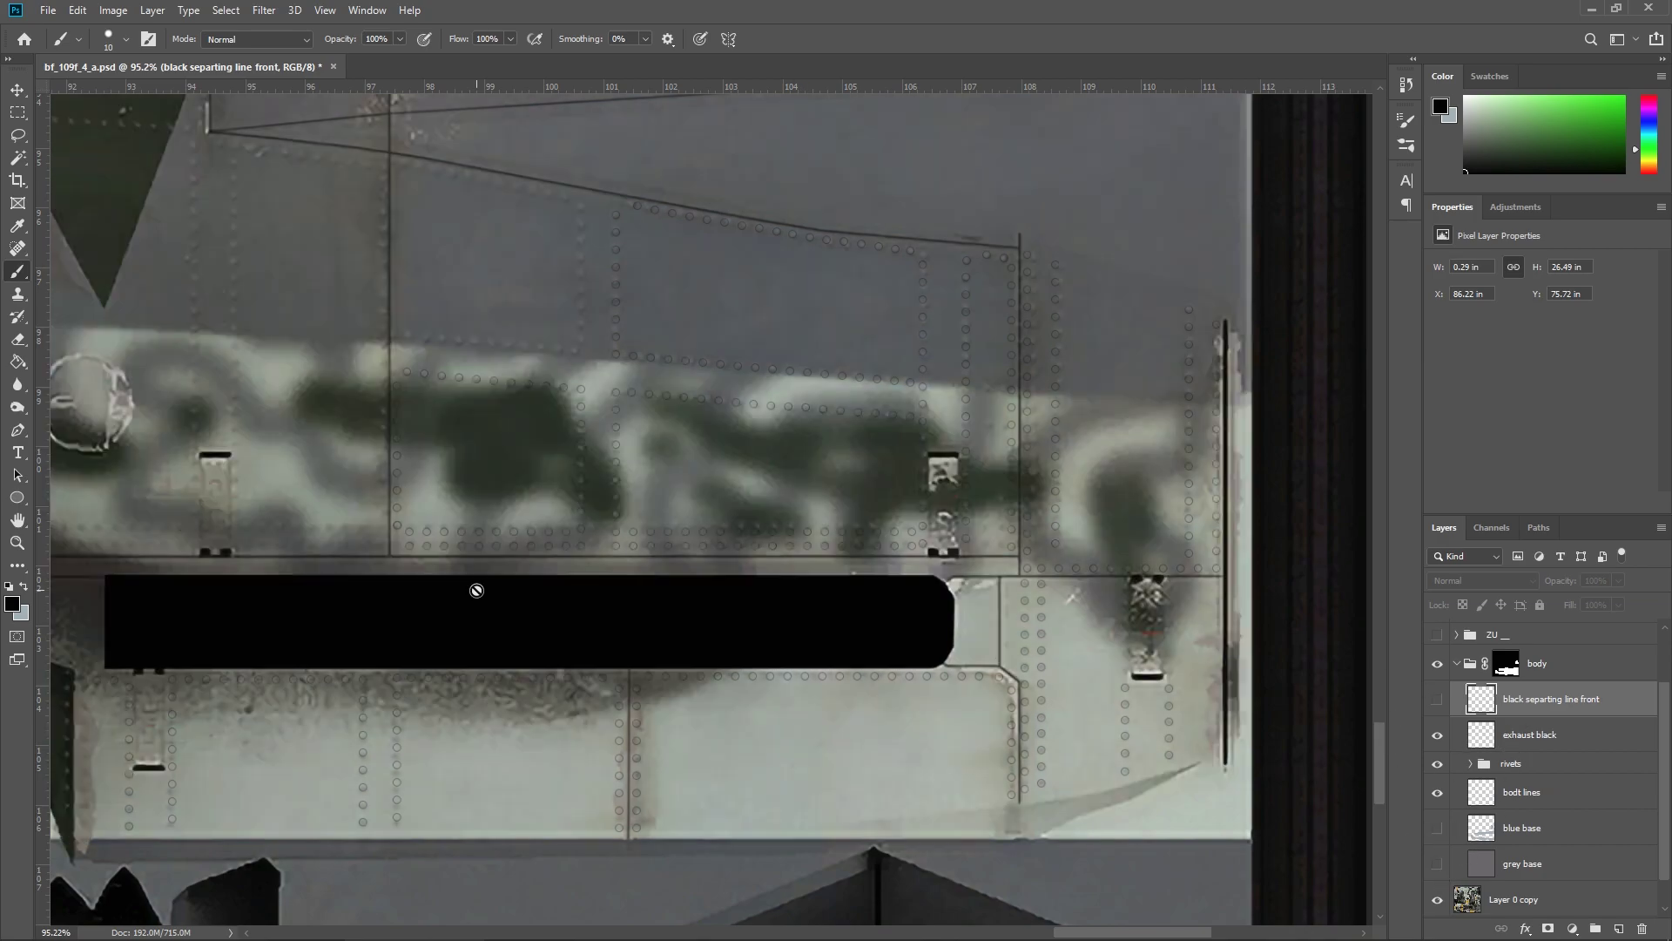
Hide and reshow the grey base layer while viewing the cockpit camouflage area.
{"action": "scroll", "coordinate": [476, 590], "scroll_direction": "down", "scroll_amount": 5}
{"action": "scroll", "coordinate": [470, 562], "scroll_direction": "up", "scroll_amount": 2}
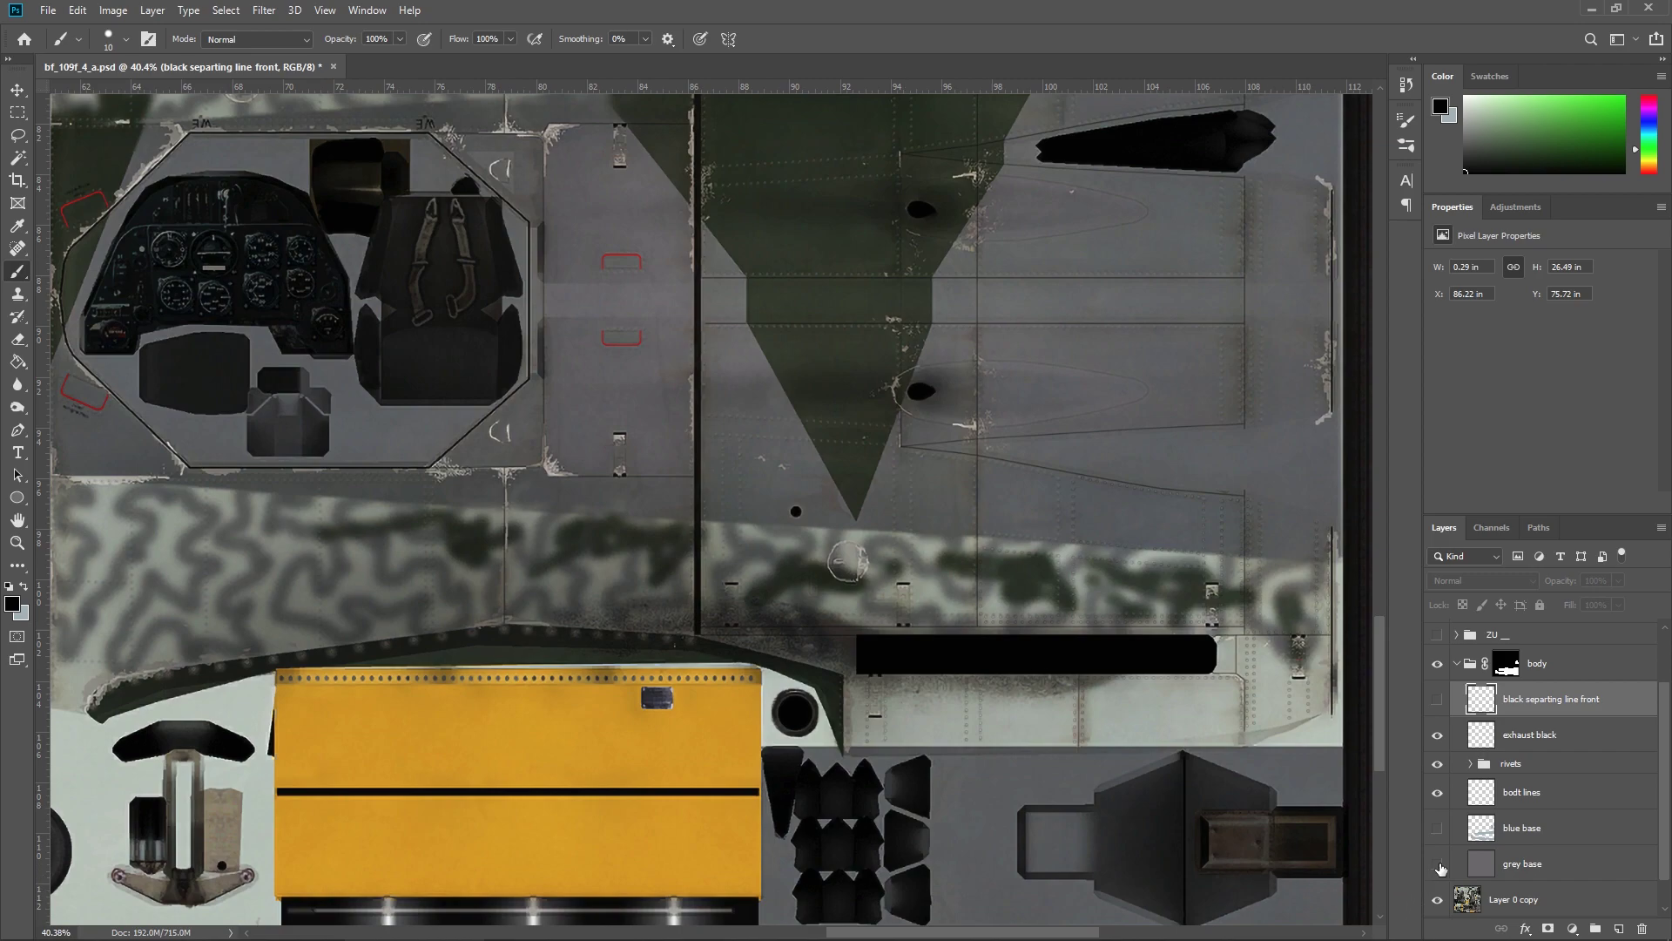
{"action": "left_click", "coordinate": [1439, 863]}
{"action": "left_click_drag", "start_coordinate": [471, 669], "coordinate": [858, 642]}
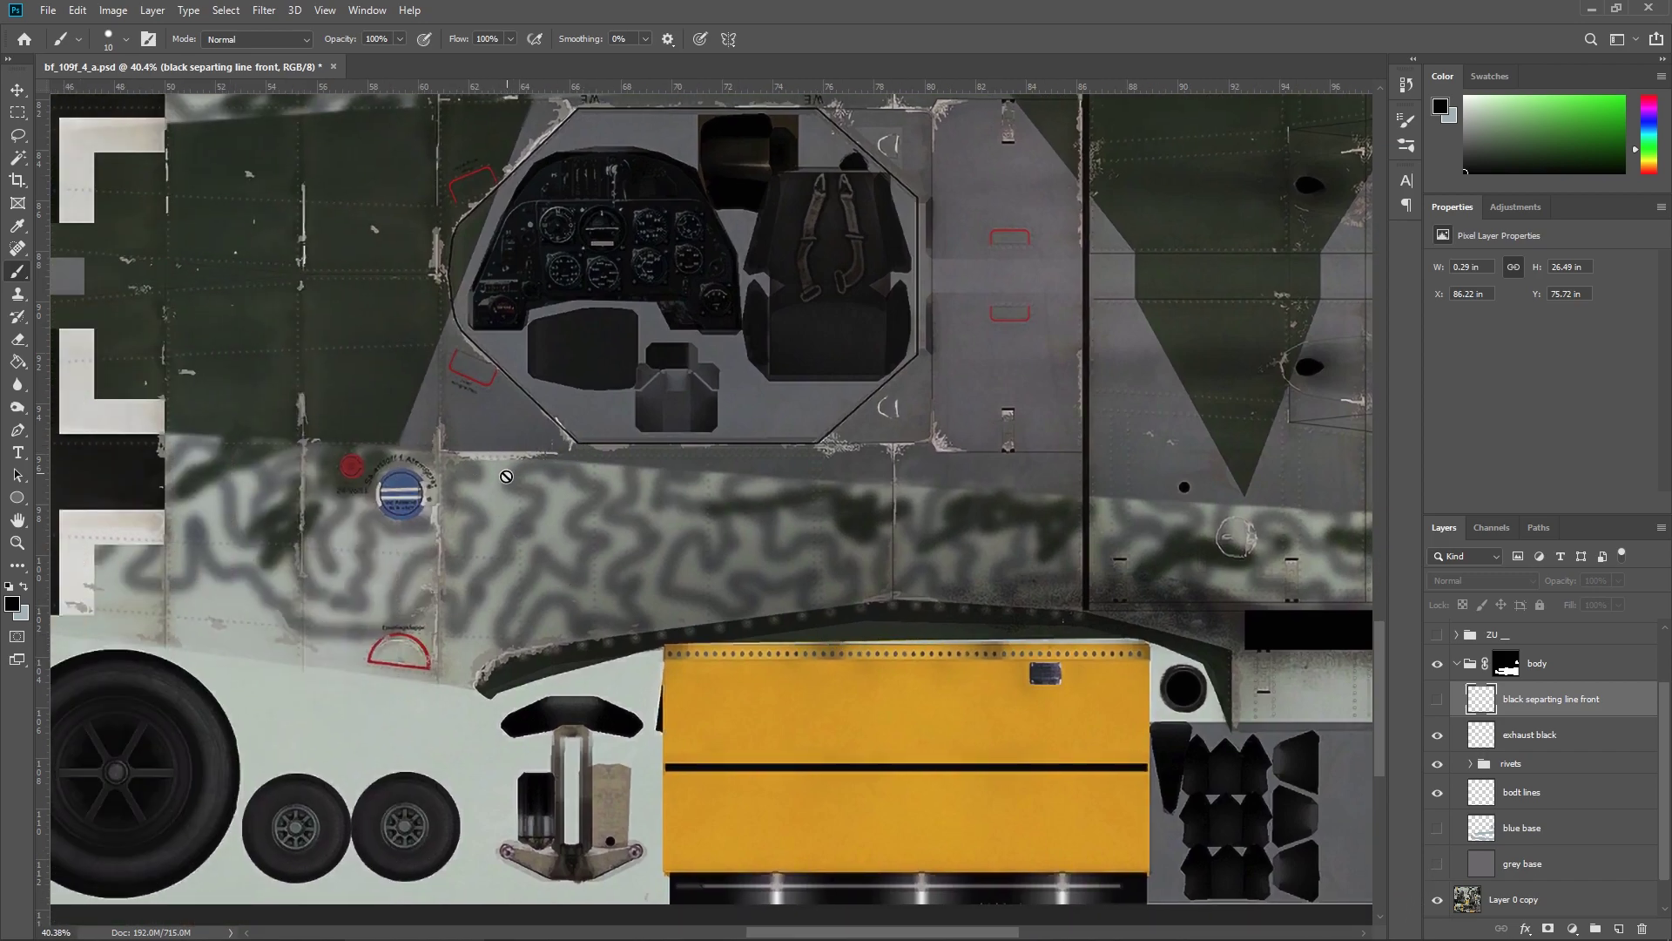
{"action": "left_click", "coordinate": [1439, 863]}
{"action": "scroll", "coordinate": [1527, 817], "scroll_direction": "up", "scroll_amount": 2}
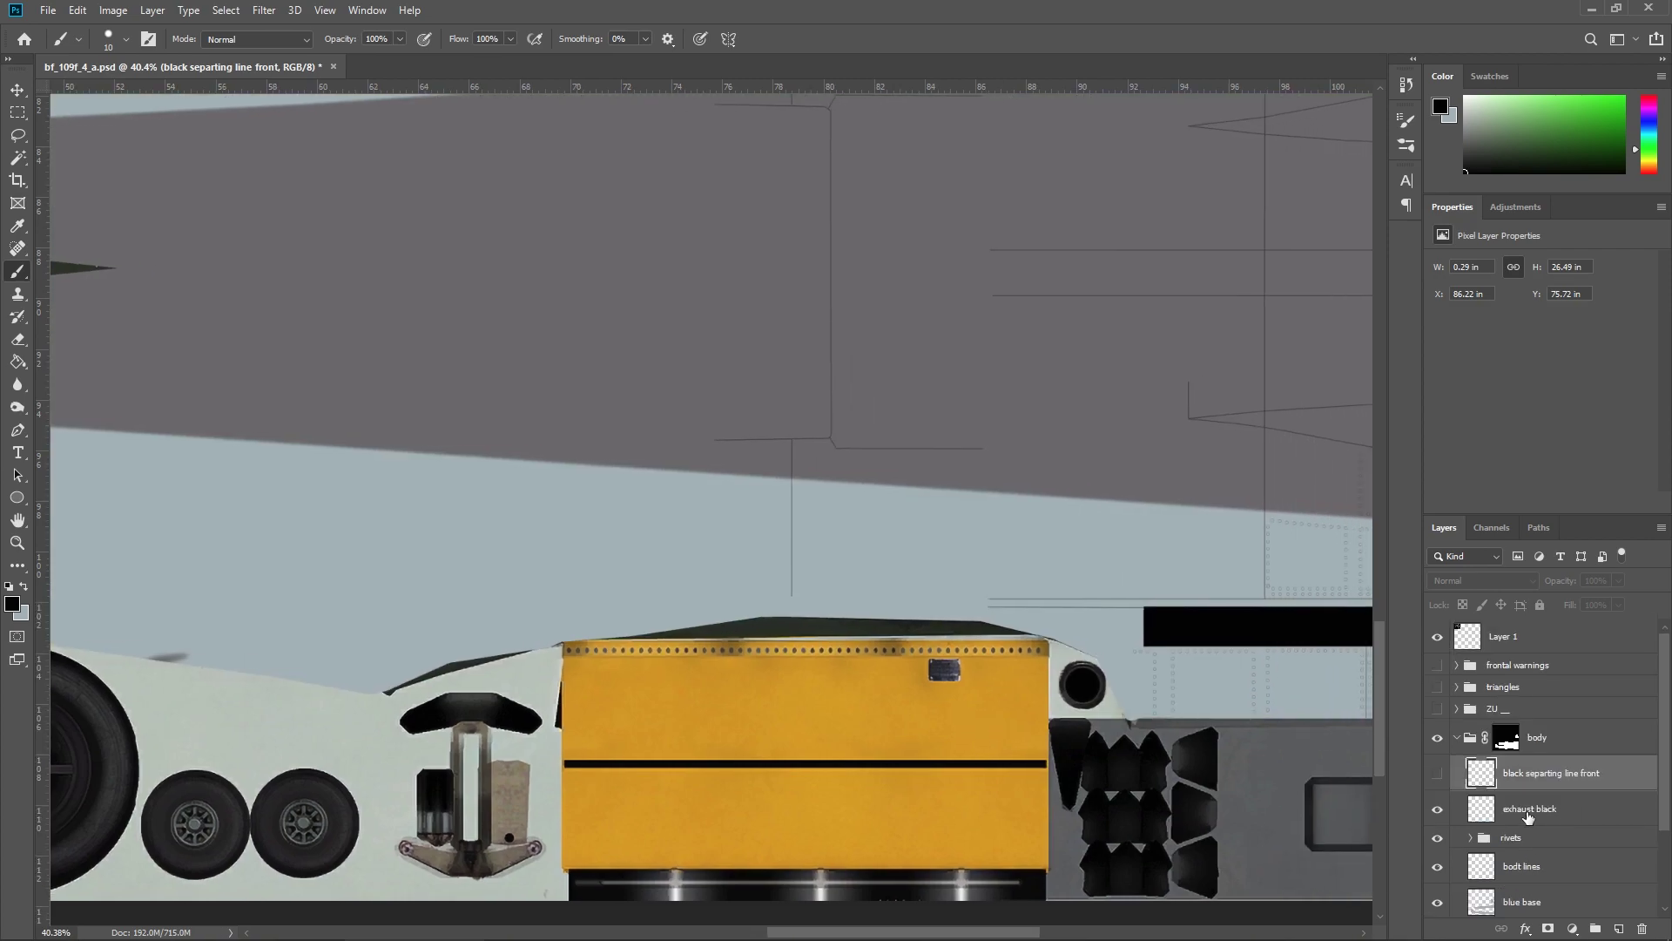
Add a new layer named 'airbrush'.
{"action": "left_click", "coordinate": [1619, 928]}
{"action": "double_click", "coordinate": [1524, 771]}
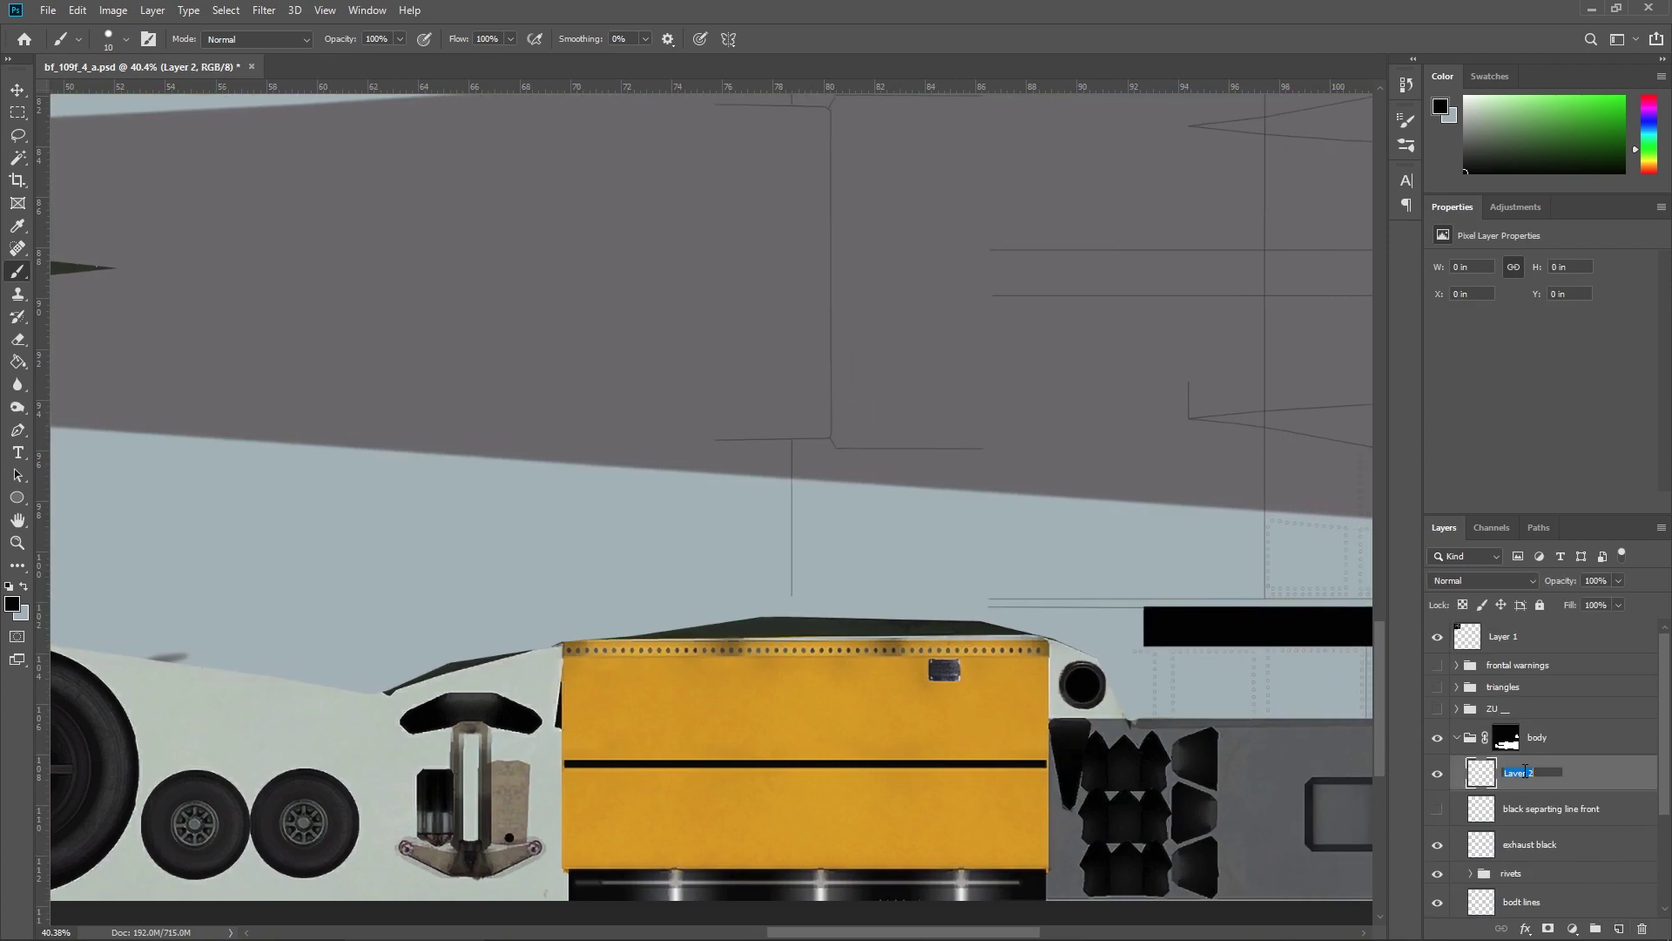
{"action": "type", "text": "airbrush"}
{"action": "key", "text": "Return"}
Make the brush 70 px at 0% hardness and try, then undo, a soft black stroke.
{"action": "key", "text": "bracketright"}
{"action": "key", "text": "bracketright"}
{"action": "key", "text": "bracketright"}
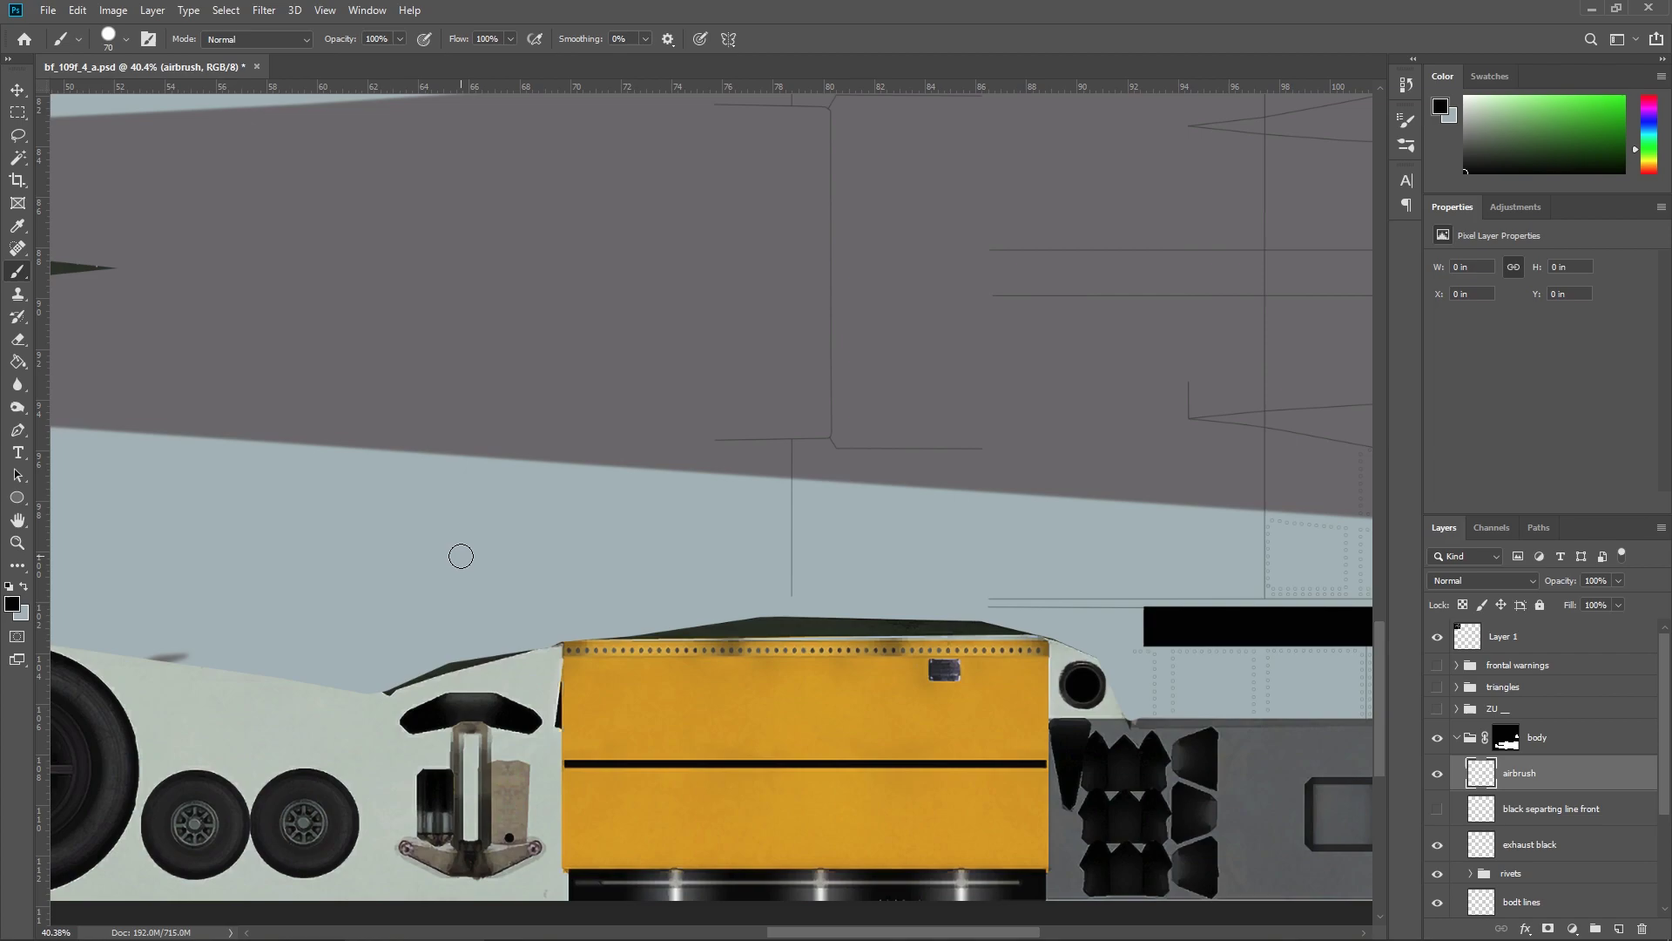
{"action": "left_click", "coordinate": [127, 39]}
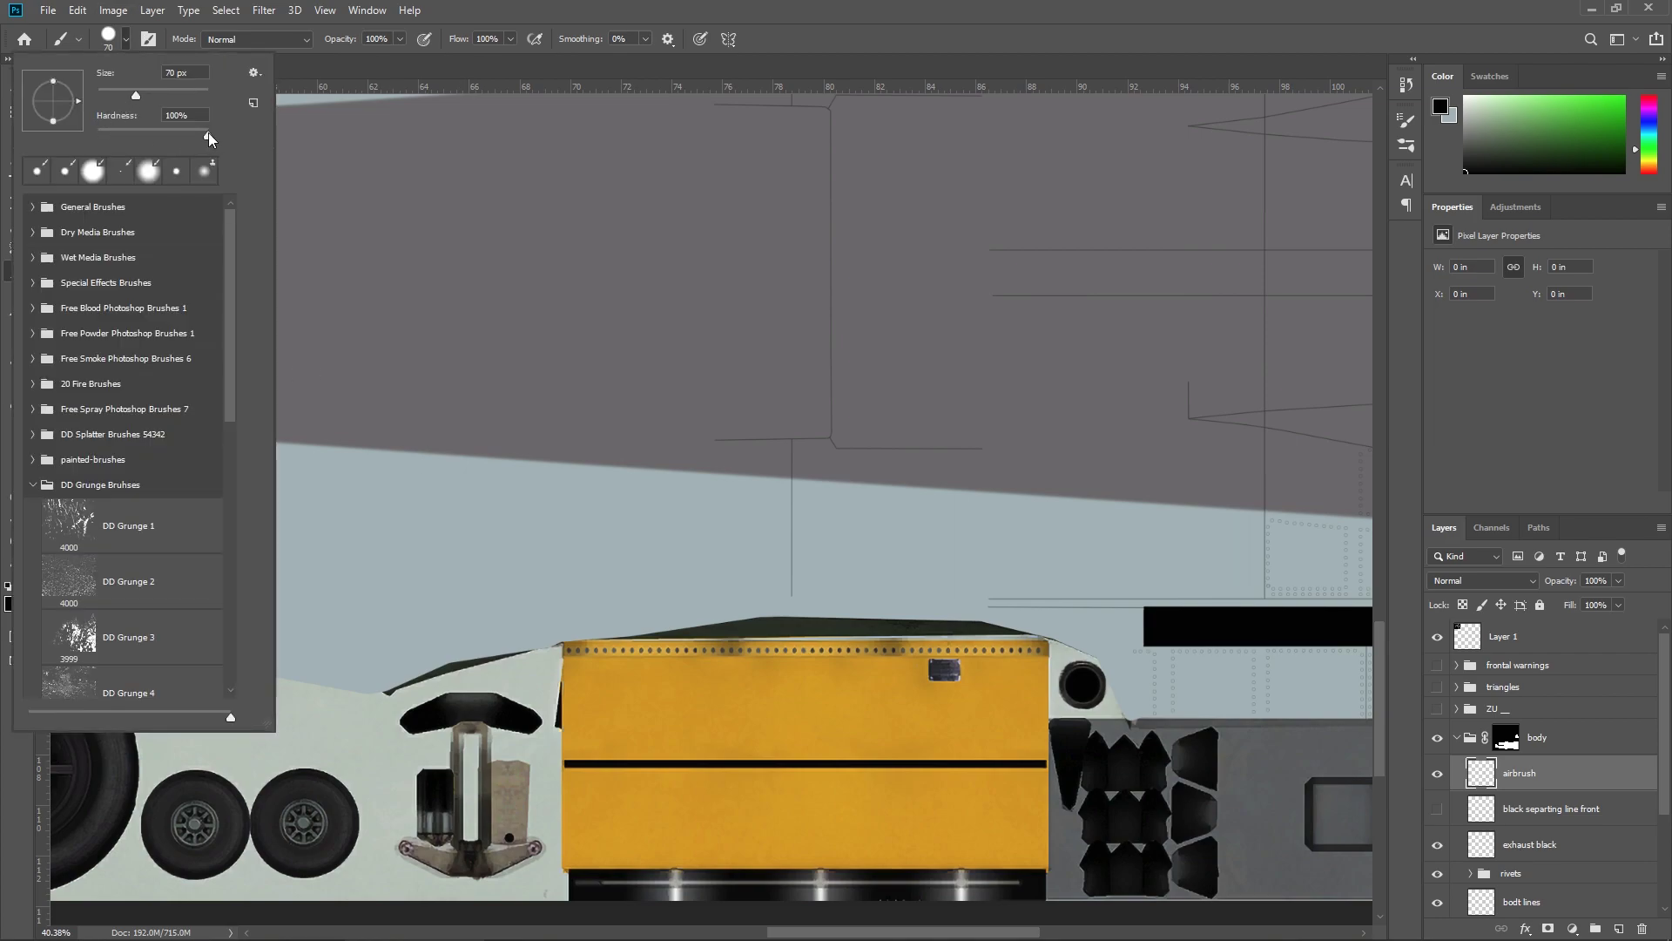
{"action": "left_click_drag", "start_coordinate": [209, 136], "coordinate": [83, 139]}
{"action": "left_click", "coordinate": [440, 26]}
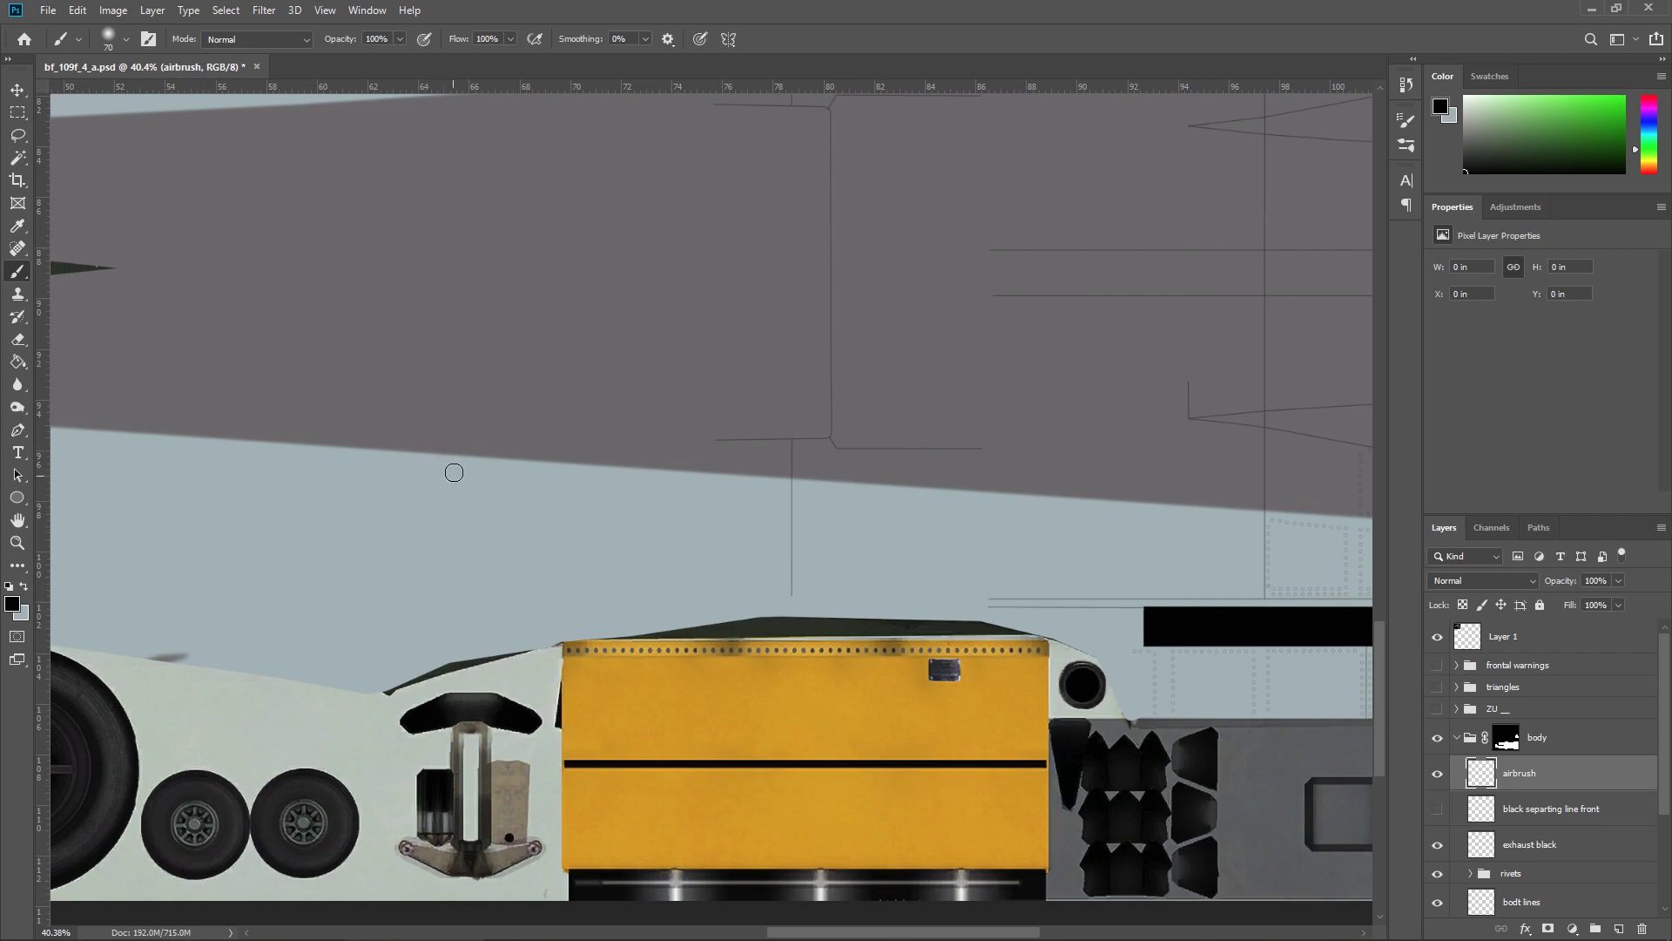
{"action": "mouse_move", "coordinate": [488, 448]}
{"action": "left_mouse_down"}
{"action": "mouse_move", "coordinate": [433, 475]}
{"action": "mouse_move", "coordinate": [436, 590]}
{"action": "mouse_move", "coordinate": [301, 579]}
{"action": "mouse_move", "coordinate": [231, 478]}
{"action": "mouse_move", "coordinate": [338, 353]}
{"action": "left_mouse_up"}
{"action": "key", "text": "ctrl+z"}
Lower brush flow to 1% and paint faint grey and black test strokes.
{"action": "left_click", "coordinate": [513, 40]}
{"action": "left_click_drag", "start_coordinate": [514, 57], "coordinate": [489, 70]}
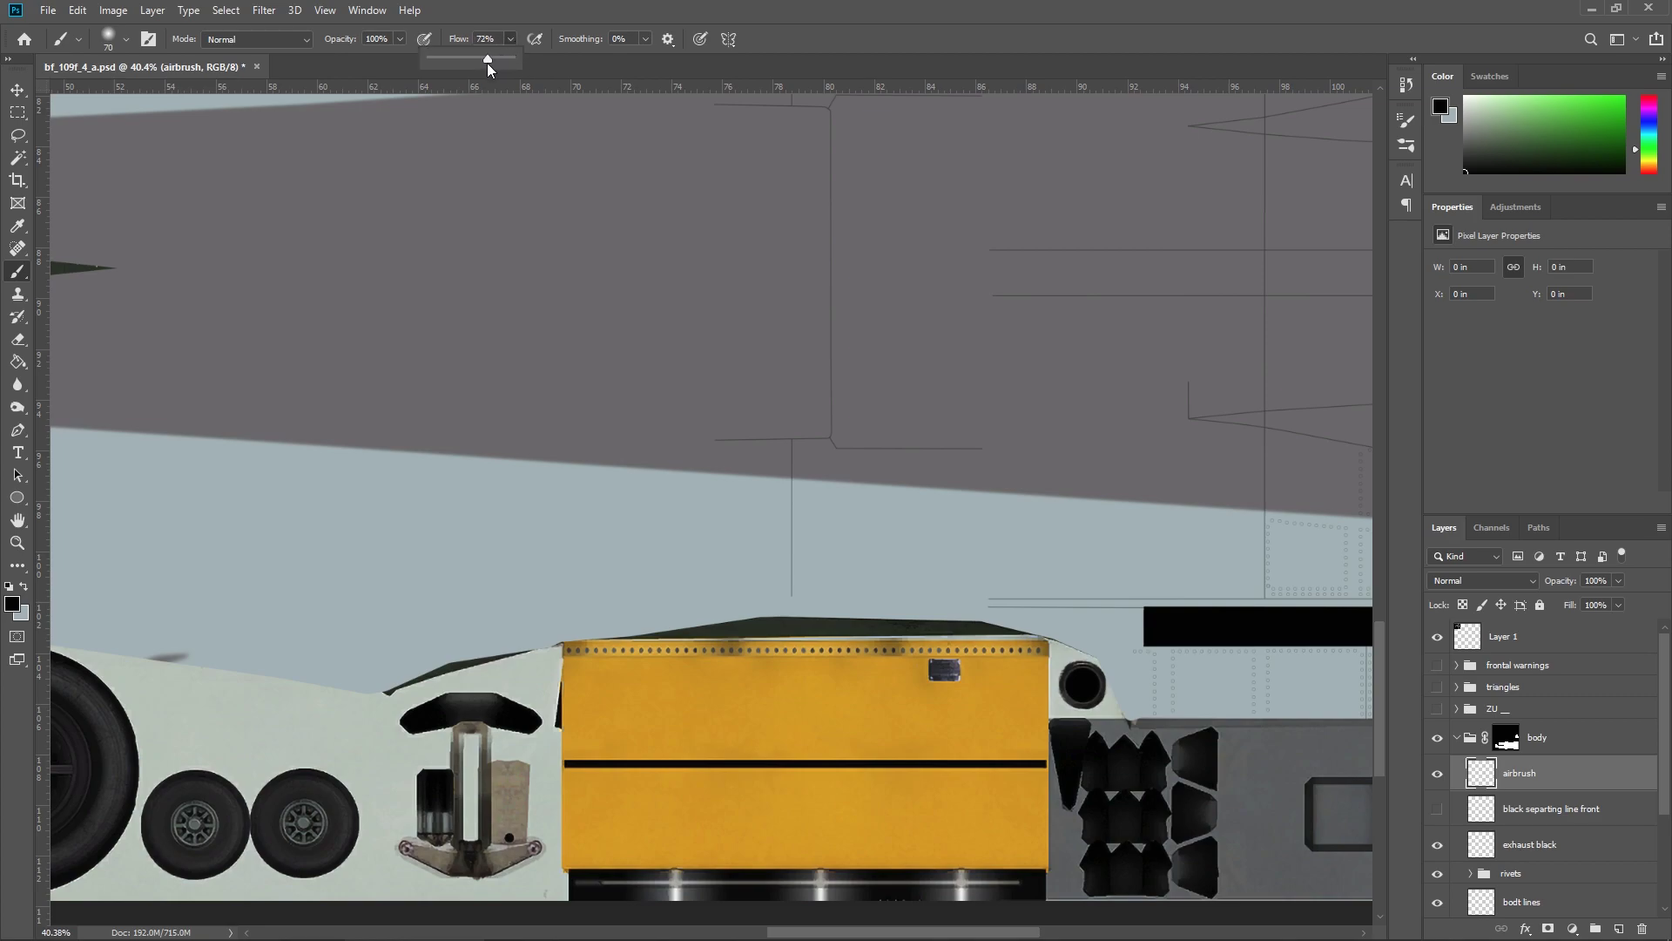
{"action": "mouse_move", "coordinate": [442, 449]}
{"action": "left_mouse_down"}
{"action": "mouse_move", "coordinate": [427, 506]}
{"action": "mouse_move", "coordinate": [592, 601]}
{"action": "left_mouse_up"}
{"action": "left_click_drag", "start_coordinate": [305, 358], "coordinate": [339, 670]}
{"action": "key", "text": "shift+0"}
{"action": "key", "text": "shift+1"}
{"action": "left_click_drag", "start_coordinate": [683, 418], "coordinate": [662, 627]}
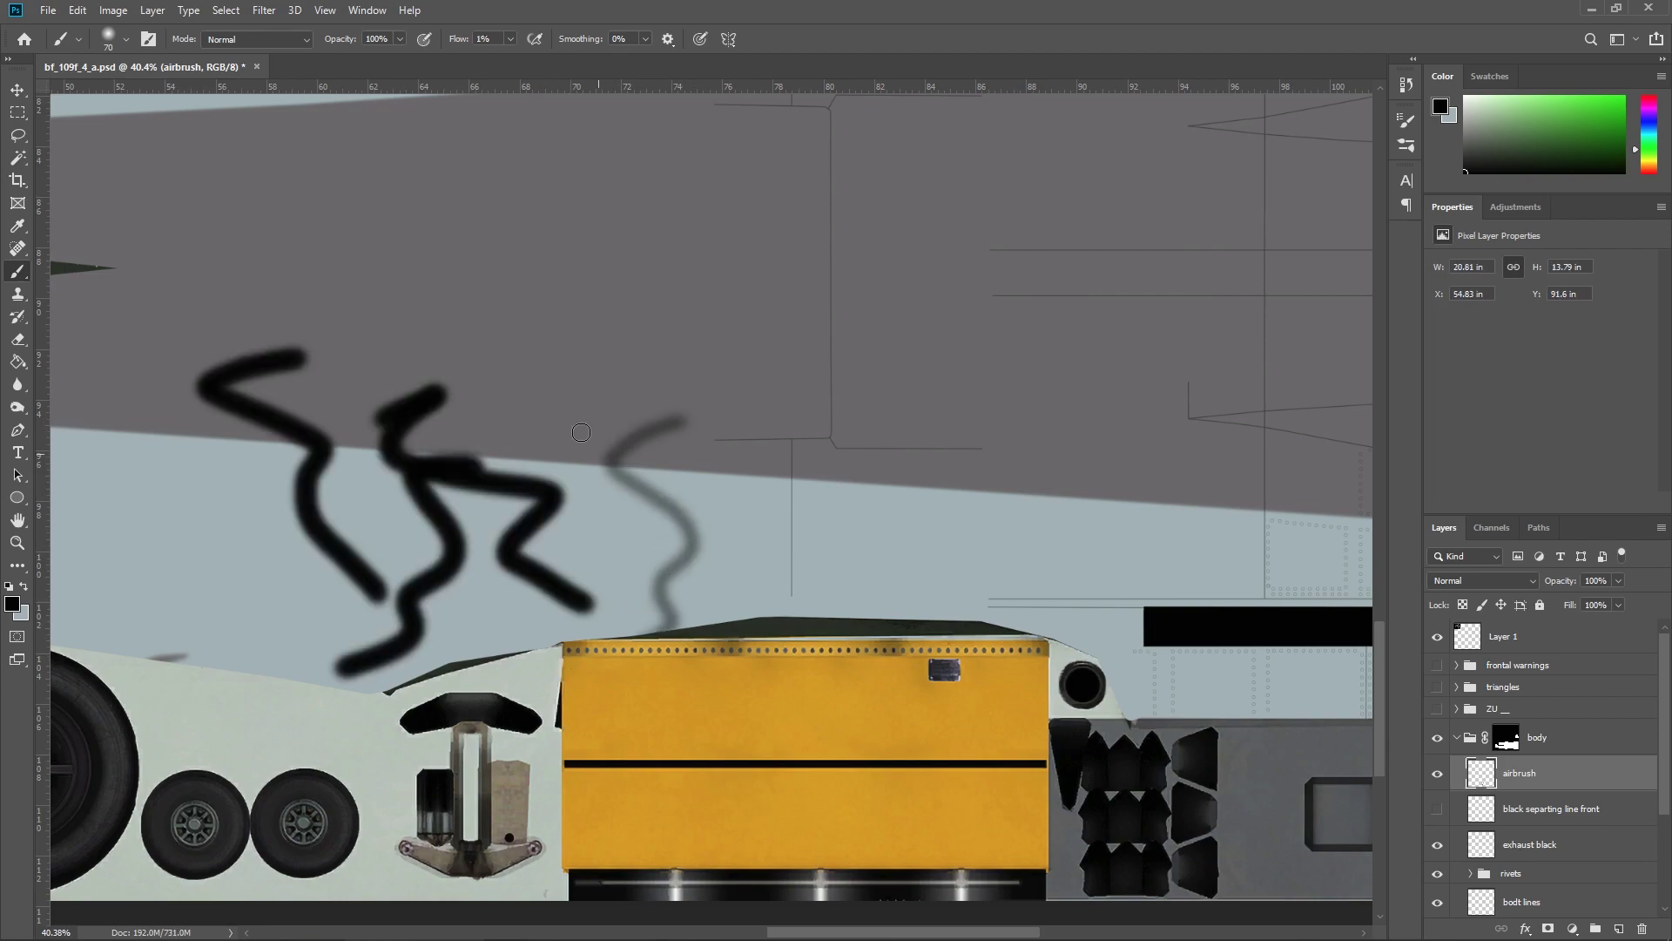
{"action": "mouse_move", "coordinate": [582, 433]}
{"action": "left_mouse_down"}
{"action": "mouse_move", "coordinate": [592, 223]}
{"action": "mouse_move", "coordinate": [578, 374]}
{"action": "mouse_move", "coordinate": [534, 400]}
{"action": "mouse_move", "coordinate": [566, 304]}
{"action": "mouse_move", "coordinate": [548, 287]}
{"action": "mouse_move", "coordinate": [567, 284]}
{"action": "mouse_move", "coordinate": [564, 262]}
{"action": "mouse_move", "coordinate": [561, 348]}
{"action": "mouse_move", "coordinate": [583, 273]}
{"action": "left_mouse_up"}
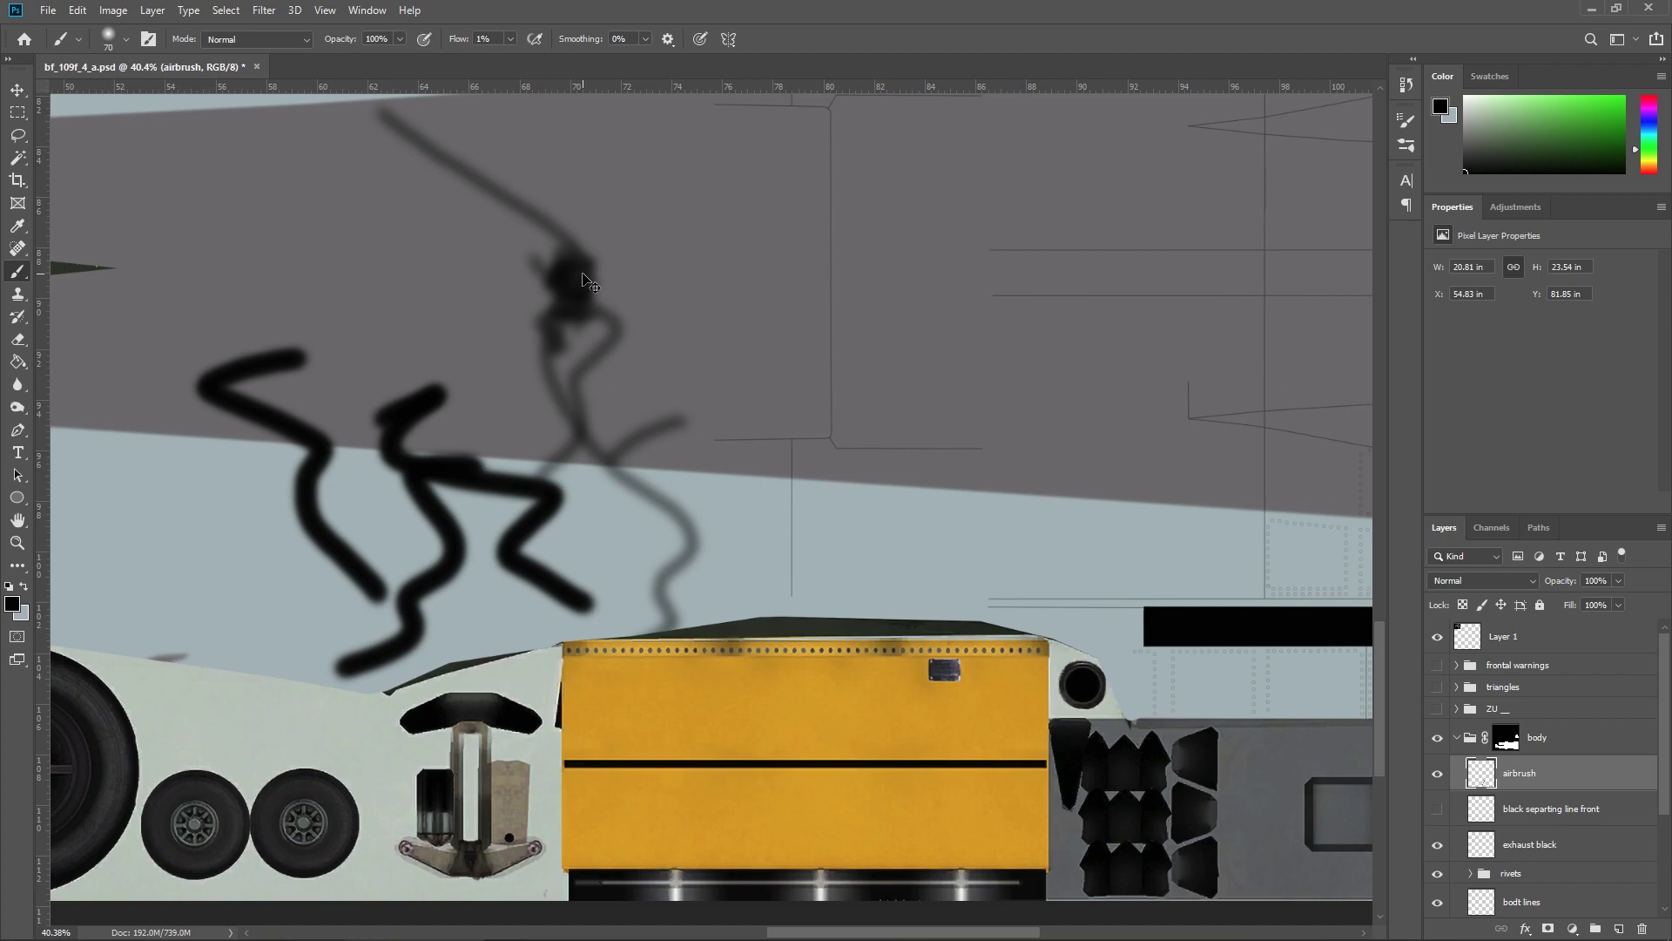
Paint another faint grey stroke, then a solid black stroke at 100% flow.
{"action": "left_click", "coordinate": [126, 39]}
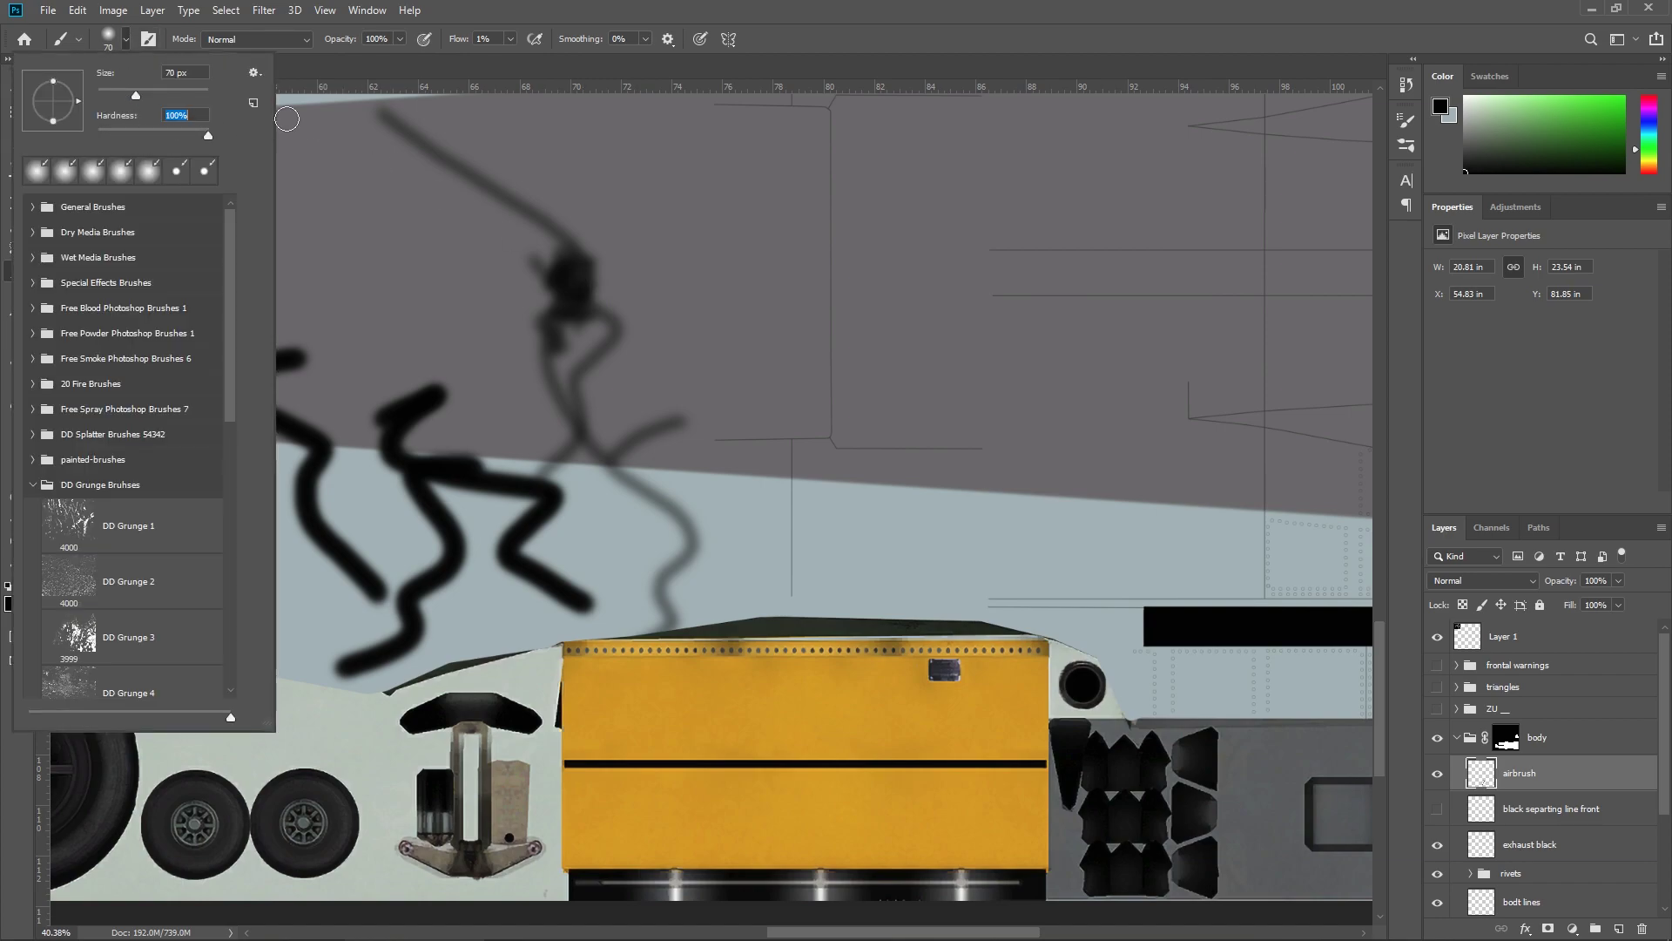
{"action": "left_click", "coordinate": [363, 431]}
{"action": "left_click_drag", "start_coordinate": [366, 474], "coordinate": [393, 549]}
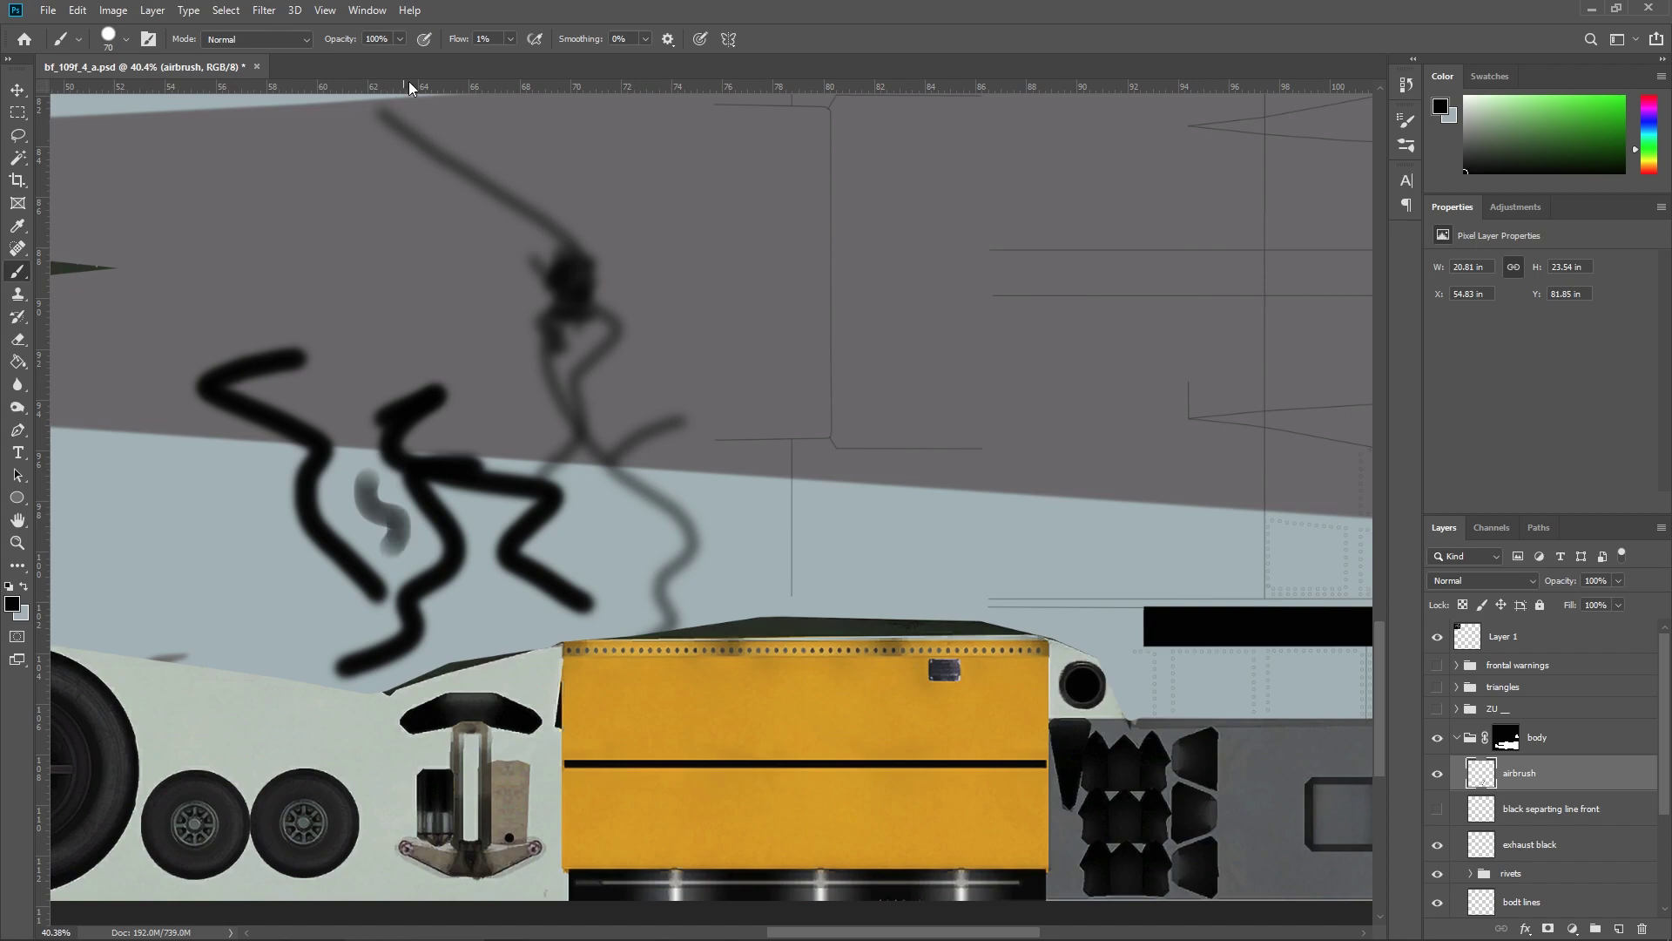
{"action": "left_click", "coordinate": [509, 39]}
{"action": "left_click_drag", "start_coordinate": [506, 59], "coordinate": [610, 58]}
{"action": "left_click_drag", "start_coordinate": [259, 479], "coordinate": [255, 601]}
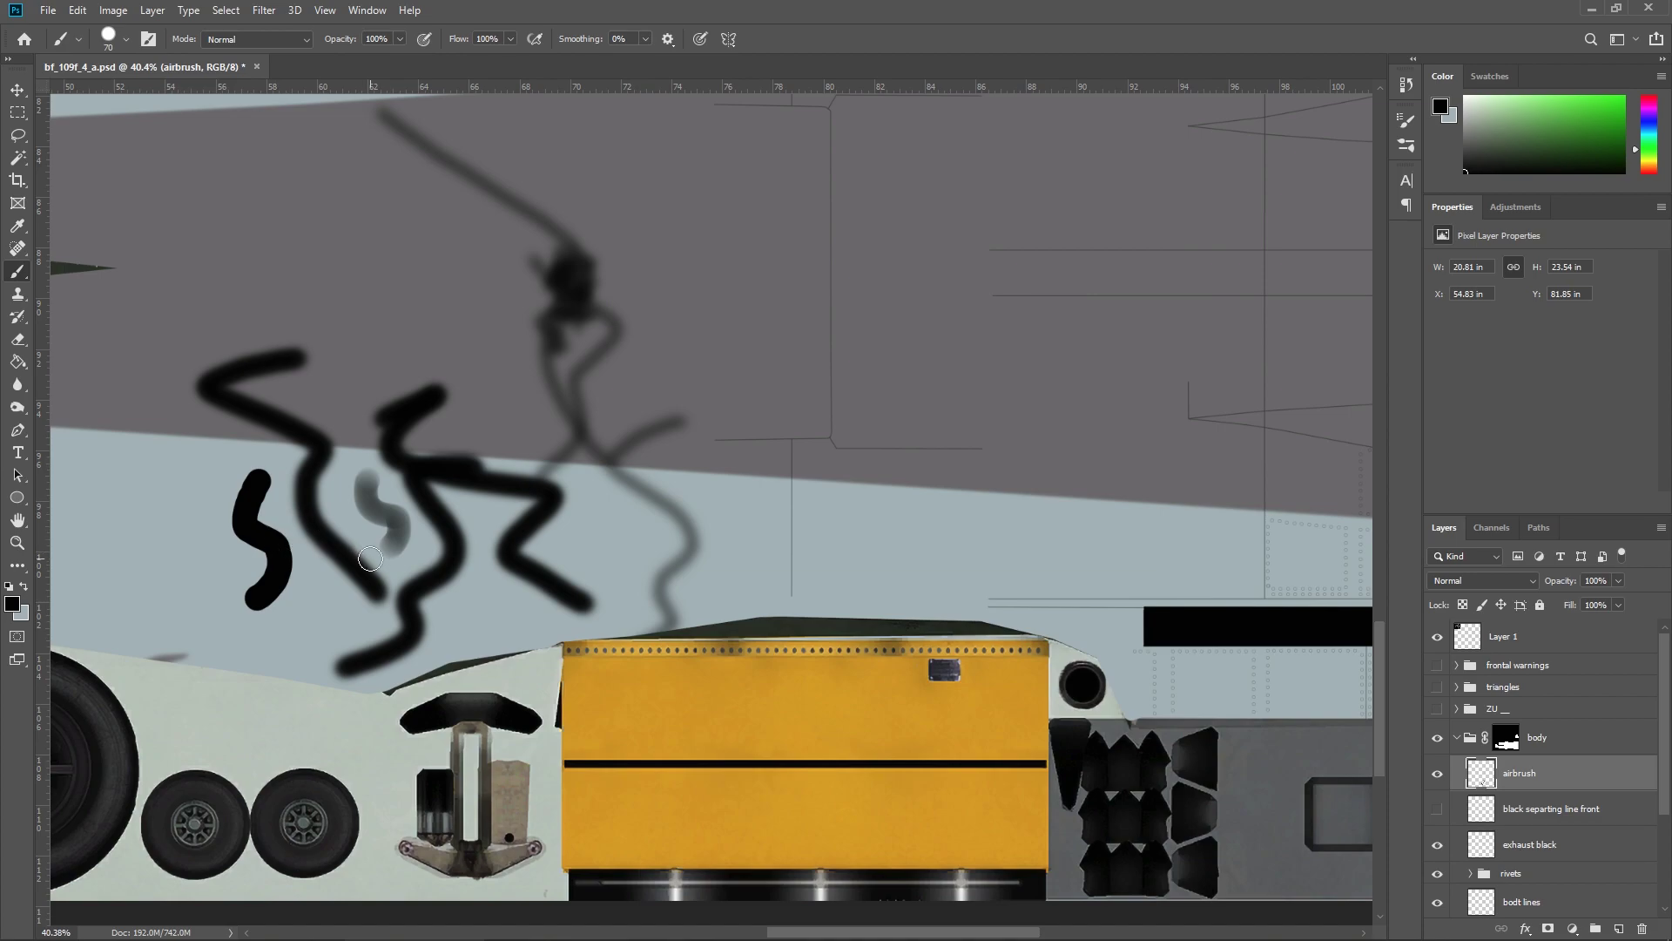
Undo all the airbrush test strokes with Ctrl+Z.
{"action": "key", "text": "ctrl+z"}
{"action": "key", "text": "ctrl+z"}
{"action": "key", "text": "ctrl+z"}
{"action": "key", "text": "ctrl+z"}
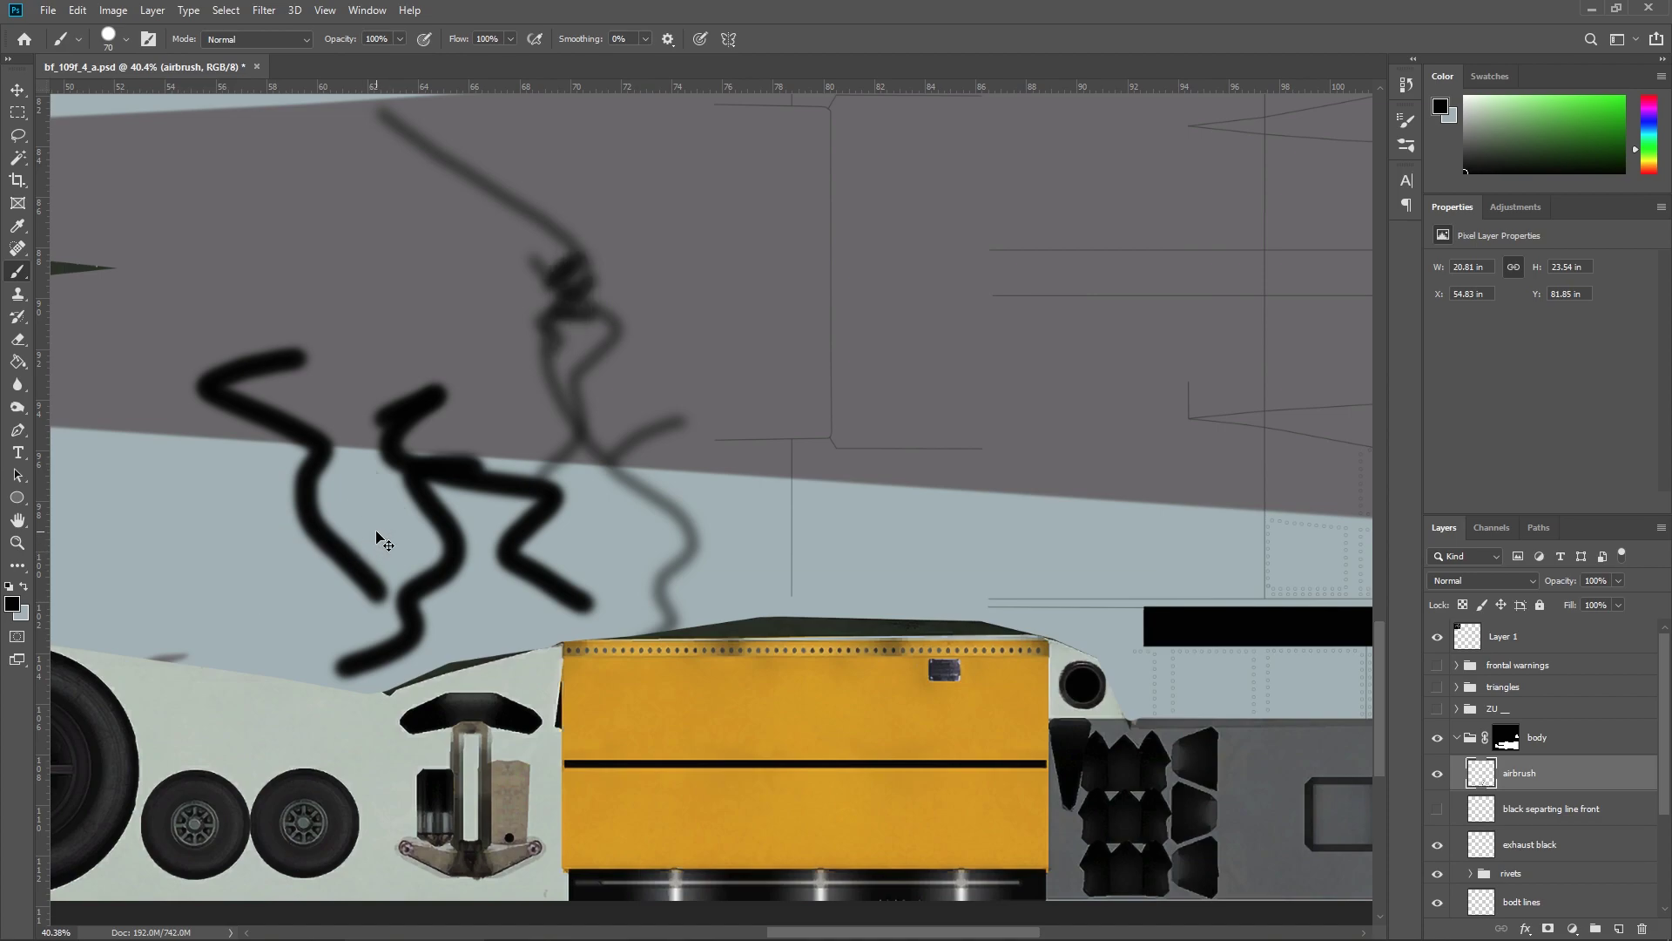
{"action": "key", "text": "ctrl+z"}
{"action": "key", "text": "ctrl+z"}
{"action": "key", "text": "ctrl+z"}
{"action": "key", "text": "ctrl+z"}
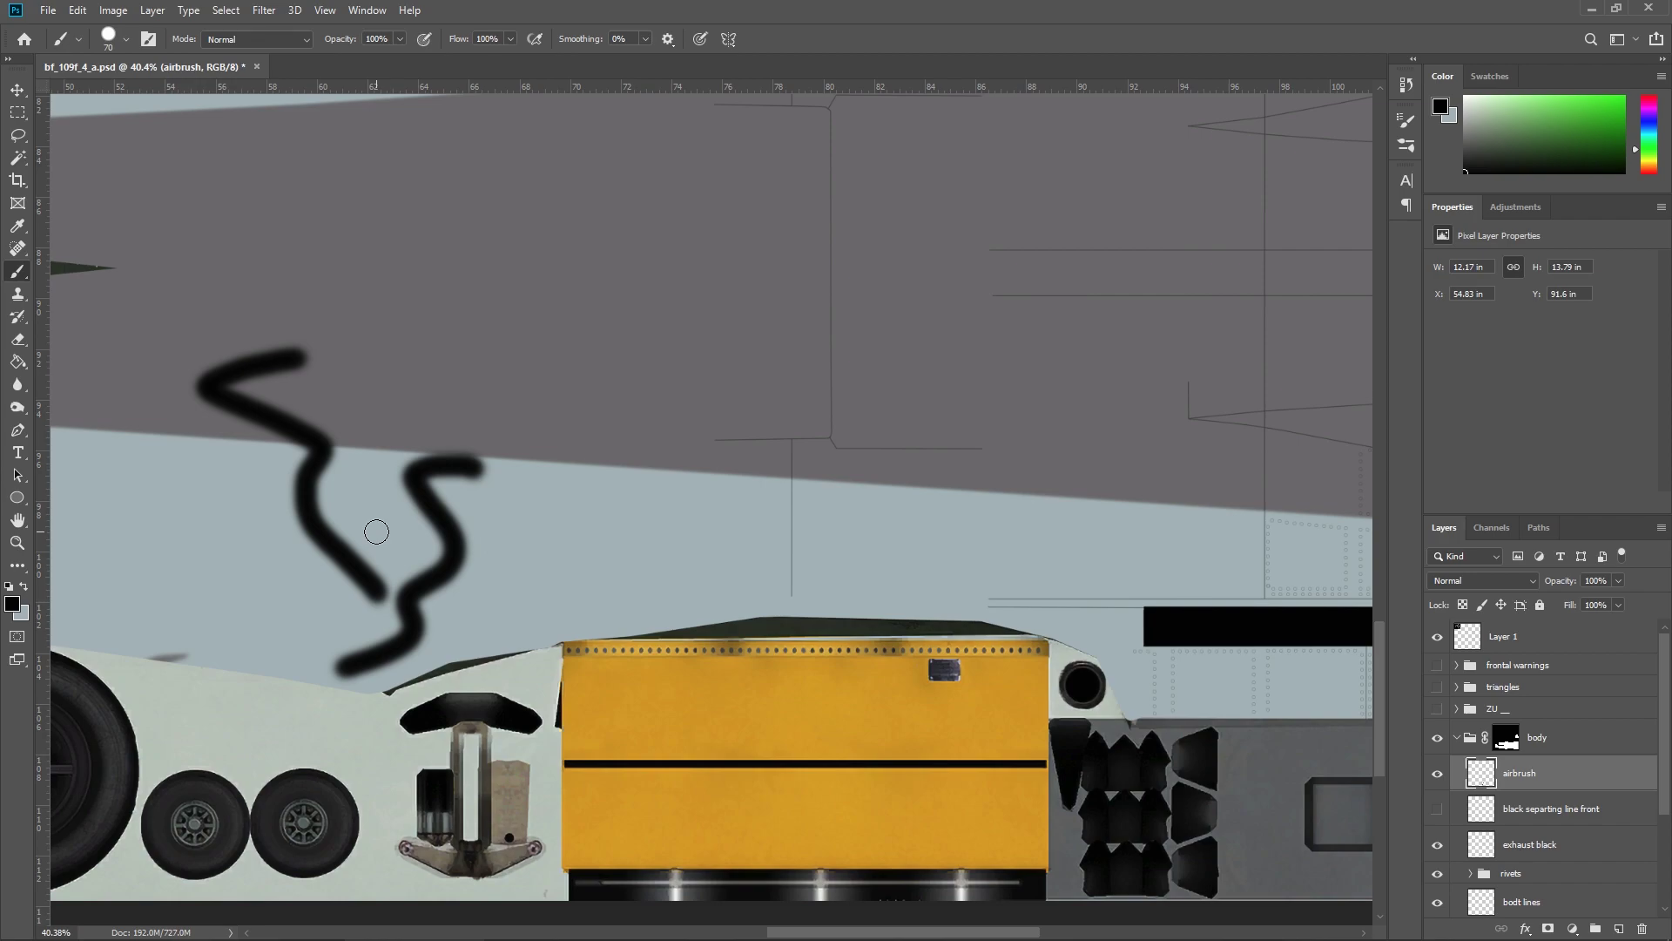
{"action": "key", "text": "ctrl+z"}
{"action": "key", "text": "ctrl+z"}
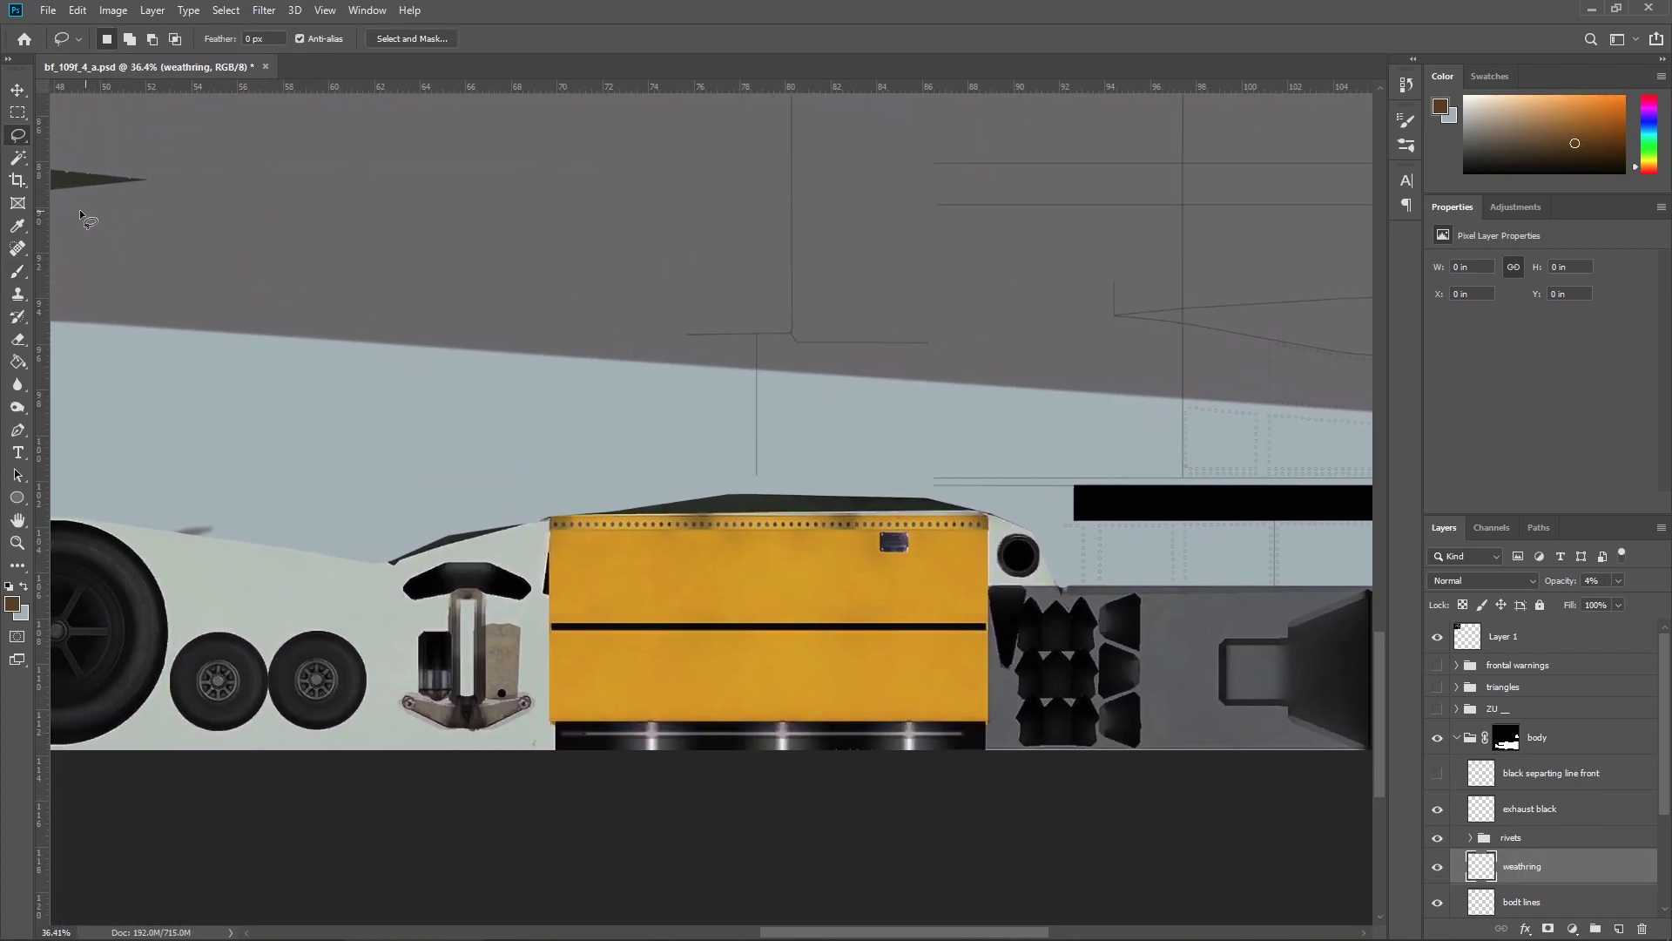
Select the DD Grunge 2 brush and shrink it to about 2200 px.
{"action": "left_click_drag", "start_coordinate": [17, 272], "coordinate": [89, 281]}
{"action": "left_click", "coordinate": [89, 274]}
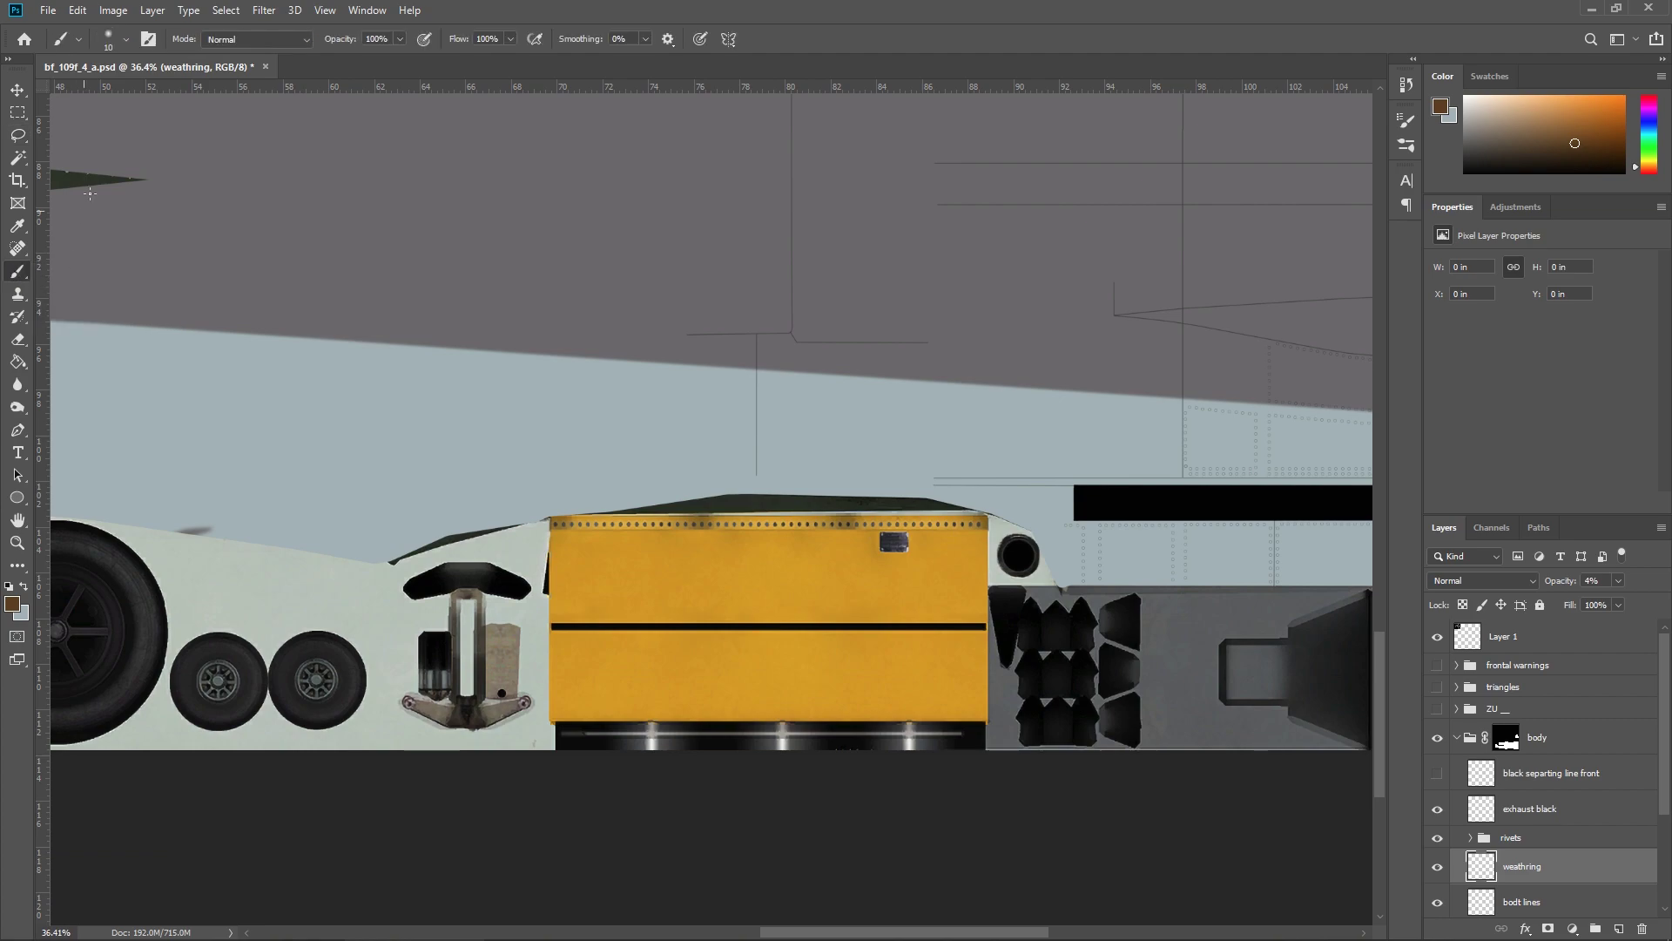
{"action": "left_click", "coordinate": [126, 39]}
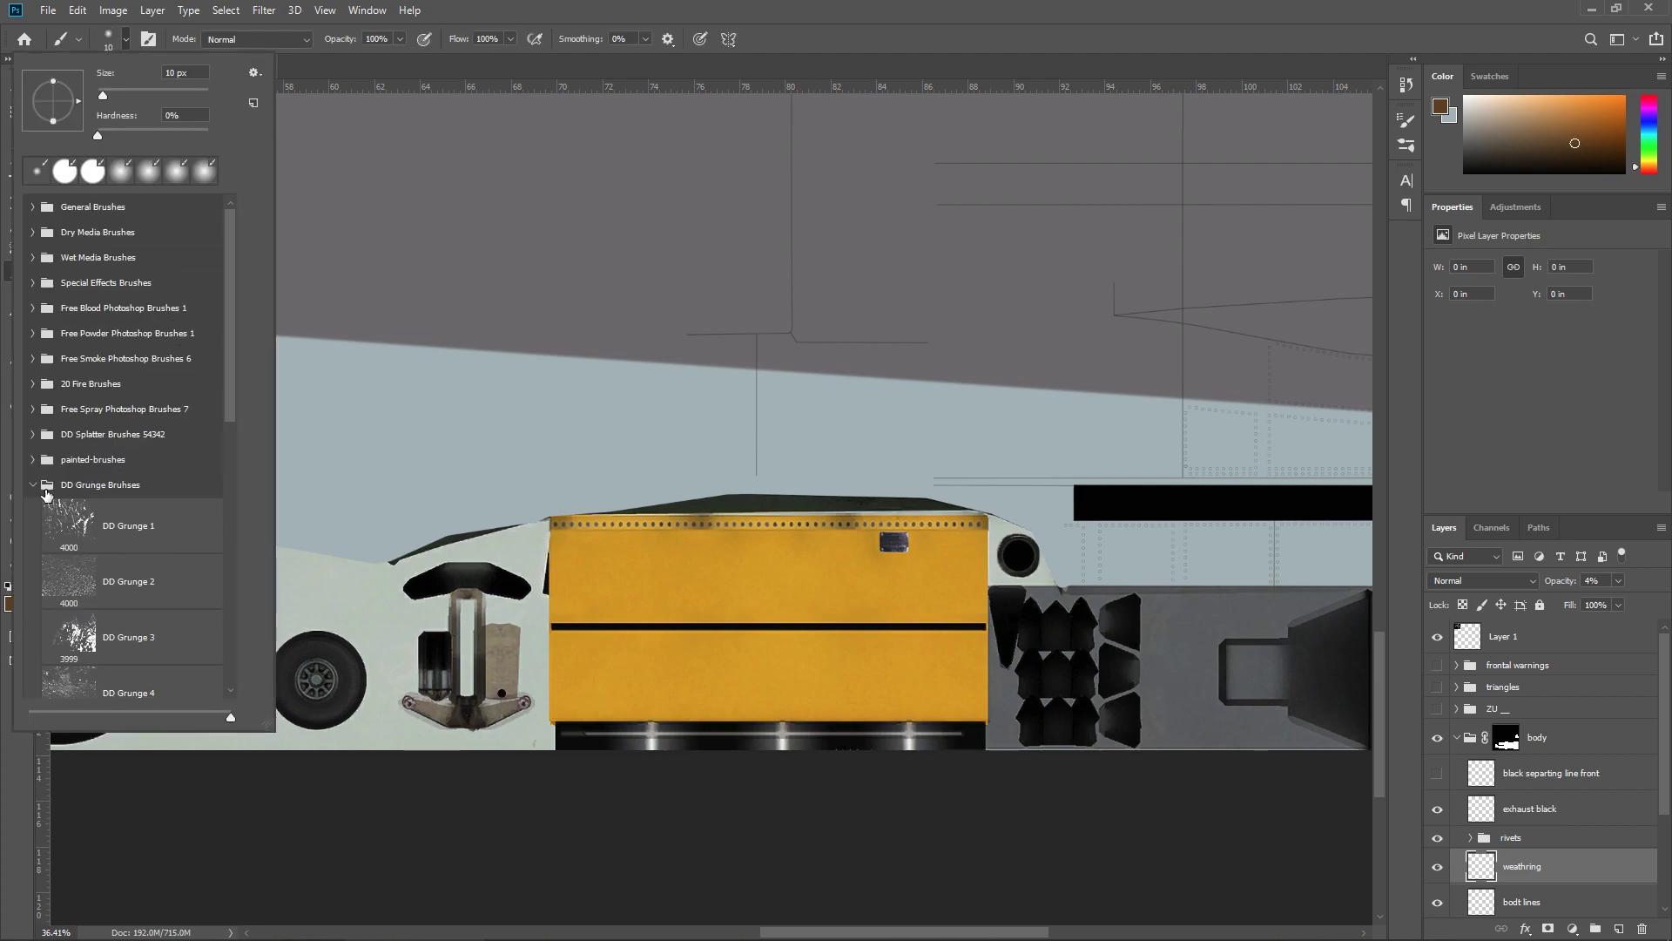
{"action": "left_click", "coordinate": [107, 566]}
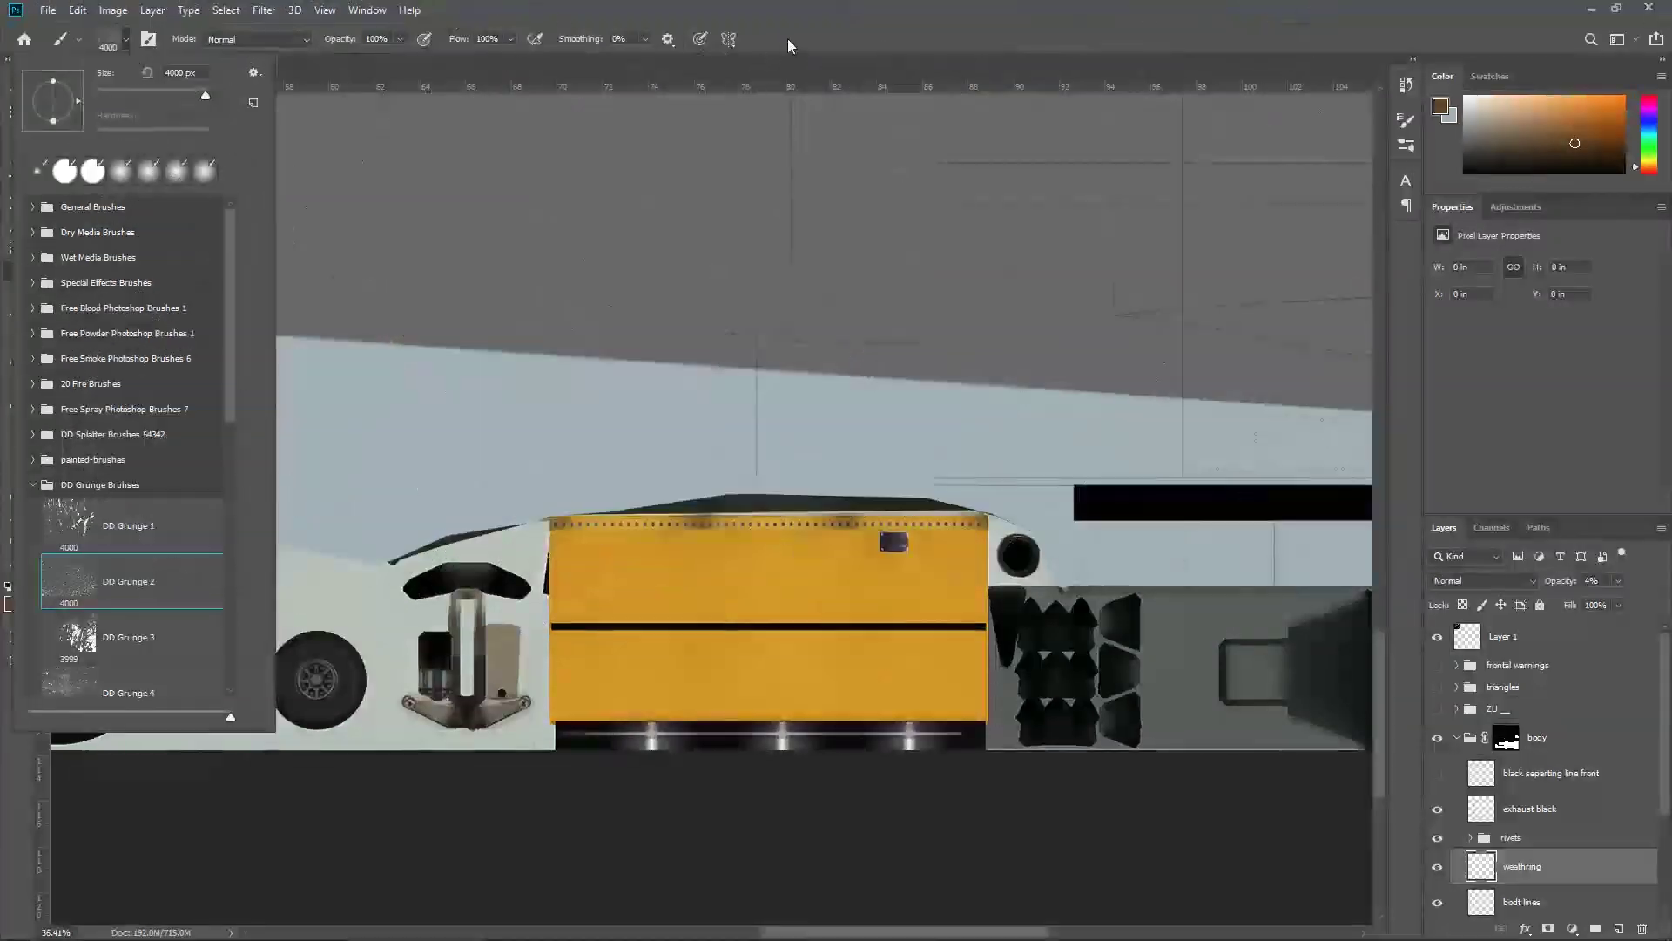
{"action": "key", "text": "Return"}
{"action": "key", "text": "bracketleft"}
{"action": "key", "text": "bracketleft"}
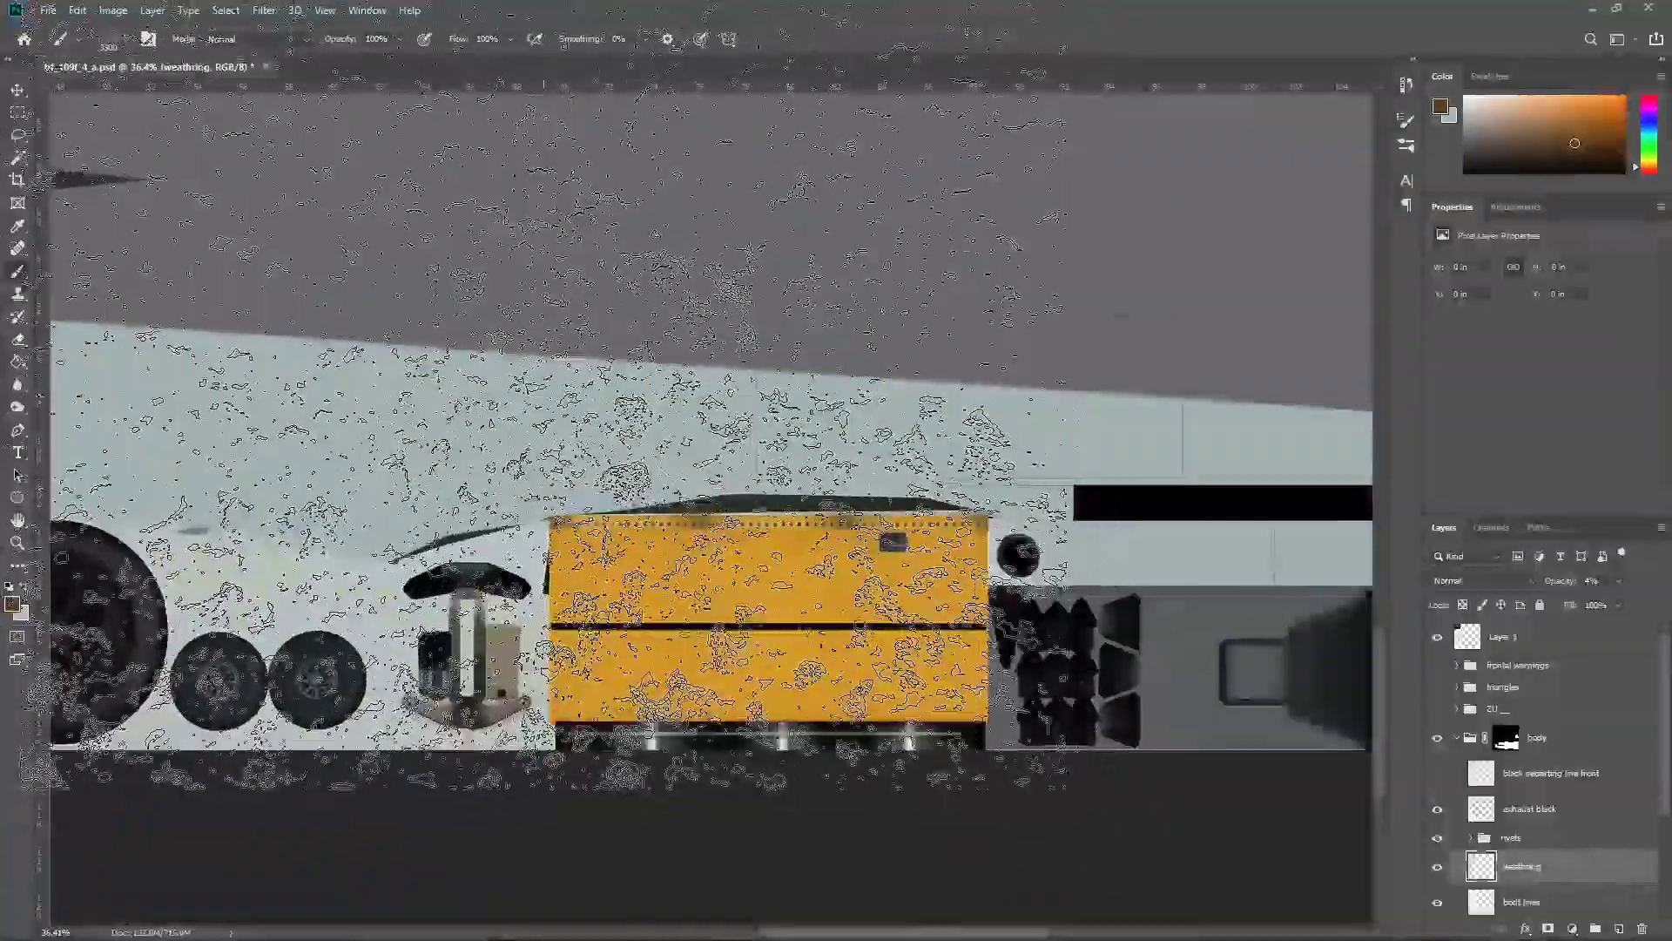
{"action": "key", "text": "bracketleft"}
{"action": "key", "text": "bracketleft"}
{"action": "key", "text": "bracketleft"}
{"action": "key", "text": "bracketleft"}
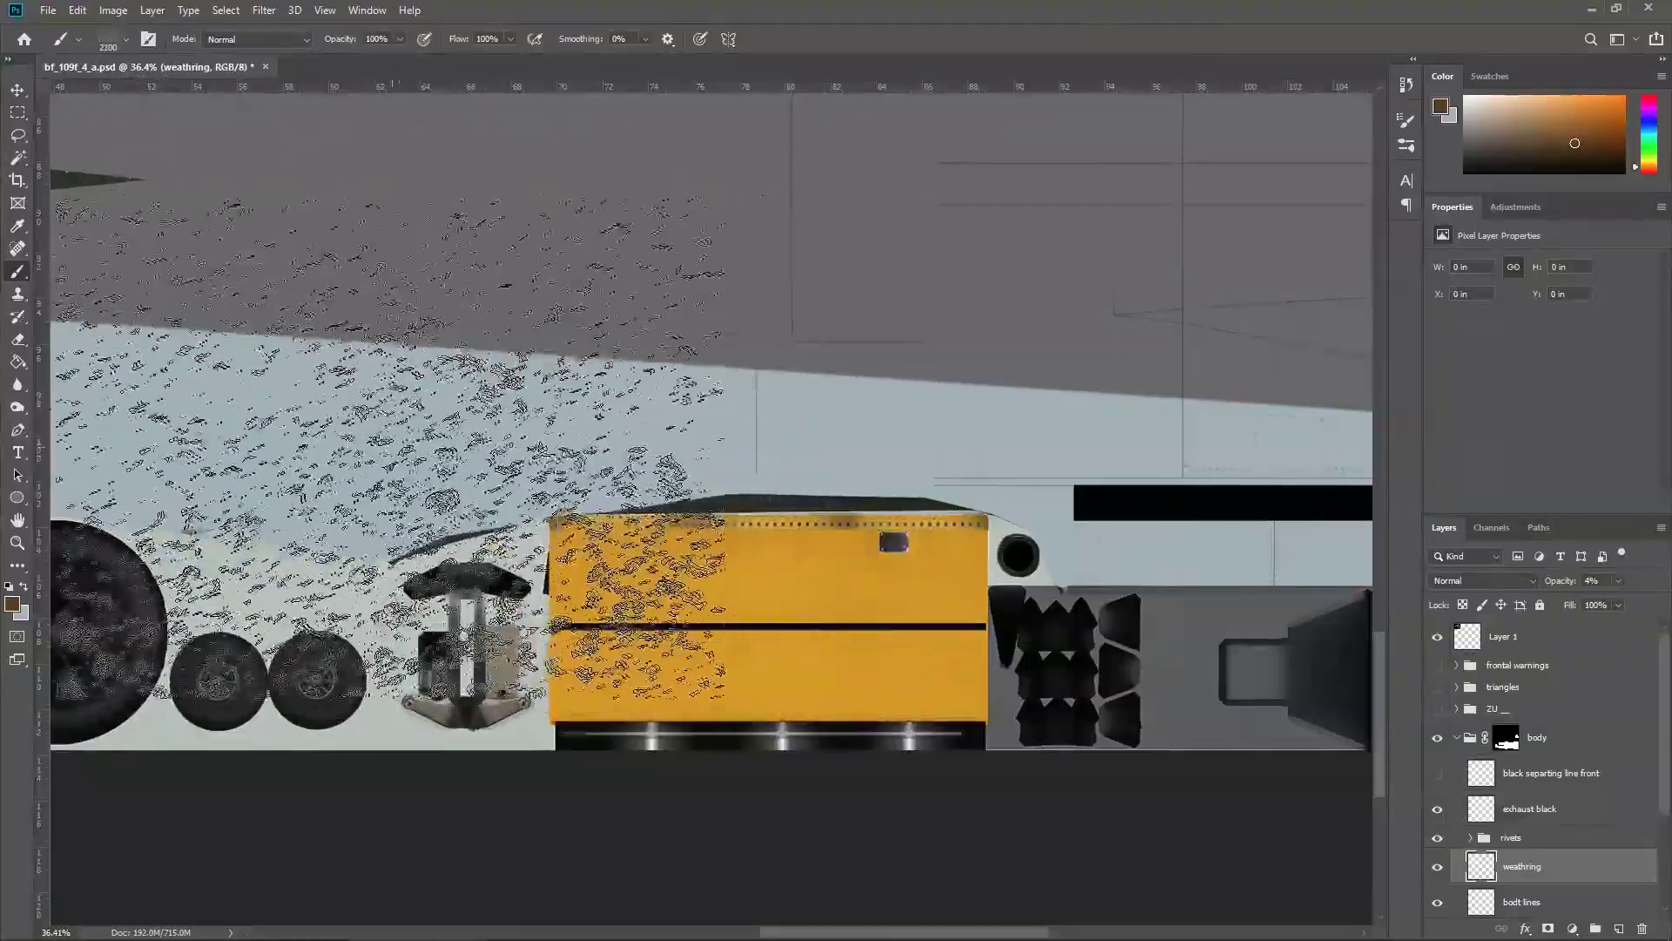
Stamp speckled grunge along the fuselage and wheels, then set layer opacity to 15%.
{"action": "left_click_drag", "start_coordinate": [436, 467], "coordinate": [946, 545]}
{"action": "left_click", "coordinate": [1015, 564]}
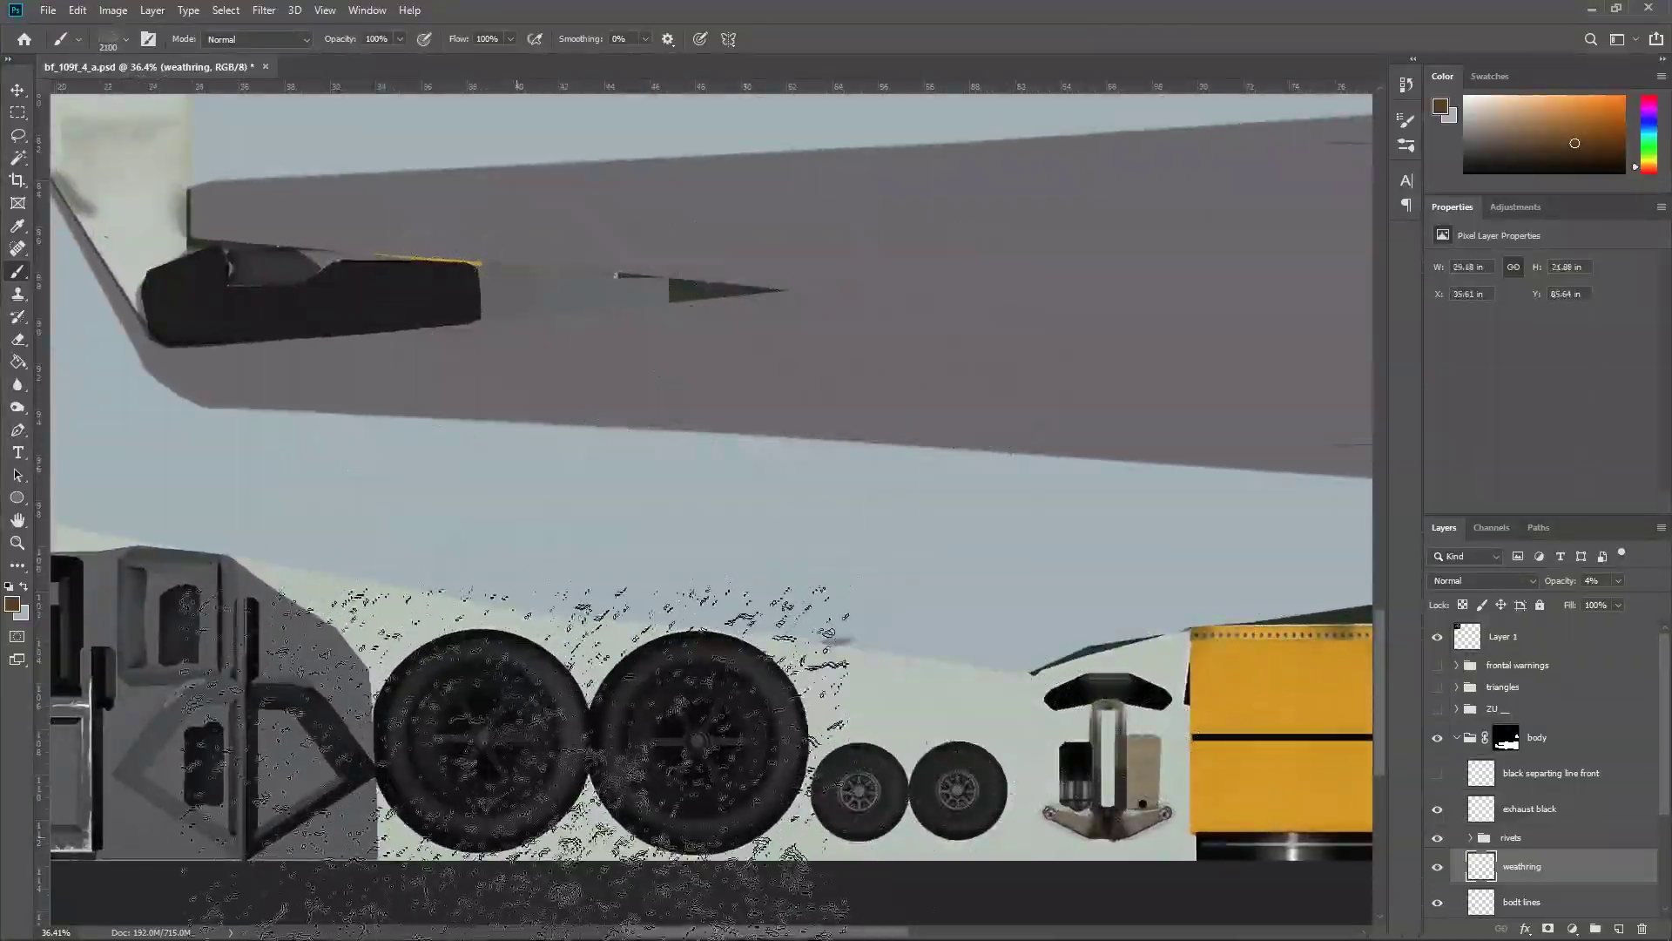
{"action": "left_click_drag", "start_coordinate": [522, 488], "coordinate": [1001, 601]}
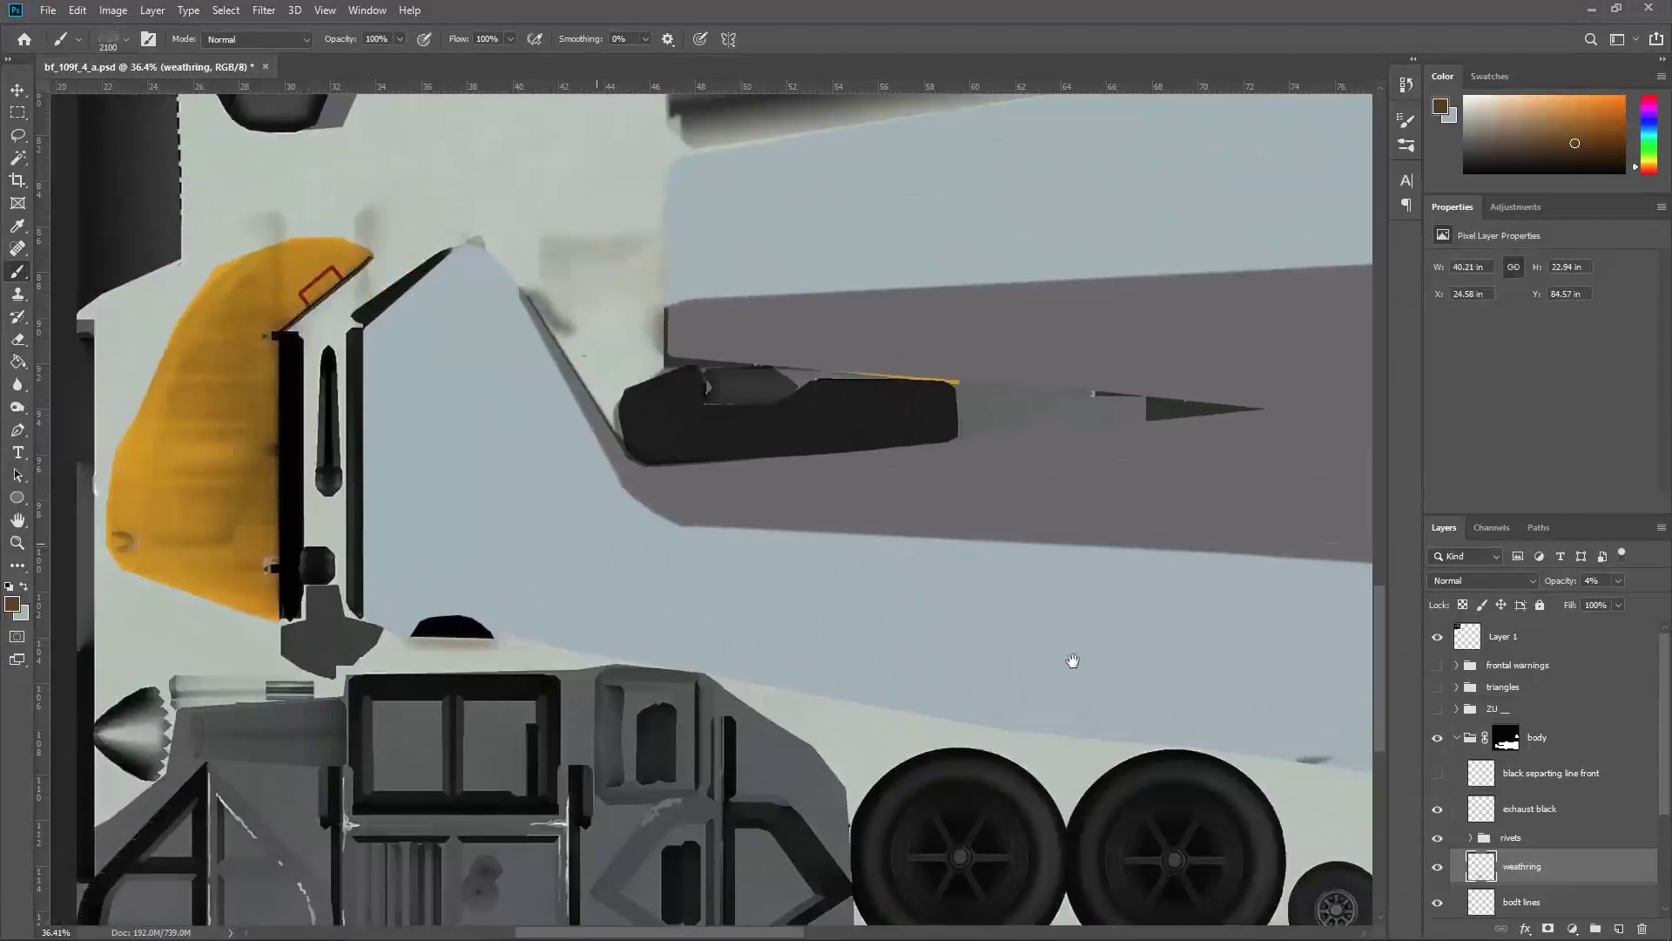
{"action": "left_click", "coordinate": [557, 514]}
{"action": "left_click_drag", "start_coordinate": [1081, 649], "coordinate": [422, 522]}
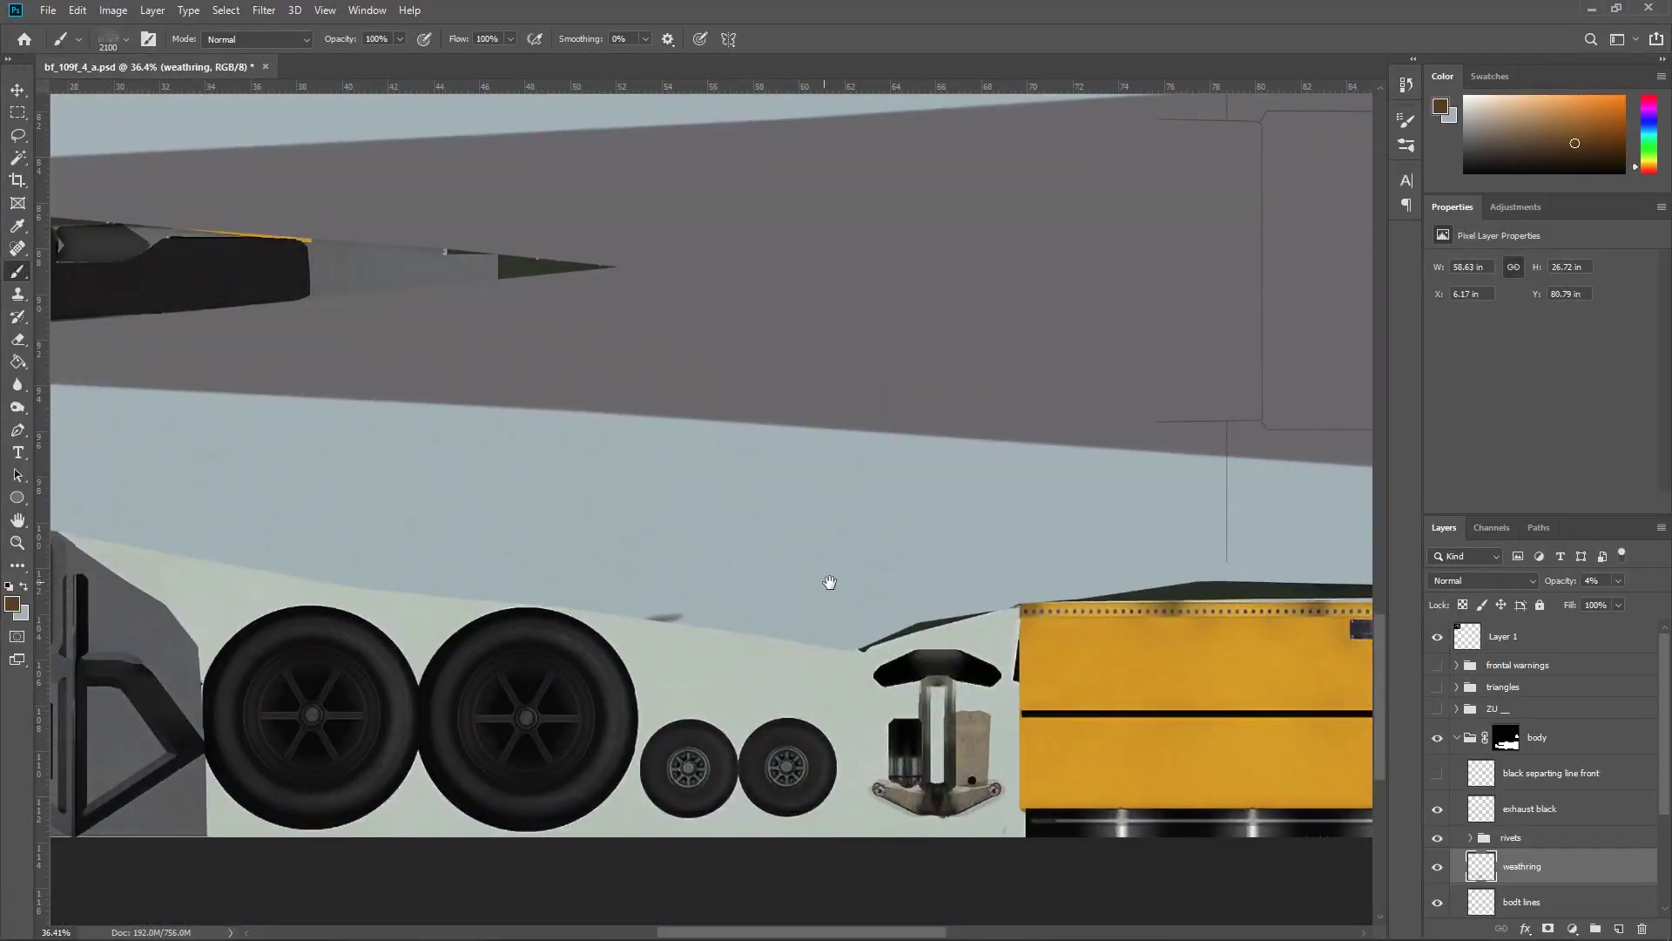
{"action": "left_click_drag", "start_coordinate": [829, 579], "coordinate": [403, 694]}
{"action": "left_click", "coordinate": [662, 505]}
{"action": "left_click_drag", "start_coordinate": [858, 672], "coordinate": [1101, 817]}
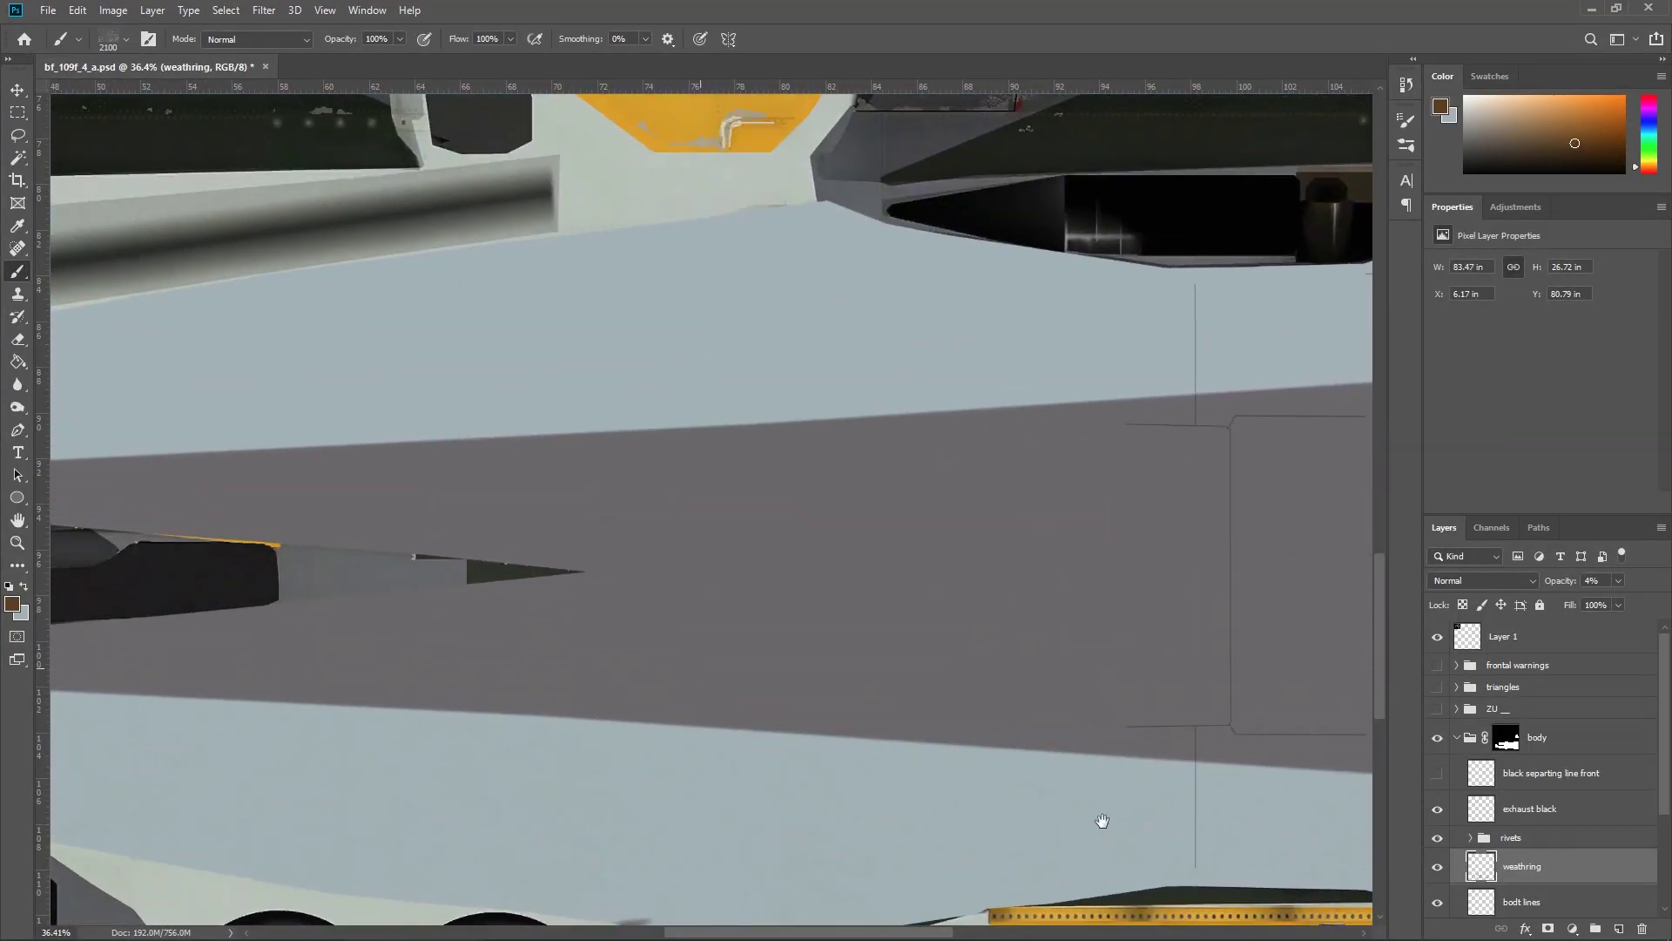
{"action": "left_click", "coordinate": [518, 383]}
{"action": "left_click_drag", "start_coordinate": [729, 576], "coordinate": [982, 641]}
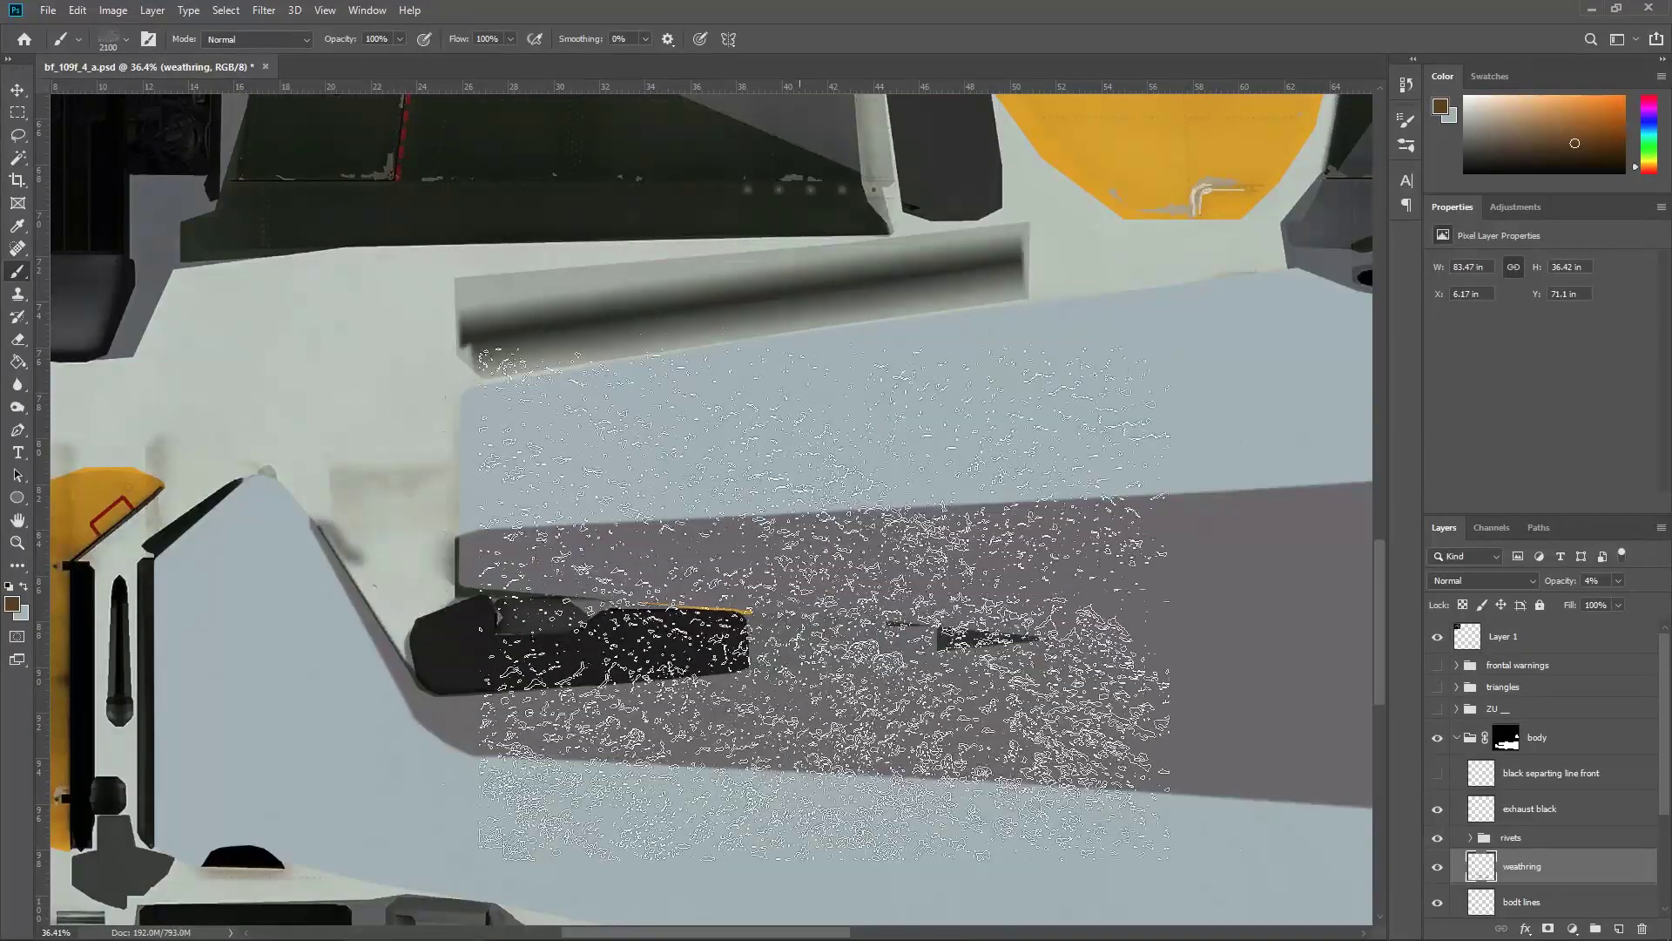
{"action": "left_click_drag", "start_coordinate": [879, 678], "coordinate": [920, 459]}
{"action": "left_click_drag", "start_coordinate": [1012, 621], "coordinate": [552, 609]}
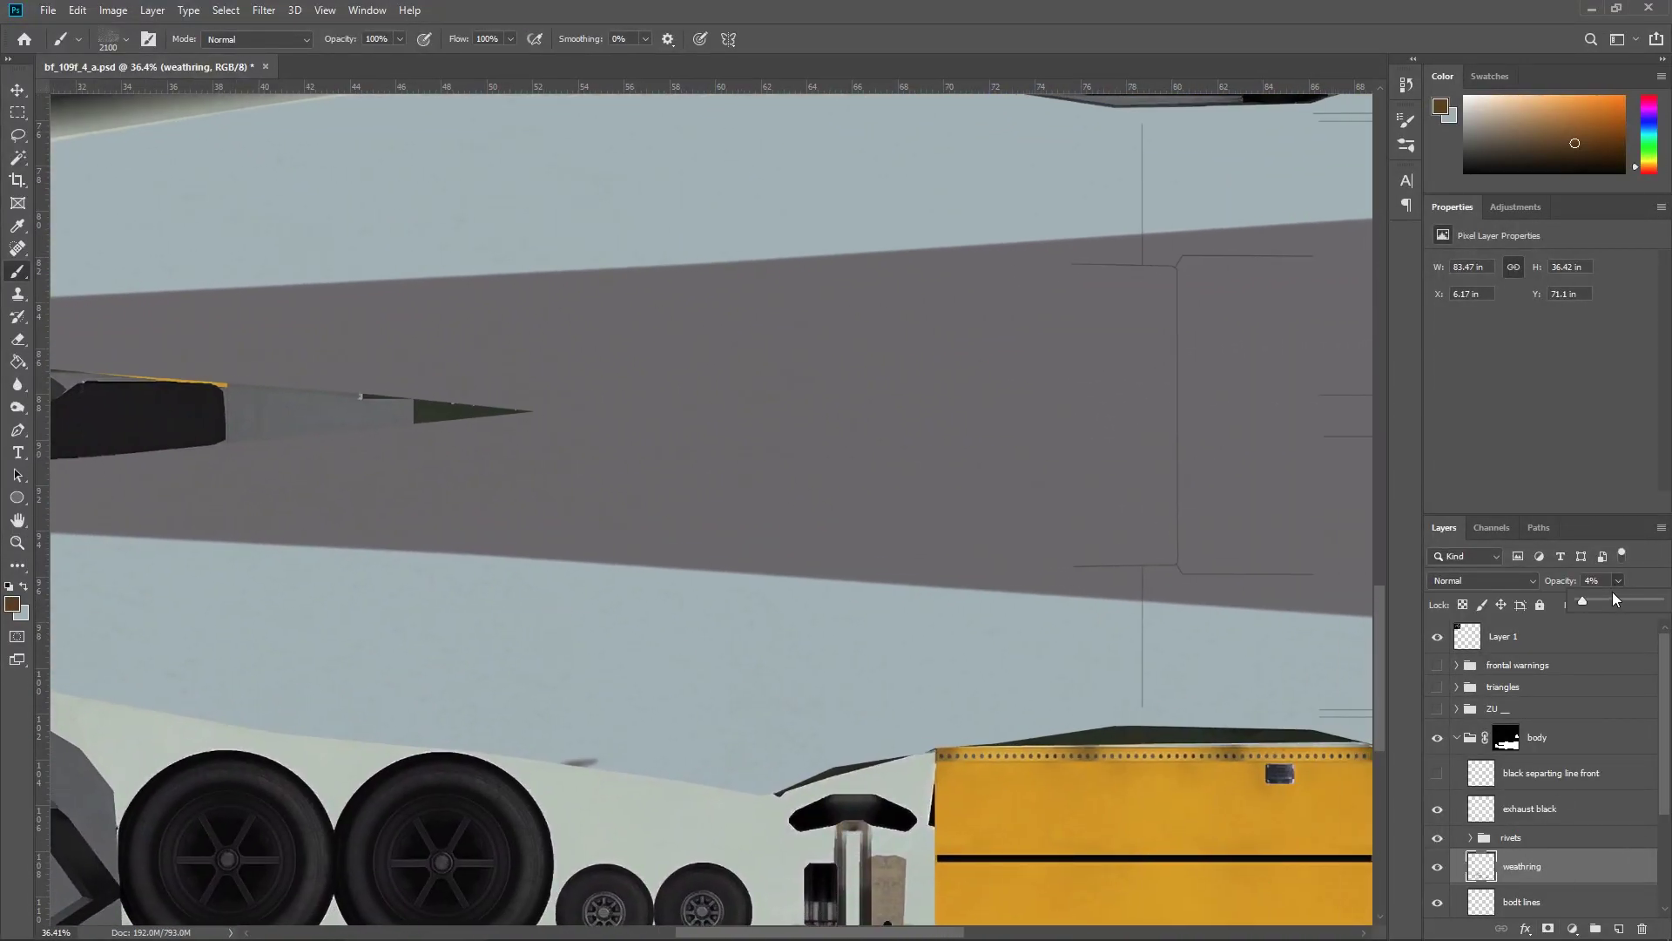
{"action": "mouse_move", "coordinate": [1617, 601]}
{"action": "left_mouse_down"}
{"action": "mouse_move", "coordinate": [1660, 601]}
{"action": "mouse_move", "coordinate": [1591, 606]}
{"action": "left_mouse_up"}
{"action": "left_click_drag", "start_coordinate": [1381, 845], "coordinate": [1250, 797]}
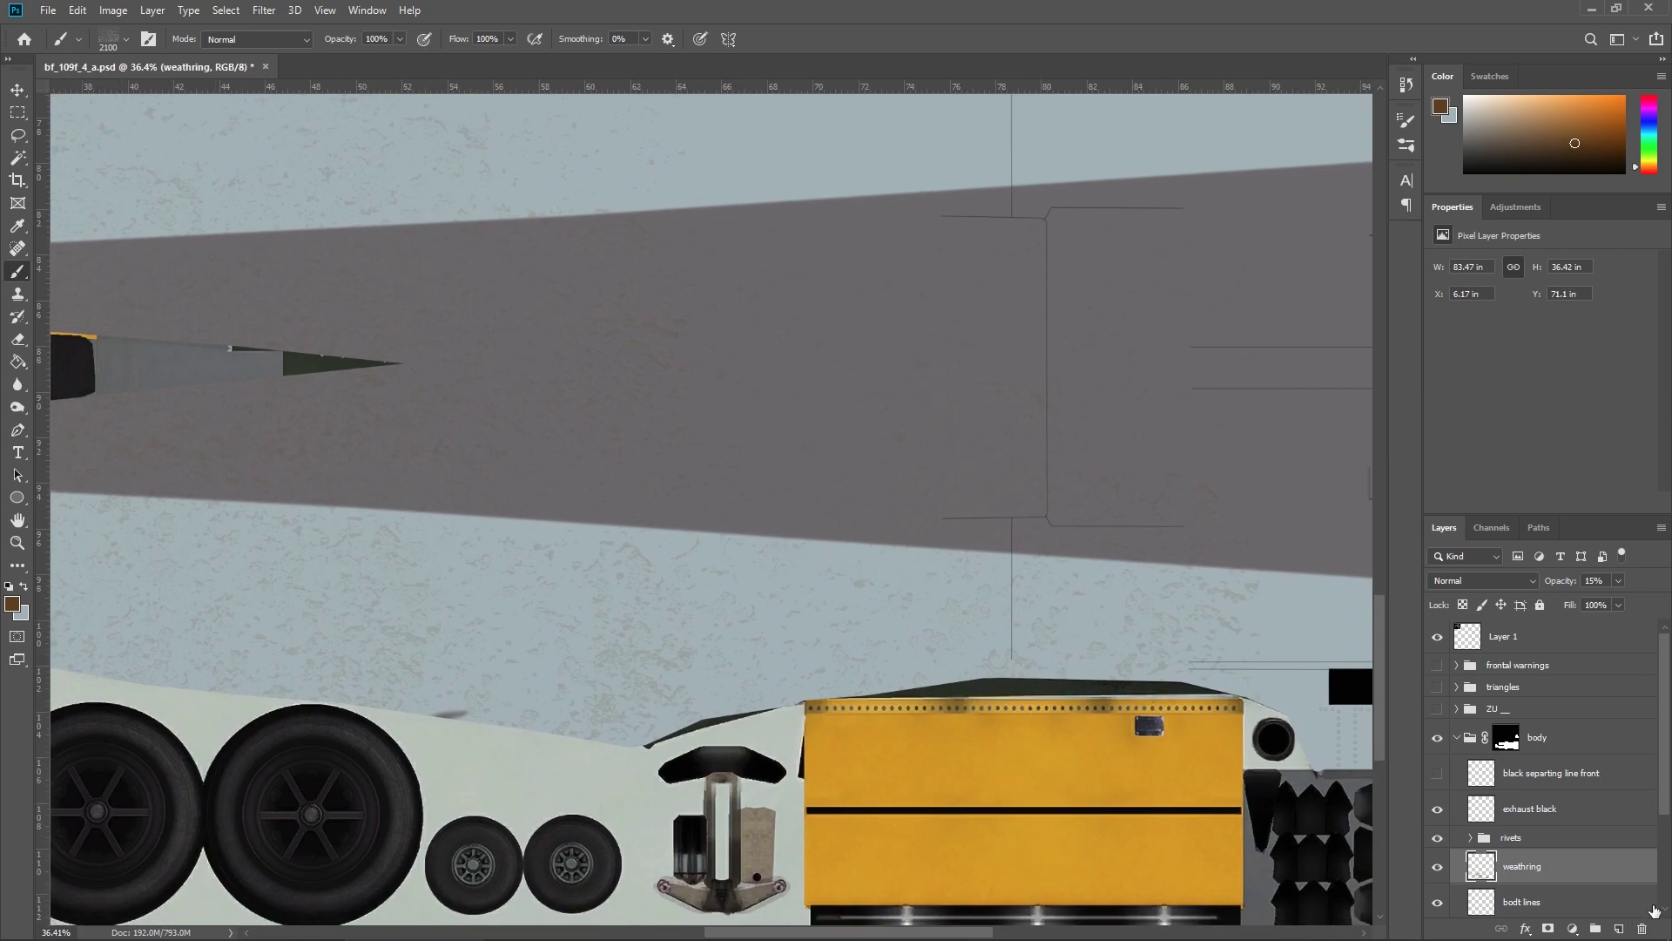
Add a new layer named 'wethering 2'.
{"action": "left_click", "coordinate": [1620, 928]}
{"action": "double_click", "coordinate": [1513, 865]}
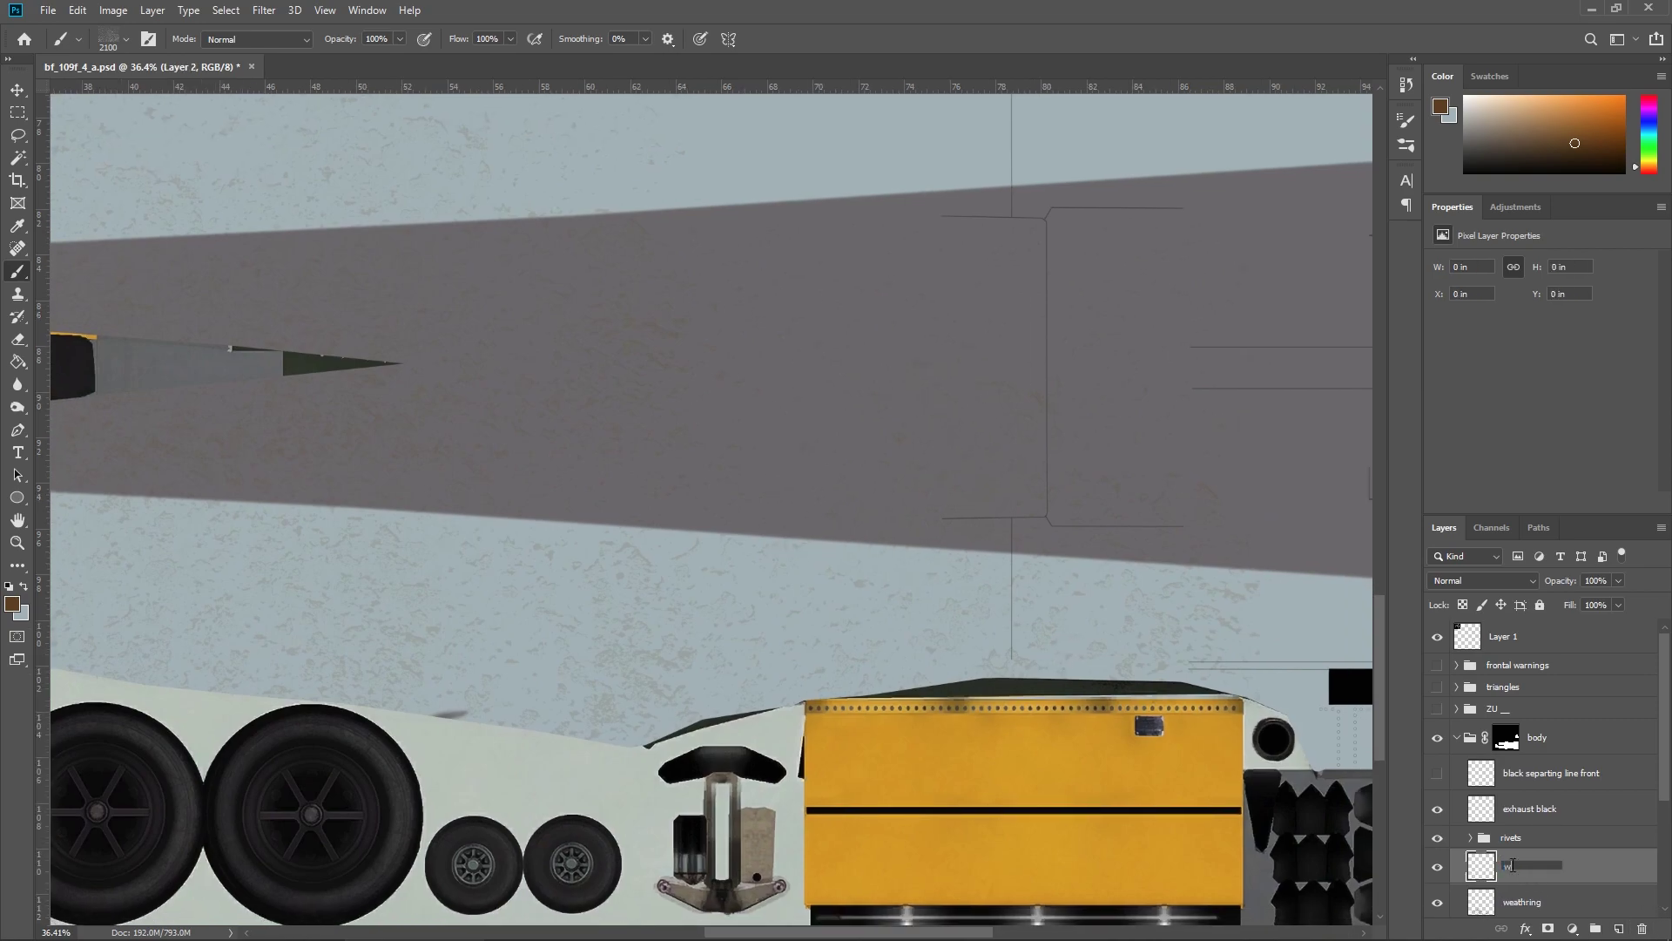
{"action": "type", "text": "wethering 2"}
{"action": "key", "text": "Return"}
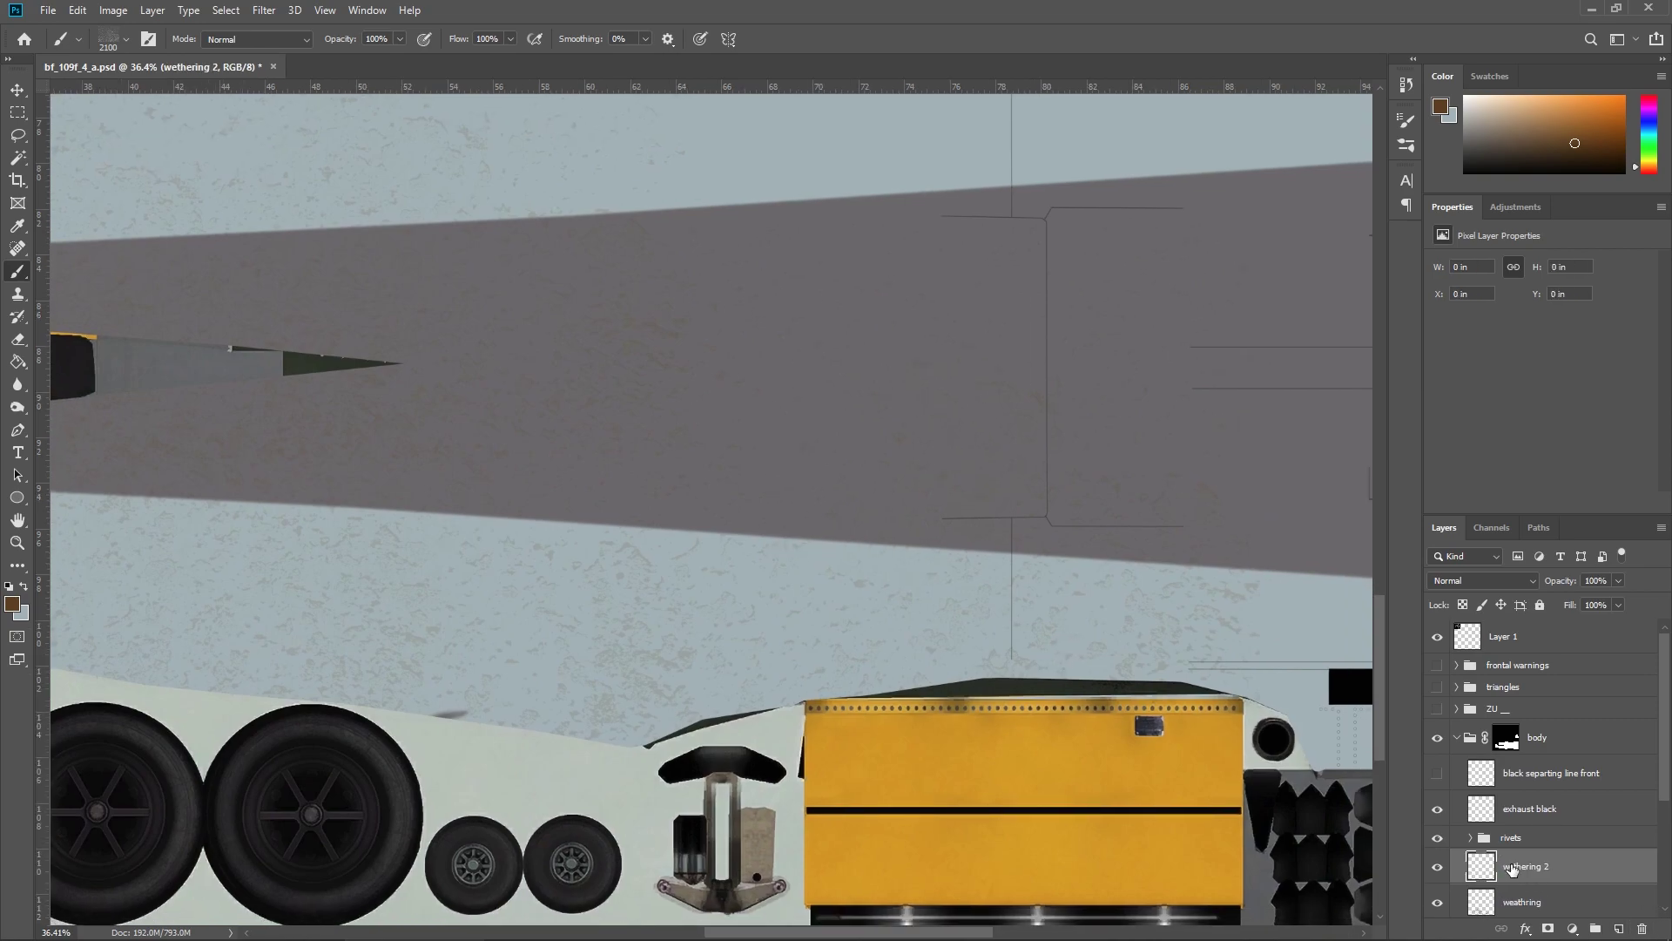
Pick a 3500 px brush from the Free Powder brush folder.
{"action": "left_click", "coordinate": [126, 42]}
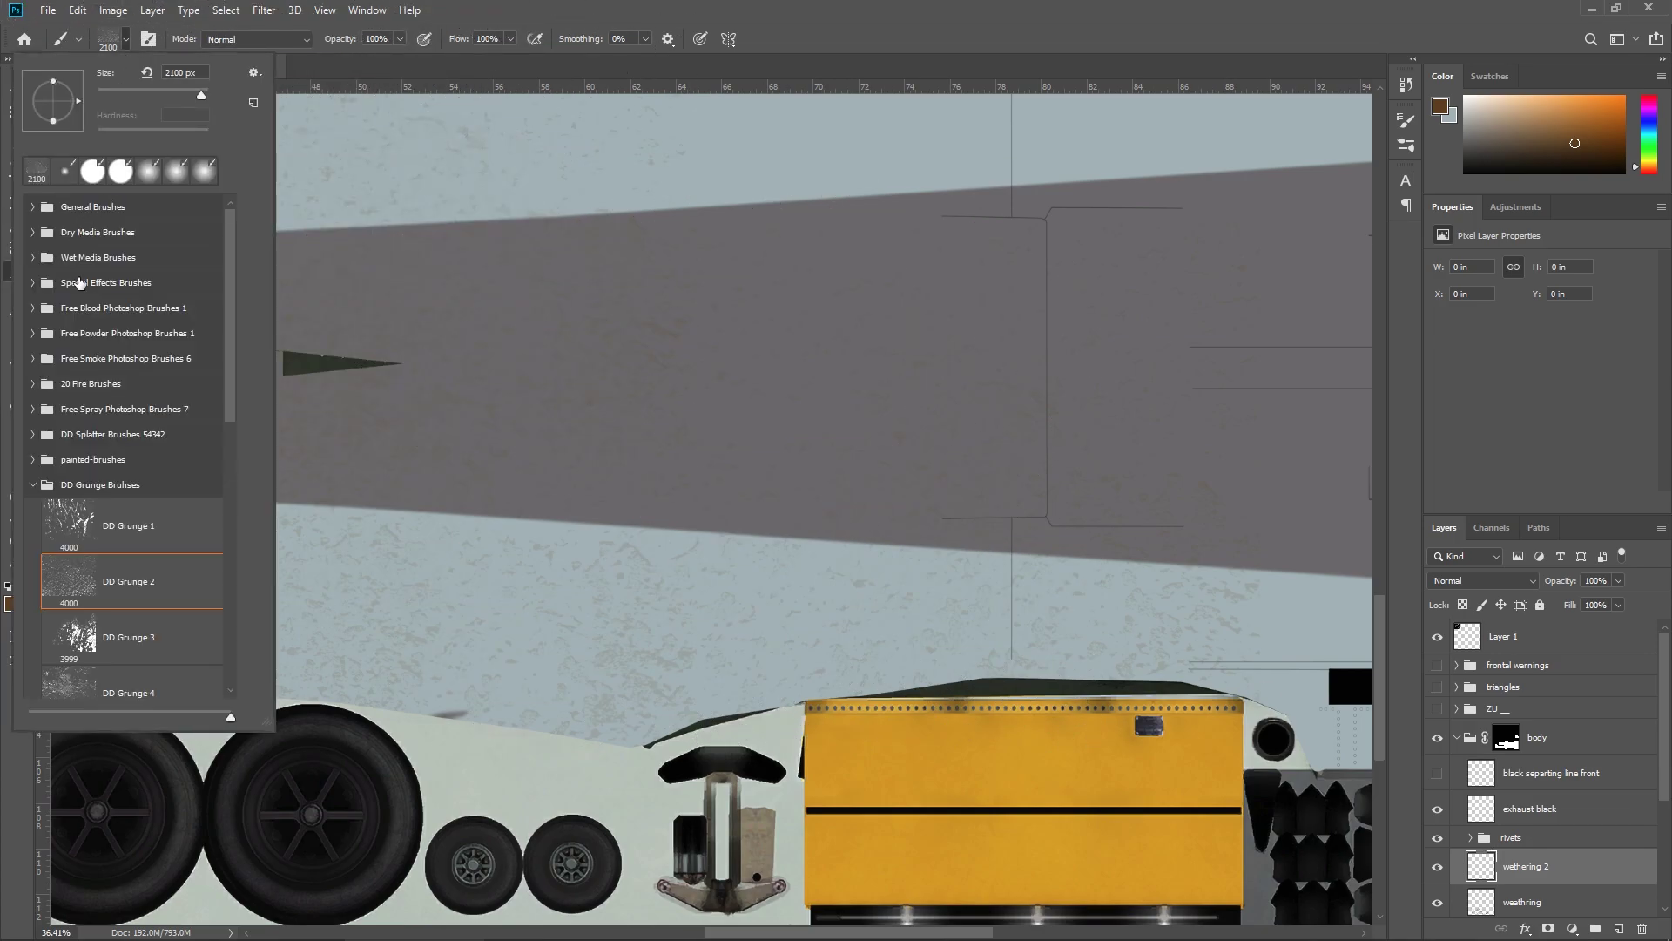
{"action": "left_click", "coordinate": [33, 485]}
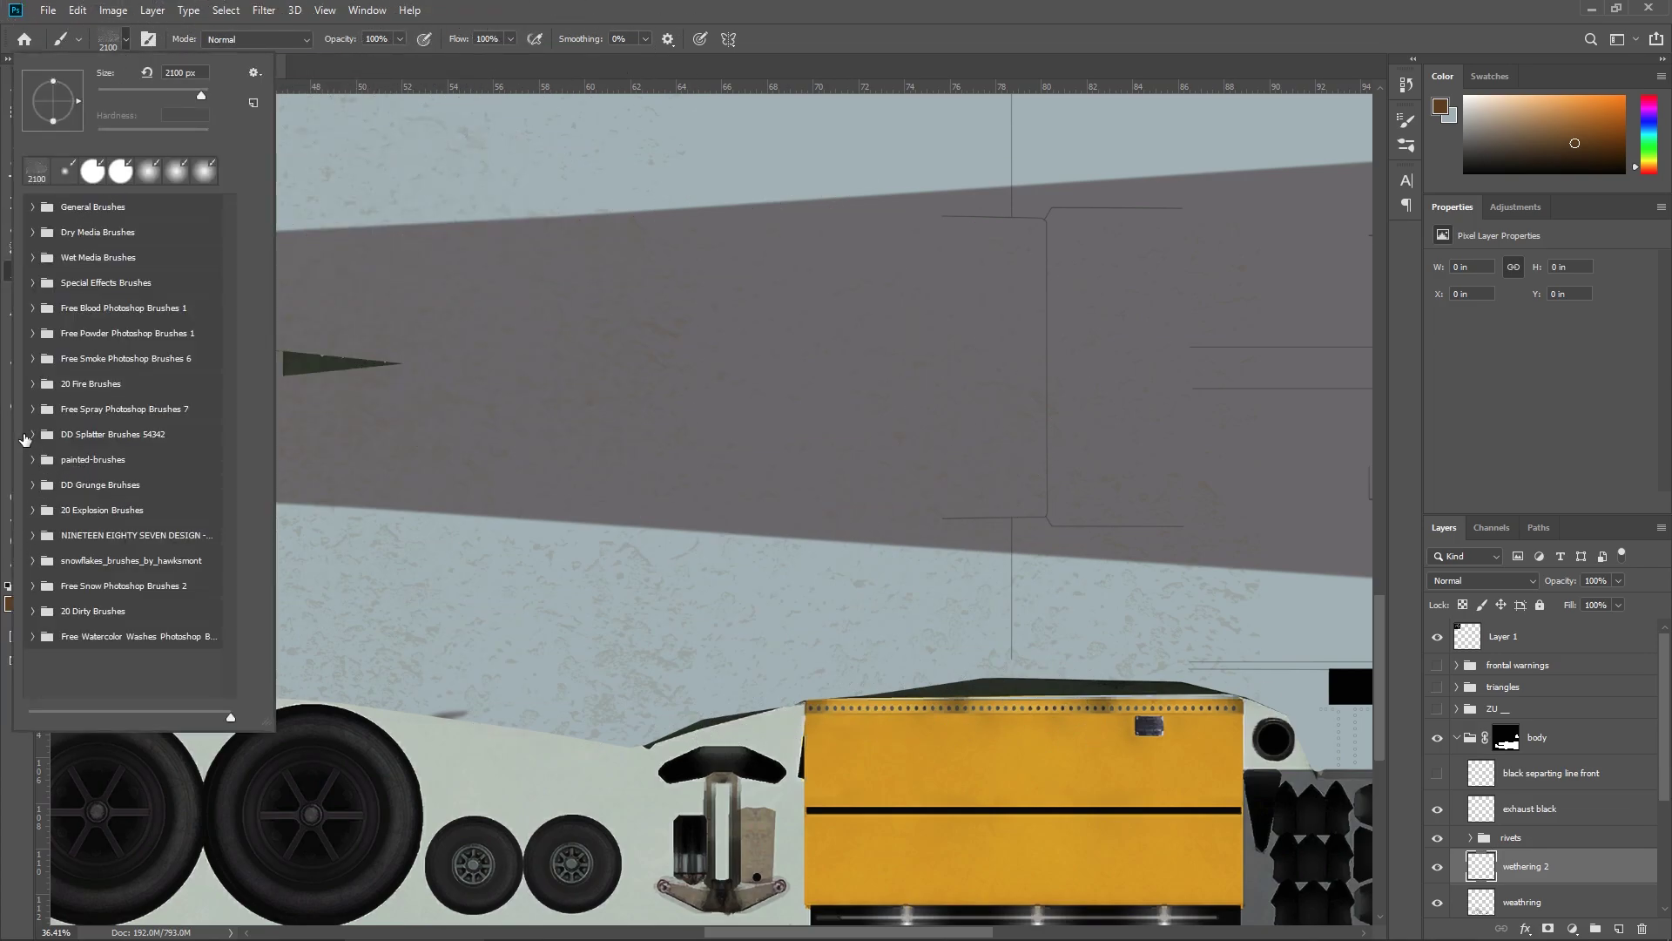
{"action": "left_click", "coordinate": [35, 359]}
{"action": "left_click", "coordinate": [34, 357]}
{"action": "left_click", "coordinate": [32, 332]}
{"action": "left_click", "coordinate": [62, 428]}
{"action": "key", "text": "Return"}
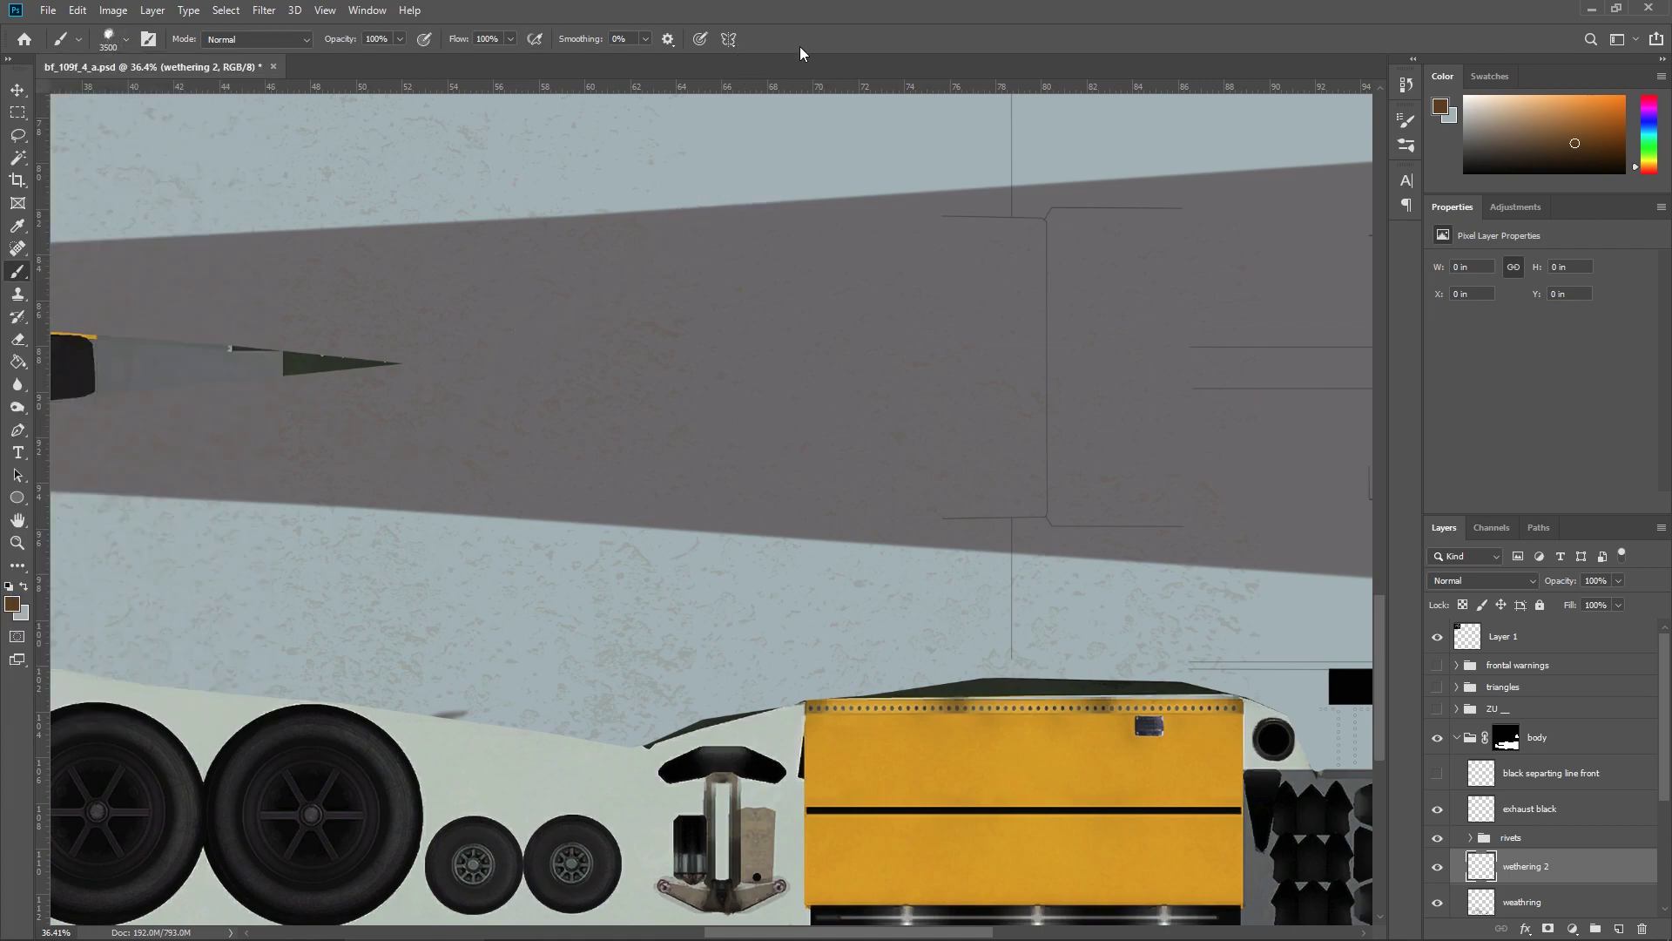
Stamp brown smoke grime at five spots across the fuselage and fade the layer to 22%.
{"action": "scroll", "coordinate": [833, 333], "scroll_direction": "down", "scroll_amount": 5}
{"action": "left_click", "coordinate": [763, 410]}
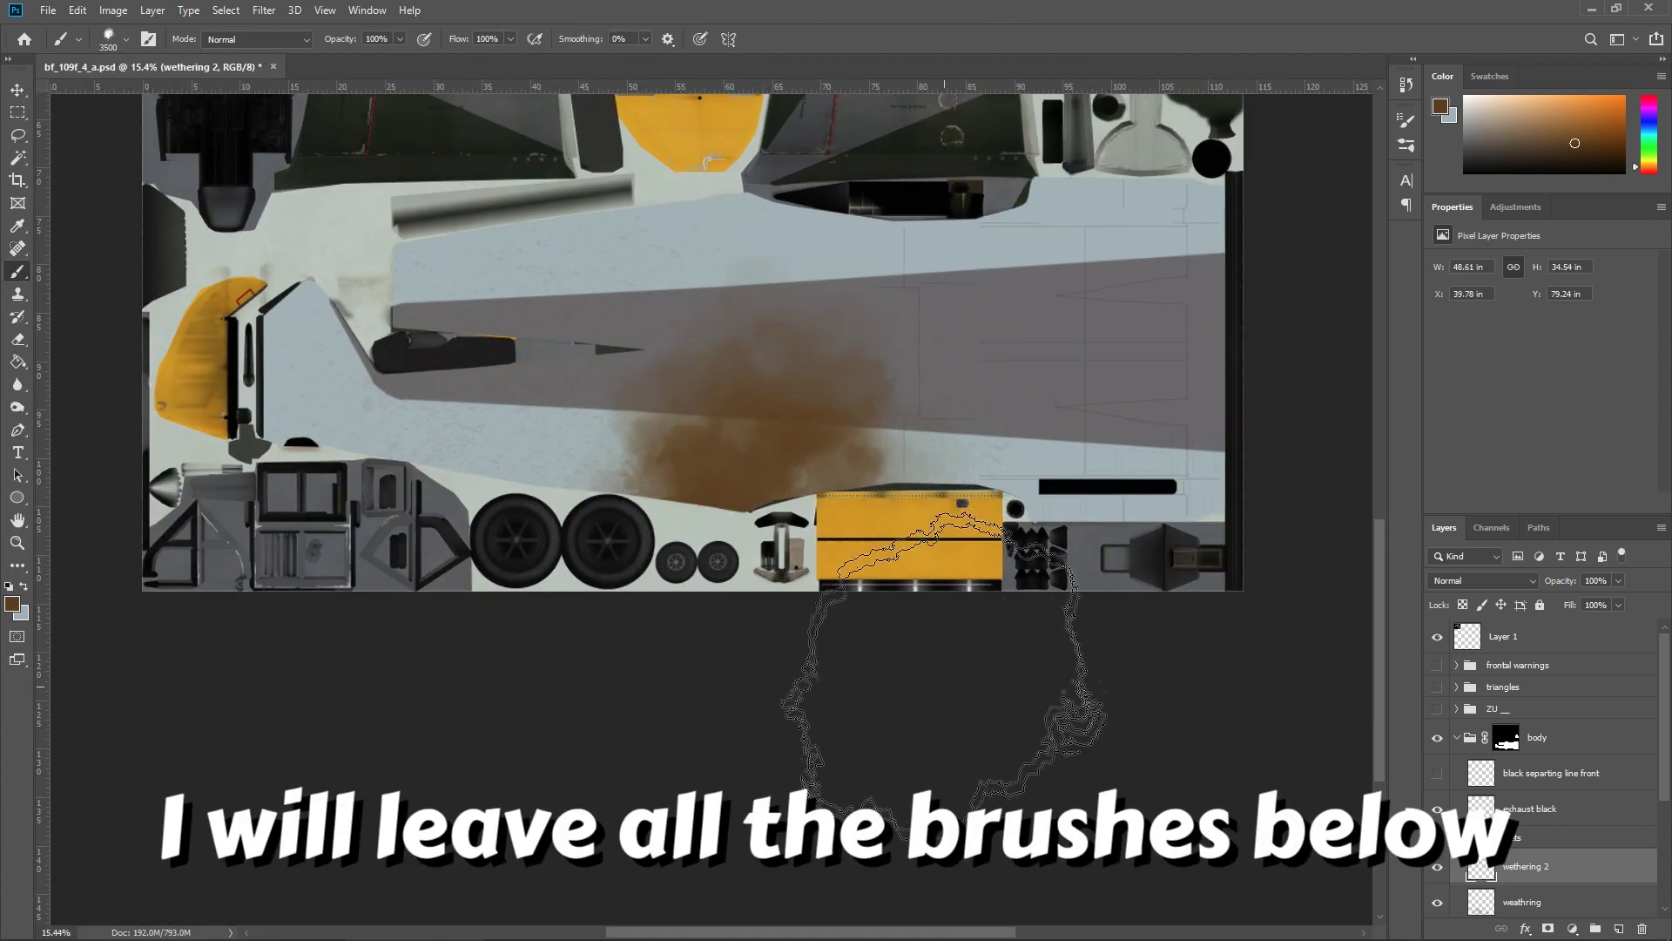
{"action": "left_click", "coordinate": [1102, 514]}
{"action": "left_click", "coordinate": [1028, 201]}
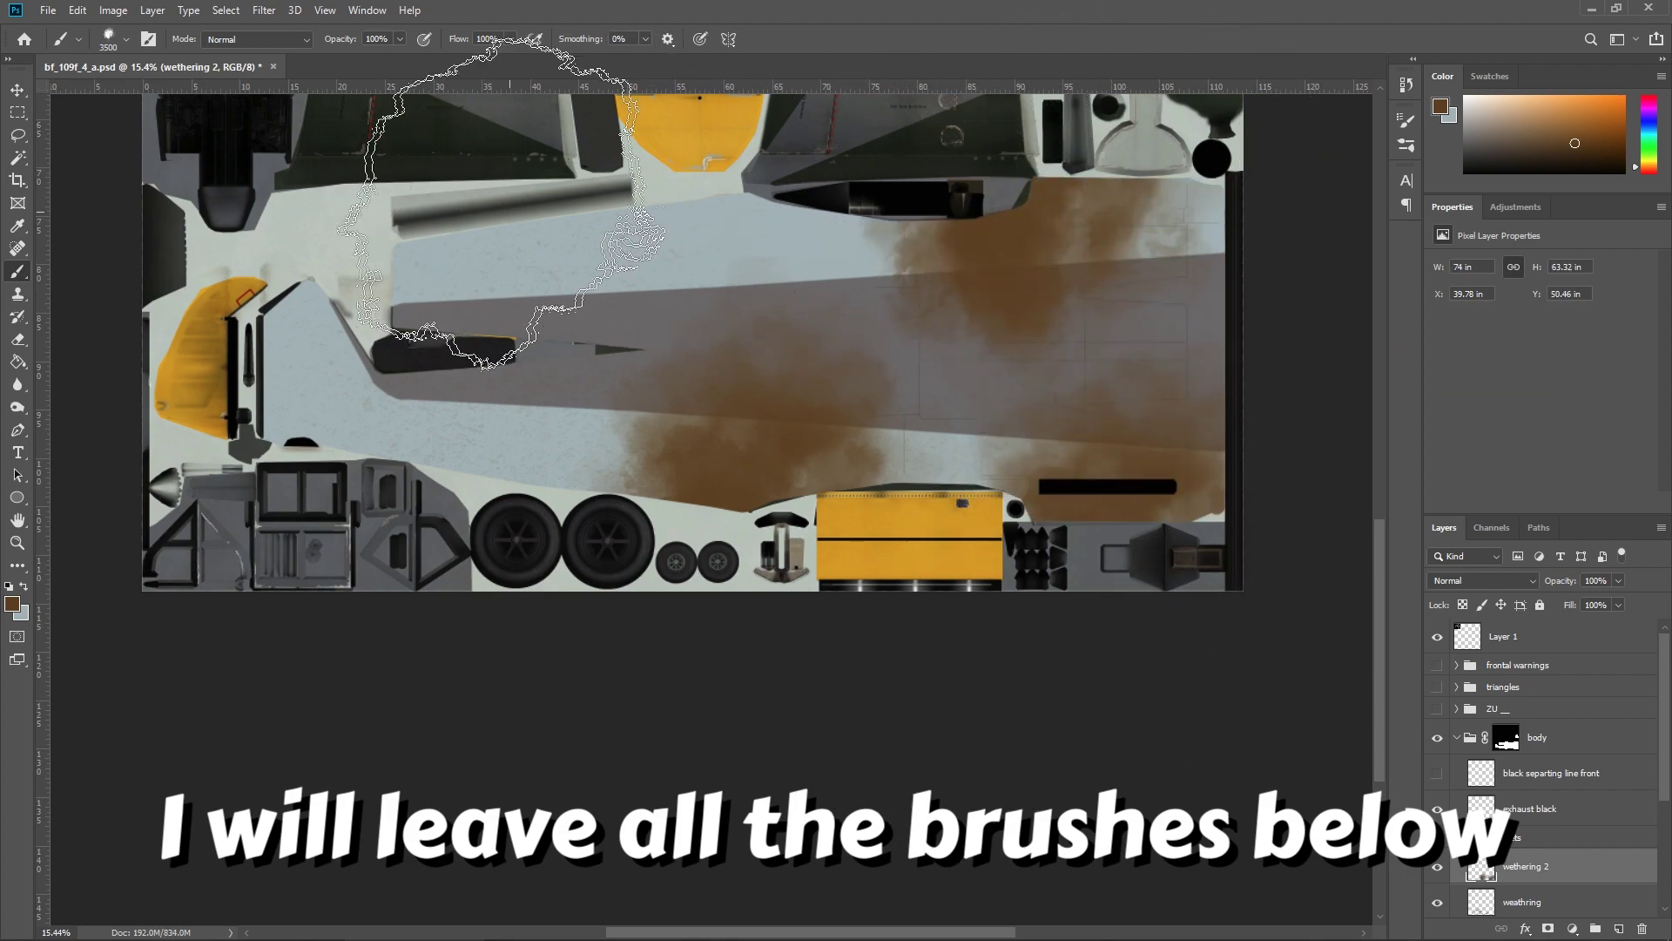
{"action": "left_click", "coordinate": [553, 392]}
{"action": "left_click", "coordinate": [248, 592]}
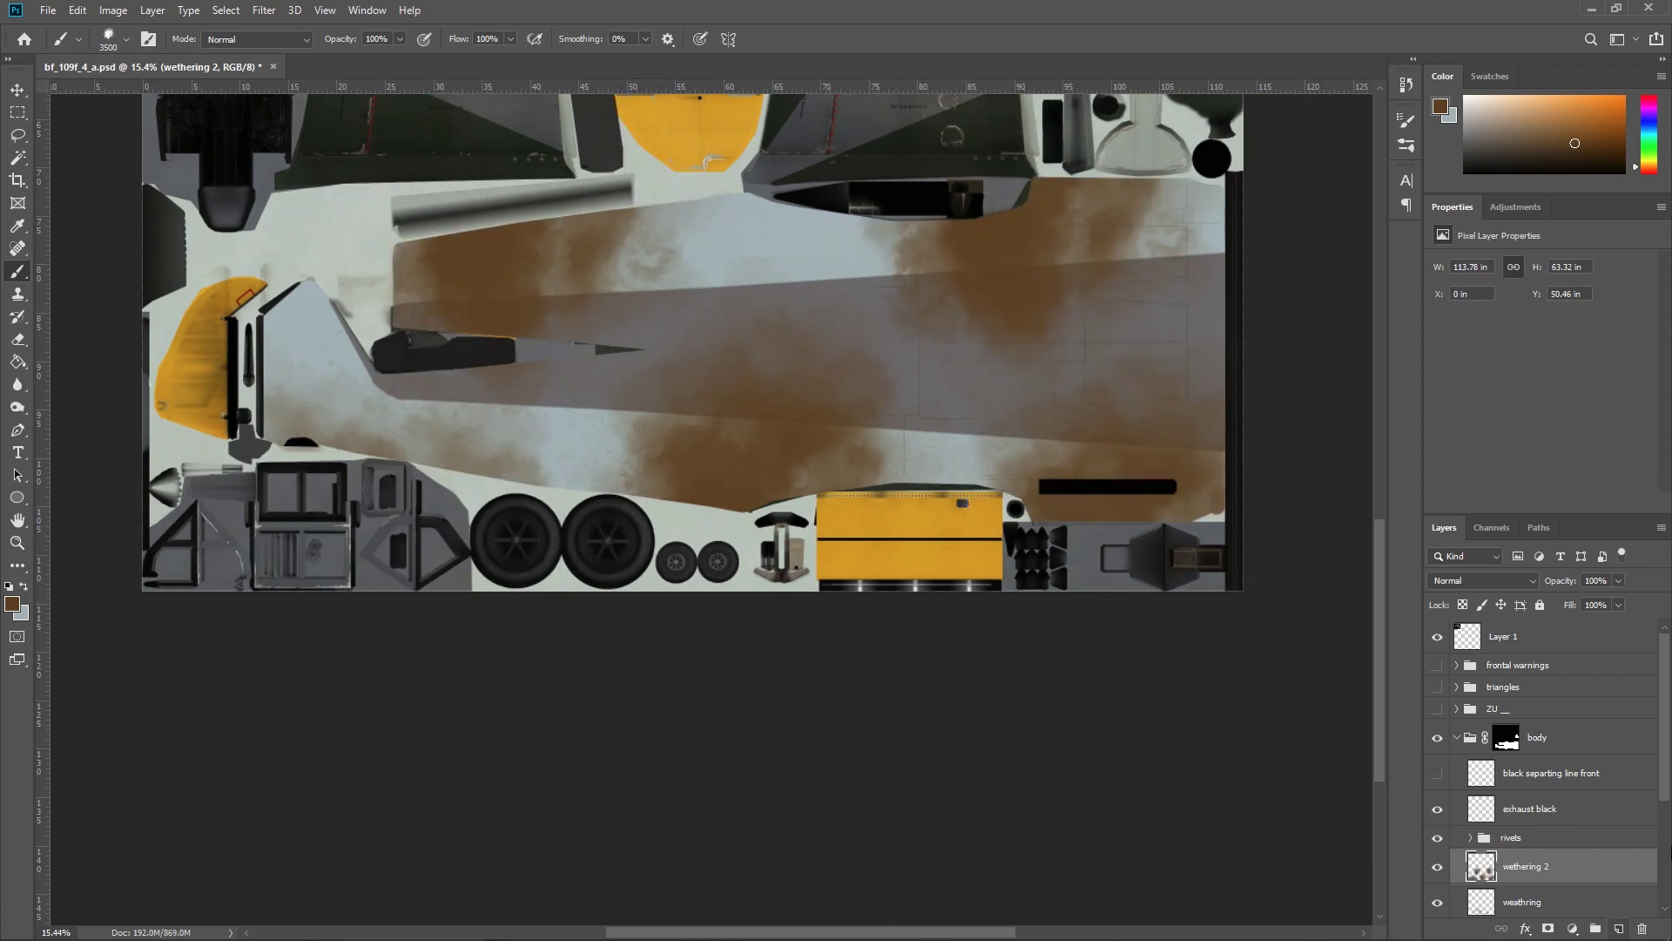
{"action": "left_click_drag", "start_coordinate": [1622, 580], "coordinate": [1558, 605]}
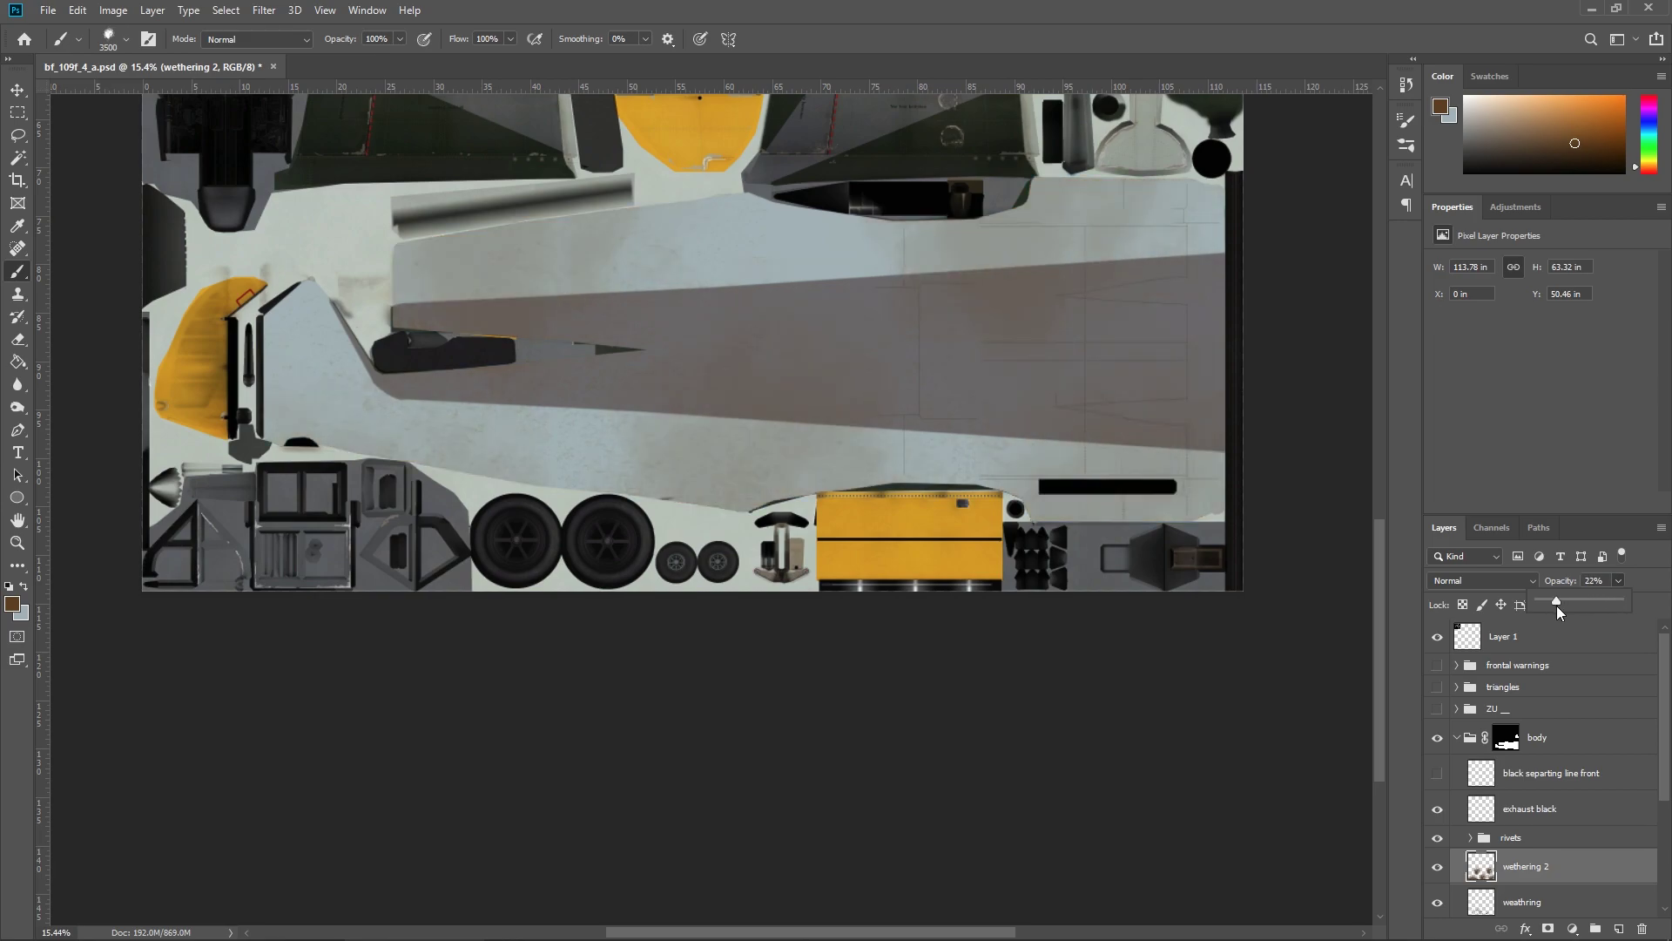
{"action": "left_click_drag", "start_coordinate": [1094, 400], "coordinate": [1025, 526]}
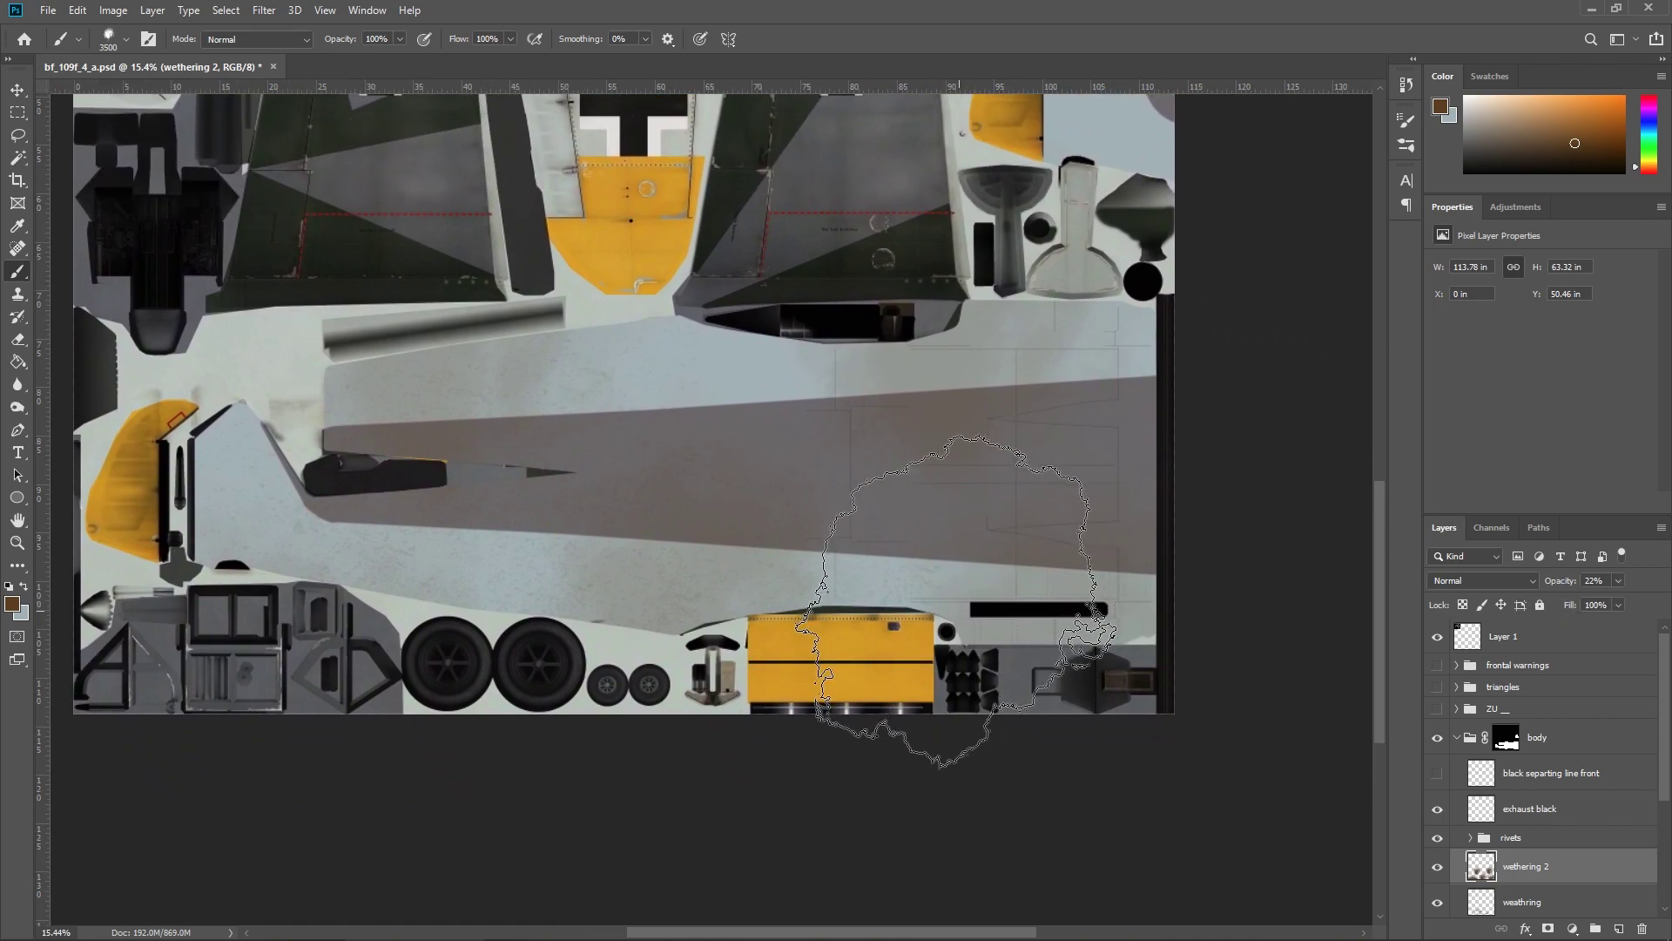
Add a new body line darkening layer and check the brush presets.
{"action": "scroll", "coordinate": [941, 519], "scroll_direction": "up", "scroll_amount": 6}
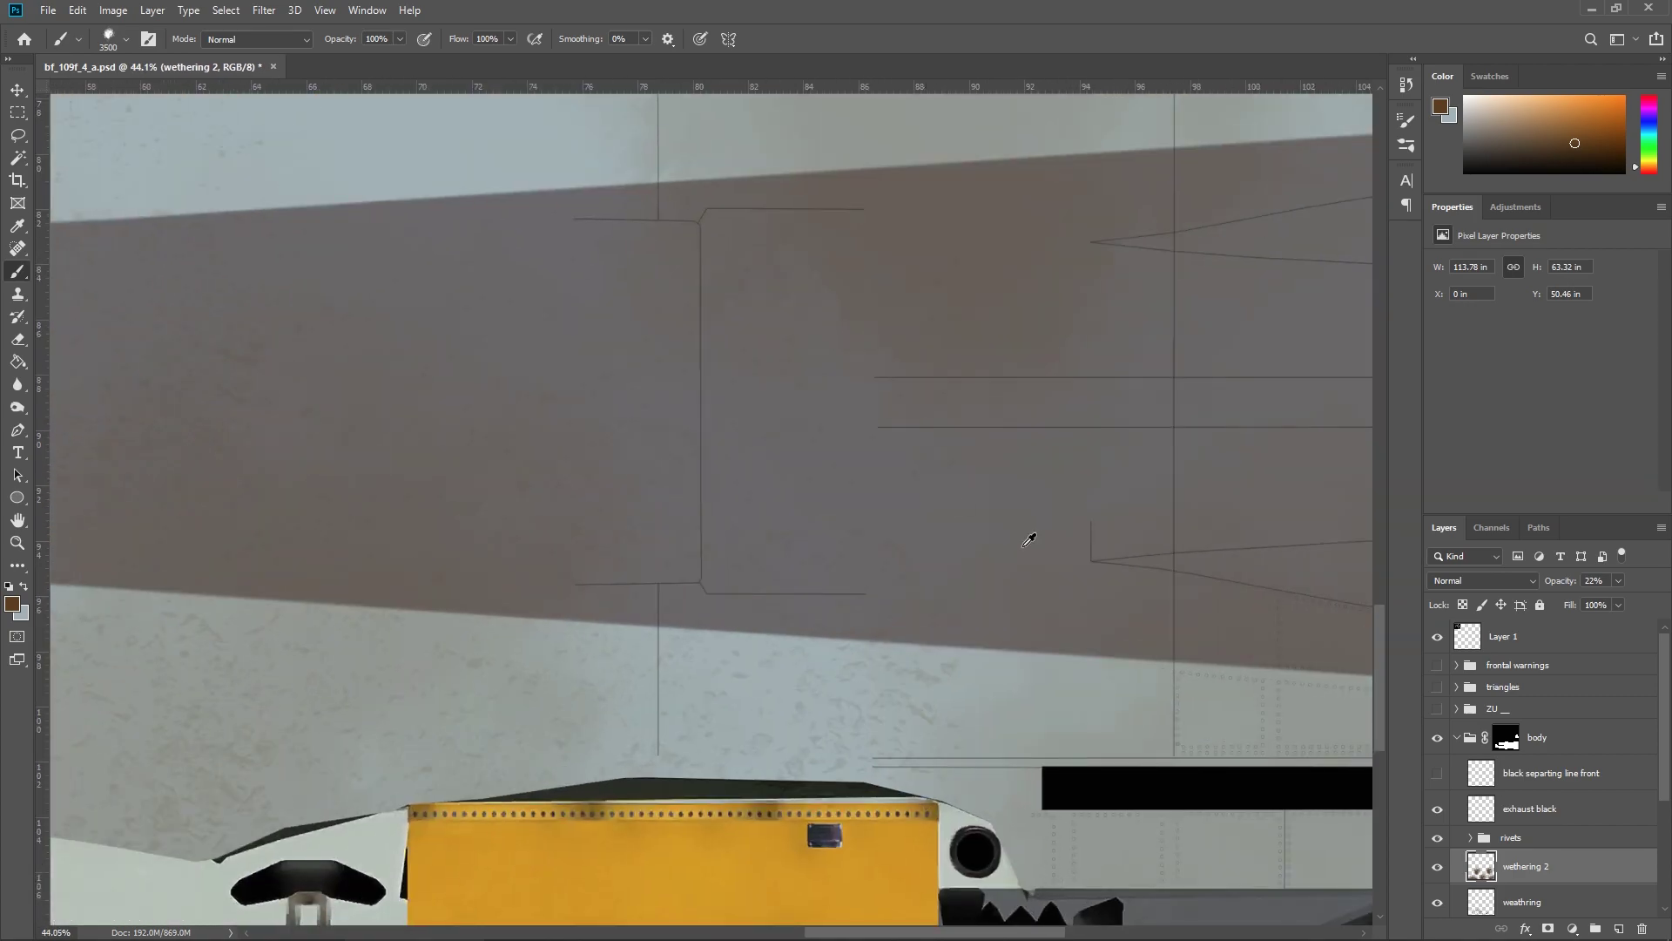
{"action": "left_click", "coordinate": [1619, 928]}
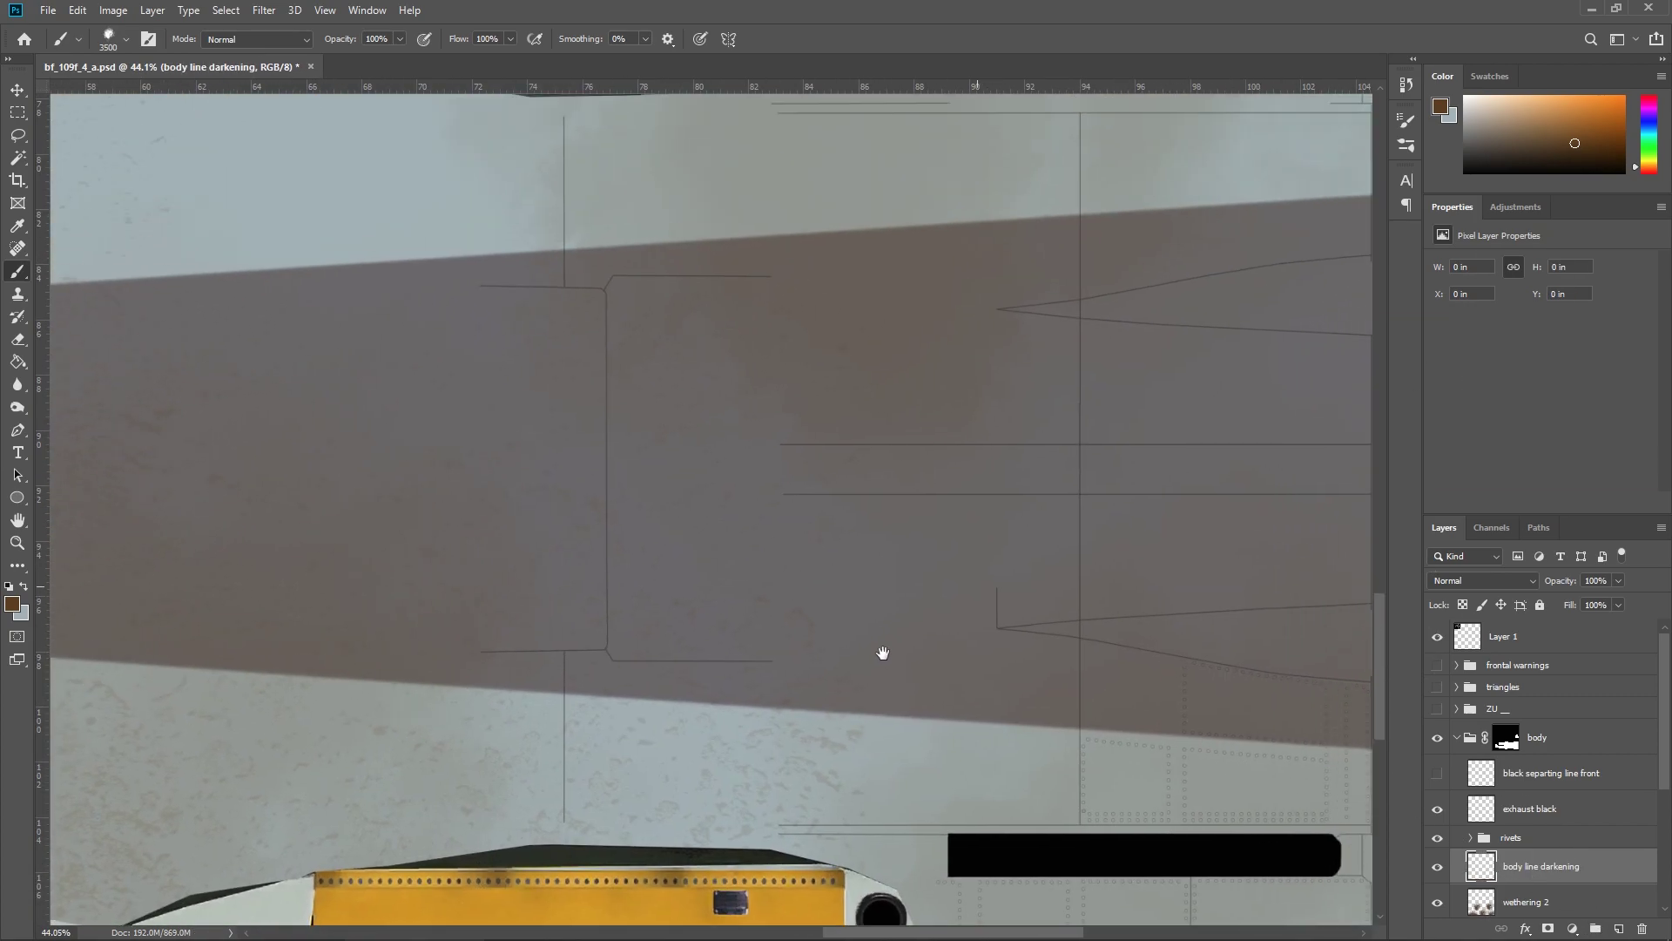
{"action": "left_click_drag", "start_coordinate": [880, 653], "coordinate": [105, 85]}
{"action": "left_click", "coordinate": [126, 39]}
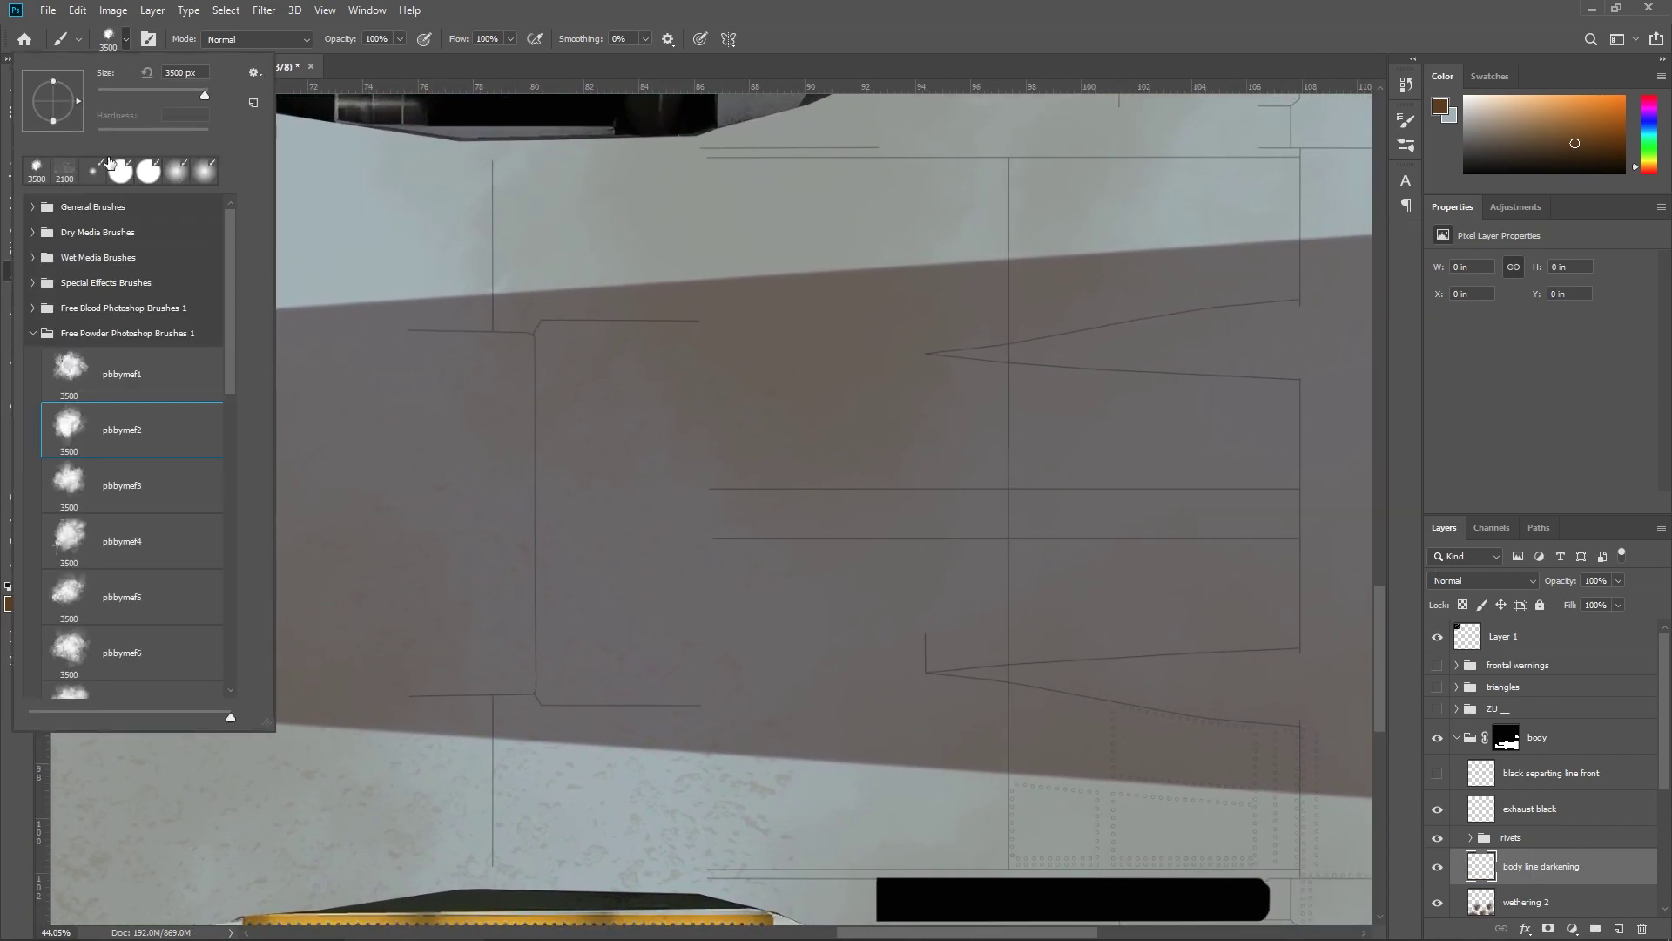
{"action": "left_click", "coordinate": [130, 41]}
{"action": "scroll", "coordinate": [1583, 778], "scroll_direction": "down", "scroll_amount": 3}
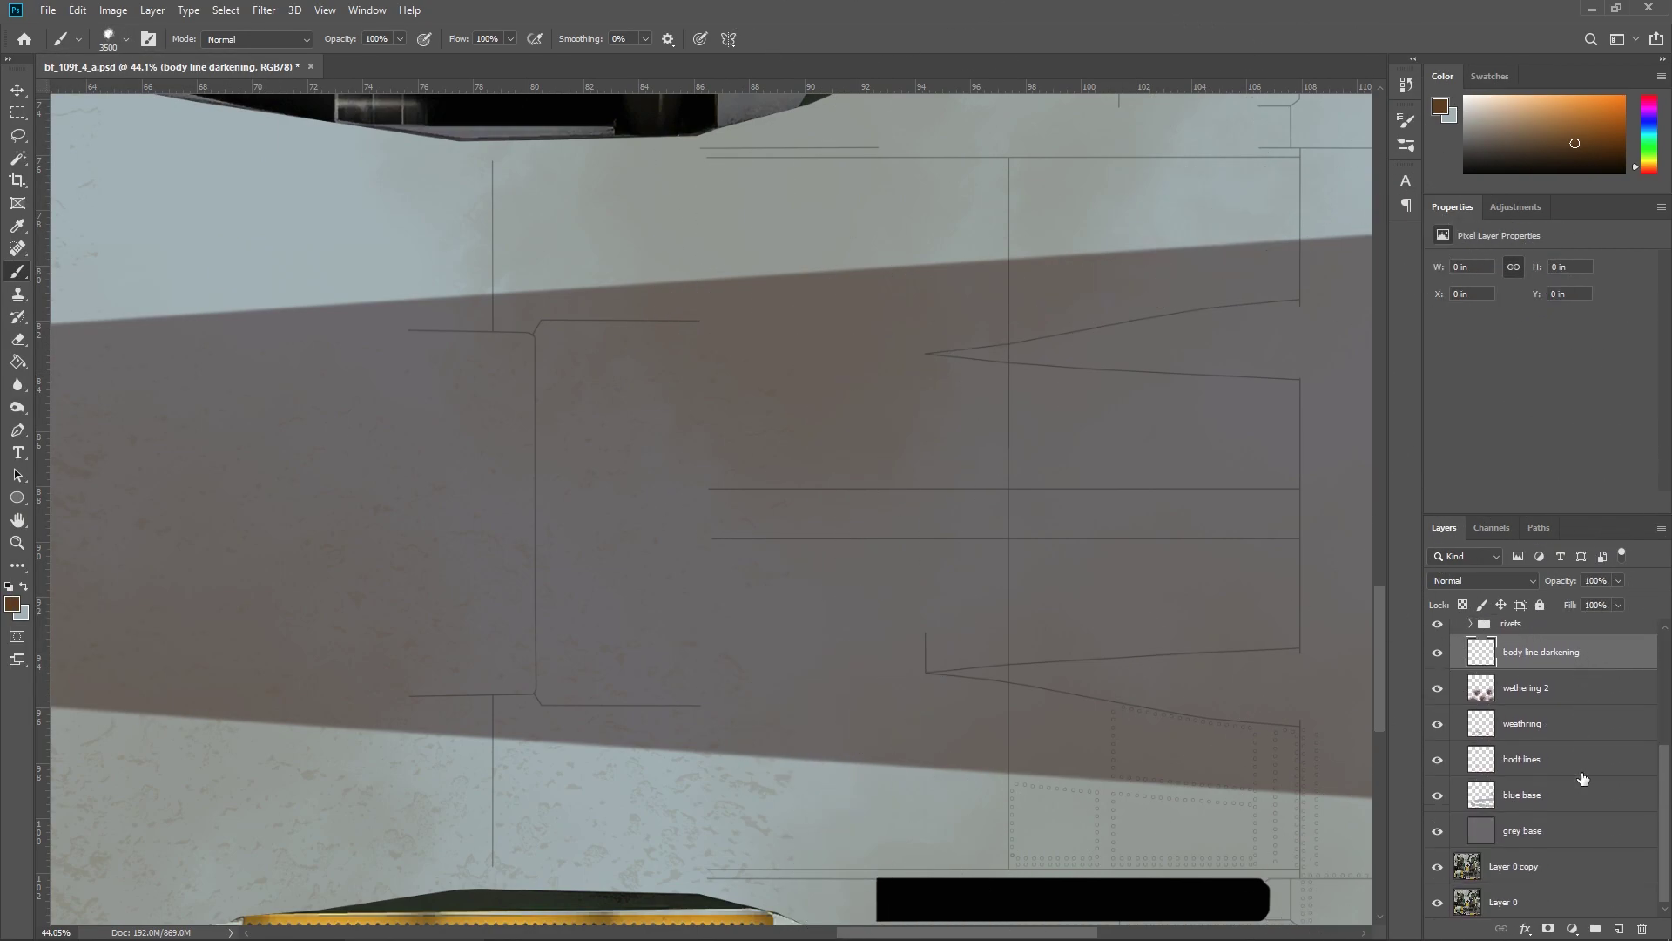
Give the bodt lines layer a dark orange-red outer glow with wider spread and 76 px size.
{"action": "left_click", "coordinate": [1542, 767]}
{"action": "right_click", "coordinate": [1542, 767]}
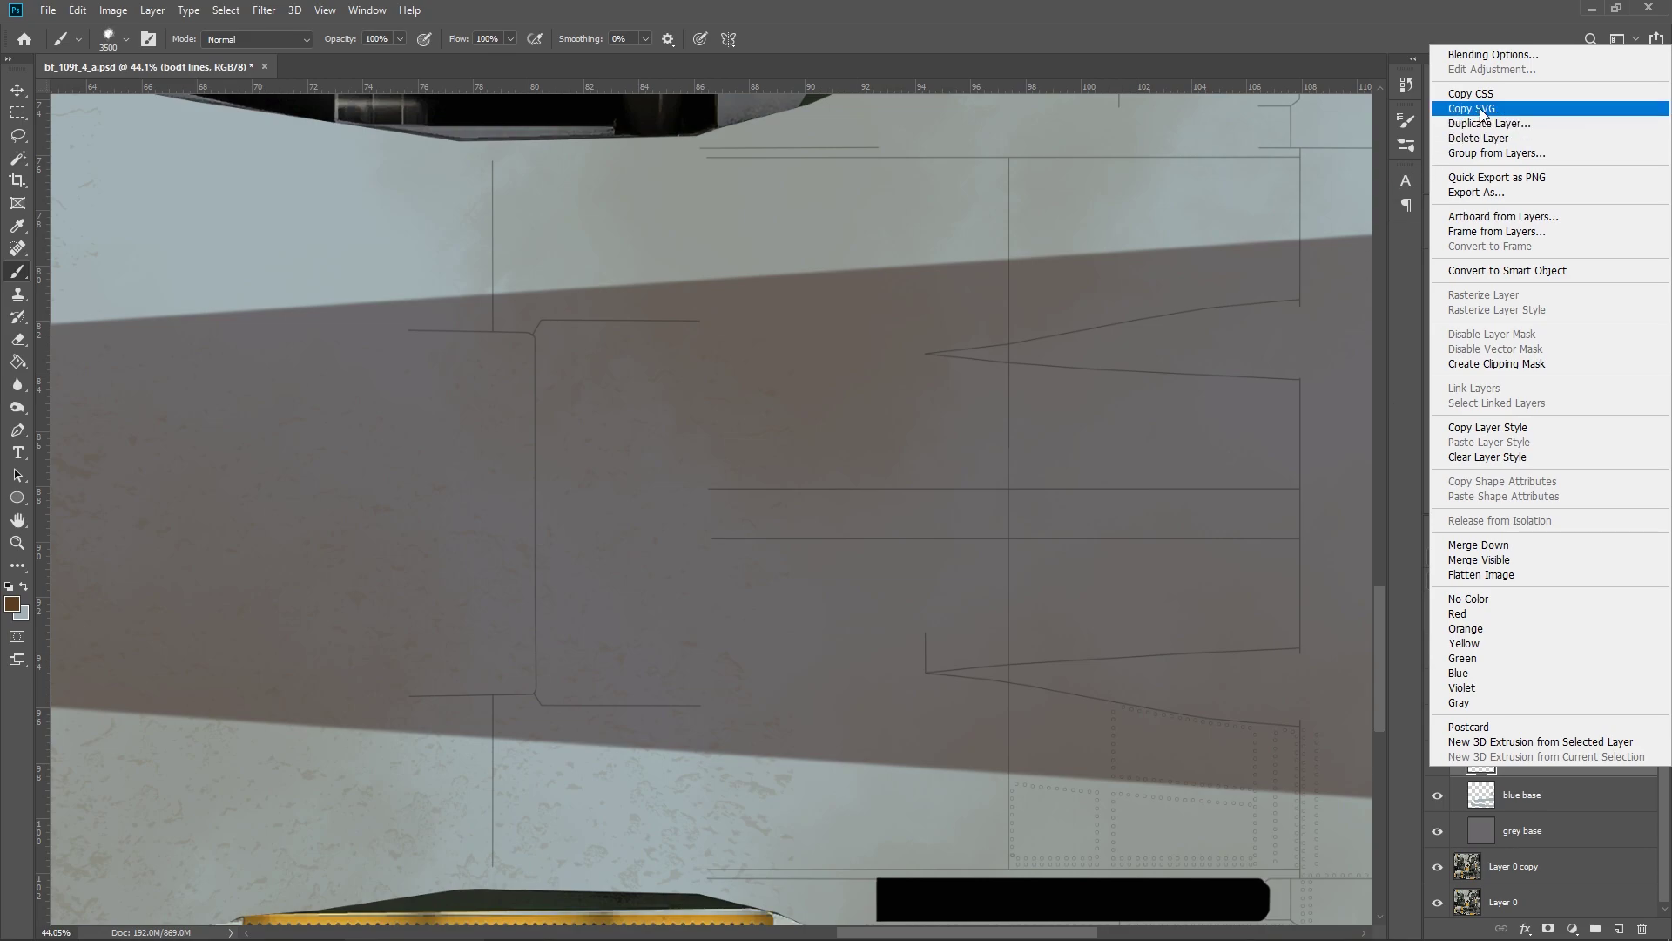
{"action": "left_click", "coordinate": [1495, 56]}
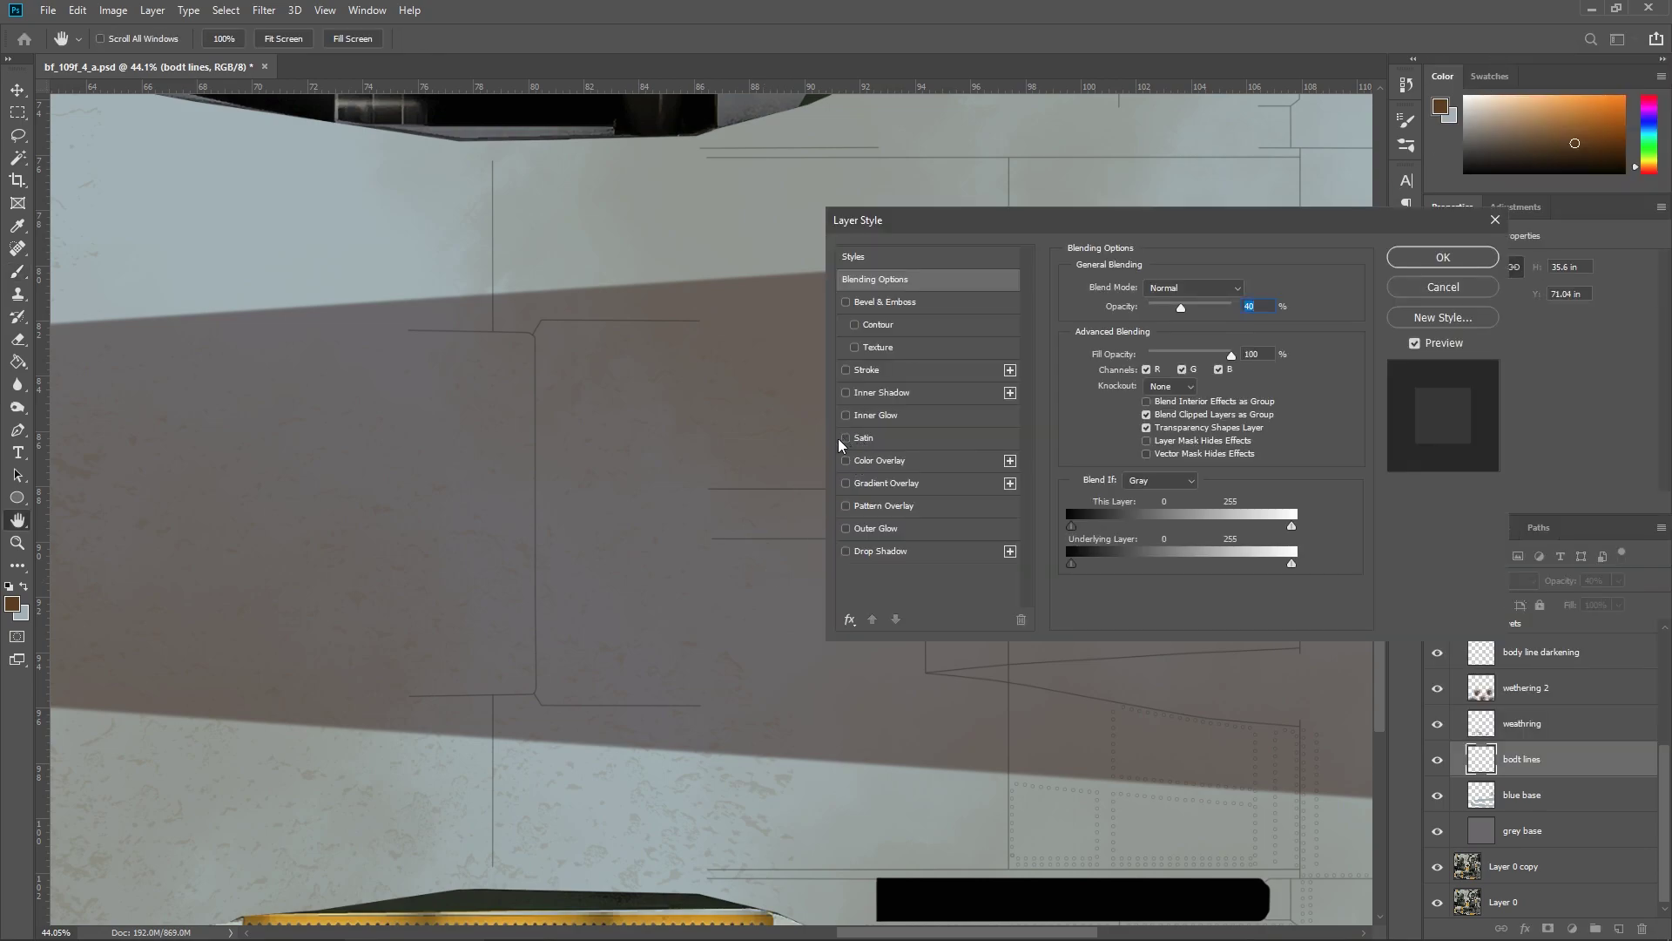
{"action": "left_click", "coordinate": [845, 529]}
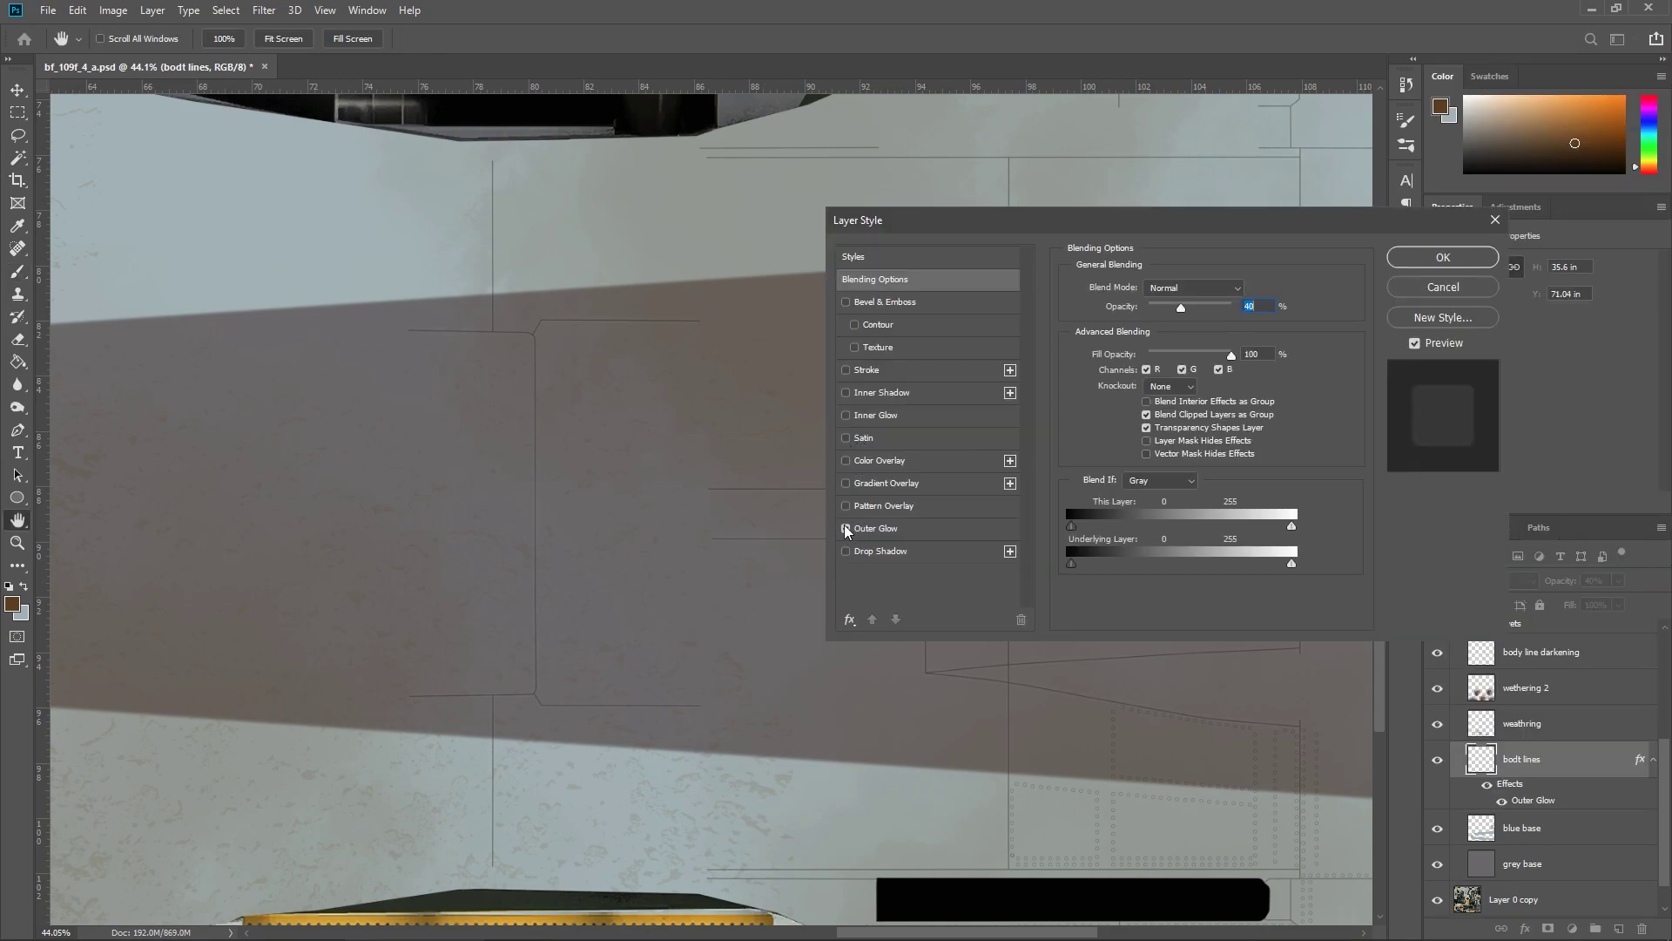
{"action": "left_click", "coordinate": [884, 531]}
{"action": "left_click", "coordinate": [1111, 348]}
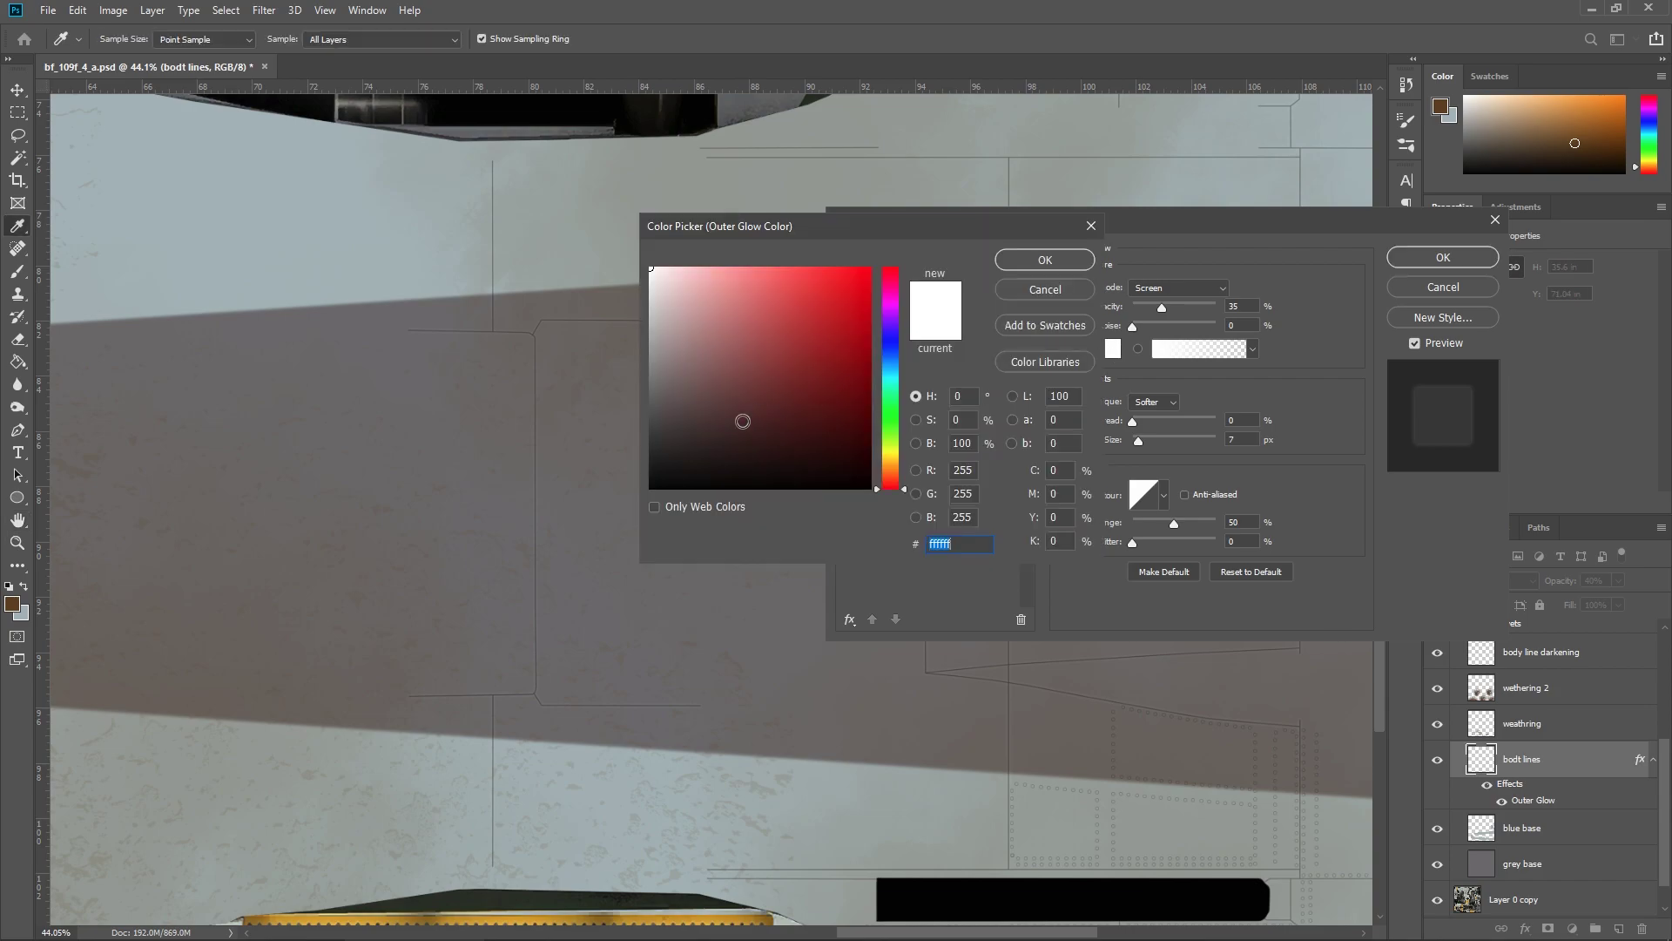
{"action": "left_click", "coordinate": [754, 405]}
{"action": "left_click", "coordinate": [891, 481]}
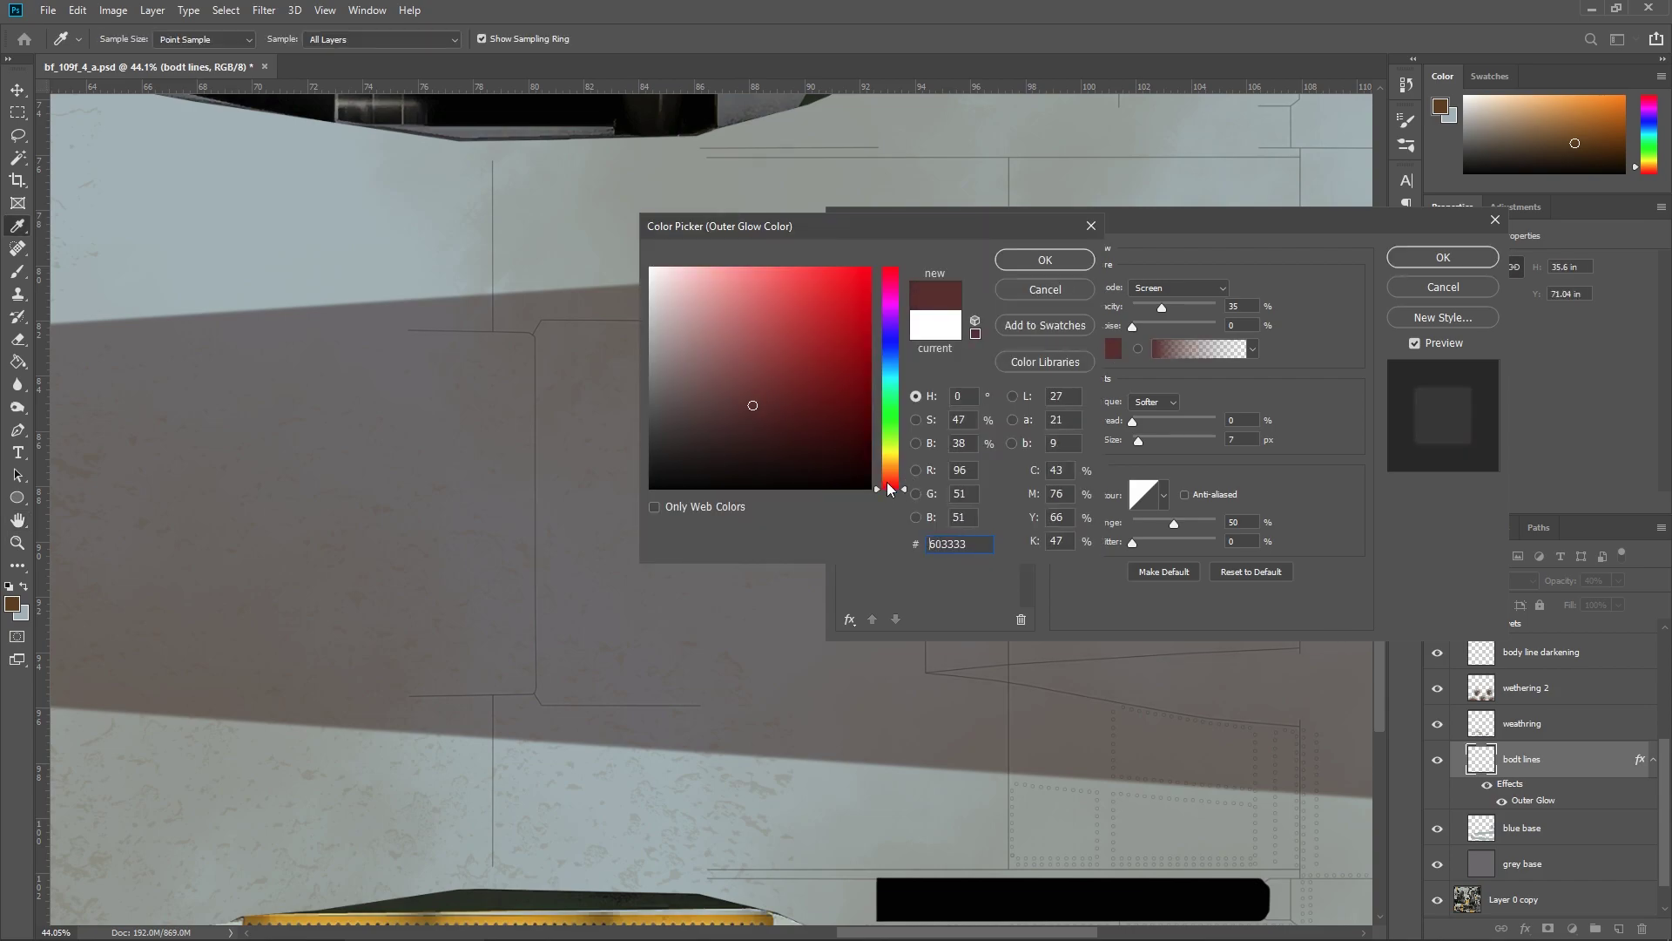
{"action": "left_click", "coordinate": [767, 416]}
{"action": "left_click", "coordinate": [1044, 259]}
{"action": "mouse_move", "coordinate": [1132, 423]}
{"action": "left_mouse_down"}
{"action": "mouse_move", "coordinate": [1161, 442]}
{"action": "mouse_move", "coordinate": [1139, 424]}
{"action": "left_mouse_up"}
{"action": "left_click_drag", "start_coordinate": [1216, 308], "coordinate": [1204, 308]}
Try black then dark brown glow at 51 px, cancel the Layer Style, and fit the canvas.
{"action": "left_click", "coordinate": [1112, 349]}
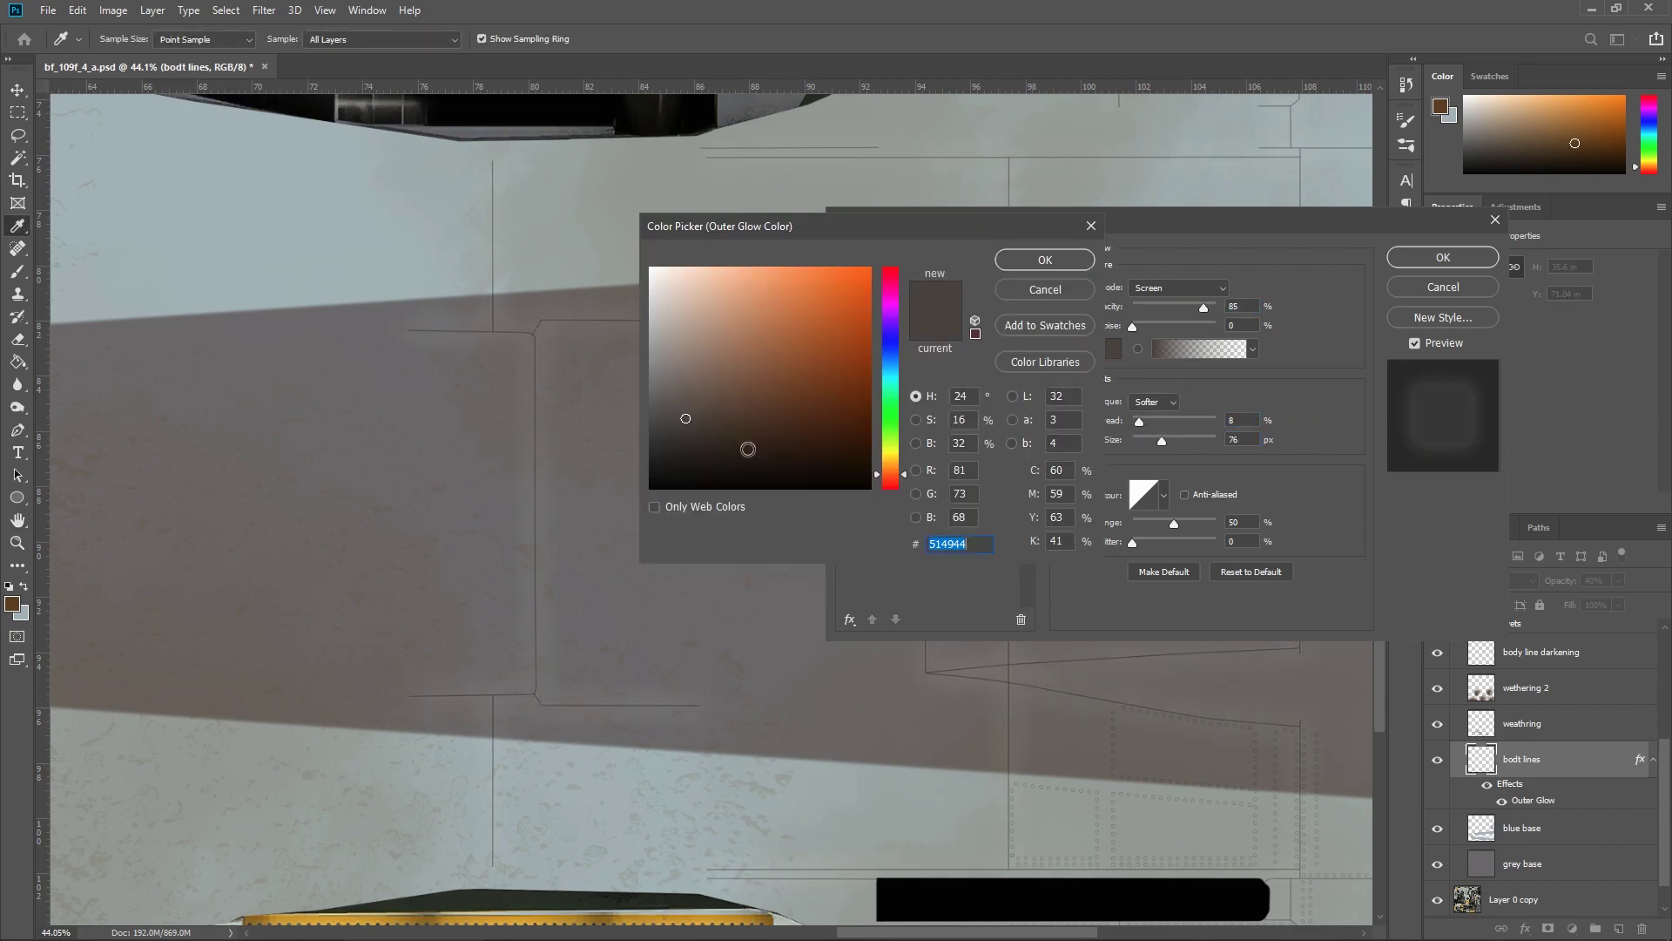
{"action": "type", "text": "000000"}
{"action": "key", "text": "Return"}
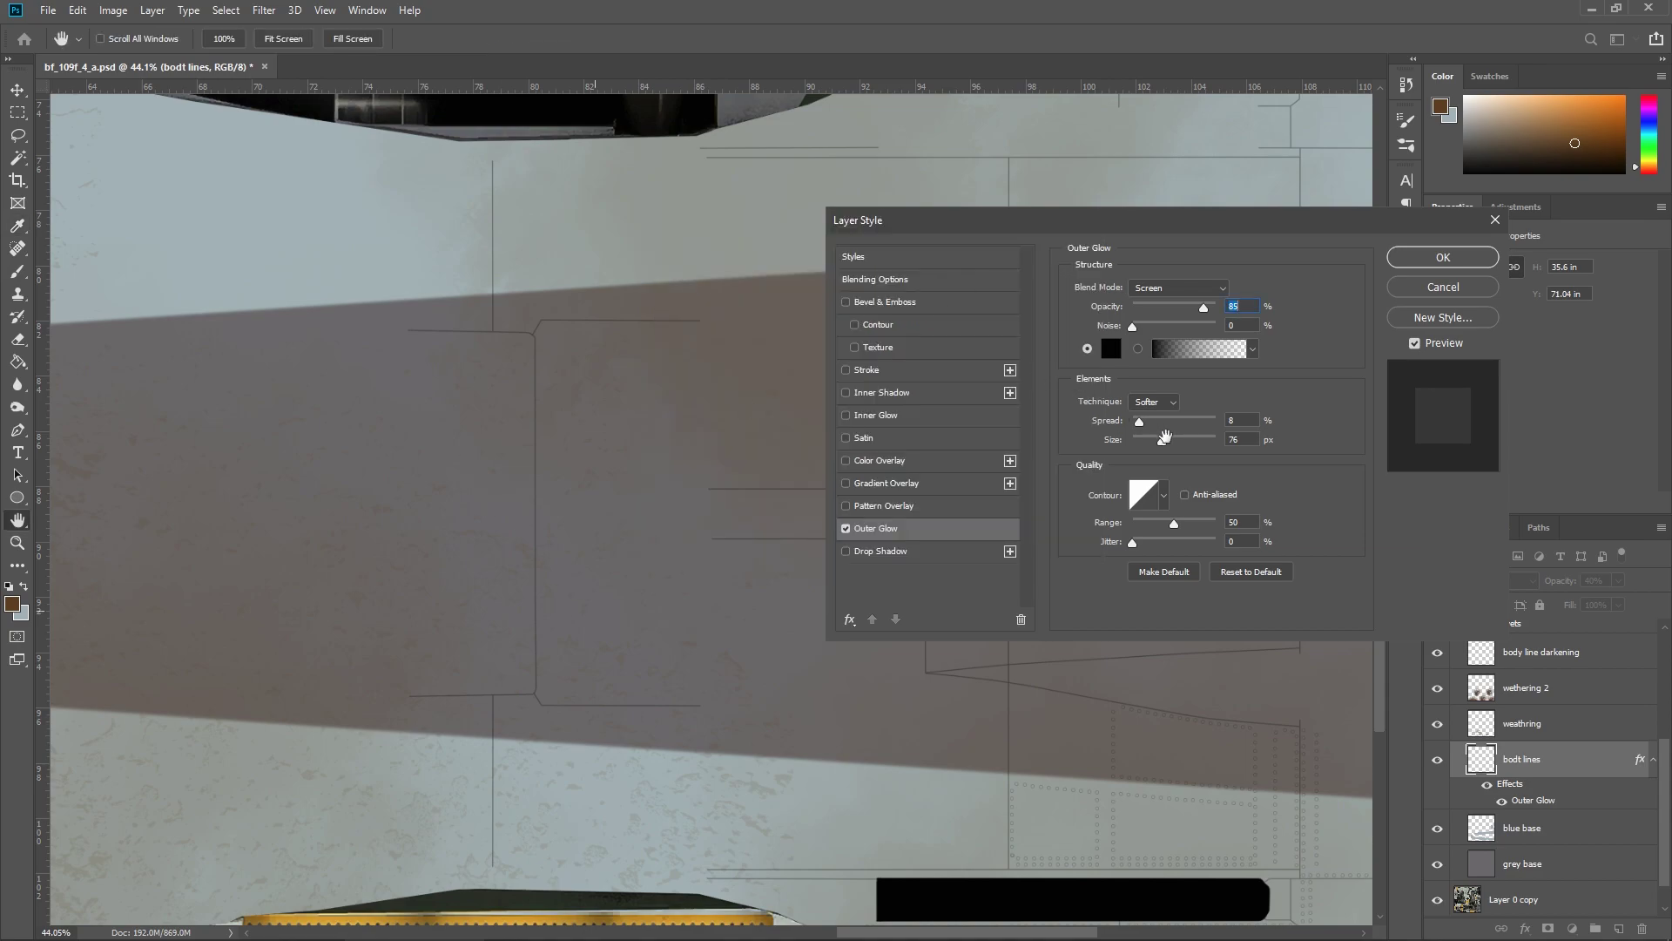
{"action": "left_click_drag", "start_coordinate": [1158, 438], "coordinate": [1146, 420]}
{"action": "left_click_drag", "start_coordinate": [1137, 423], "coordinate": [1144, 421]}
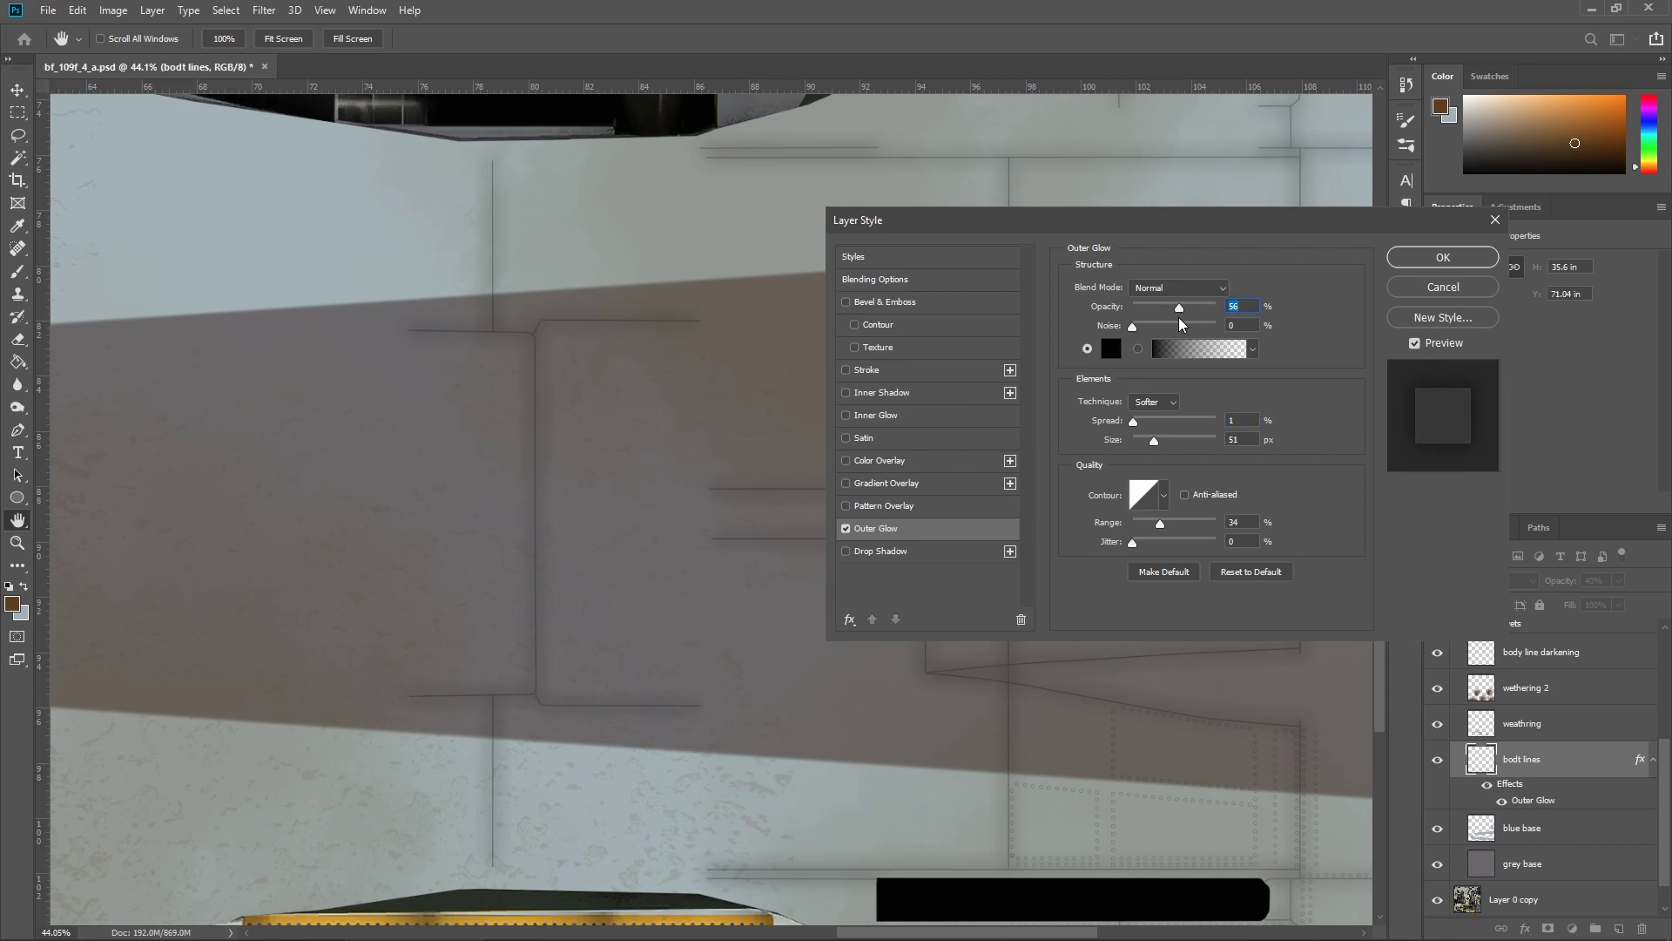
{"action": "left_click", "coordinate": [1111, 348]}
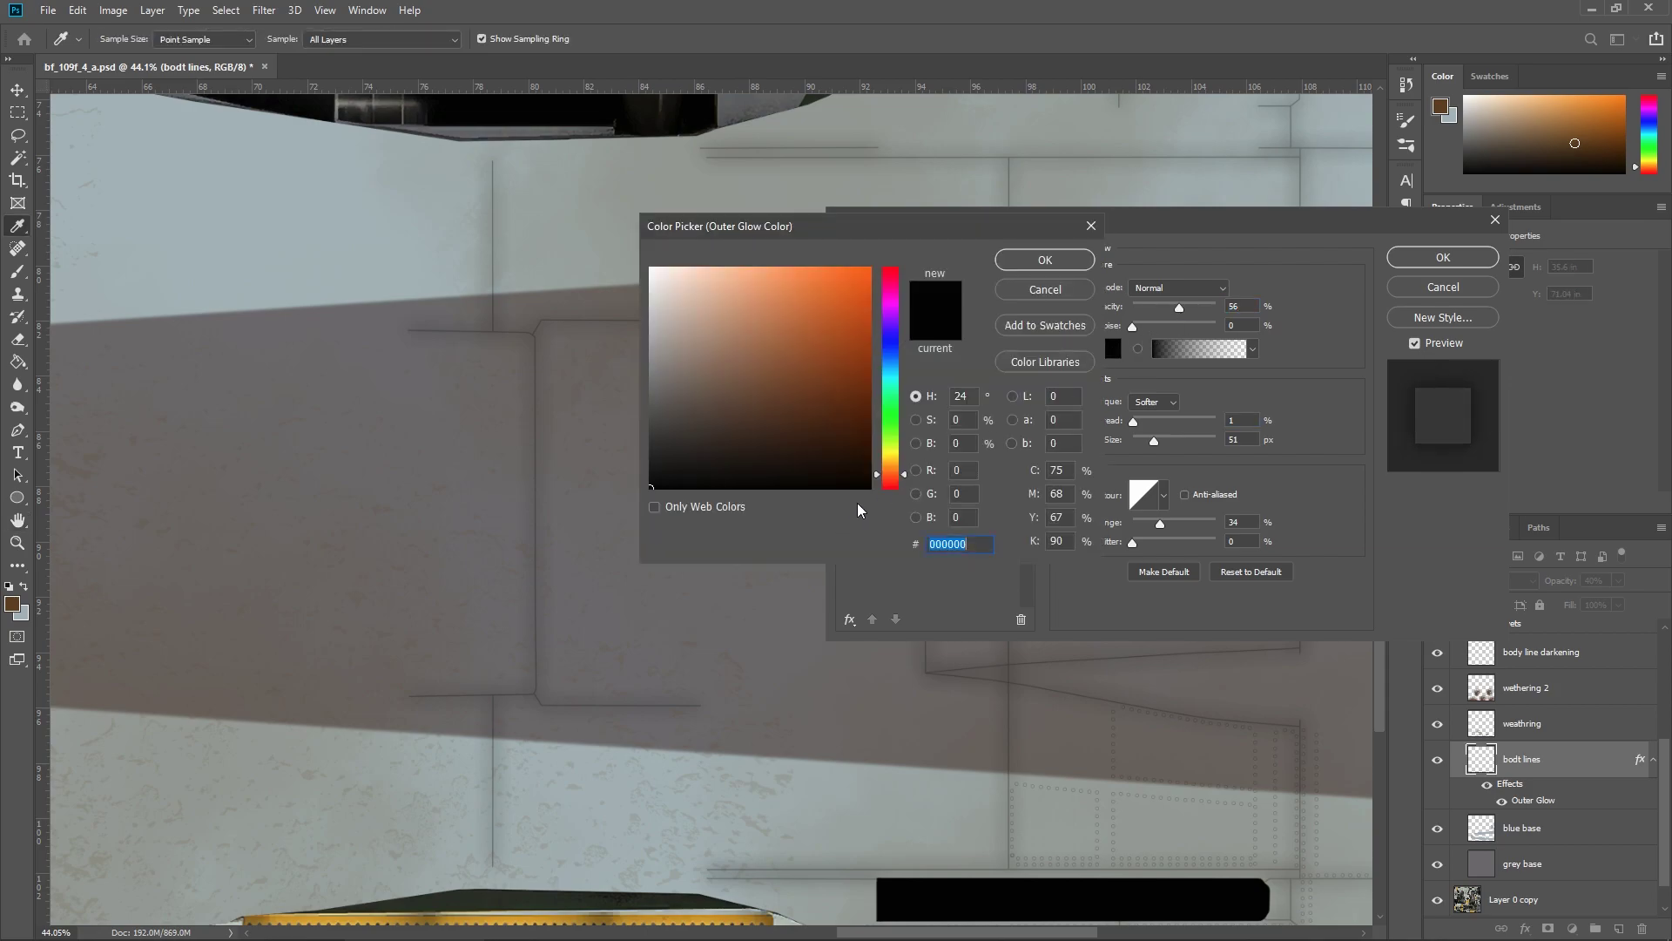
{"action": "left_click_drag", "start_coordinate": [736, 434], "coordinate": [744, 427]}
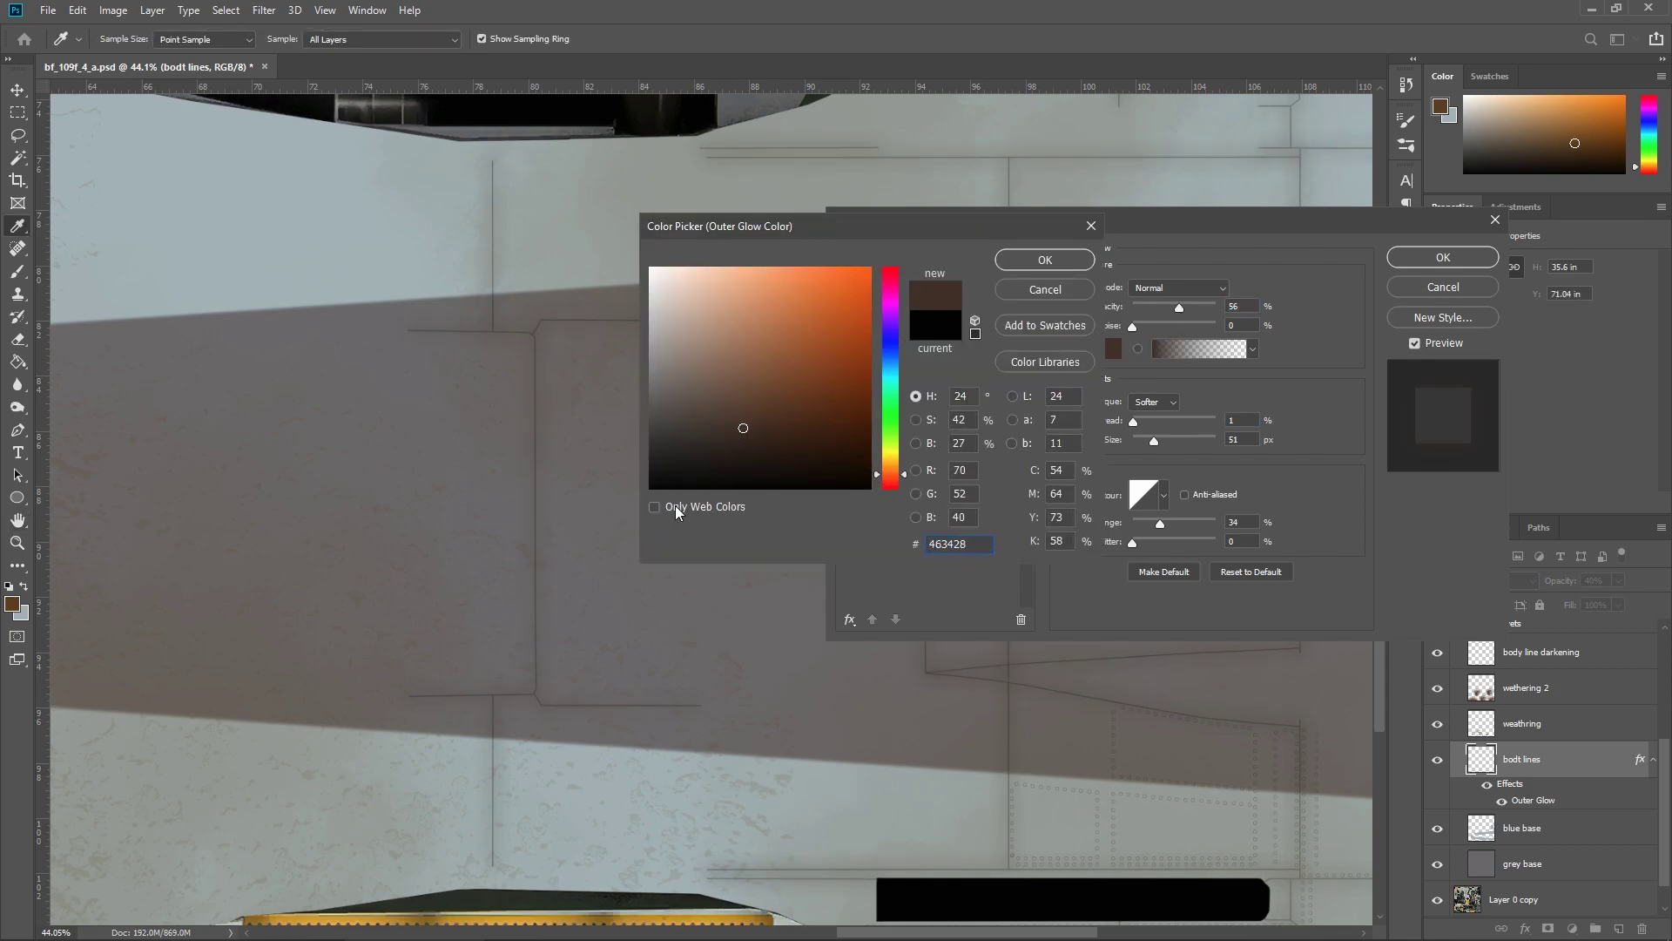
{"action": "left_click", "coordinate": [1040, 263]}
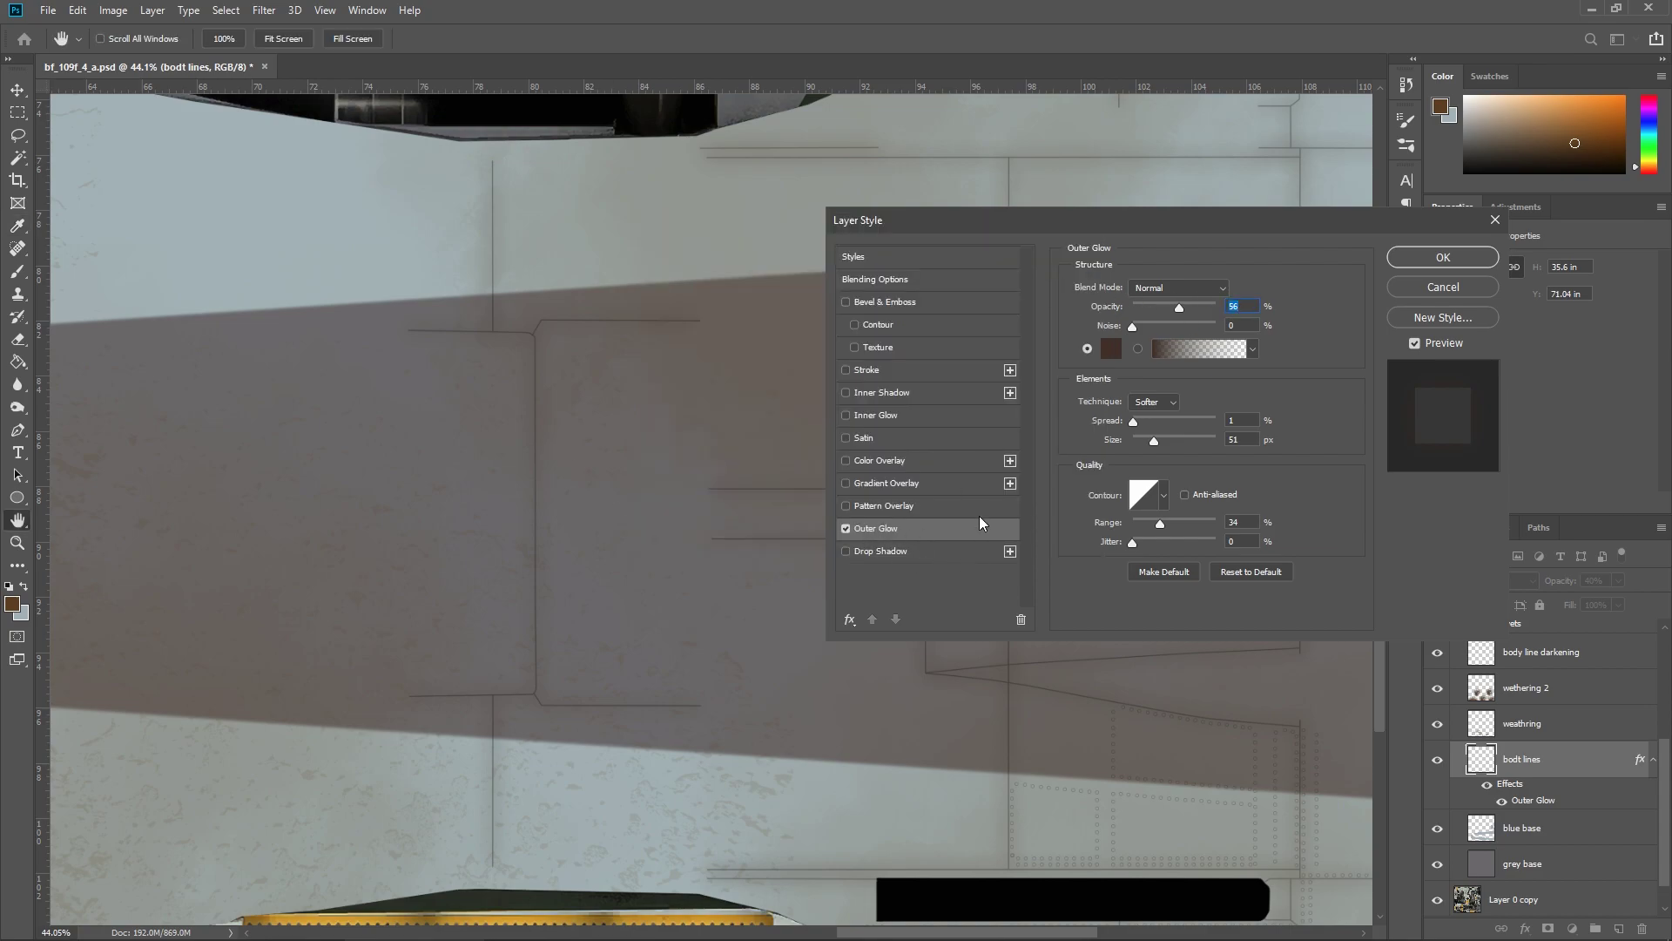
{"action": "key", "text": "Escape"}
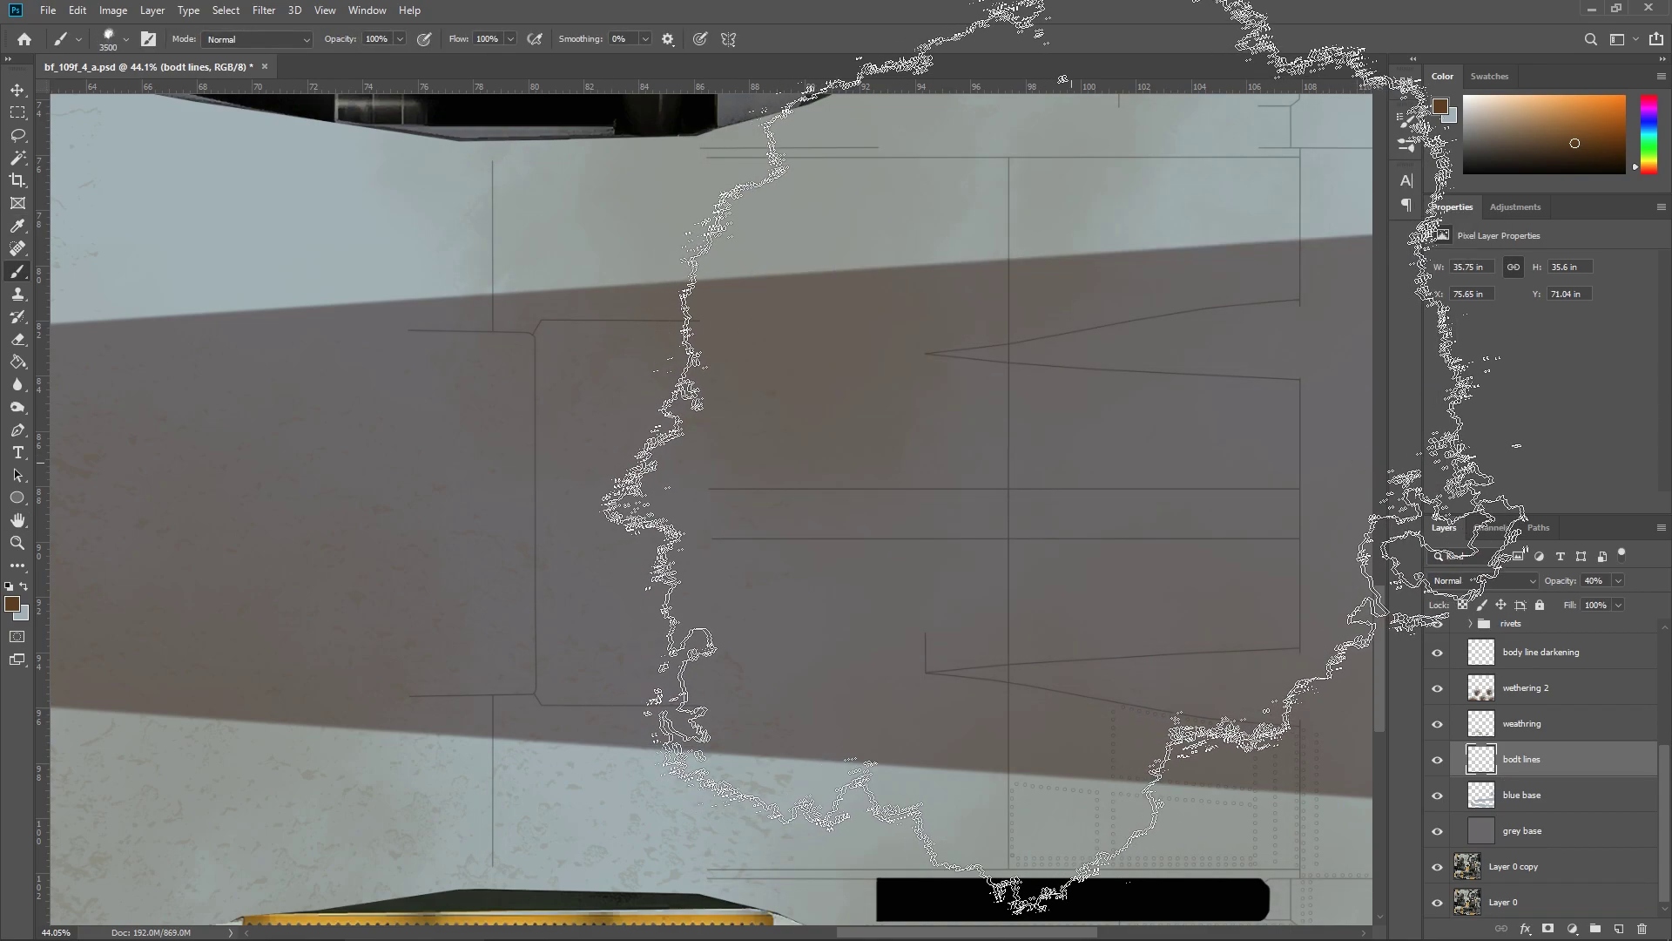
{"action": "key", "text": "ctrl+0"}
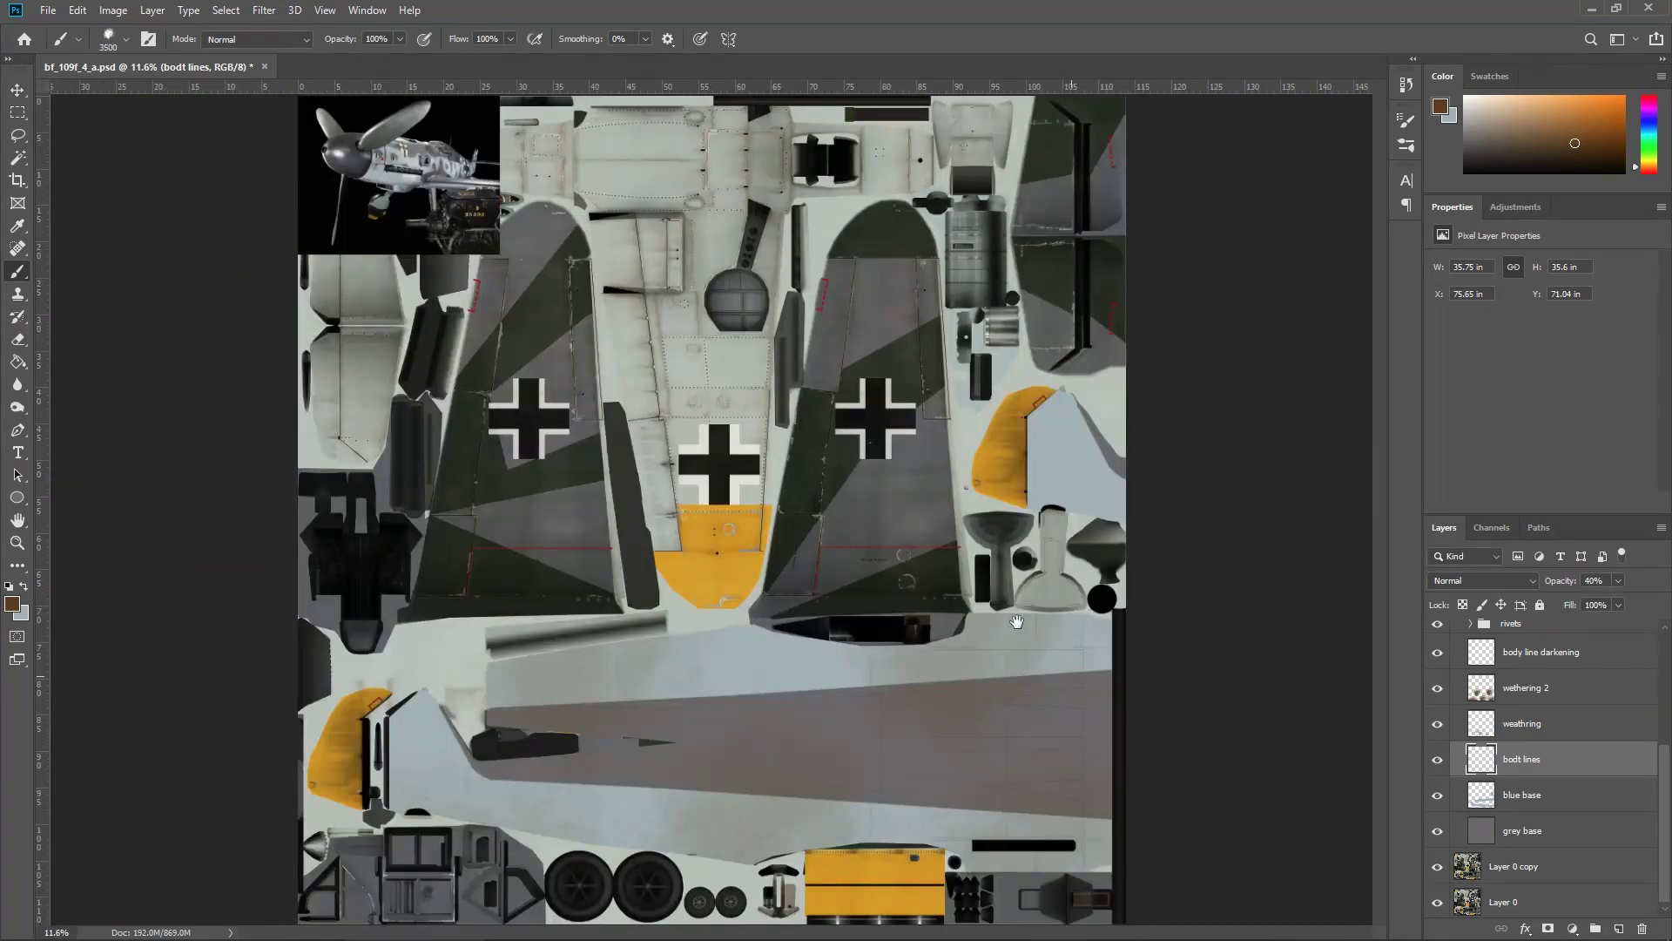
Delete the weathring, wethering 2 and body line darkening layers.
{"action": "scroll", "coordinate": [1080, 810], "scroll_direction": "up", "scroll_amount": 6}
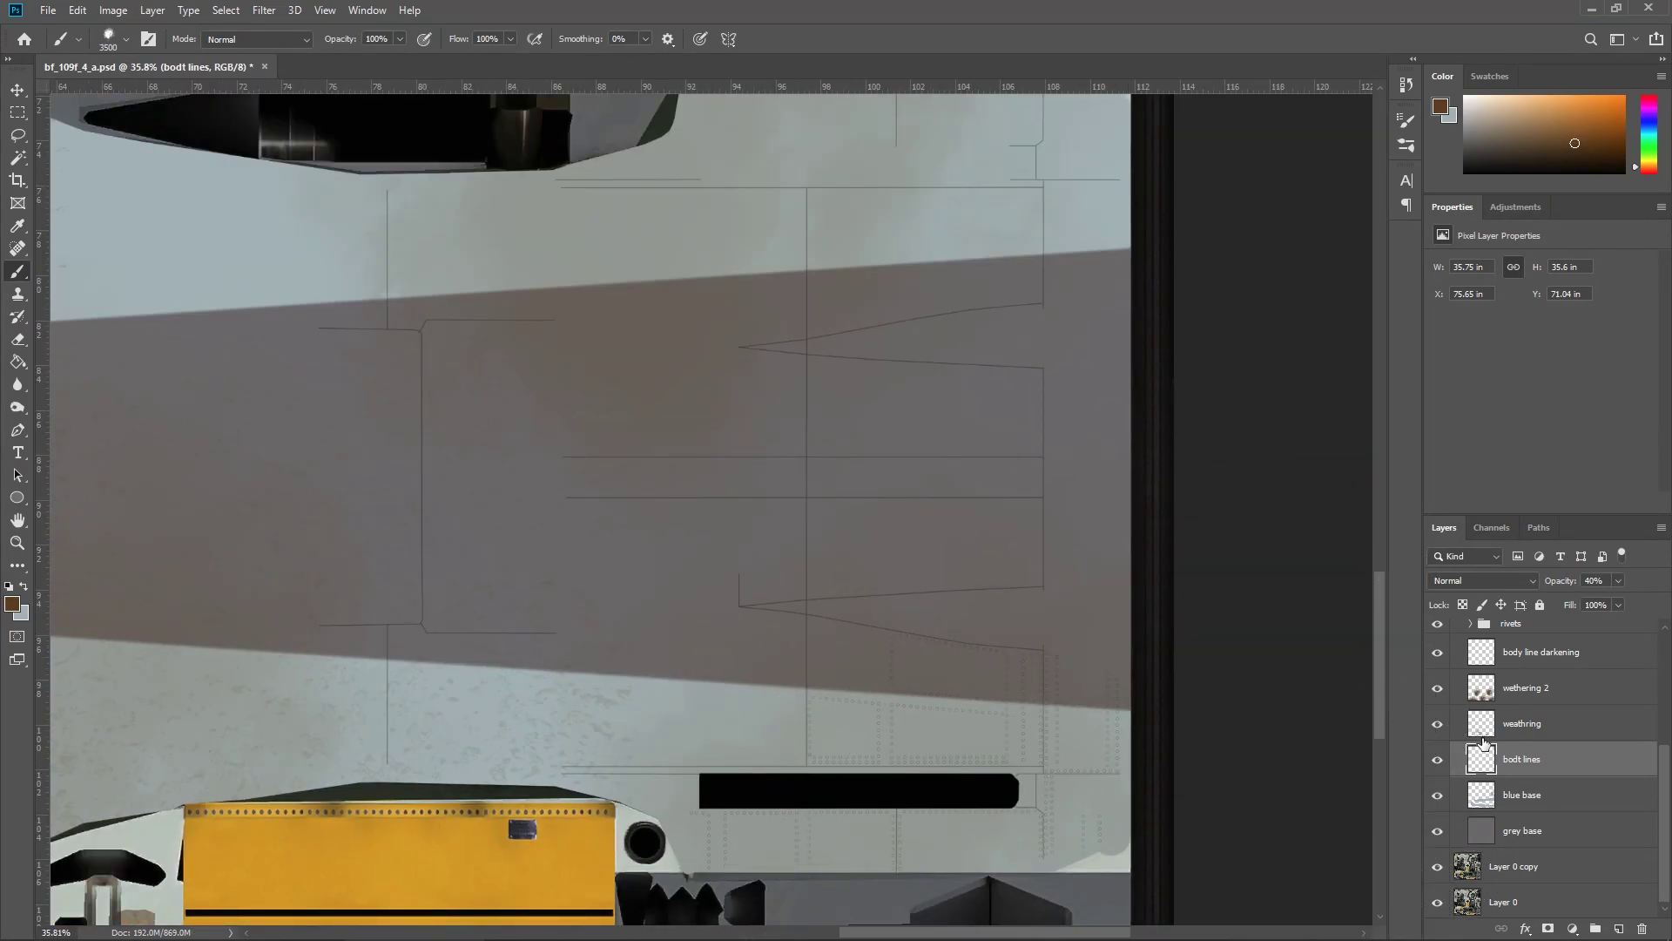
{"action": "scroll", "coordinate": [1485, 742], "scroll_direction": "up", "scroll_amount": 1}
{"action": "left_click", "coordinate": [1538, 762]}
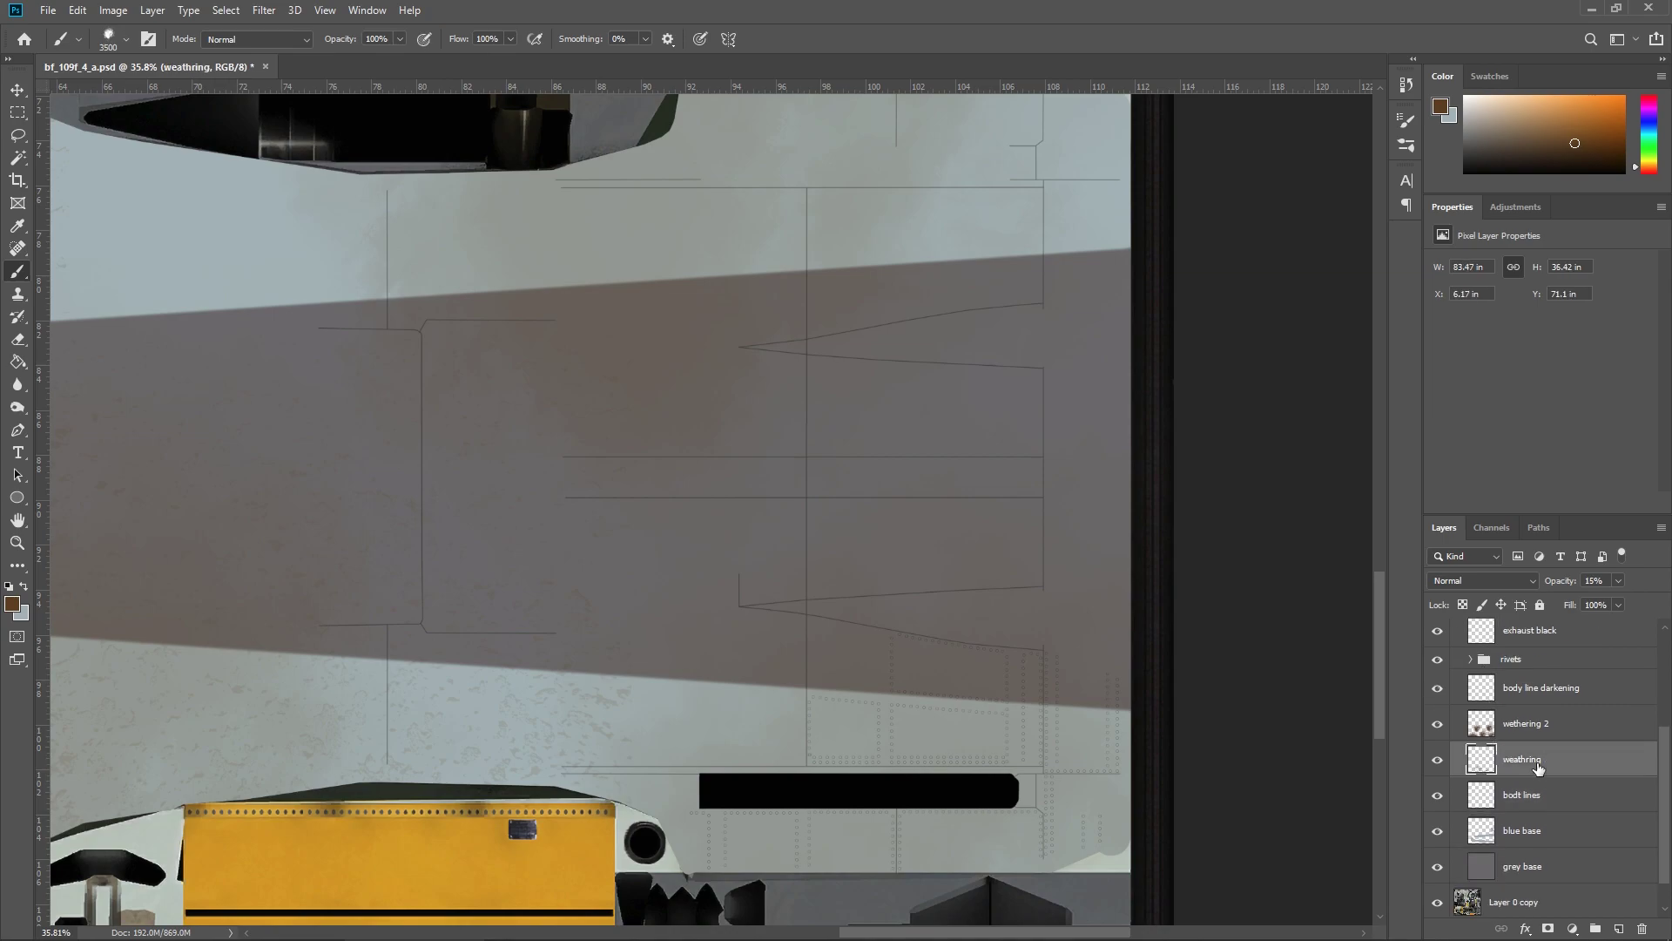
{"action": "left_click", "coordinate": [1550, 694], "text": "shift"}
{"action": "key", "text": "Delete"}
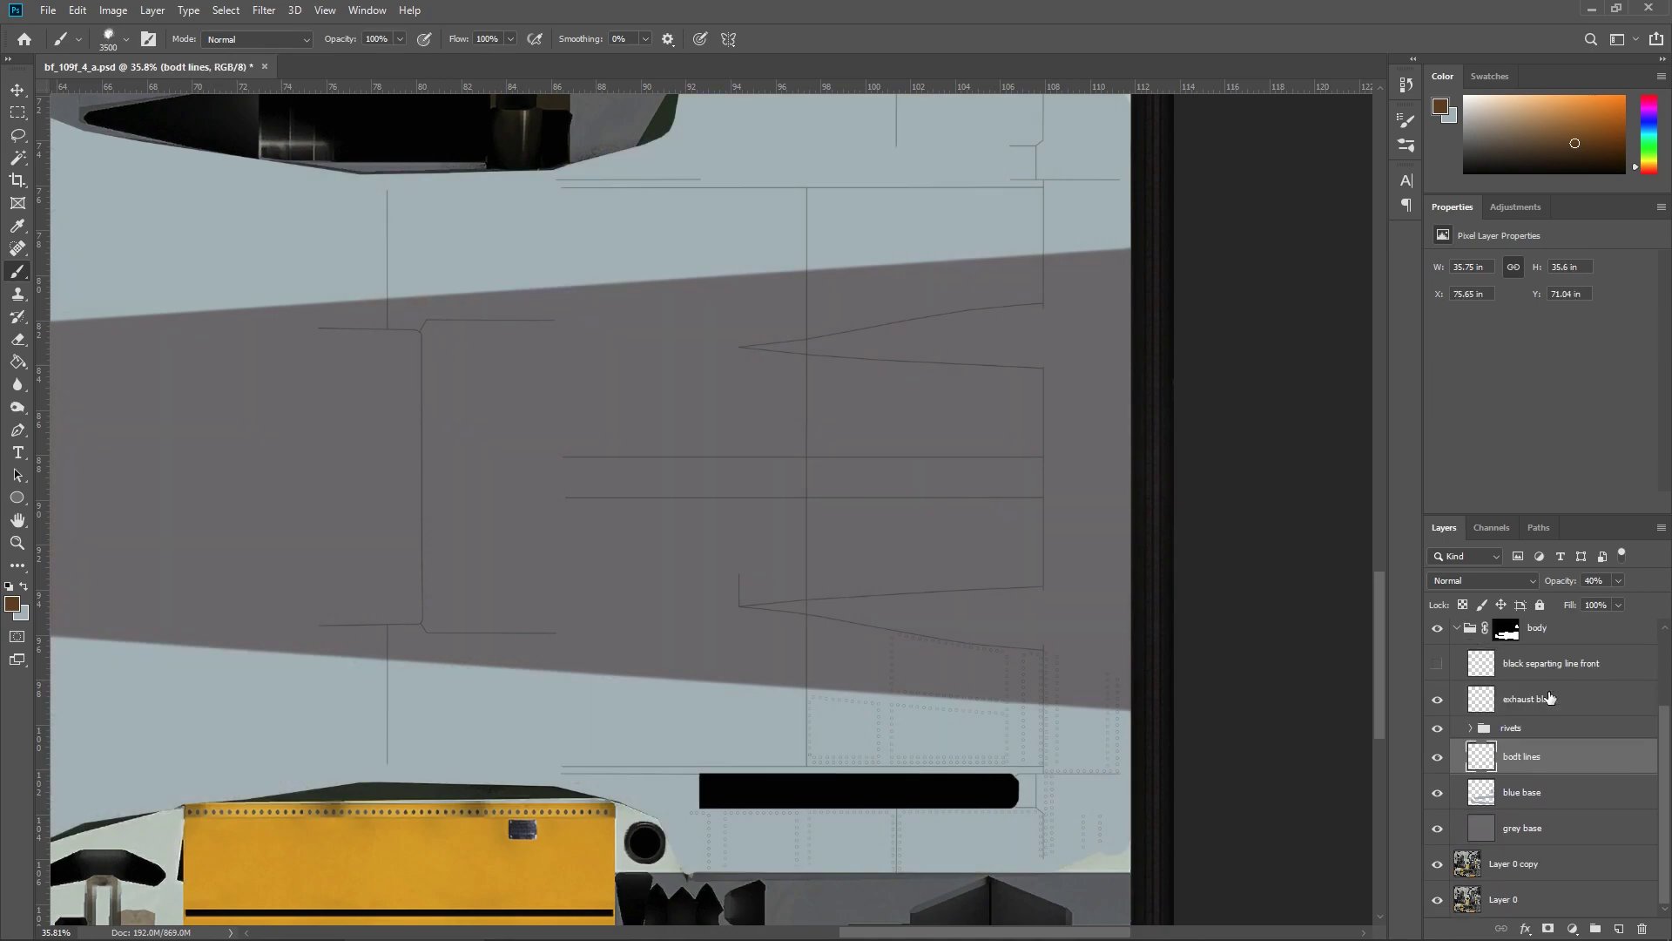
Turn on the ZU, triangles and frontal warnings marking layers.
{"action": "left_click_drag", "start_coordinate": [1438, 794], "coordinate": [1438, 827]}
{"action": "scroll", "coordinate": [1565, 666], "scroll_direction": "up", "scroll_amount": 3}
{"action": "left_click_drag", "start_coordinate": [1448, 710], "coordinate": [1438, 664]}
{"action": "scroll", "coordinate": [1481, 893], "scroll_direction": "down", "scroll_amount": 3}
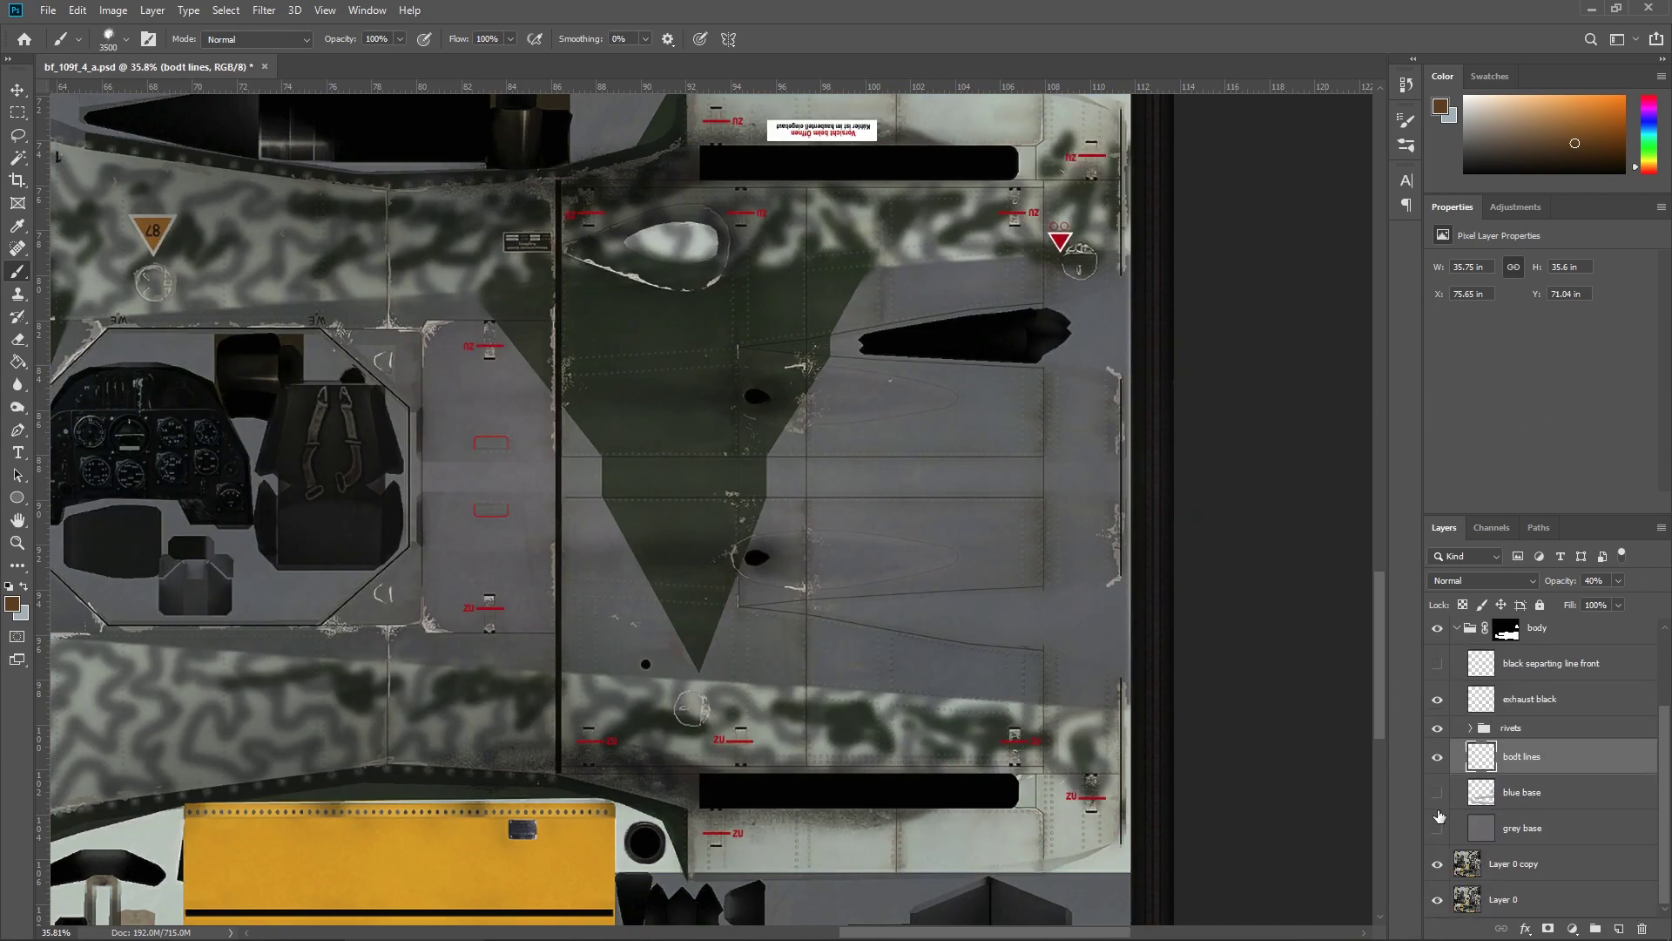
{"action": "left_click_drag", "start_coordinate": [1438, 793], "coordinate": [1438, 828]}
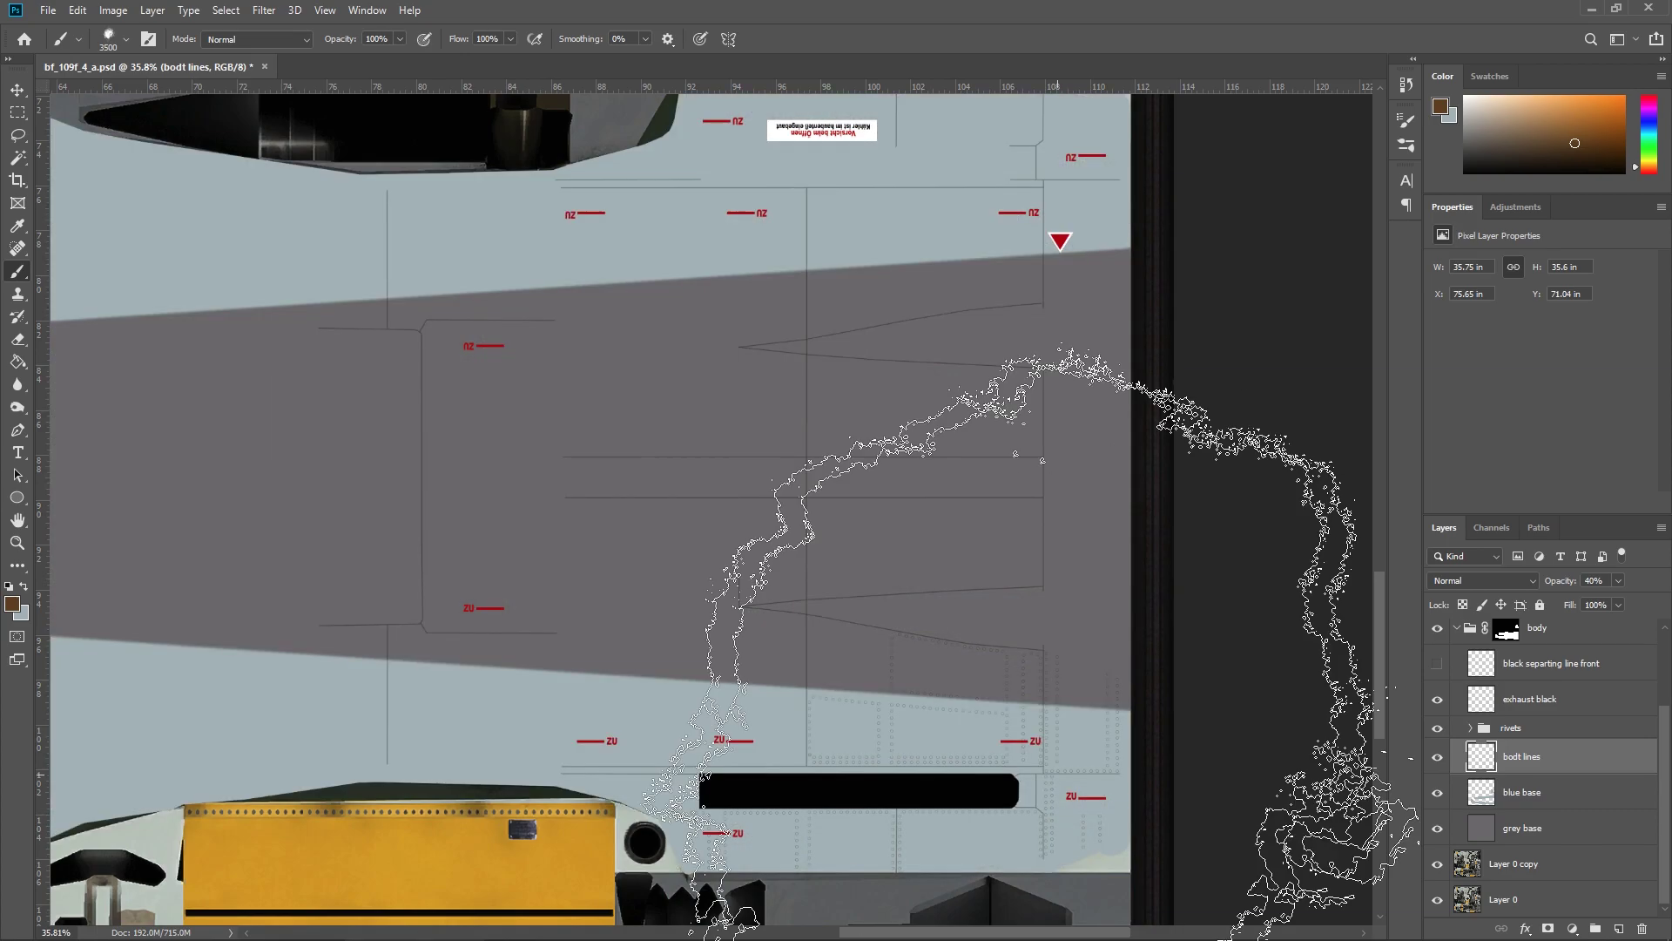
Move the 'Vorsicht beim Öffnen' label up onto its stencil on the fuselage.
{"action": "left_click", "coordinate": [18, 90]}
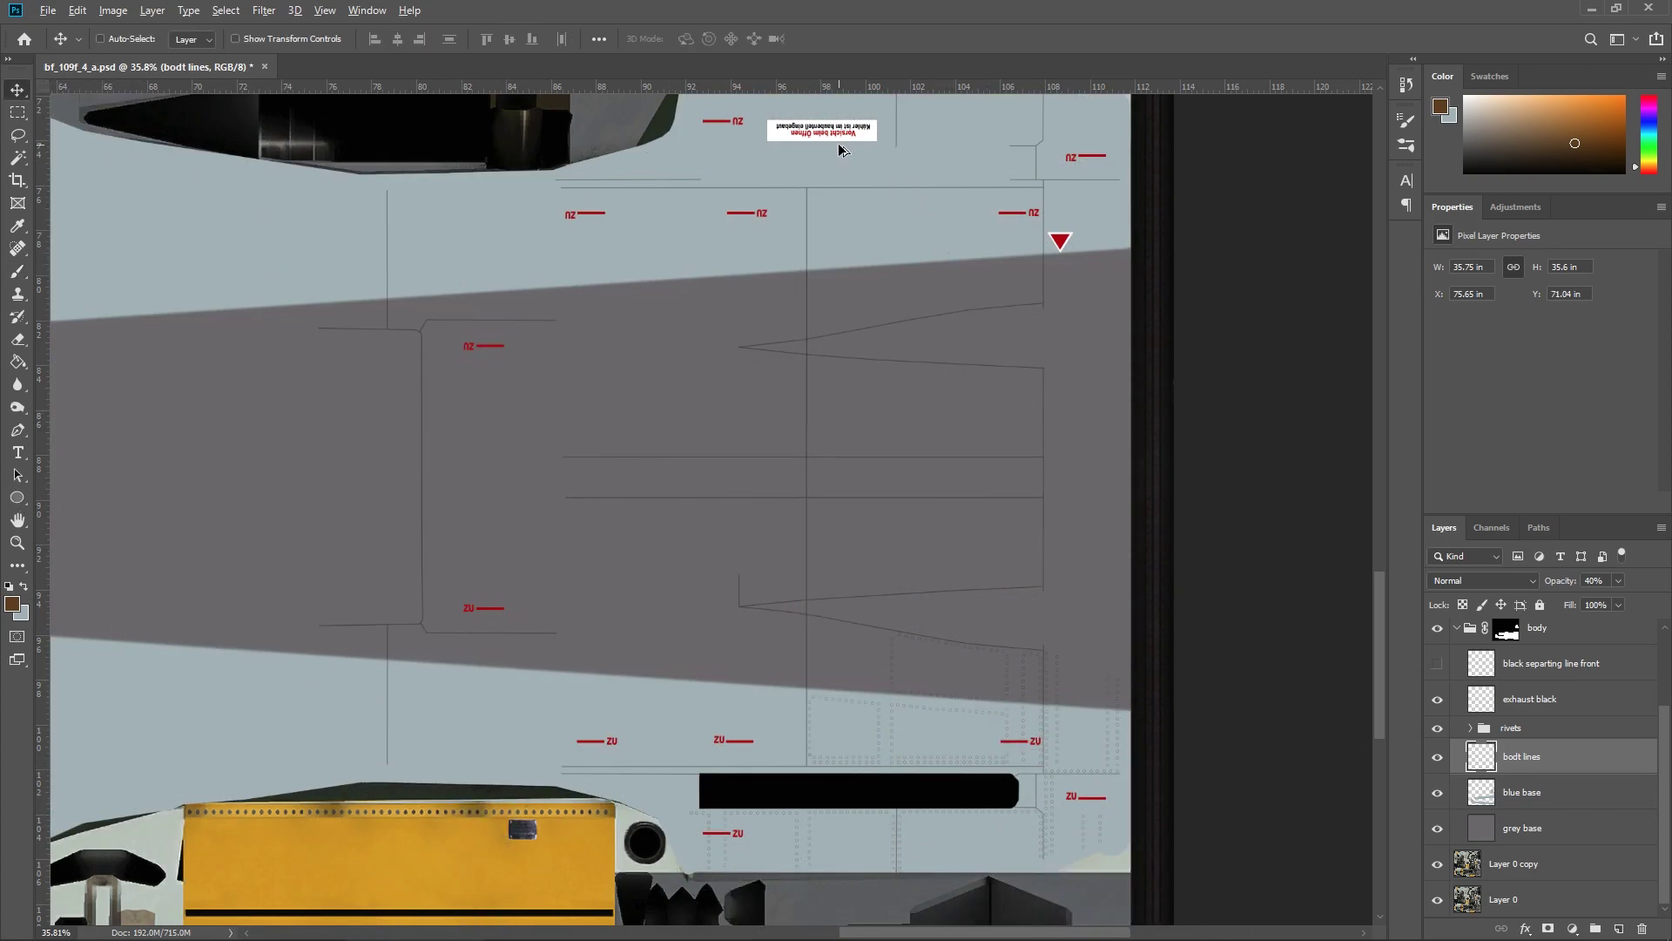
{"action": "scroll", "coordinate": [838, 148], "scroll_direction": "up", "scroll_amount": 5}
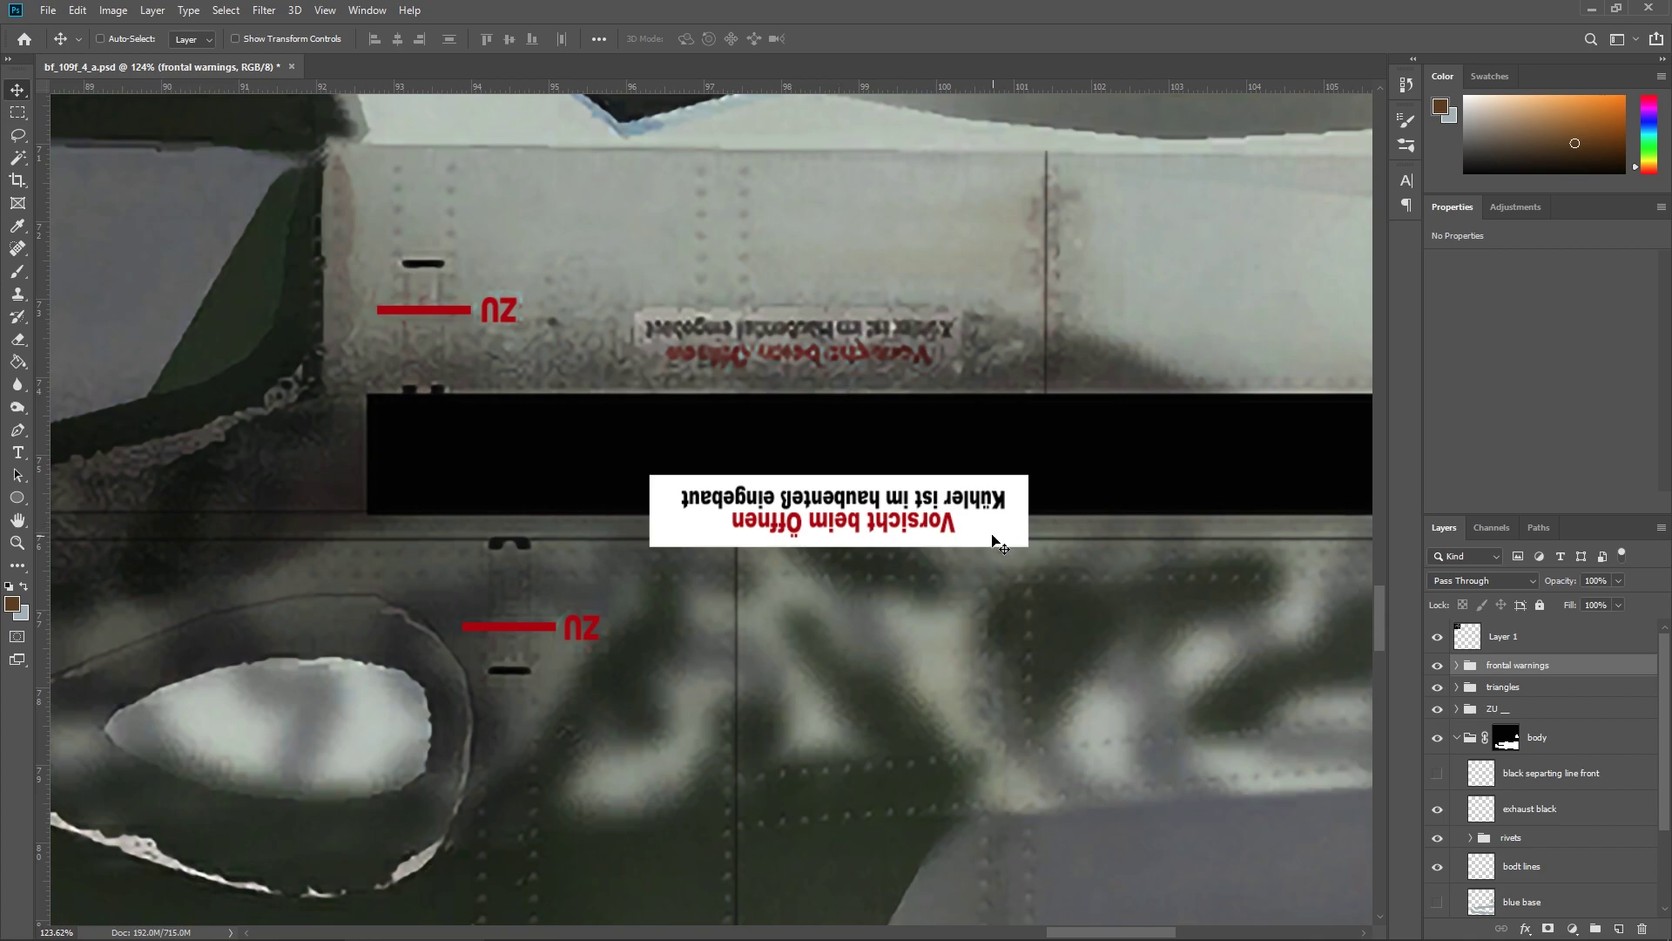
{"action": "left_click_drag", "start_coordinate": [992, 542], "coordinate": [956, 373]}
{"action": "mouse_move", "coordinate": [696, 936]}
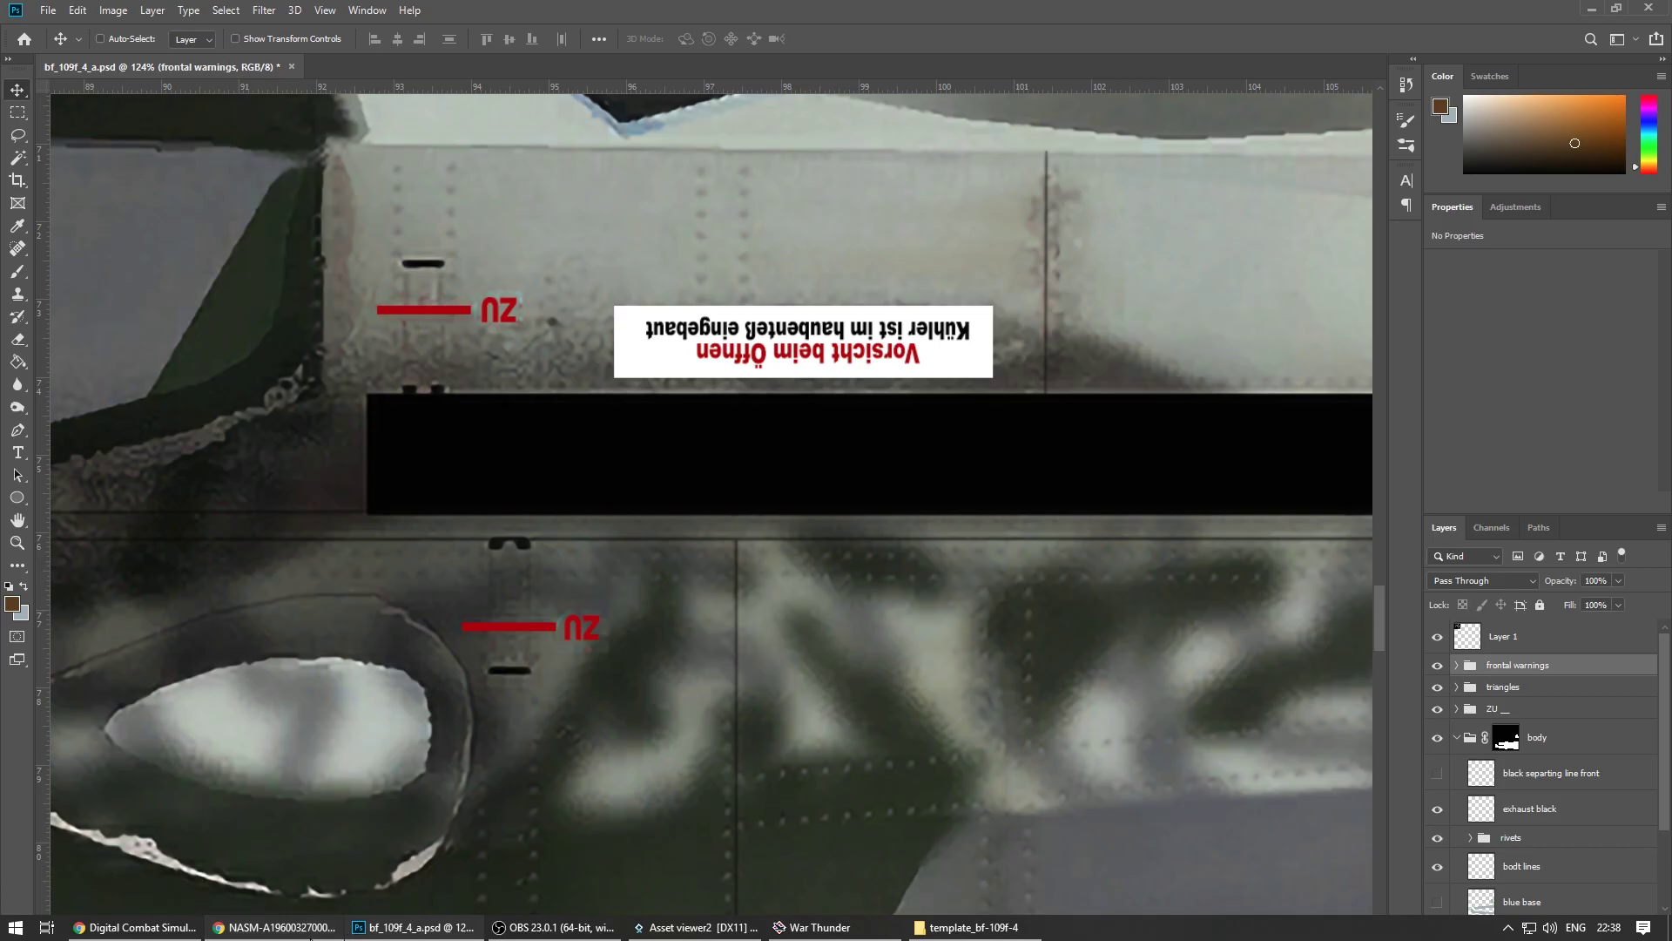
Zoom the Smithsonian Bf 109 reference photo in on the fuselage warning label, then open Start.
{"action": "left_click", "coordinate": [288, 928]}
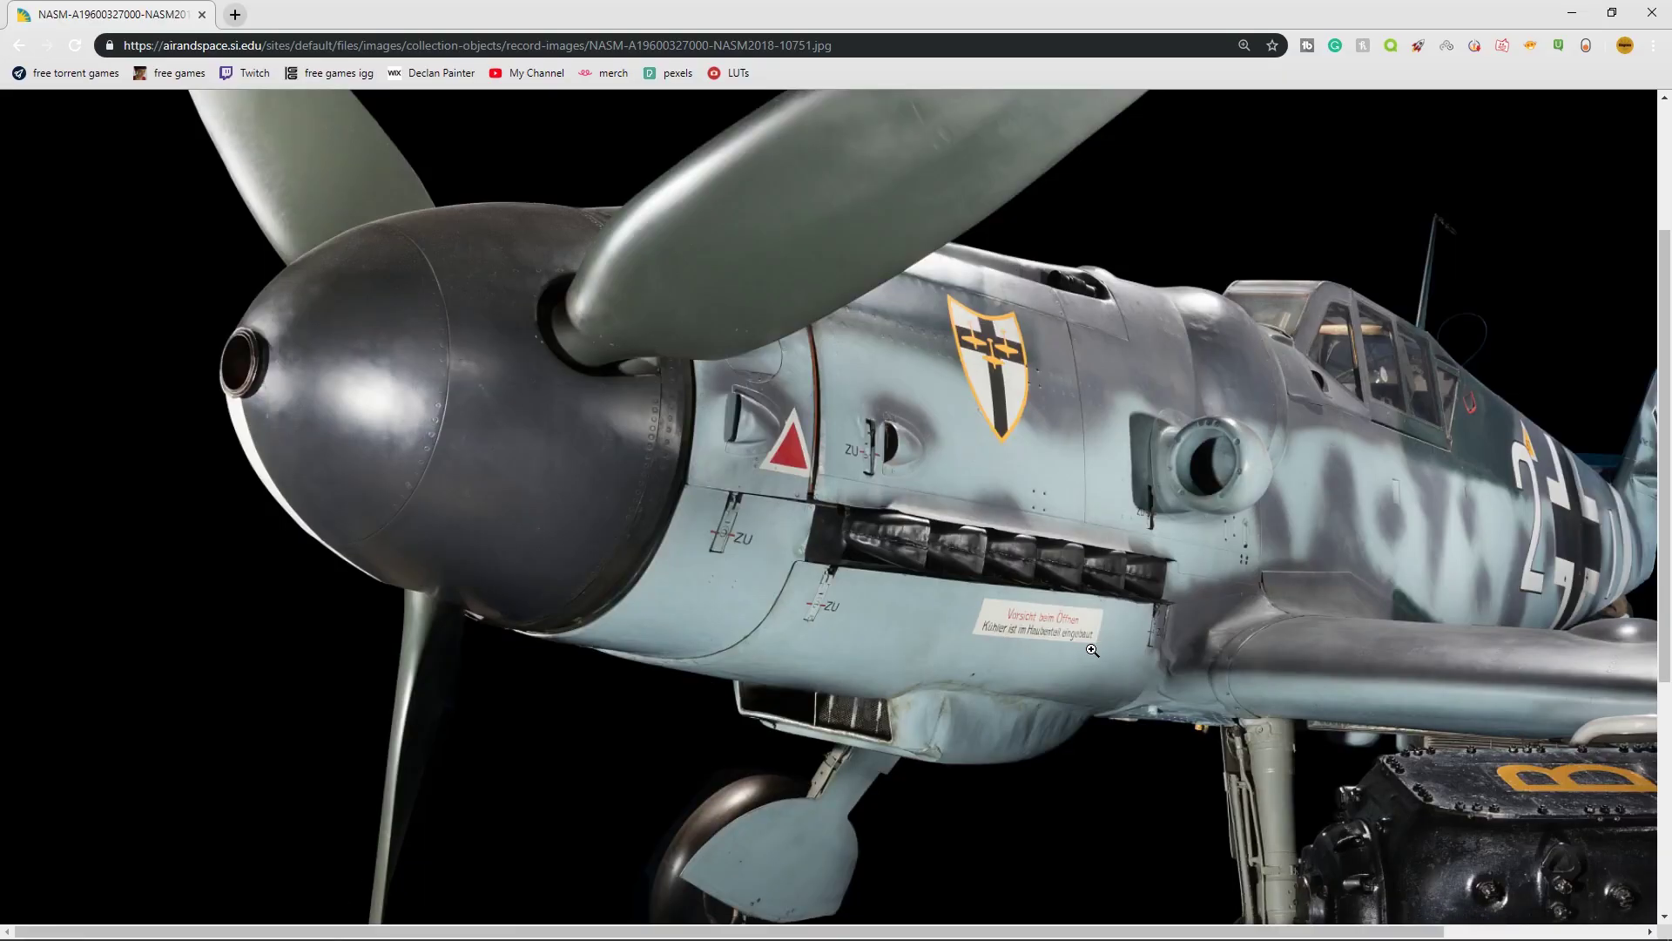
{"action": "scroll", "coordinate": [1123, 548], "scroll_direction": "down", "scroll_amount": 6}
{"action": "left_click", "coordinate": [1172, 536]}
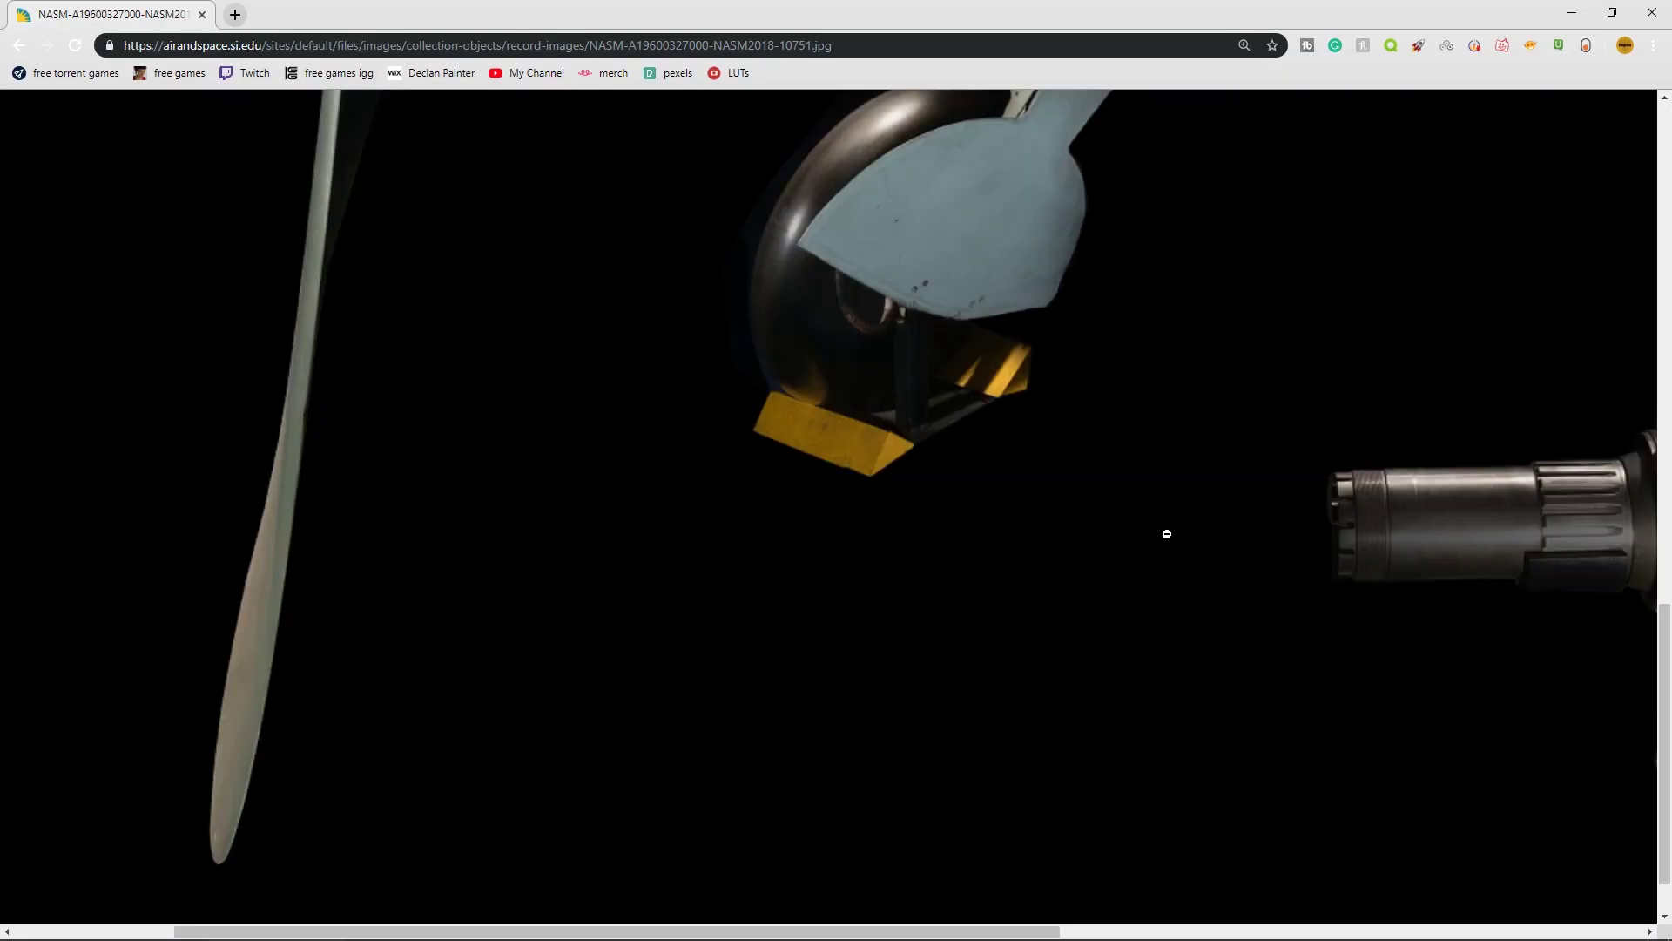
{"action": "scroll", "coordinate": [1167, 533], "scroll_direction": "down", "scroll_amount": 1}
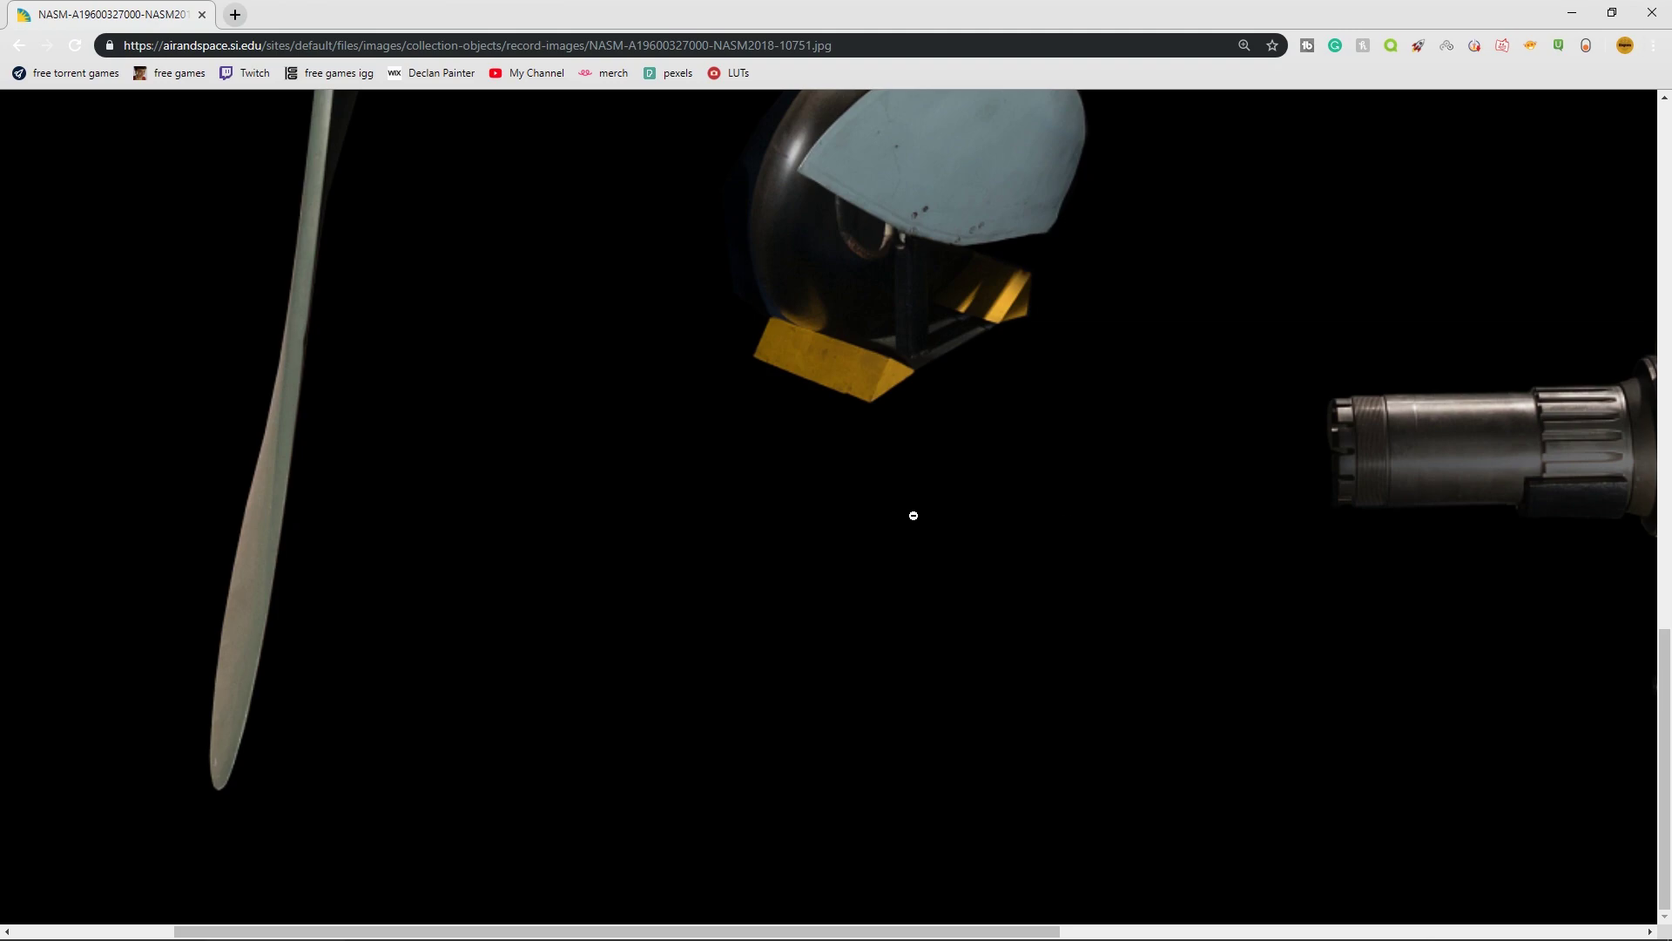
{"action": "left_click", "coordinate": [913, 515]}
{"action": "scroll", "coordinate": [915, 487], "scroll_direction": "up", "scroll_amount": 3, "text": "ctrl"}
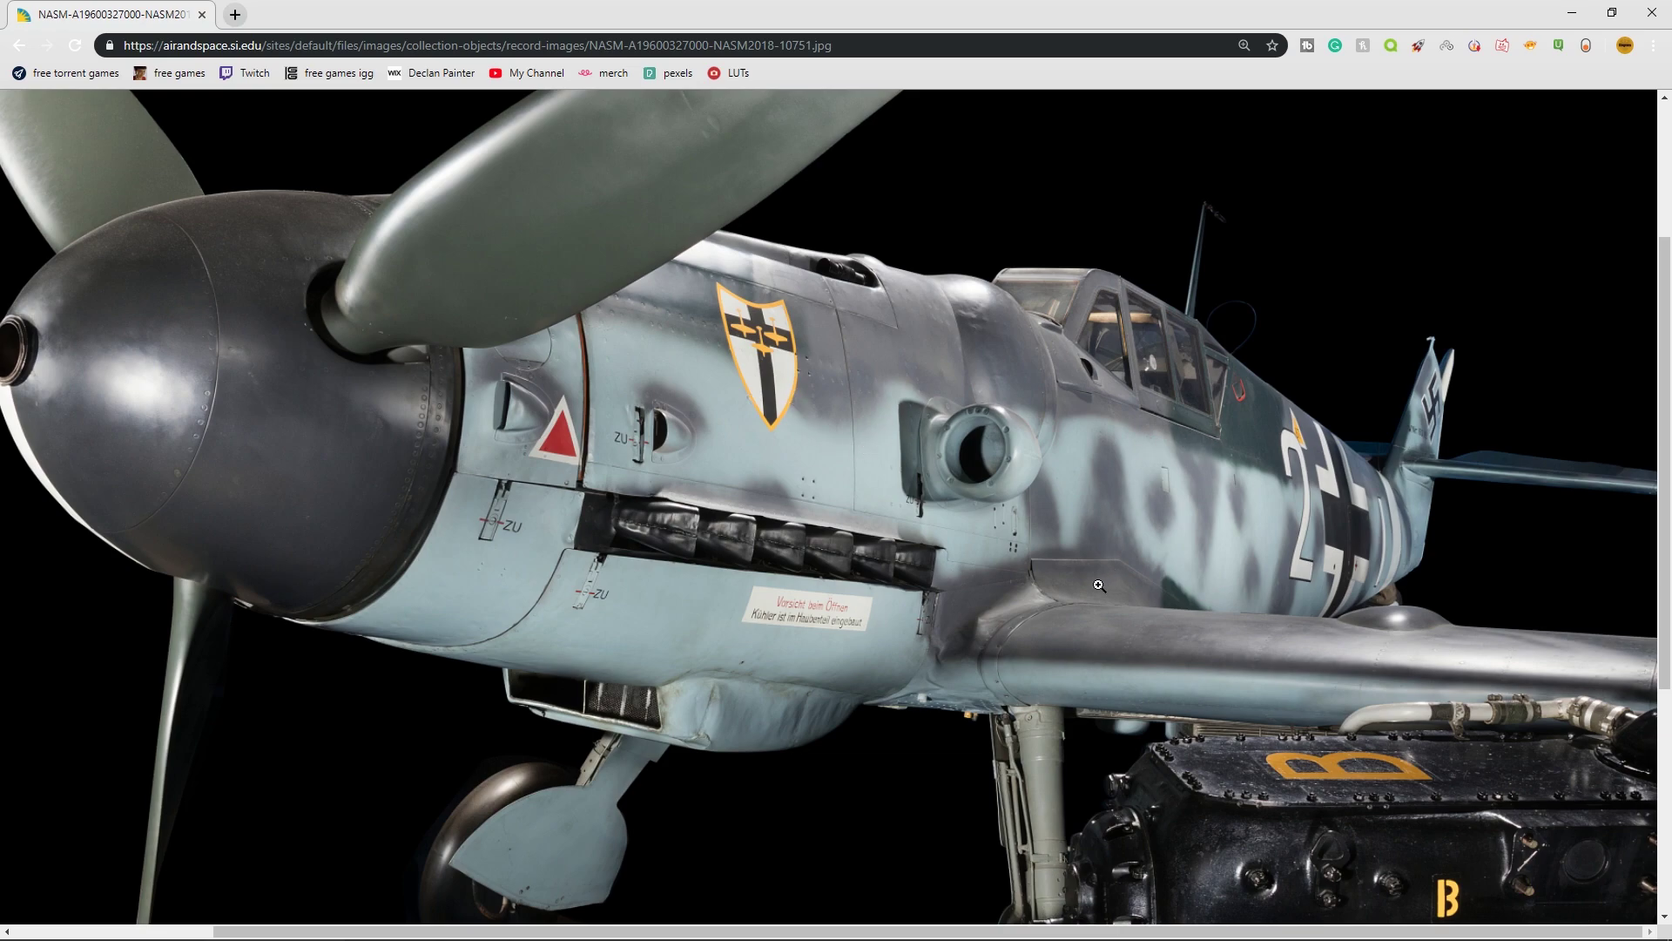
{"action": "key", "text": "super"}
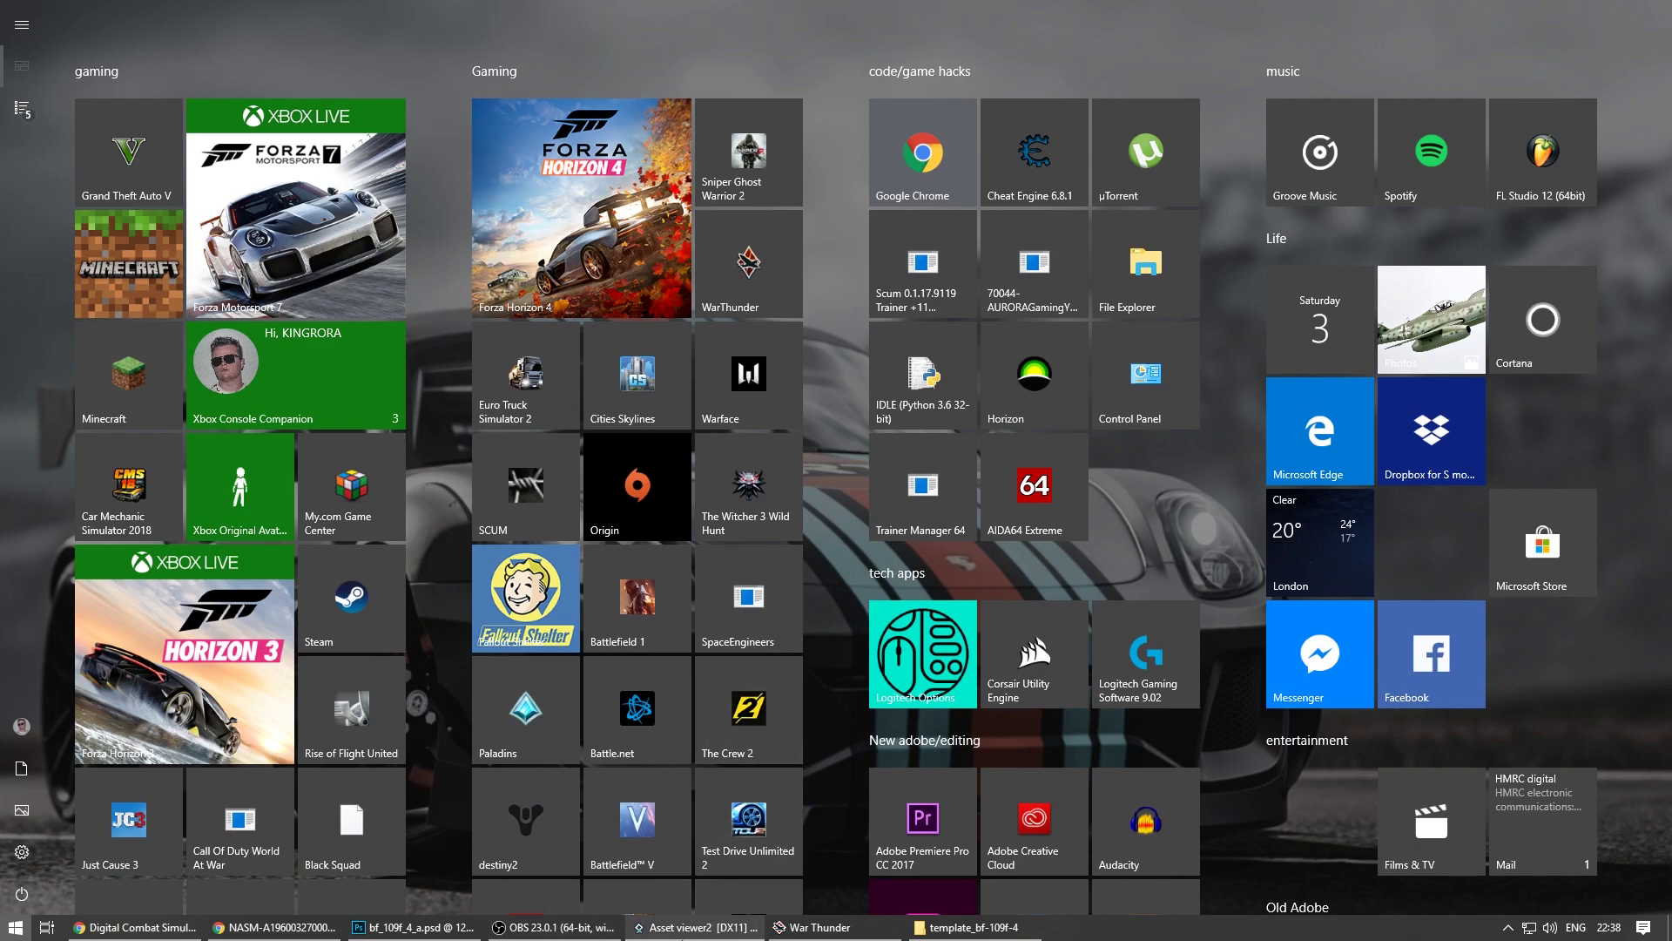
Return to Photoshop and open the bf_109f_4_n.dds normal map as a second document.
{"action": "mouse_move", "coordinate": [697, 927]}
{"action": "left_click", "coordinate": [414, 927]}
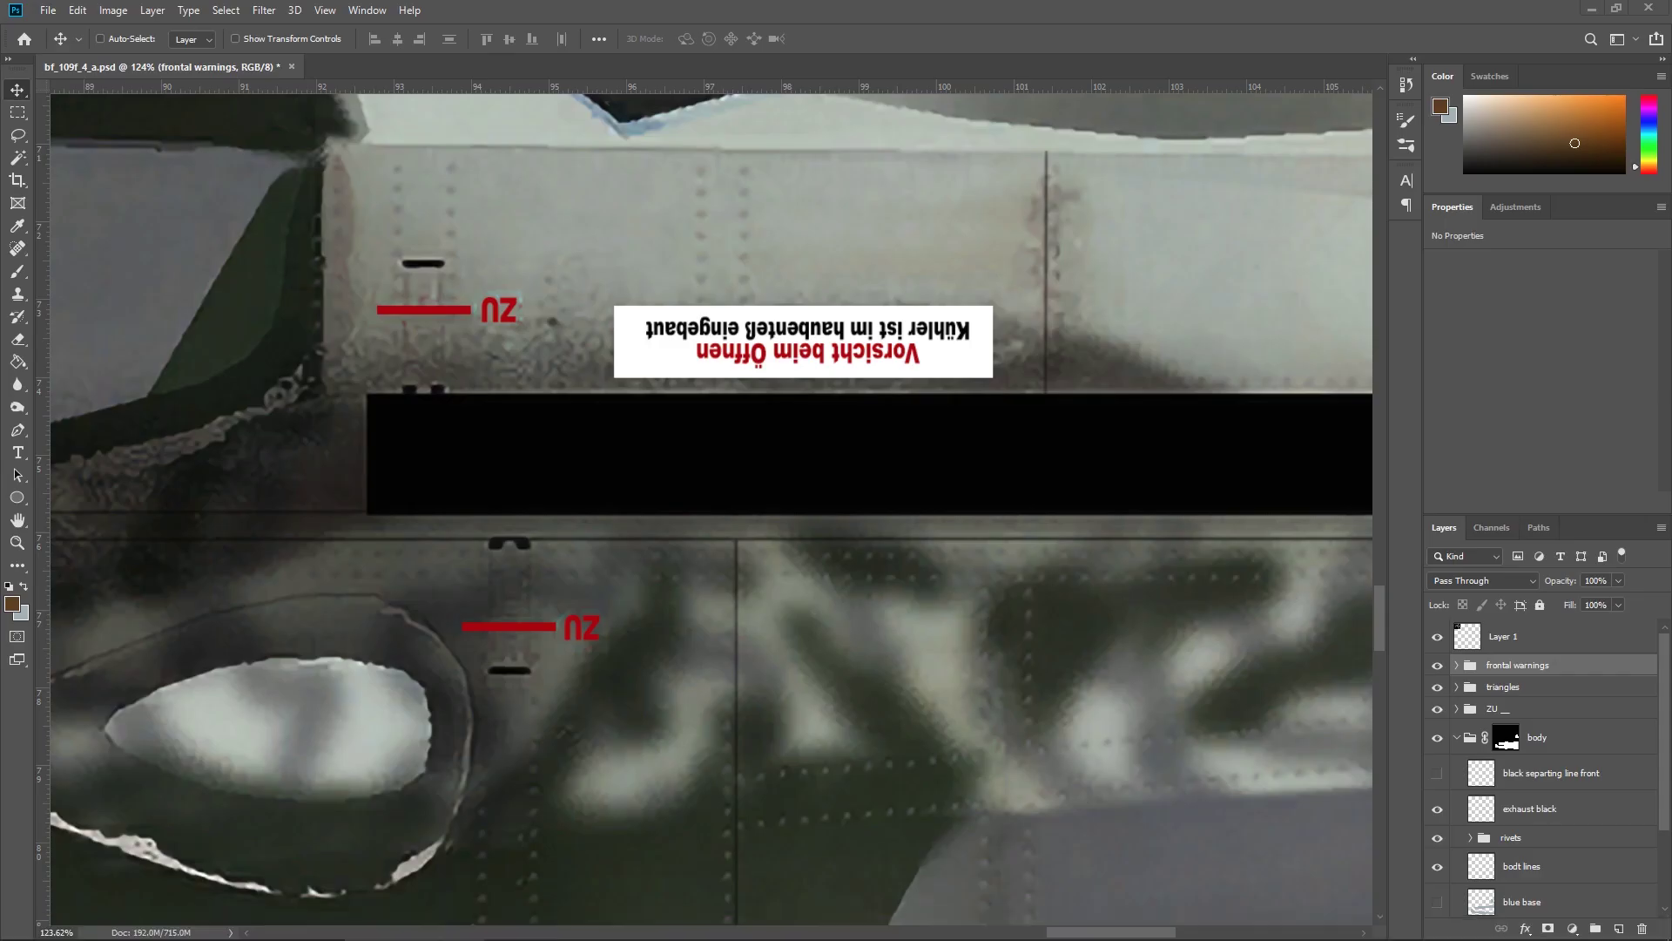
{"action": "scroll", "coordinate": [822, 657], "scroll_direction": "down", "scroll_amount": 15}
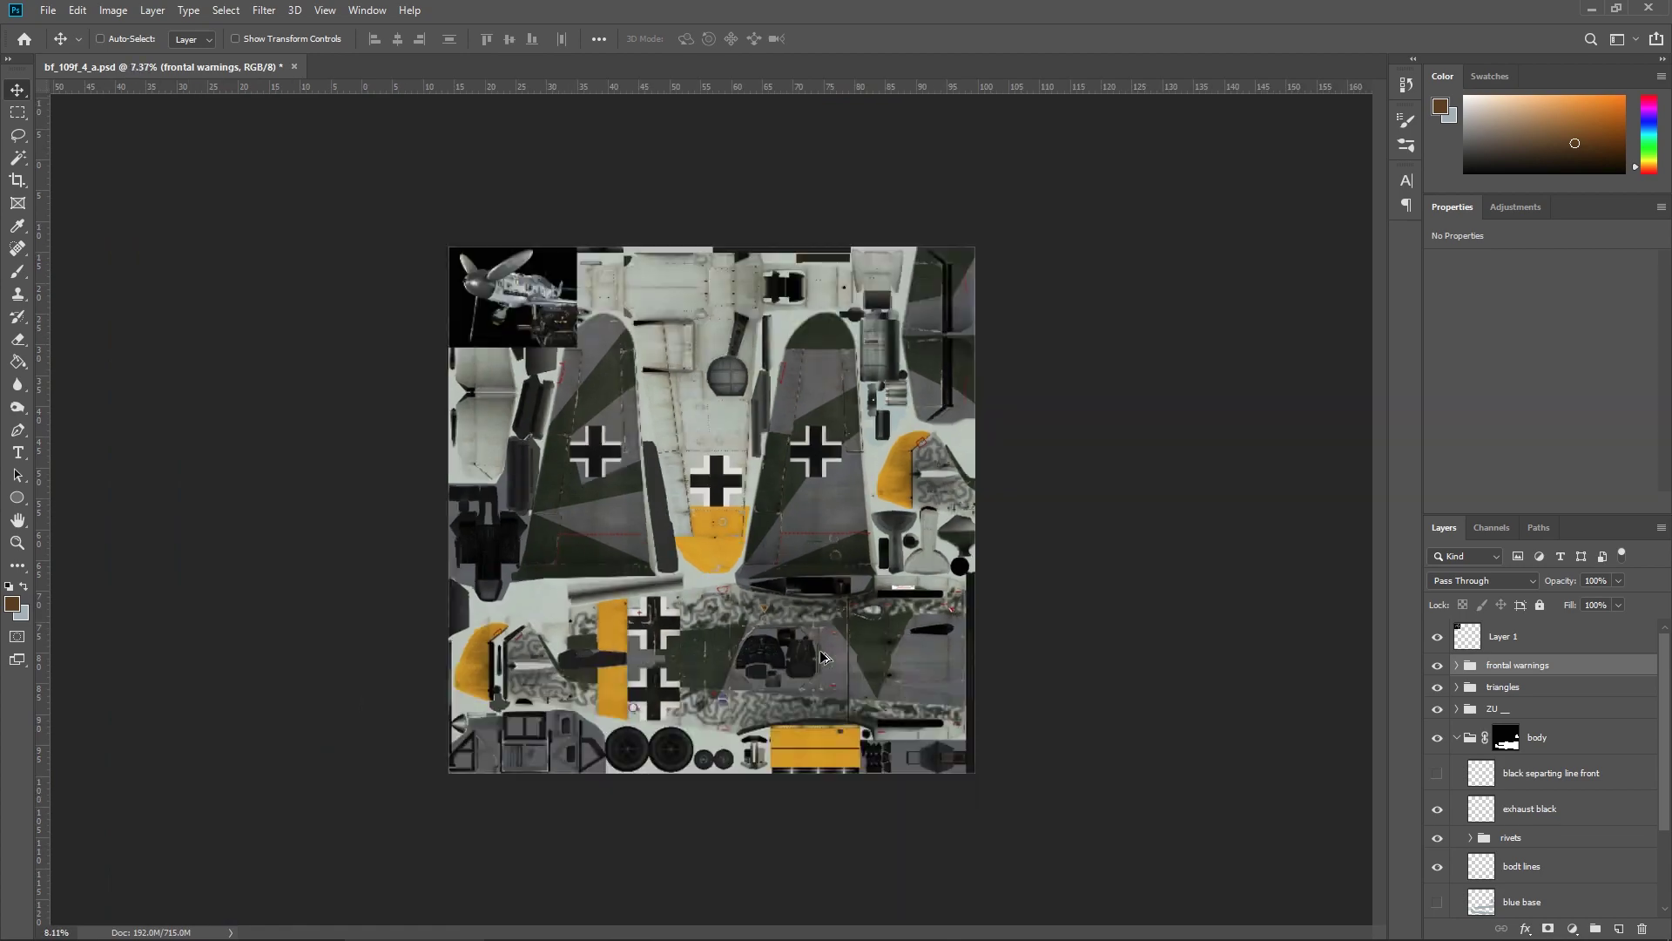
{"action": "scroll", "coordinate": [821, 657], "scroll_direction": "up", "scroll_amount": 4}
{"action": "scroll", "coordinate": [821, 658], "scroll_direction": "down", "scroll_amount": 3}
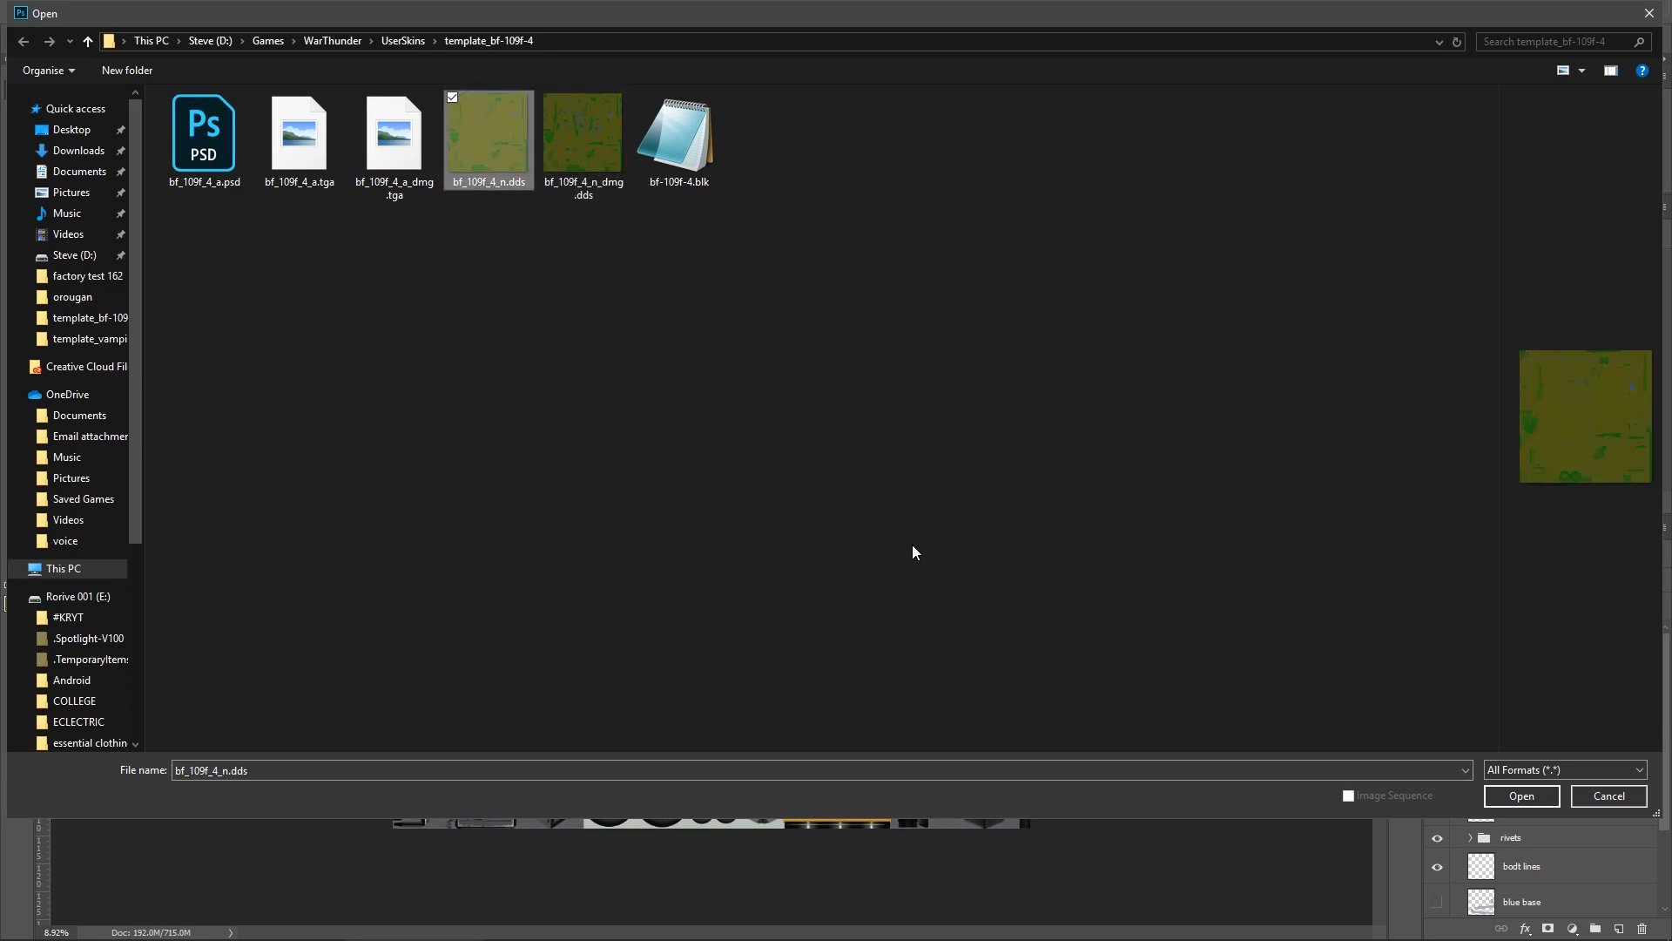
{"action": "left_click", "coordinate": [1533, 800]}
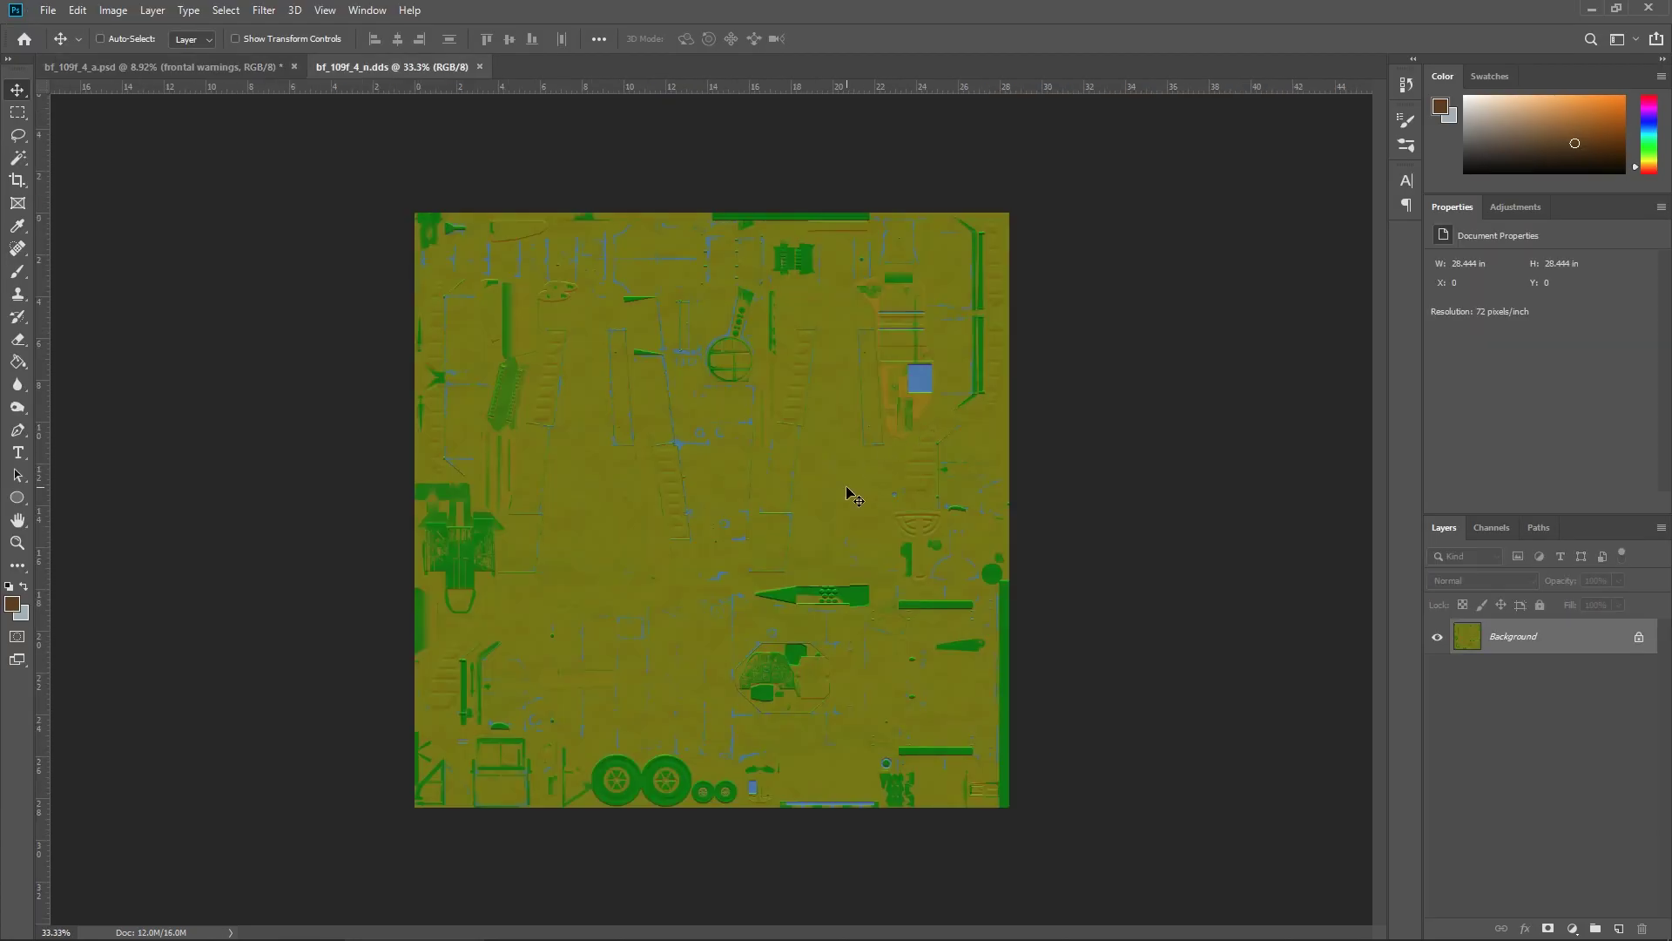
Zoom in and out across the green normal map to inspect the wheels and panel details.
{"action": "scroll", "coordinate": [861, 532], "scroll_direction": "up", "scroll_amount": 2}
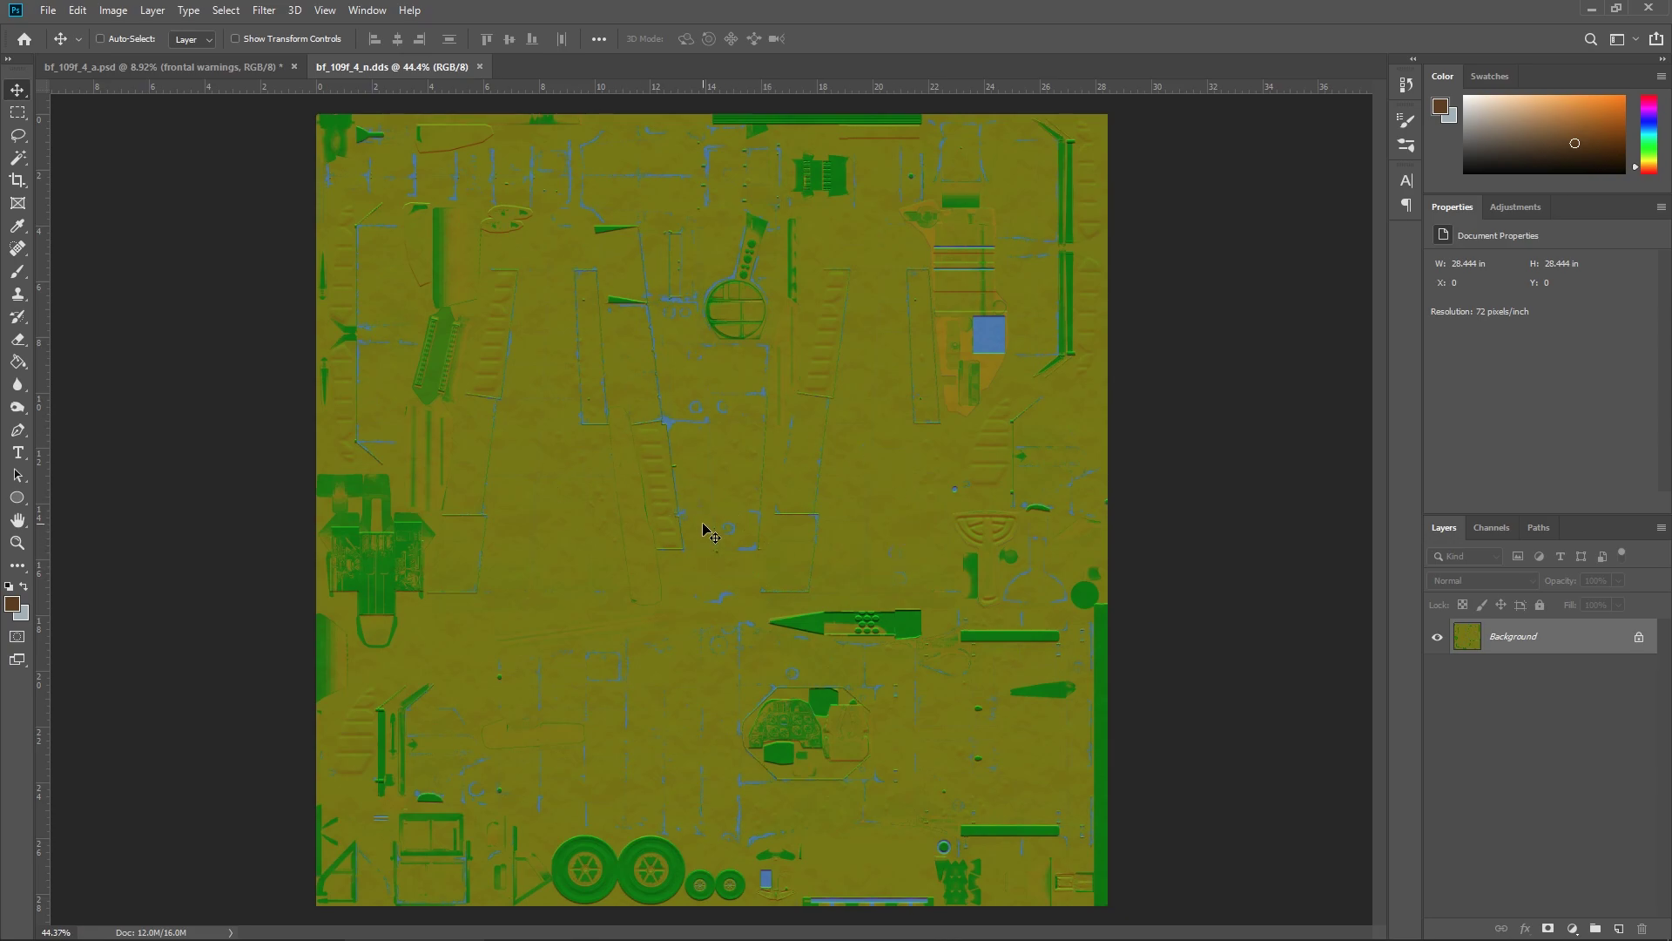
{"action": "scroll", "coordinate": [705, 553], "scroll_direction": "down", "scroll_amount": 1}
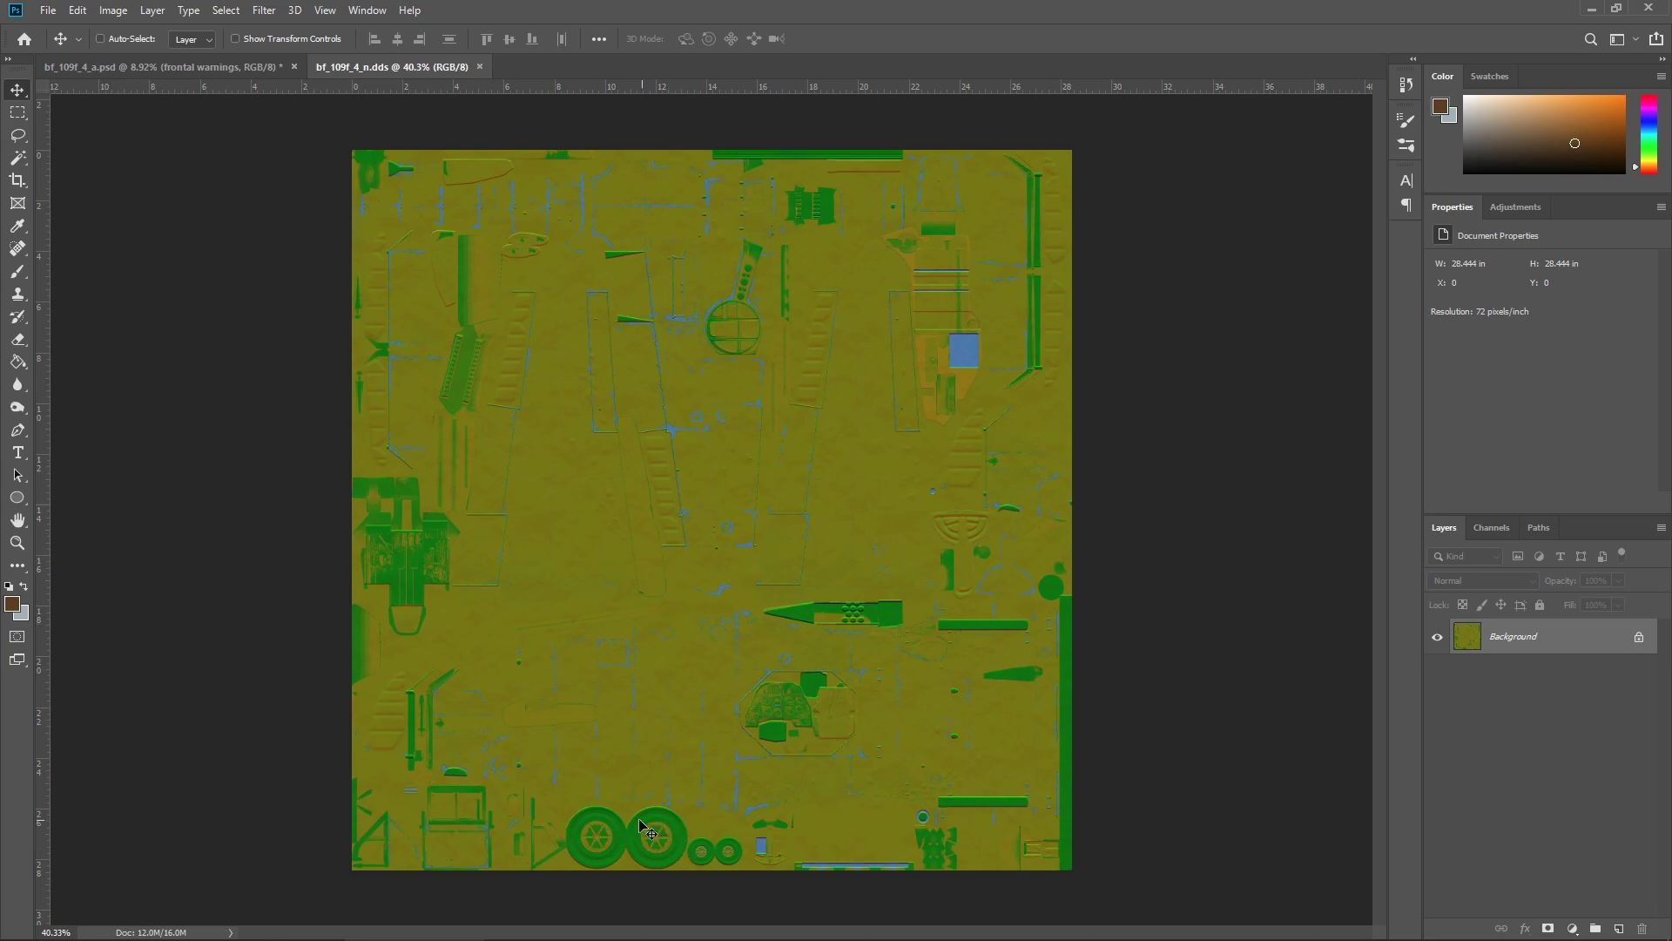
{"action": "scroll", "coordinate": [662, 858], "scroll_direction": "up", "scroll_amount": 10}
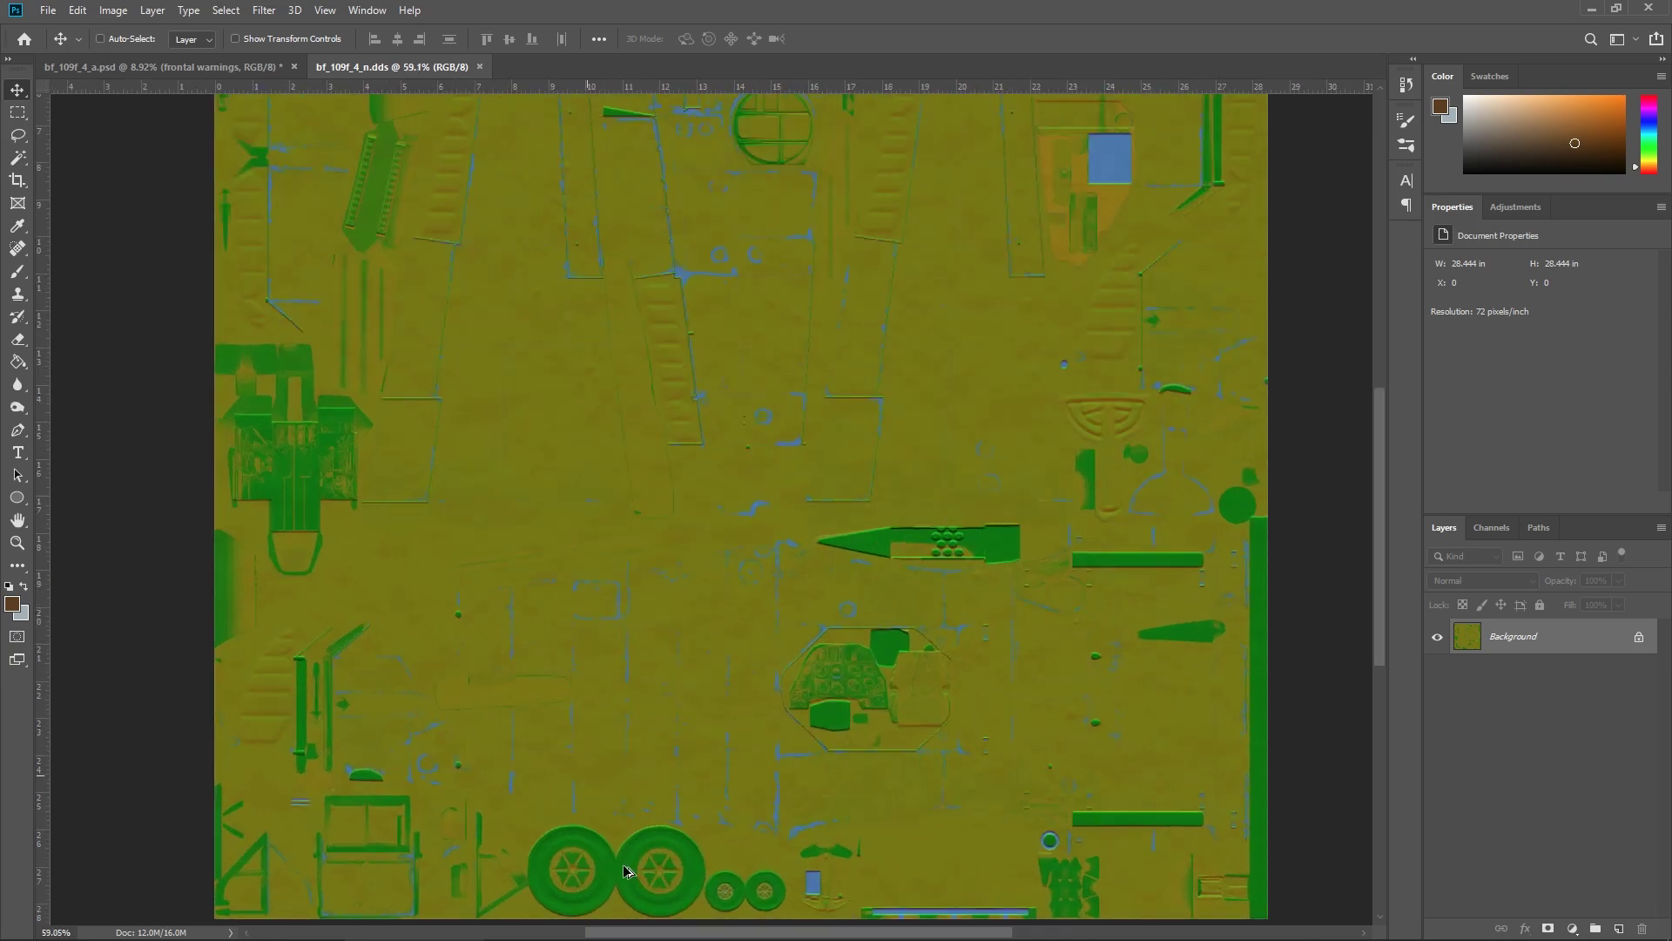
{"action": "scroll", "coordinate": [584, 696], "scroll_direction": "down", "scroll_amount": 3}
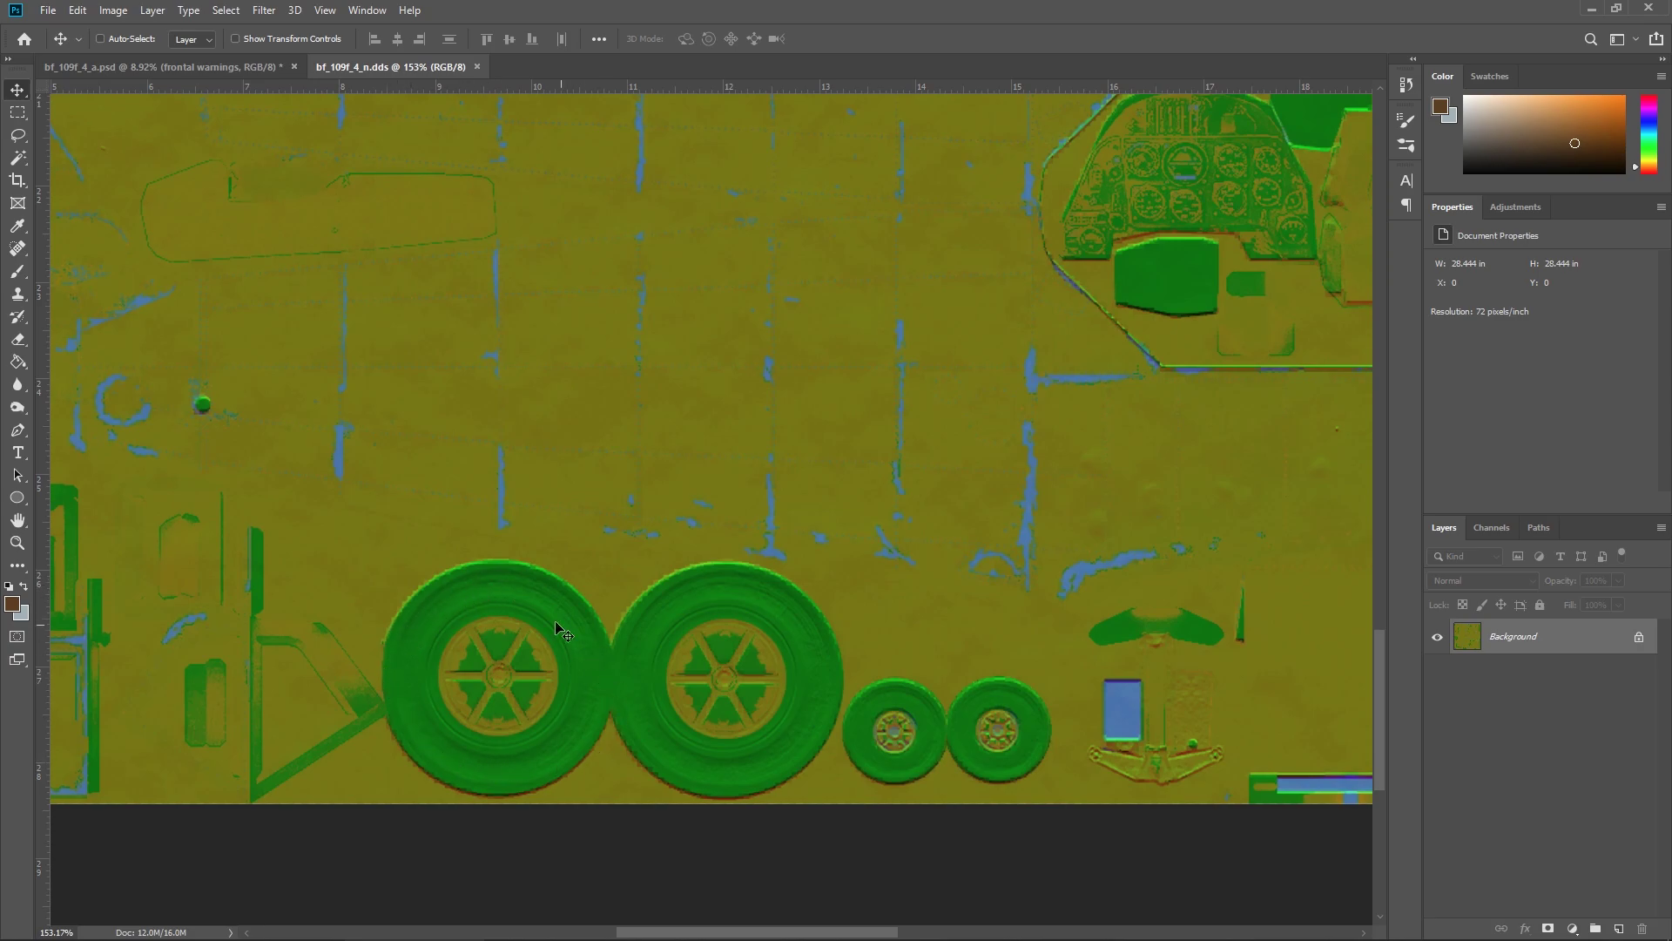
{"action": "scroll", "coordinate": [544, 625], "scroll_direction": "down", "scroll_amount": 5}
{"action": "scroll", "coordinate": [636, 393], "scroll_direction": "up", "scroll_amount": 3}
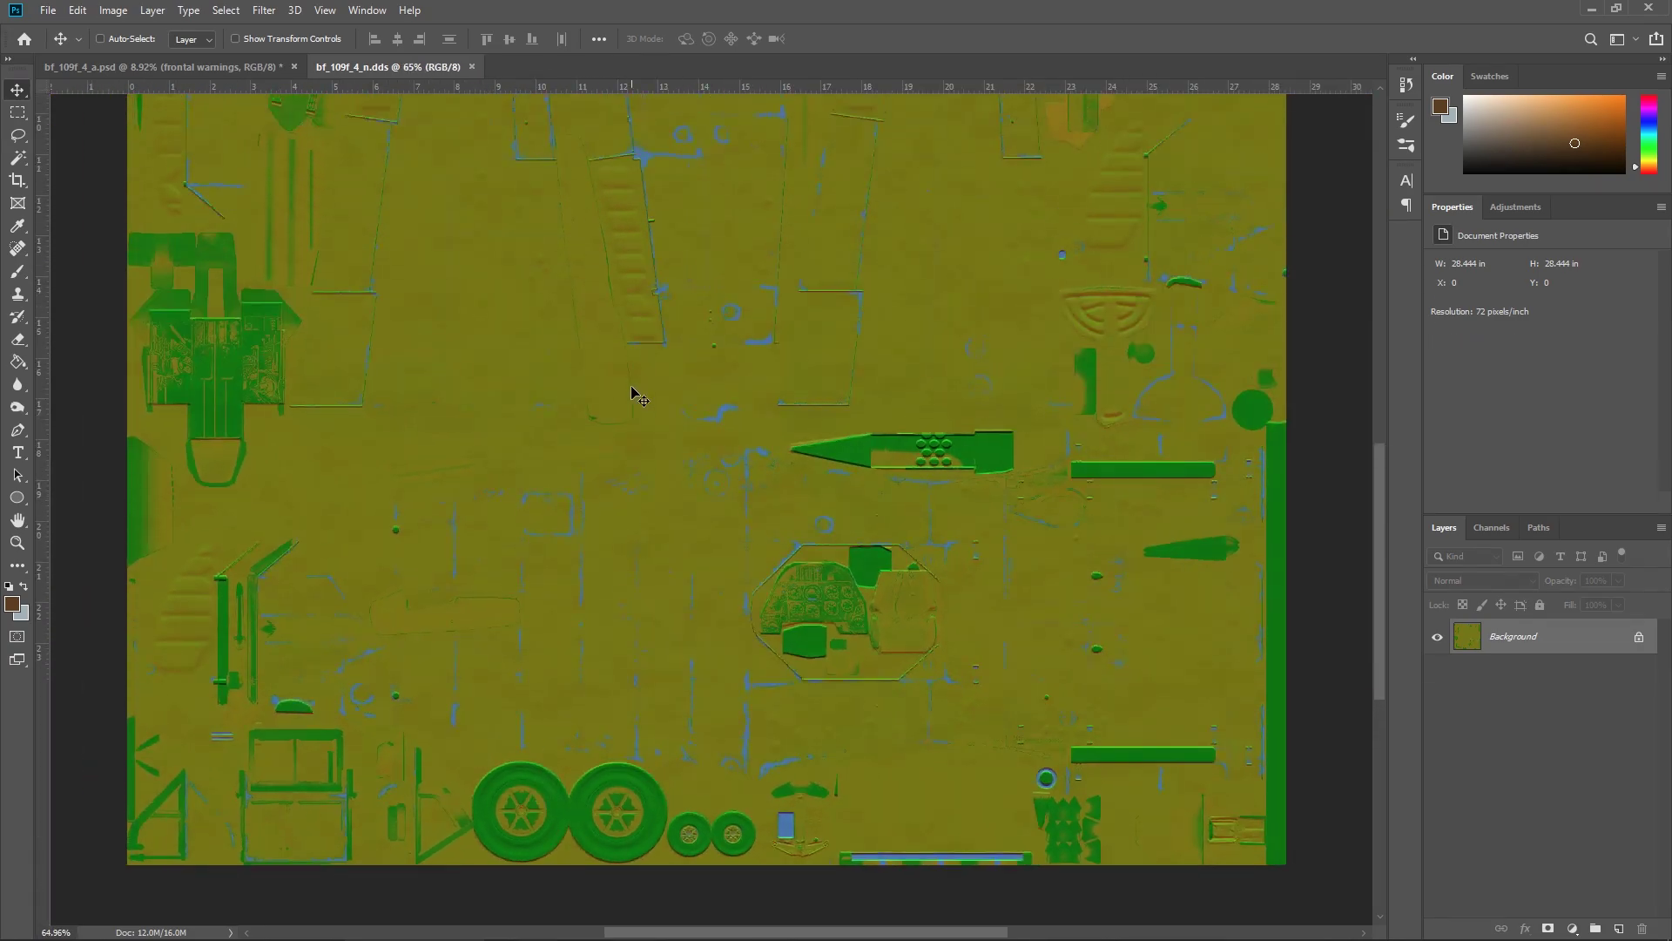
{"action": "scroll", "coordinate": [634, 394], "scroll_direction": "up", "scroll_amount": 2}
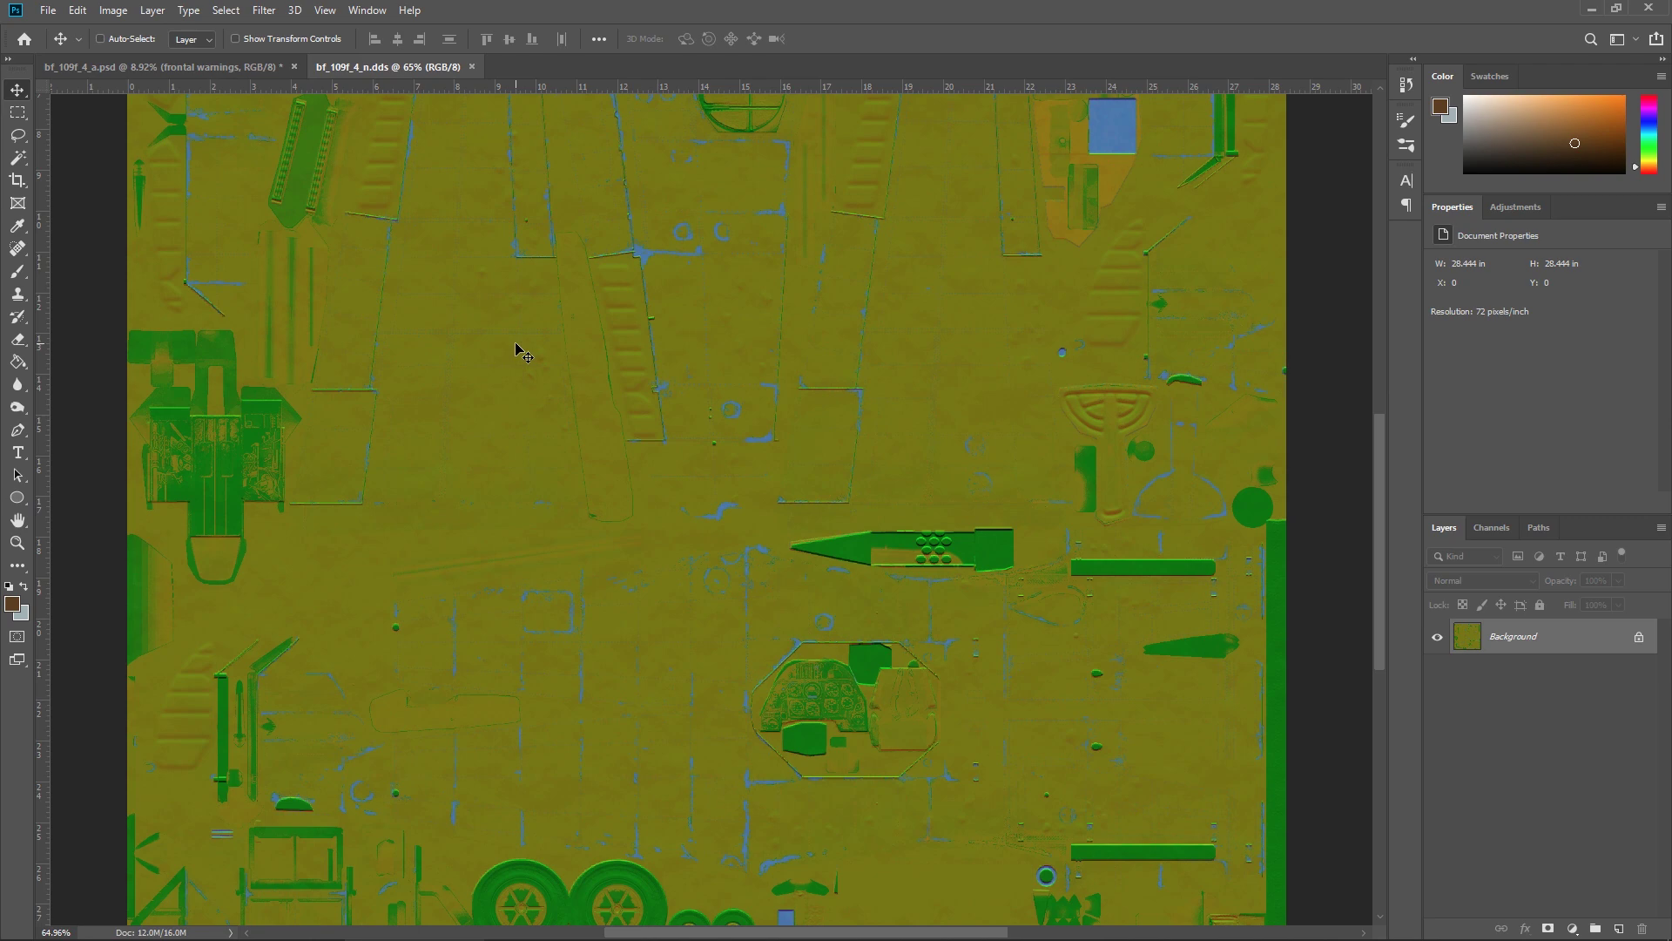
Switch to the War Thunder hangar and orbit to a high side view of the Bf 109 F-4.
{"action": "mouse_move", "coordinate": [380, 936]}
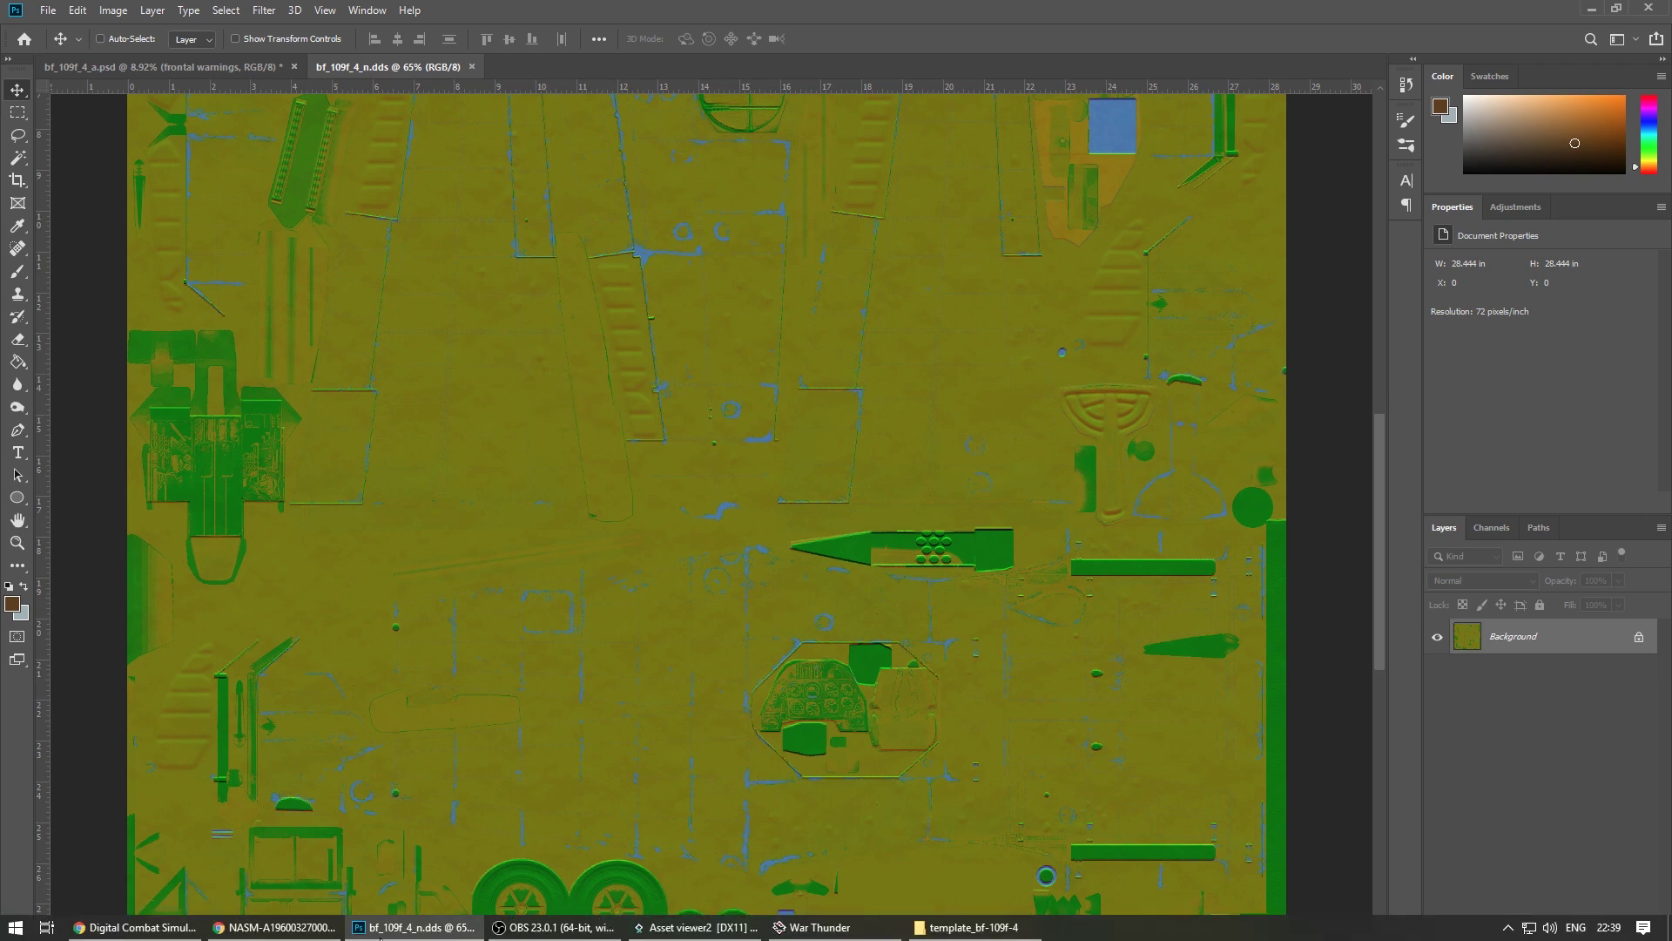
{"action": "left_click", "coordinate": [819, 928]}
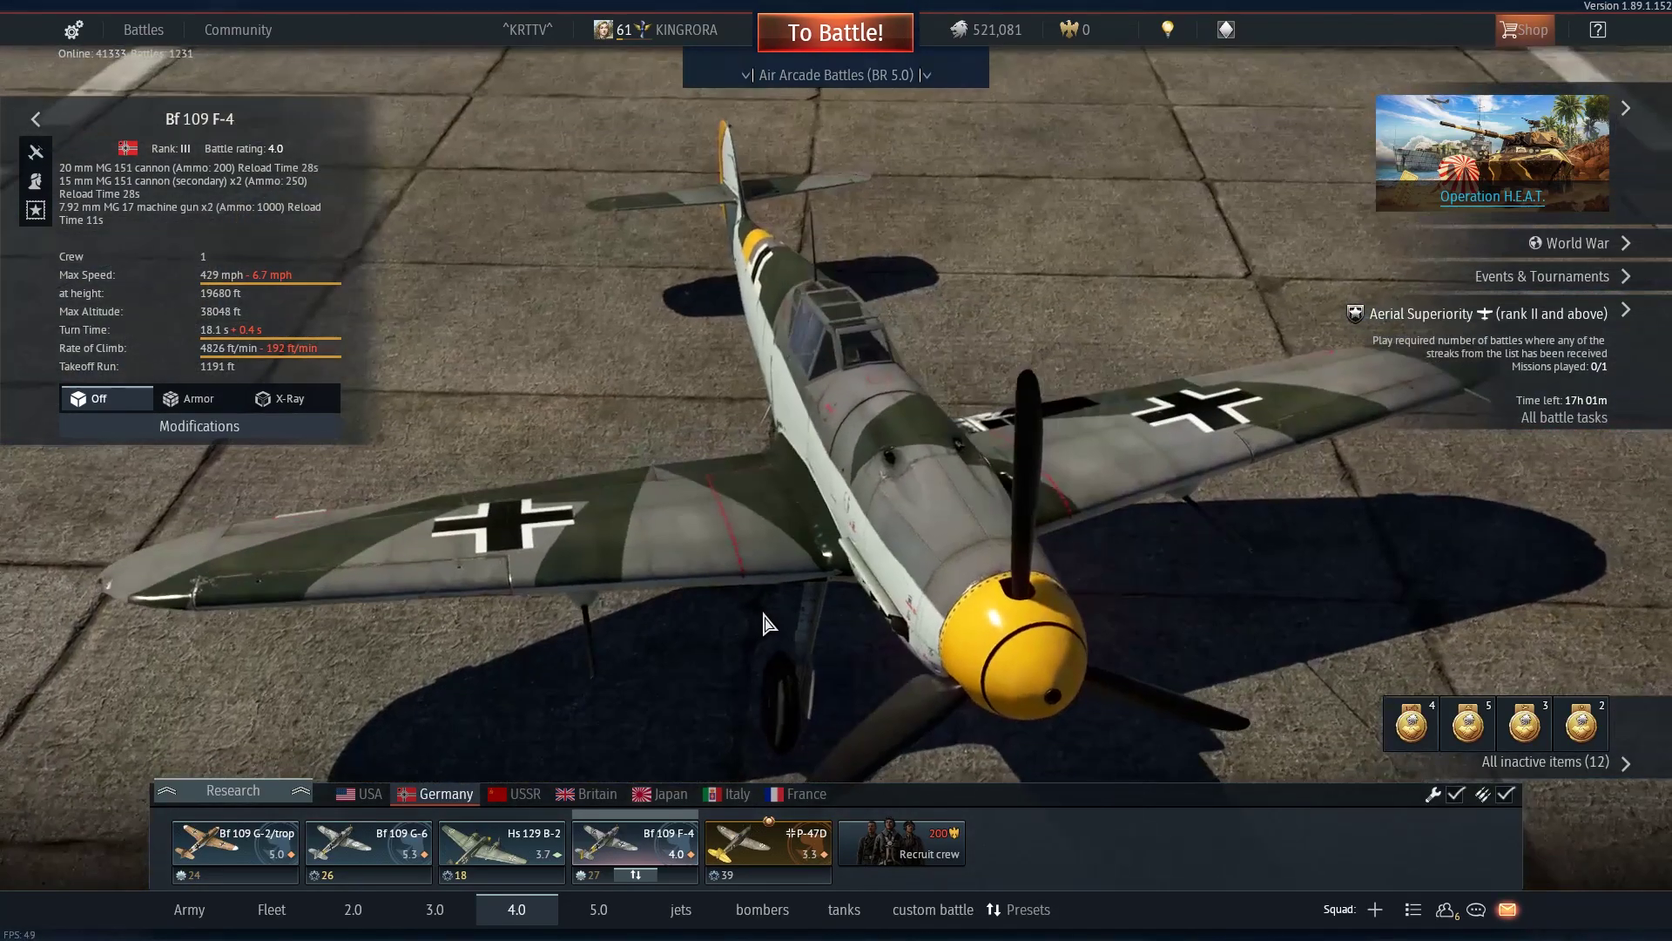
{"action": "left_click_drag", "start_coordinate": [763, 624], "coordinate": [709, 598]}
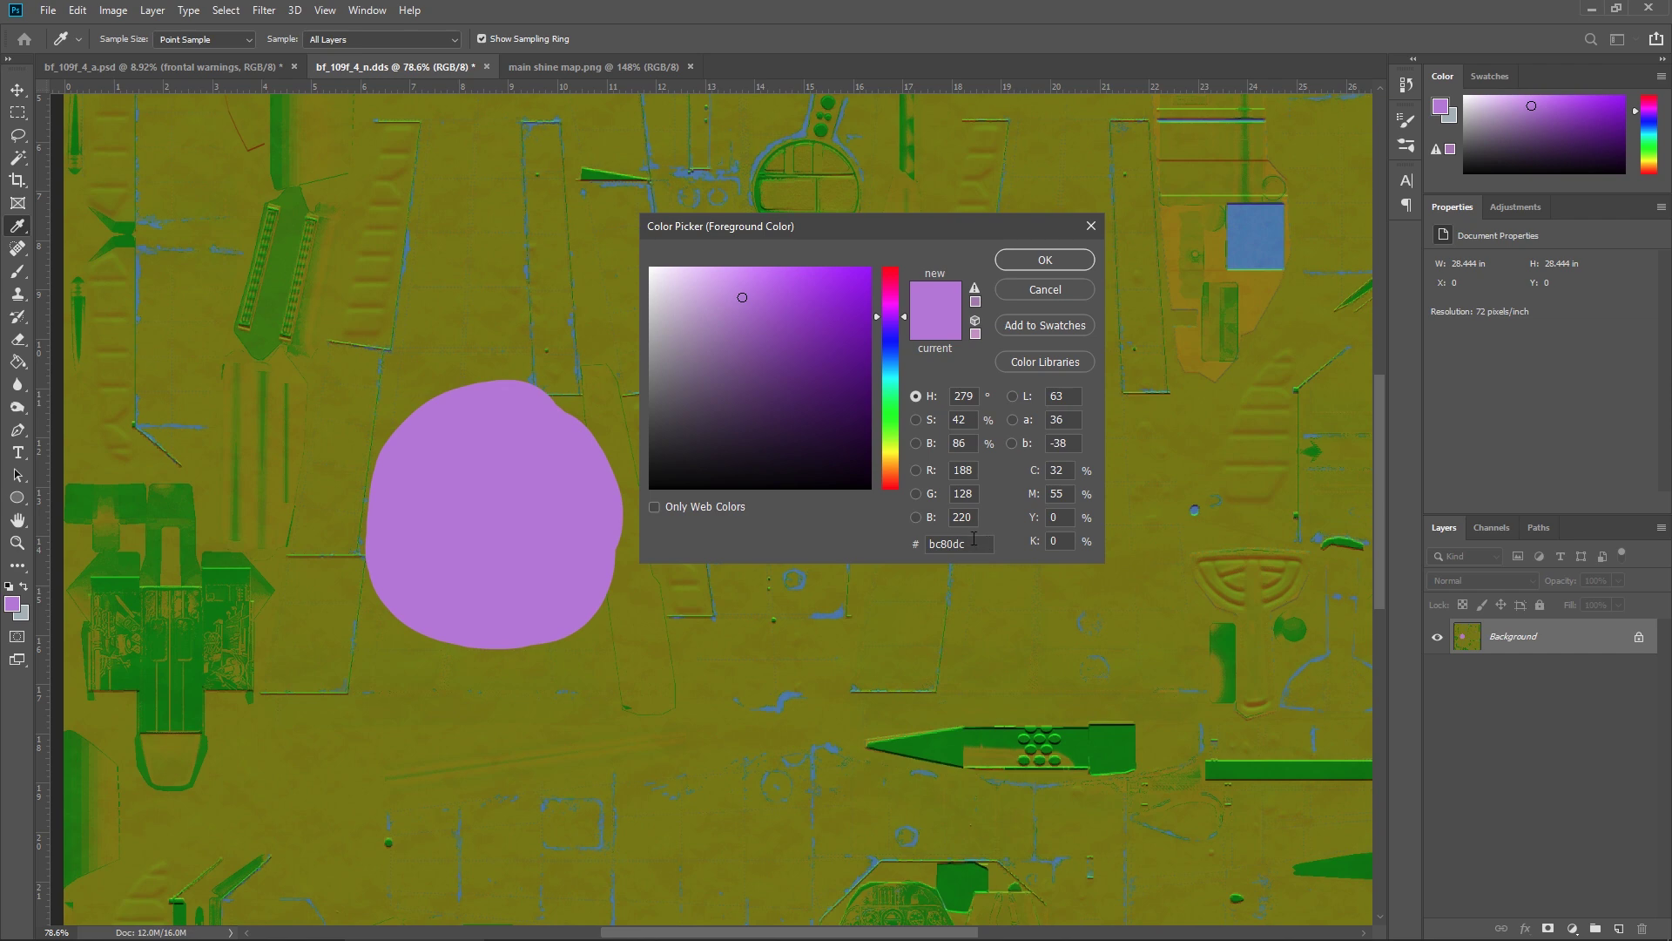
Confirm #bc80dc as the purple shine colour, then orbit War Thunder's camera toward the nose.
{"action": "left_click", "coordinate": [1066, 294]}
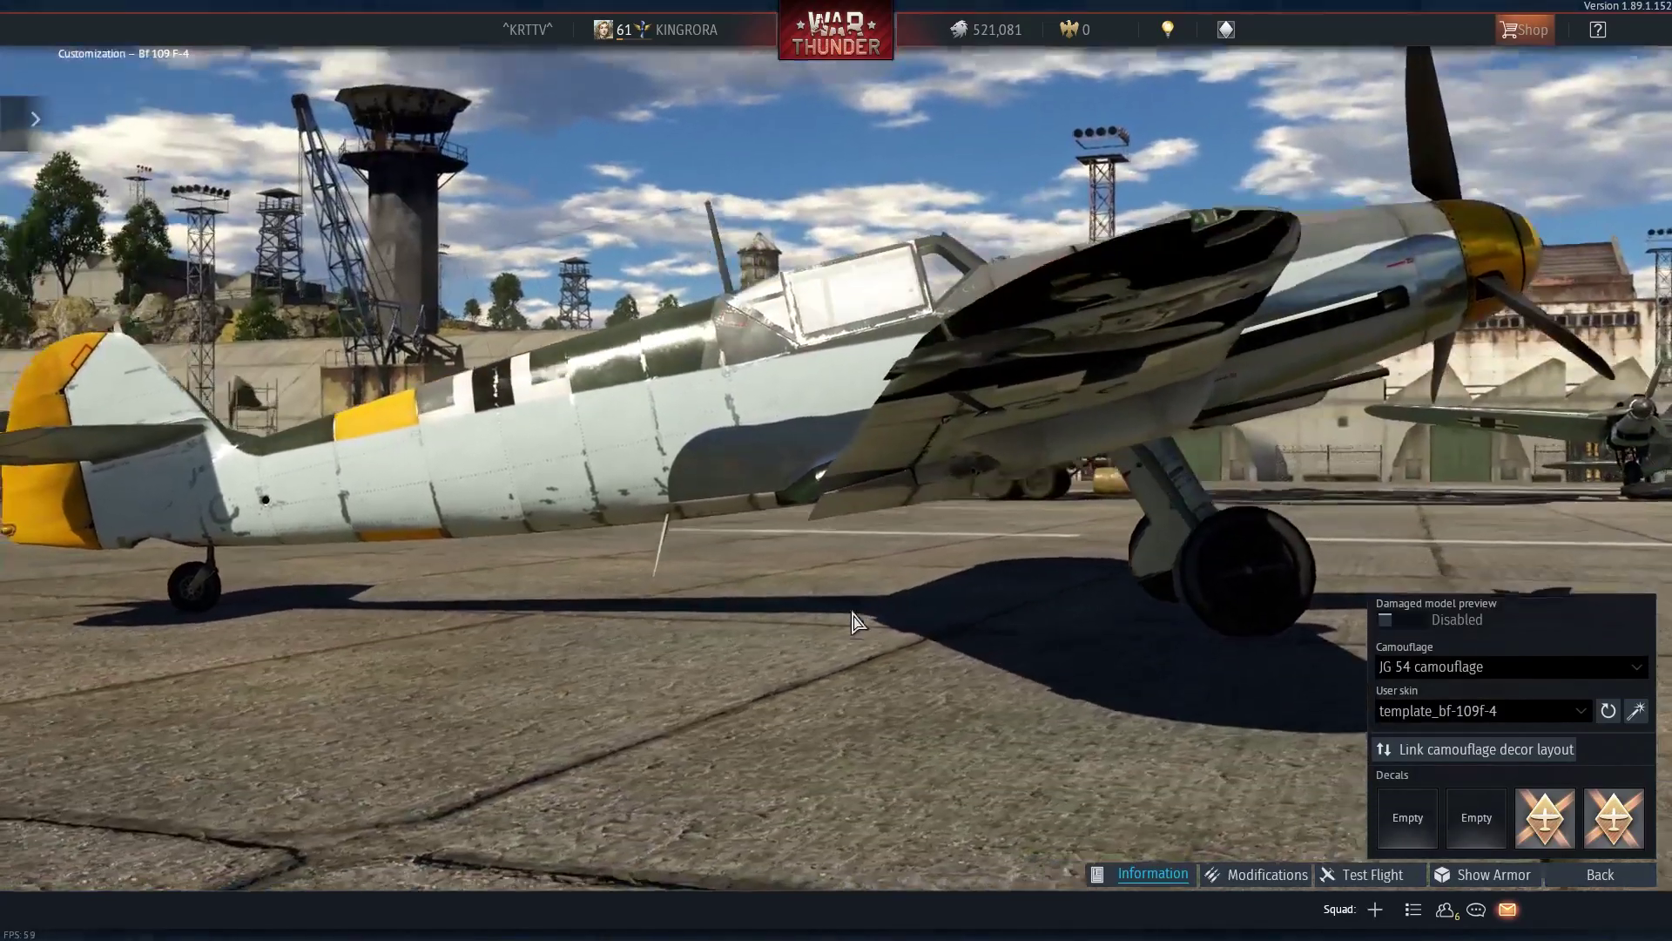
{"action": "left_click_drag", "start_coordinate": [853, 620], "coordinate": [769, 653]}
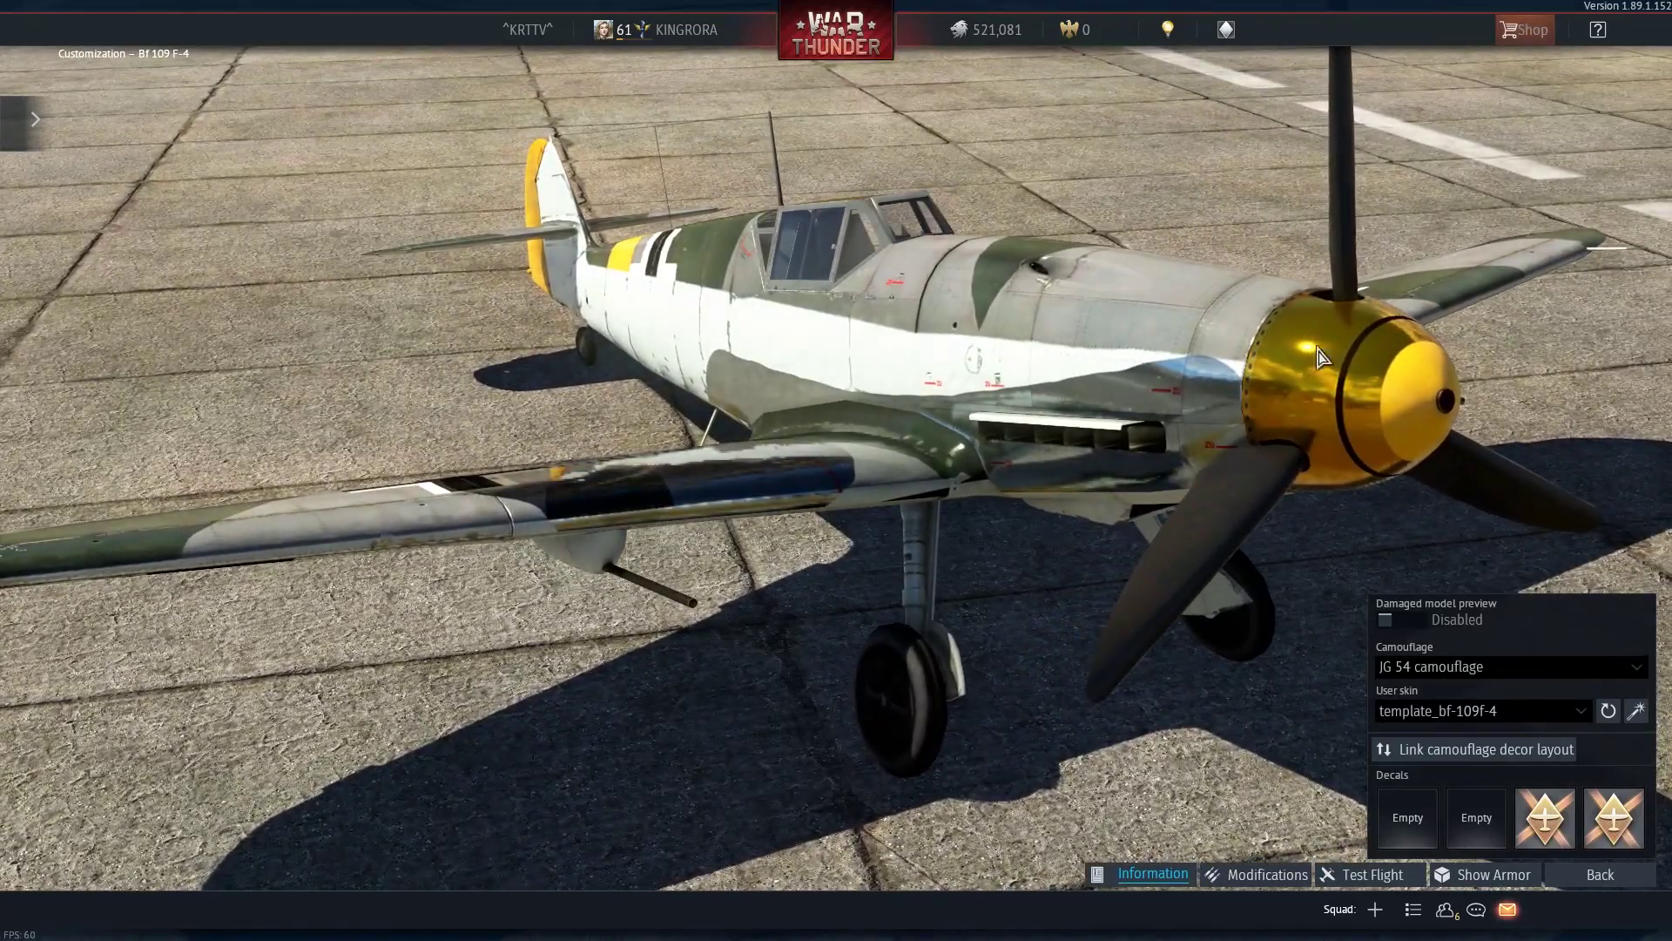
Orbit the Bf 109F-4 from a front view down the fuselage to a high side view, then return to Photoshop.
{"action": "left_click_drag", "start_coordinate": [1319, 357], "coordinate": [1146, 614]}
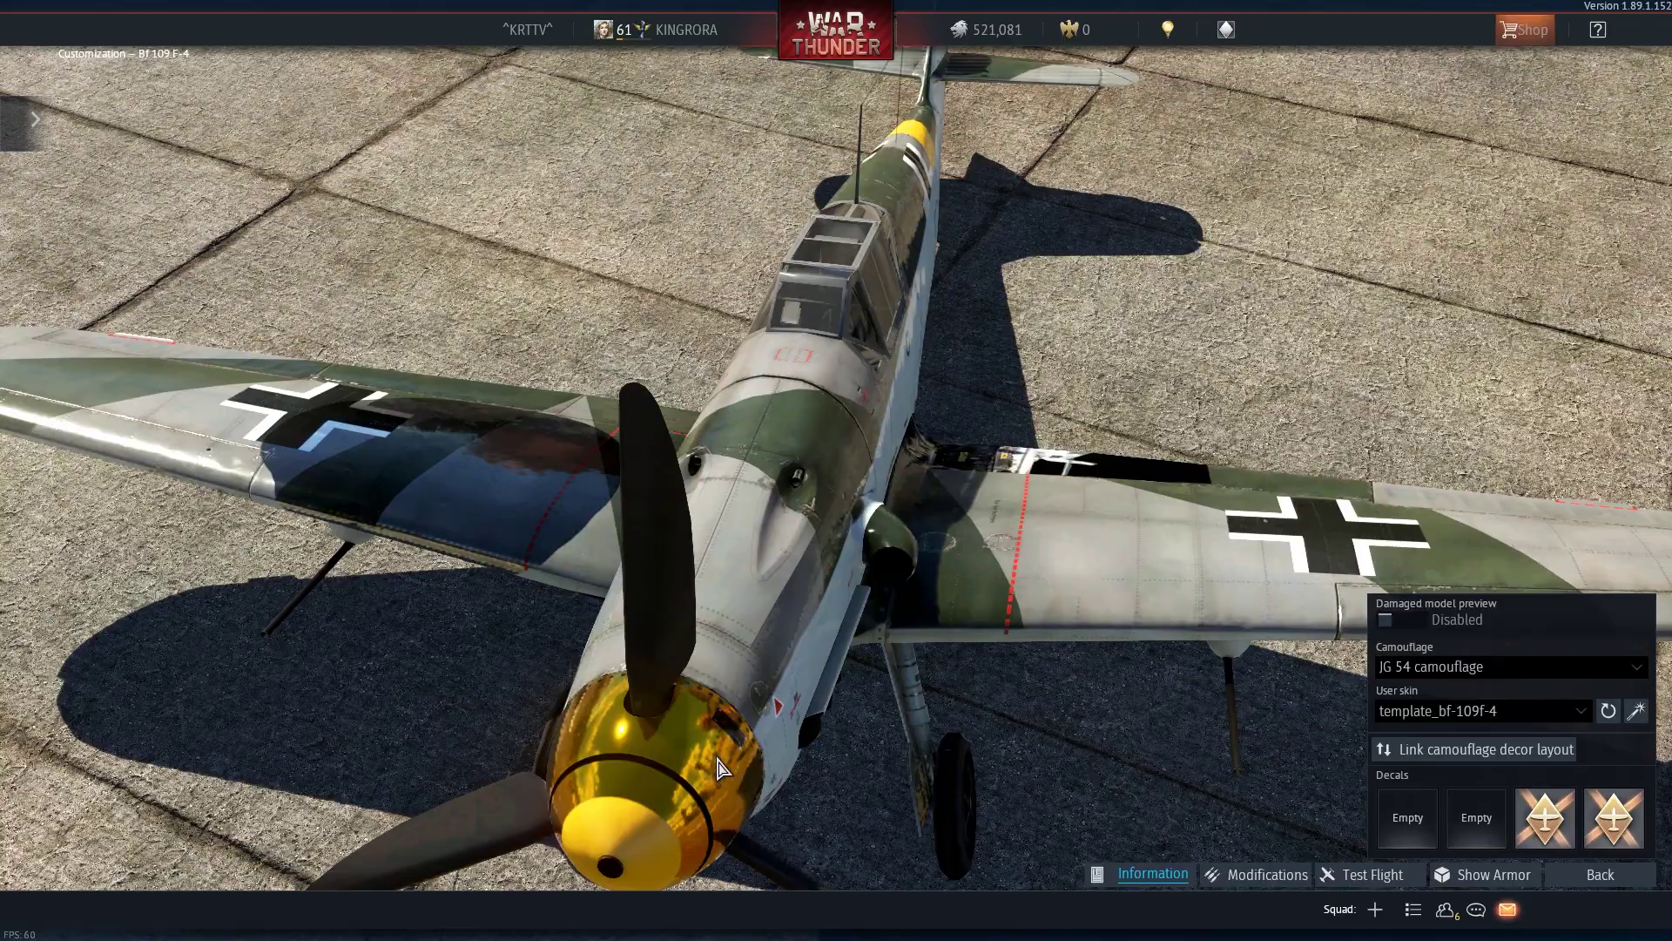
{"action": "left_click_drag", "start_coordinate": [718, 766], "coordinate": [900, 578]}
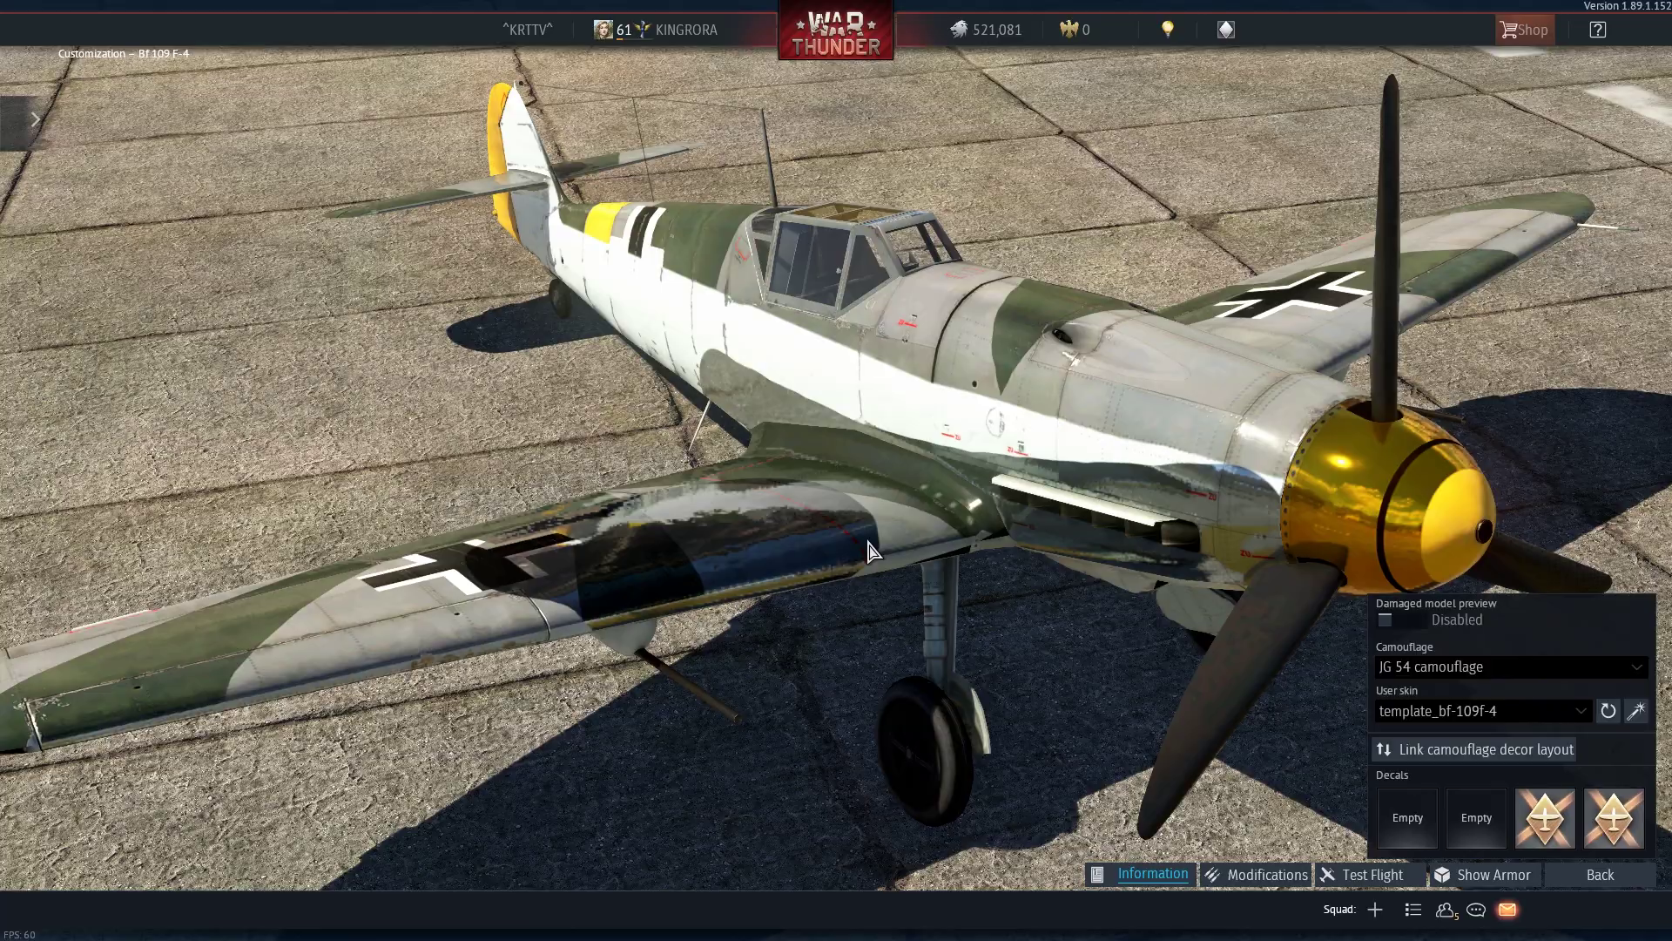
{"action": "key", "text": "alt+Tab"}
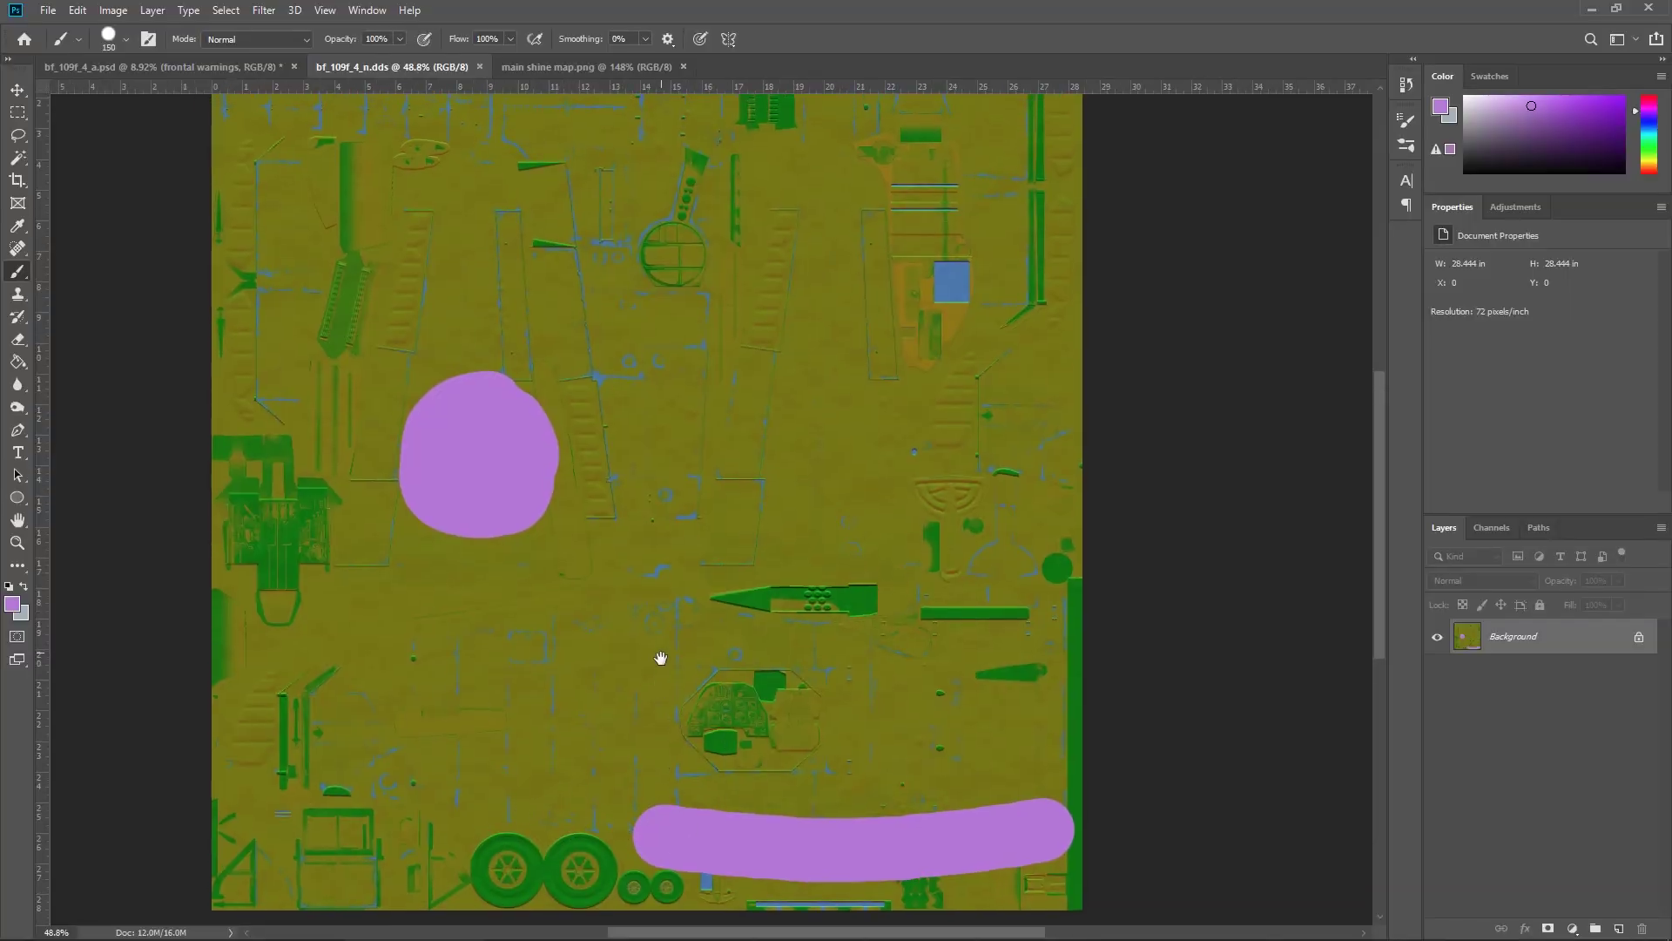
Zoom and pan over the normal map's upper-left panel-line detail, then bring War Thunder forward.
{"action": "left_click_drag", "start_coordinate": [657, 660], "coordinate": [690, 785]}
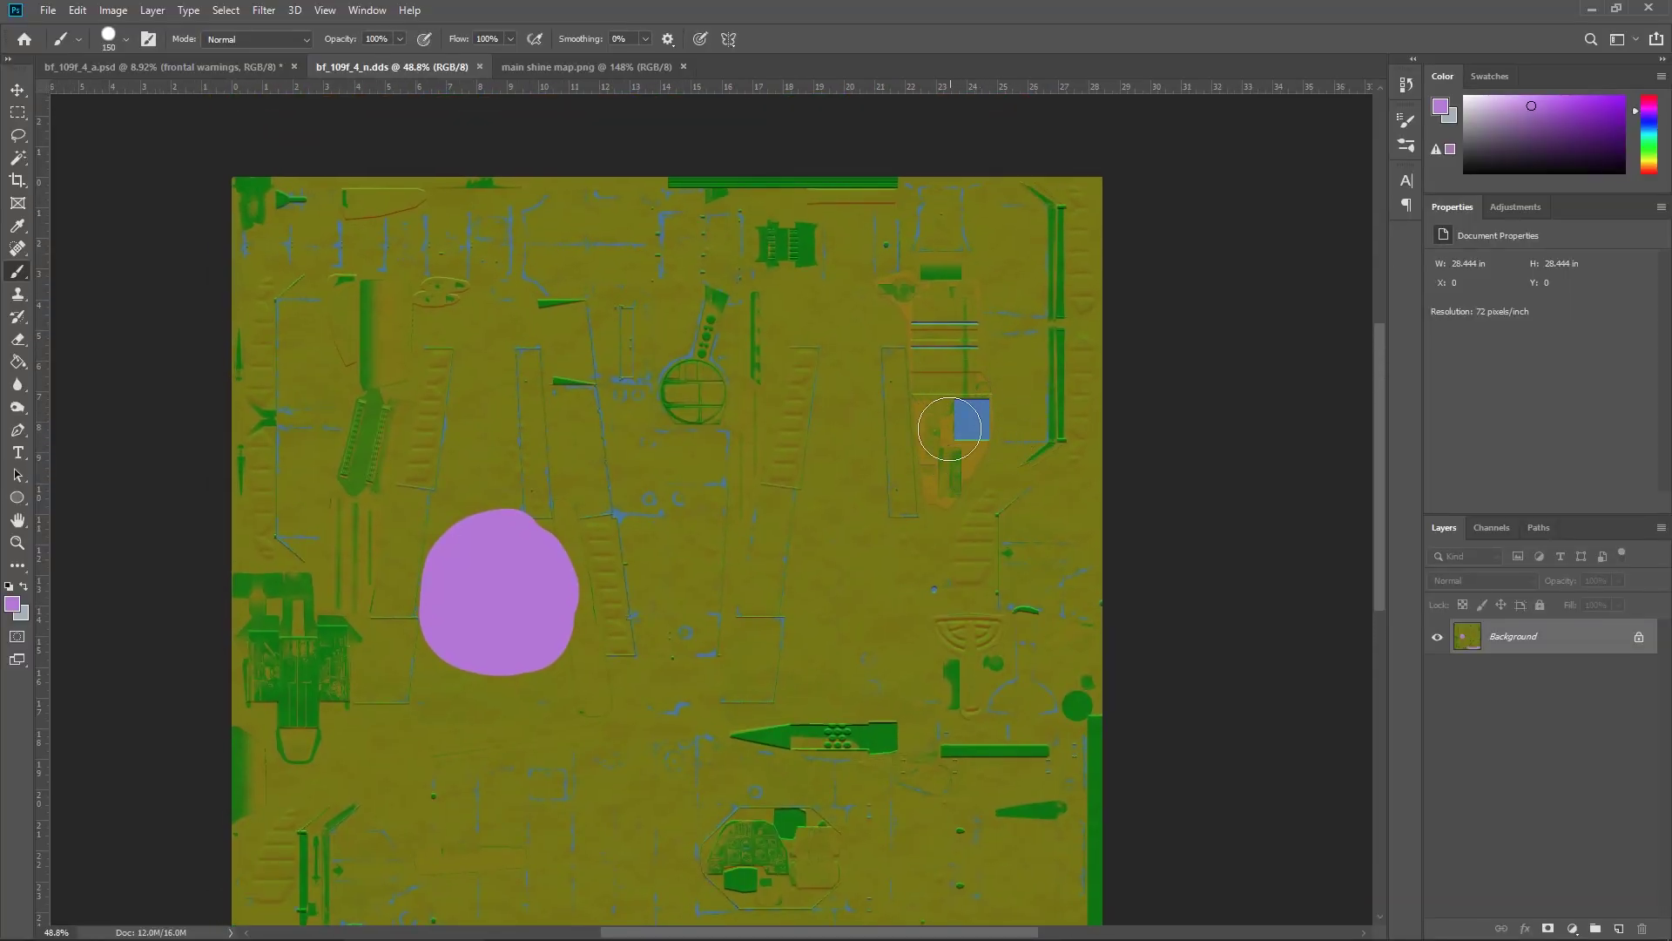
{"action": "mouse_move", "coordinate": [405, 937]}
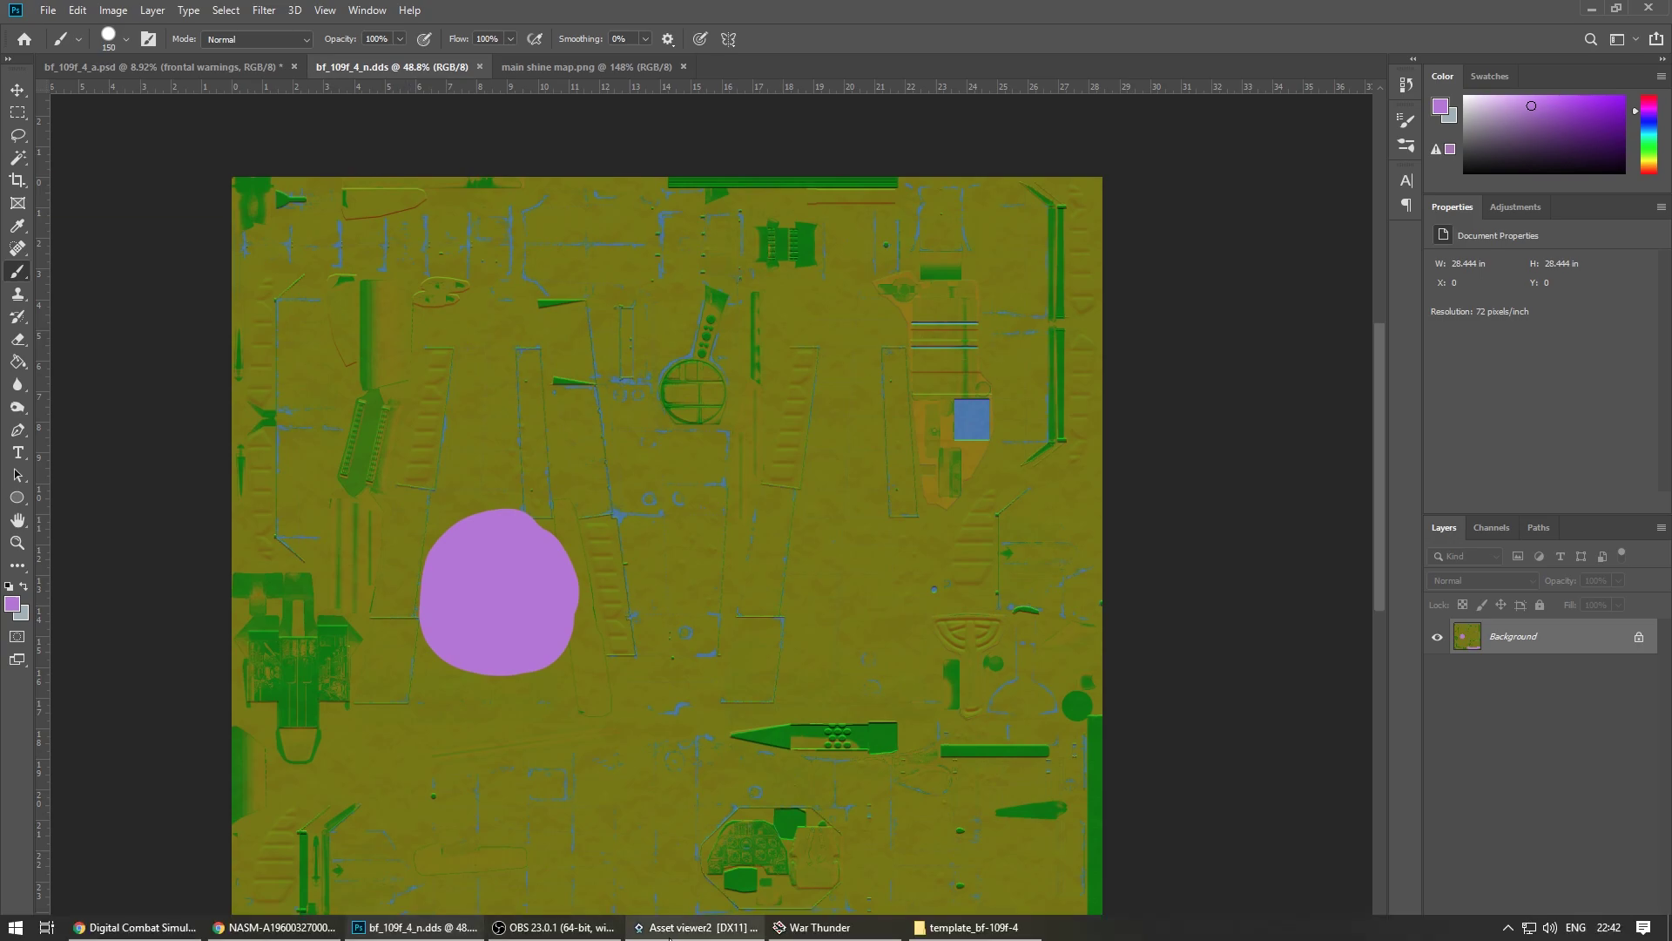
{"action": "mouse_move", "coordinate": [823, 928]}
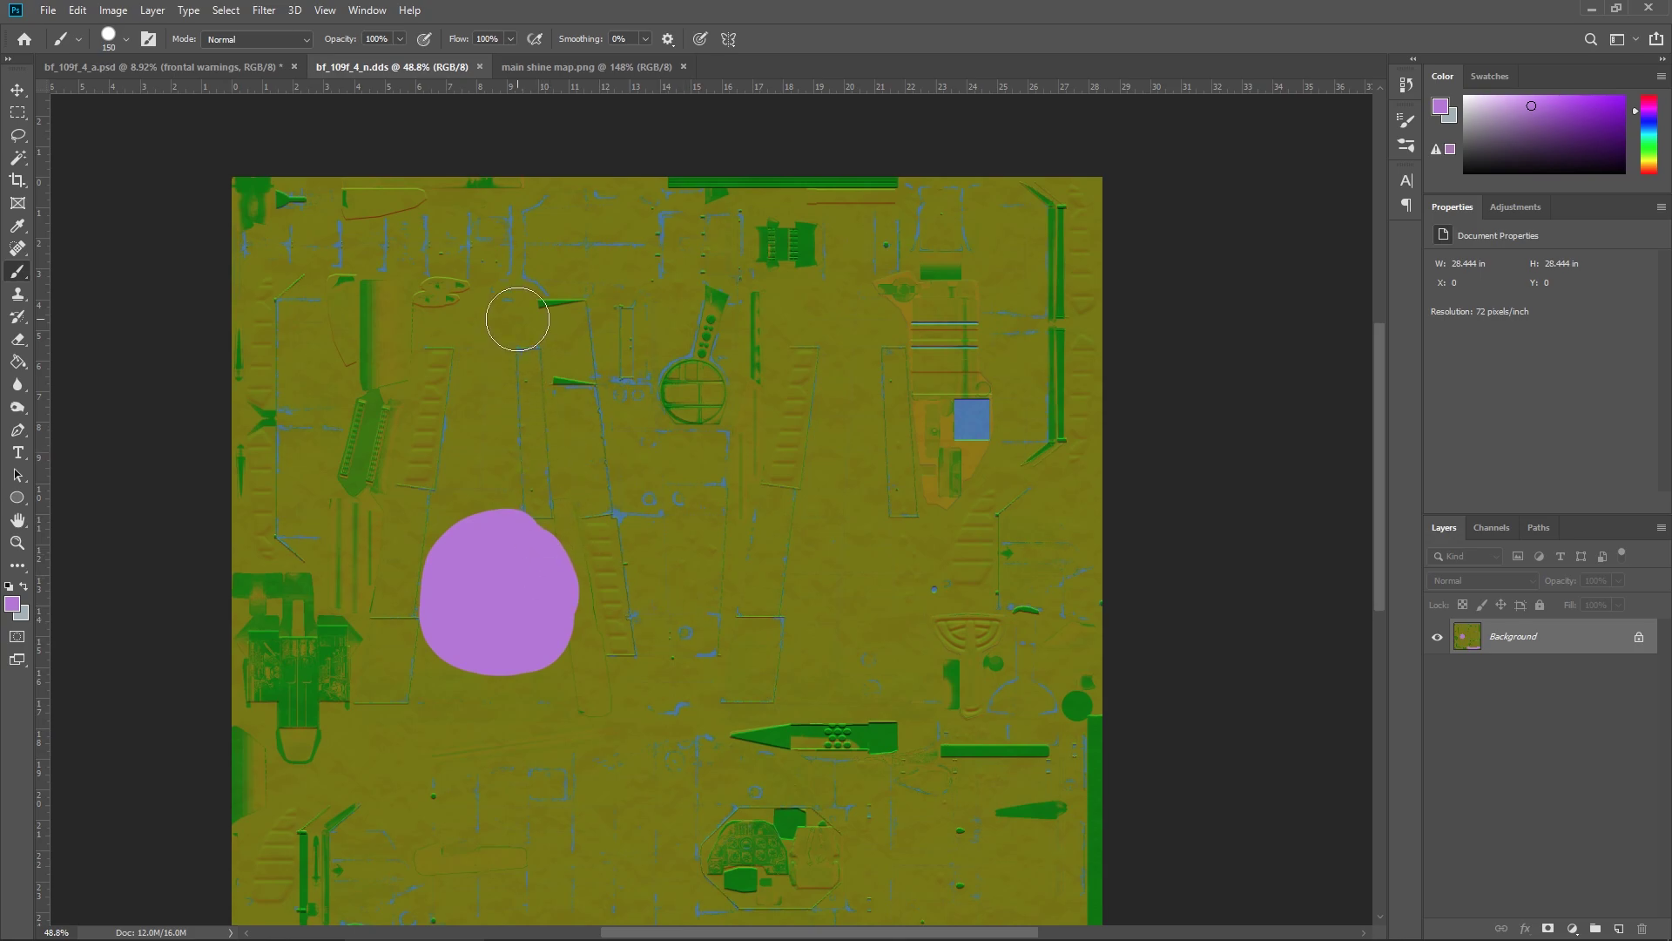
{"action": "scroll", "coordinate": [403, 195], "scroll_direction": "up", "scroll_amount": 3}
{"action": "scroll", "coordinate": [501, 235], "scroll_direction": "up", "scroll_amount": 3}
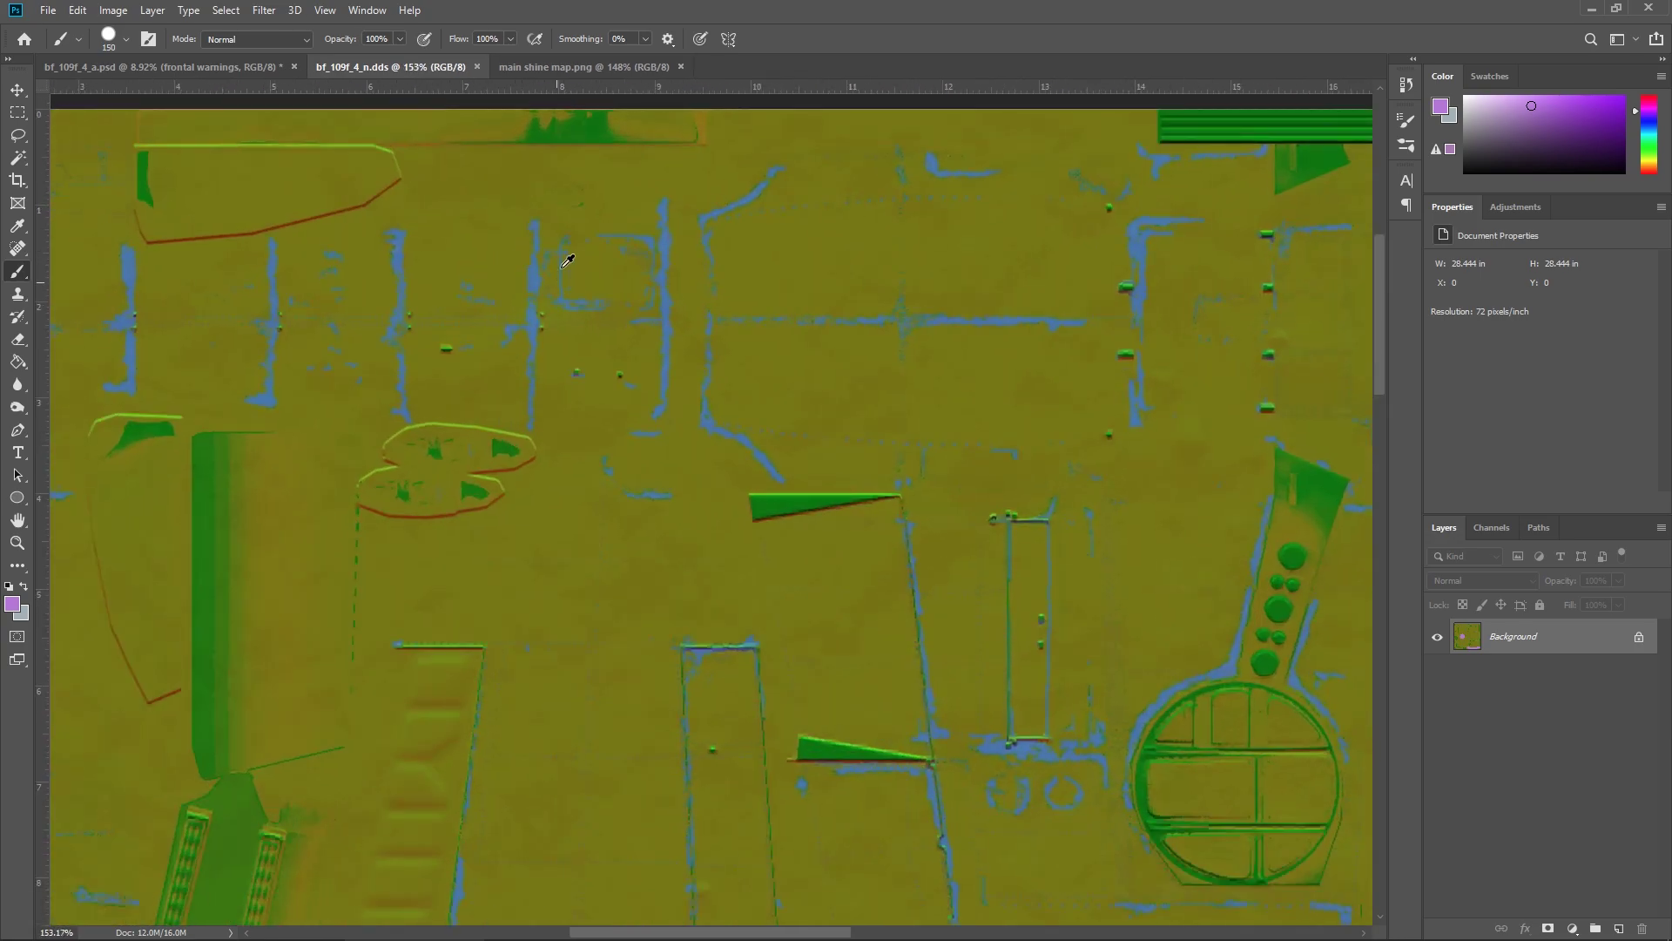
{"action": "left_click_drag", "start_coordinate": [416, 335], "coordinate": [863, 404]}
{"action": "scroll", "coordinate": [687, 706], "scroll_direction": "down", "scroll_amount": 5}
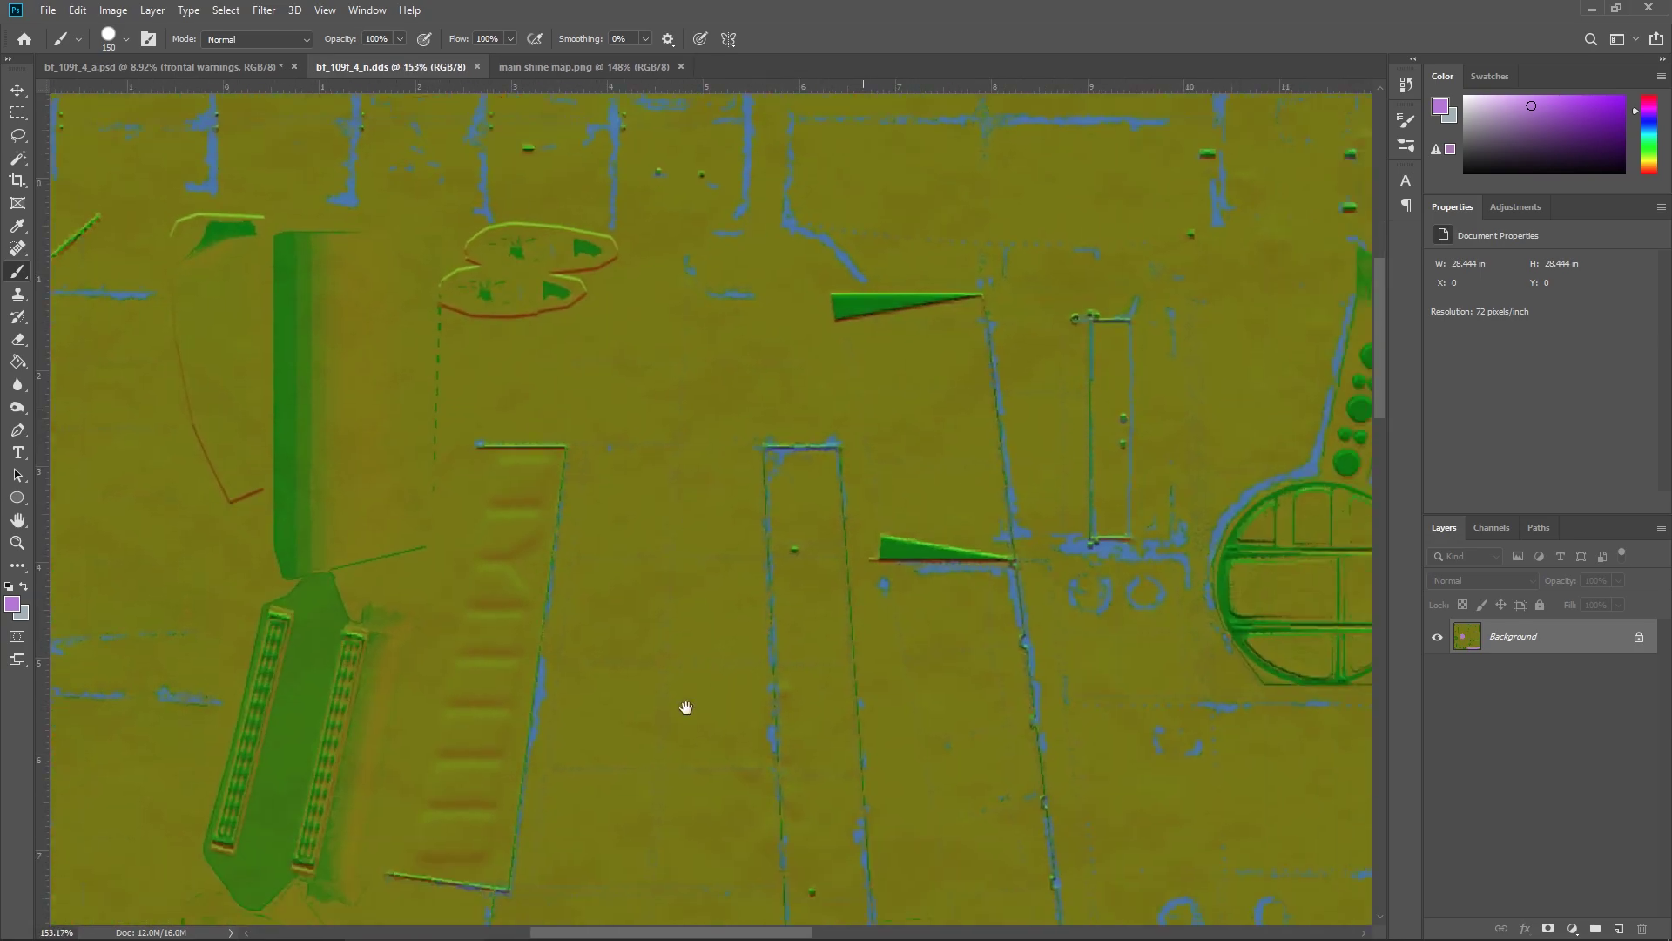
{"action": "left_click_drag", "start_coordinate": [687, 705], "coordinate": [662, 784]}
{"action": "scroll", "coordinate": [662, 784], "scroll_direction": "down", "scroll_amount": 2}
{"action": "left_click", "coordinate": [810, 927]}
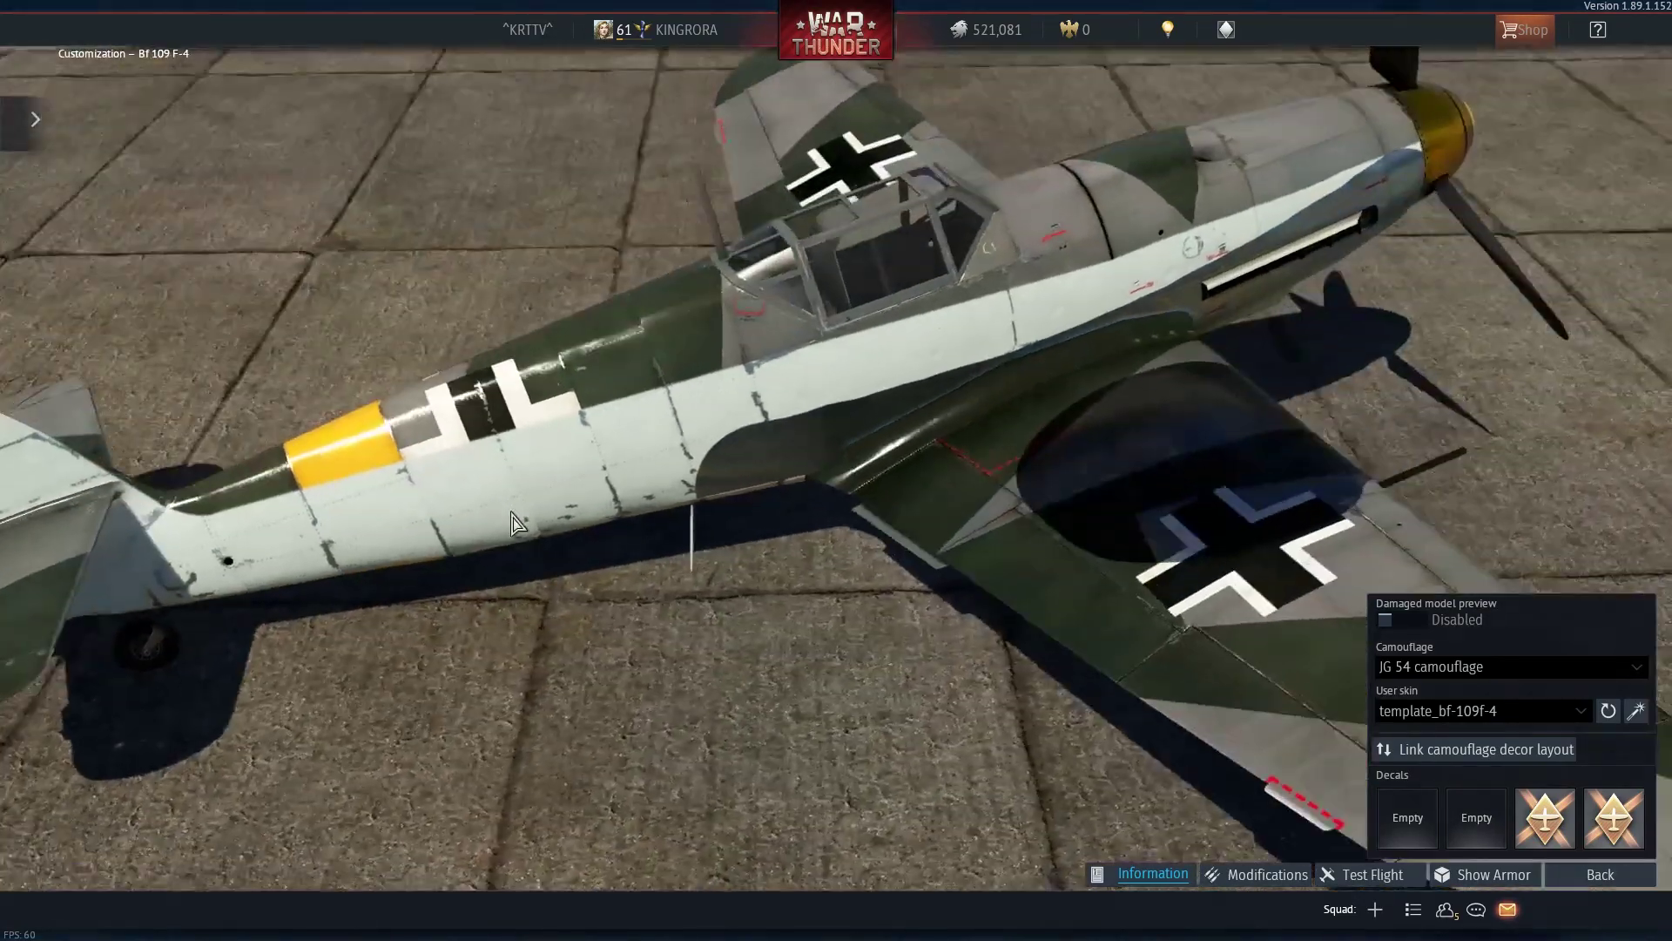
Orbit the skinned Bf 109F-4 through low side, nose-on and top-down views.
{"action": "left_click_drag", "start_coordinate": [513, 523], "coordinate": [679, 407]}
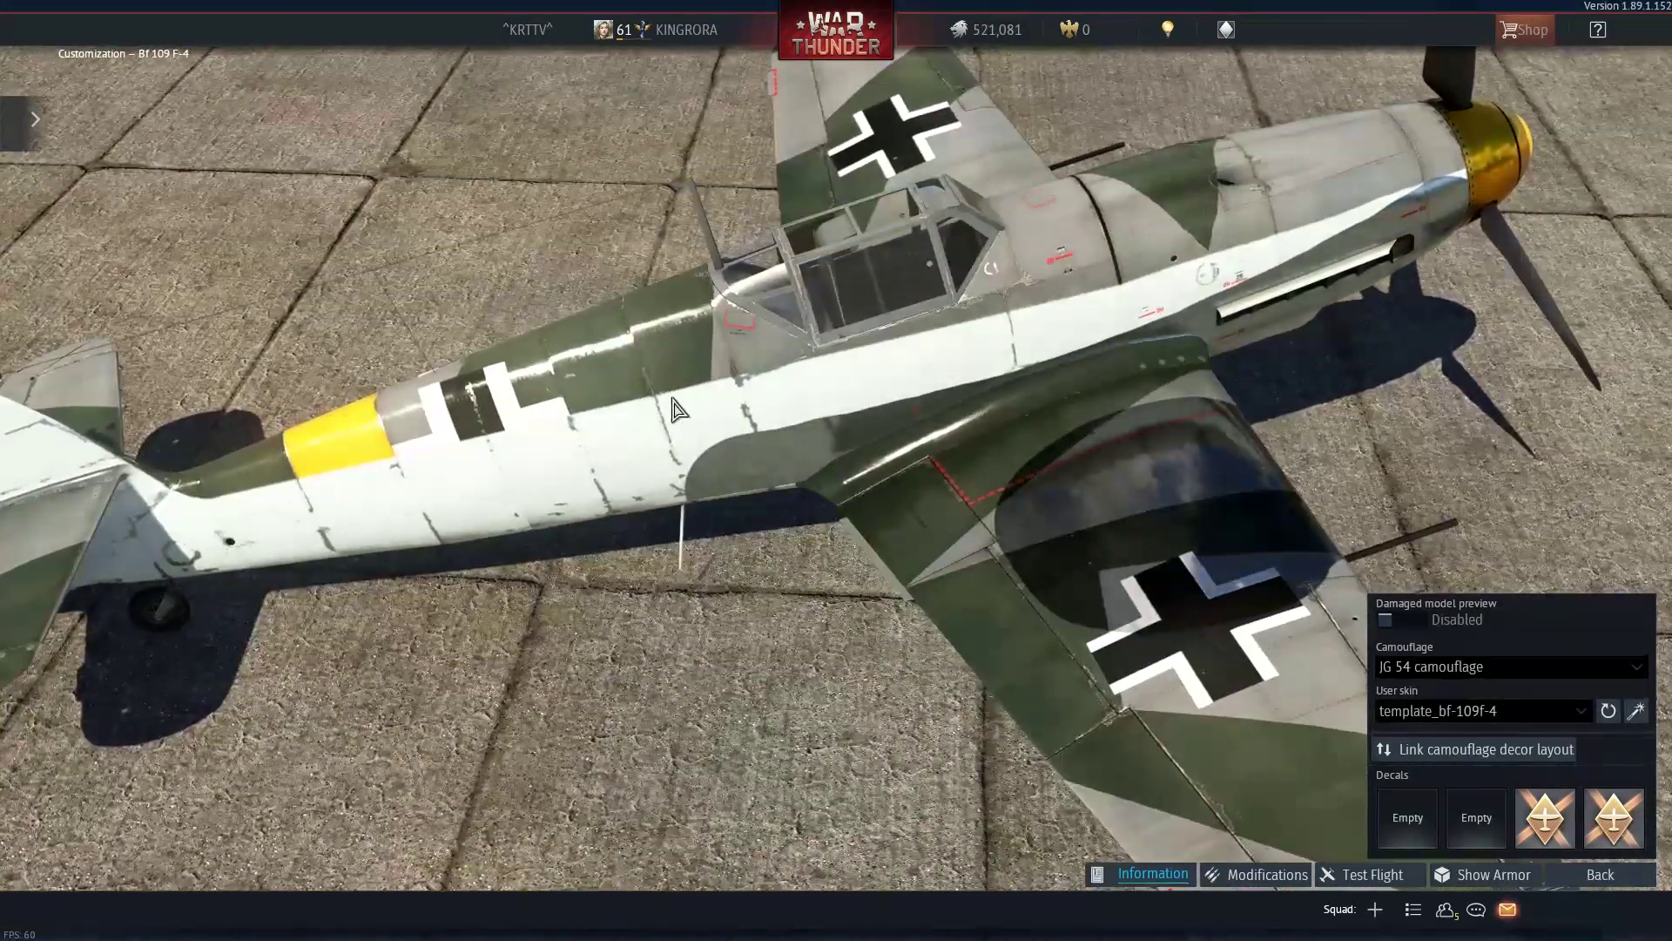
{"action": "left_click_drag", "start_coordinate": [732, 500], "coordinate": [791, 413]}
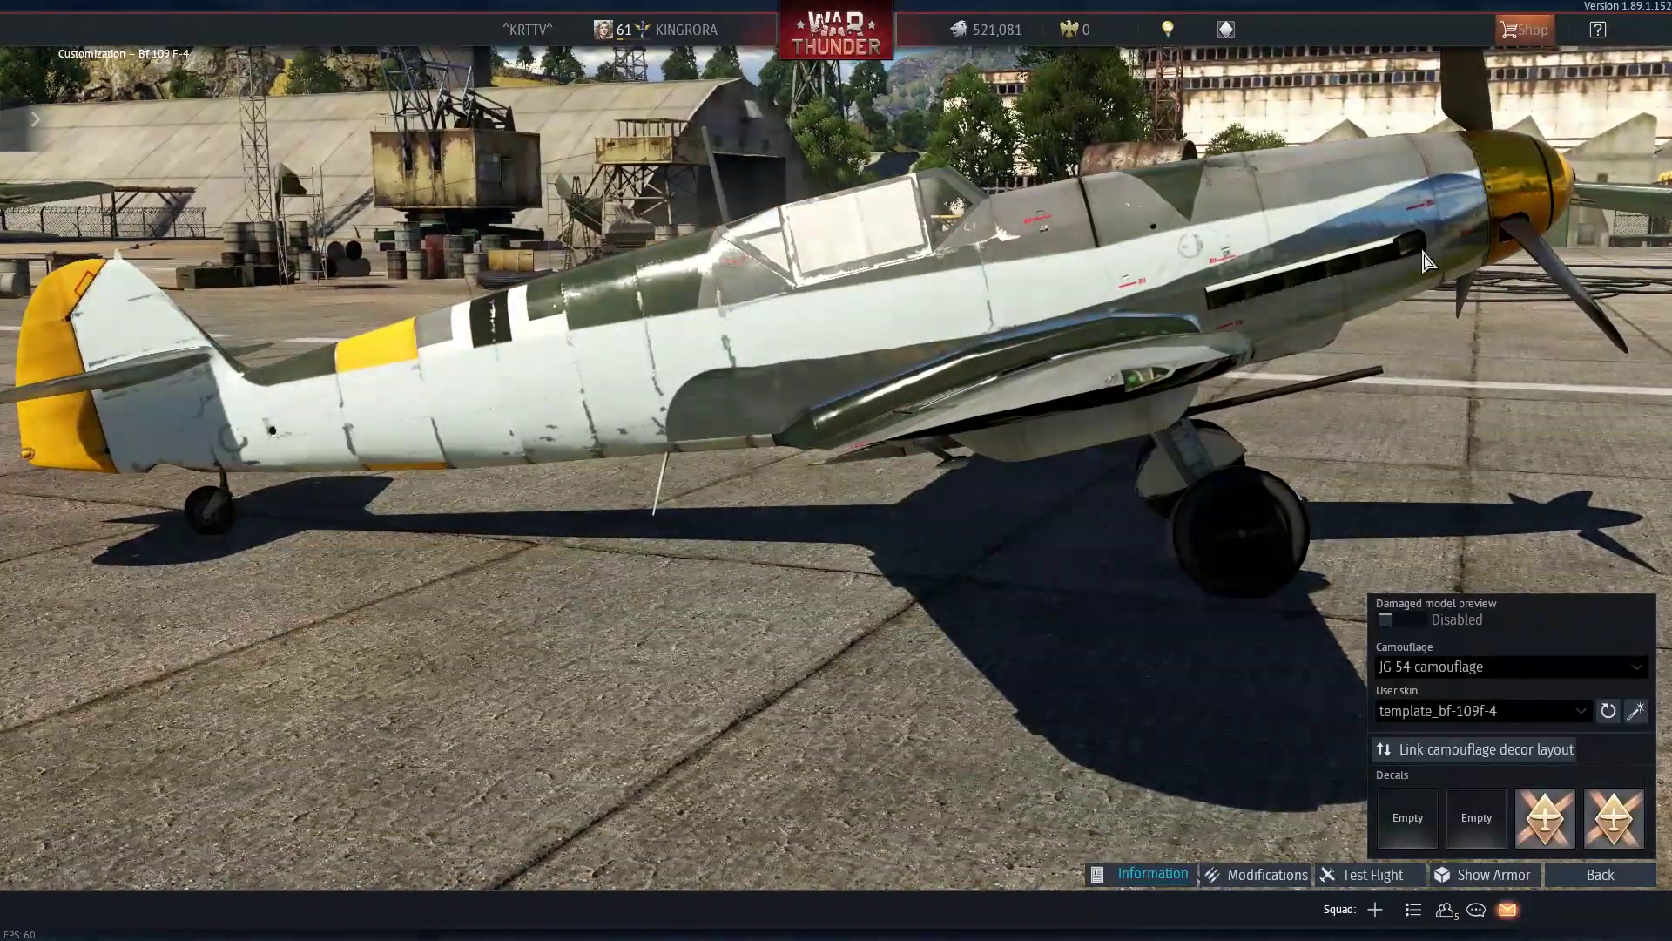
{"action": "left_click_drag", "start_coordinate": [1292, 372], "coordinate": [706, 395]}
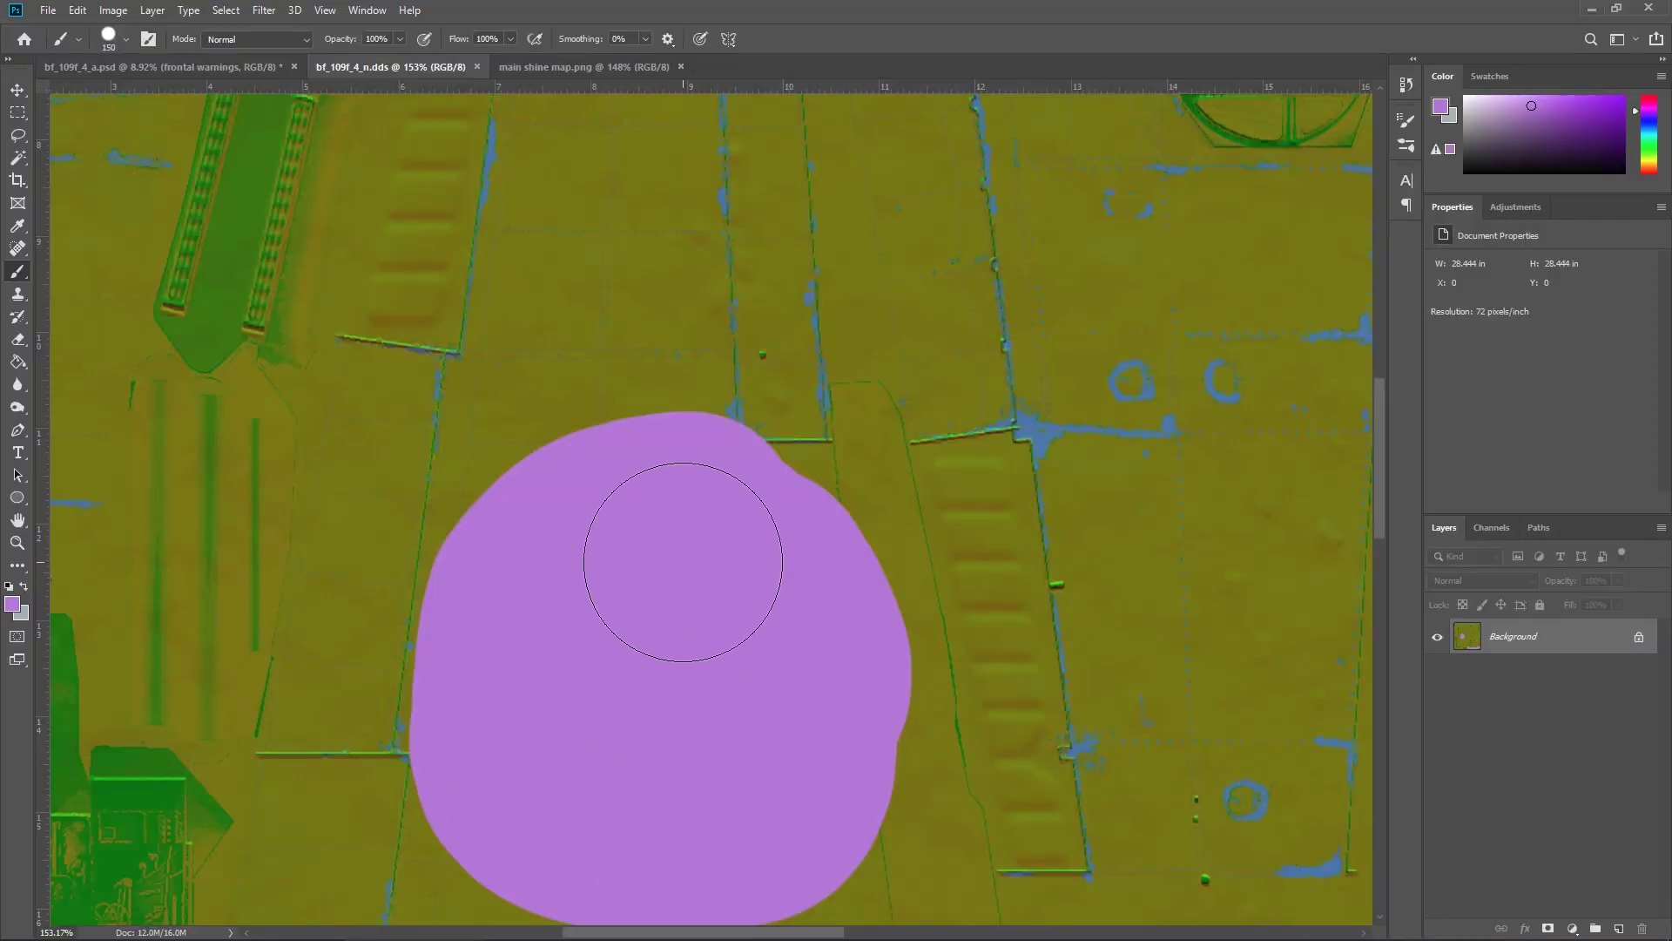
Undo the purple test strokes on the normal map and switch to the bf_109f_4_a.psd document.
{"action": "scroll", "coordinate": [689, 555], "scroll_direction": "down", "scroll_amount": 5}
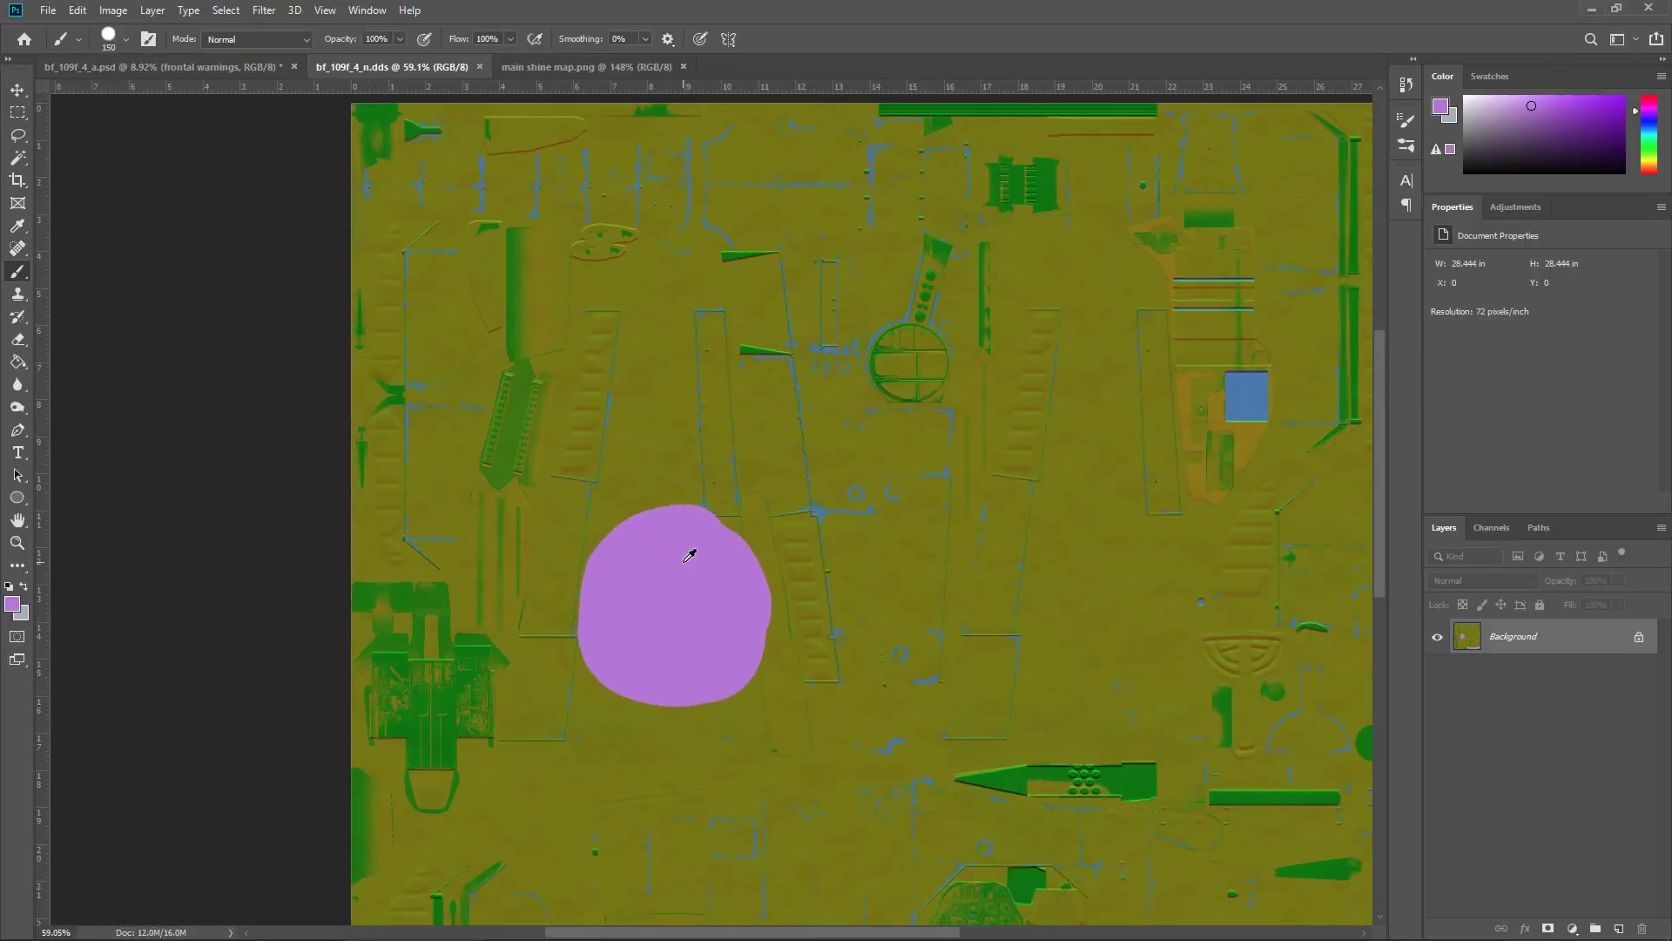
{"action": "scroll", "coordinate": [689, 554], "scroll_direction": "up", "scroll_amount": 3}
{"action": "scroll", "coordinate": [686, 562], "scroll_direction": "down", "scroll_amount": 1}
{"action": "key", "text": "ctrl+z"}
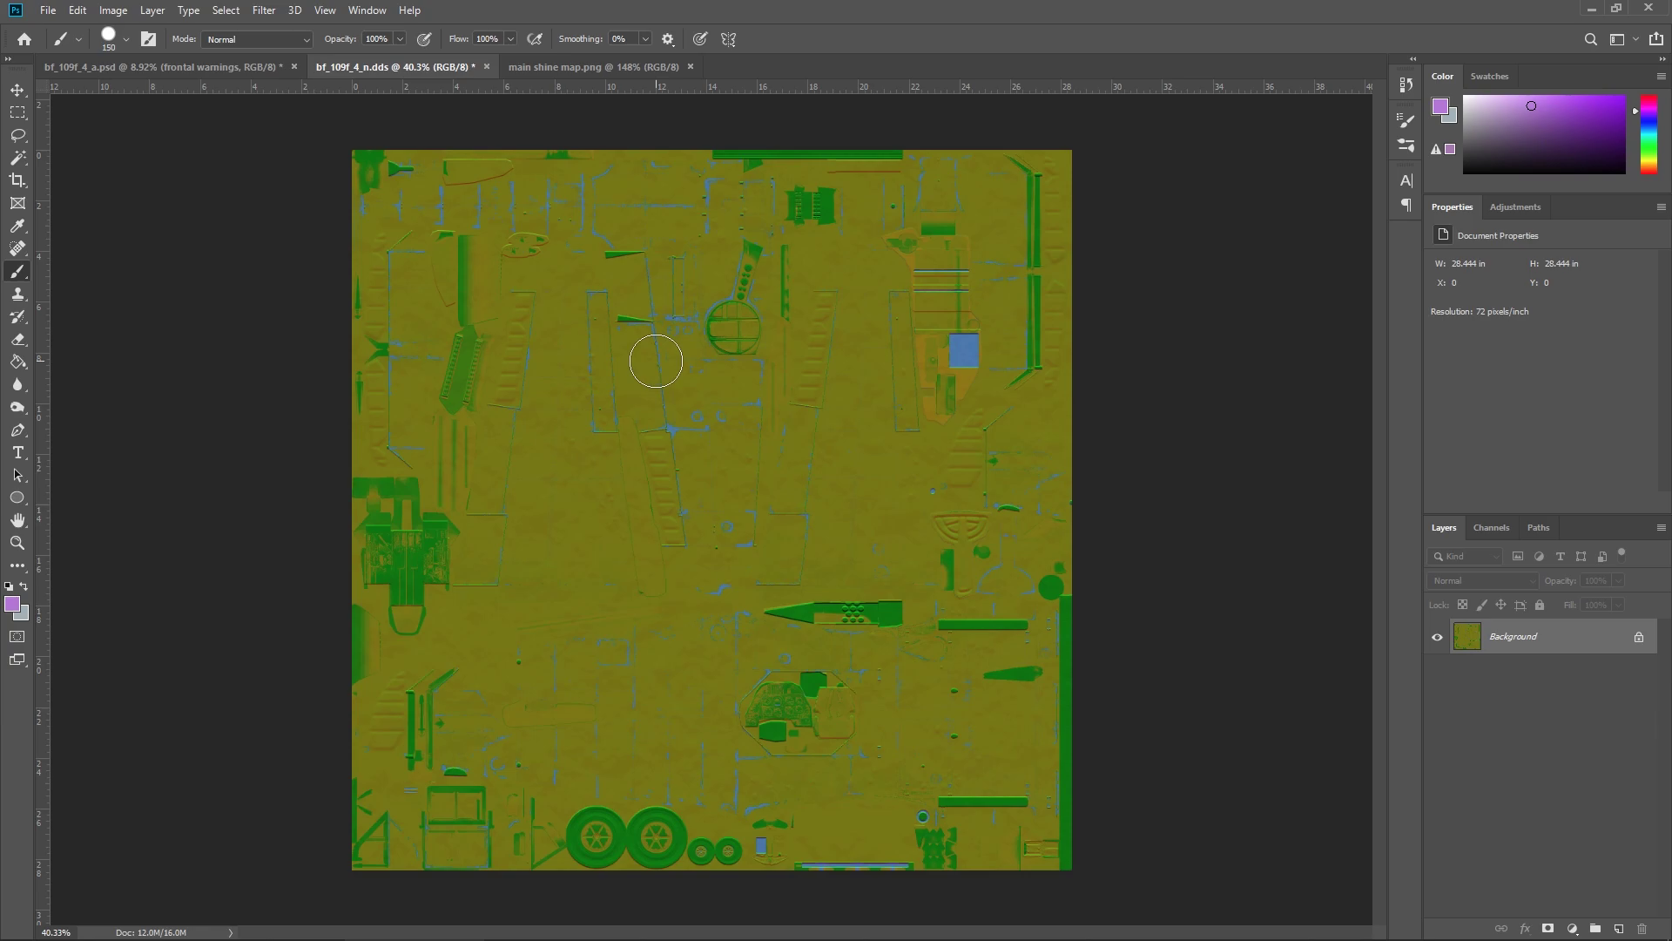
{"action": "left_click", "coordinate": [261, 66]}
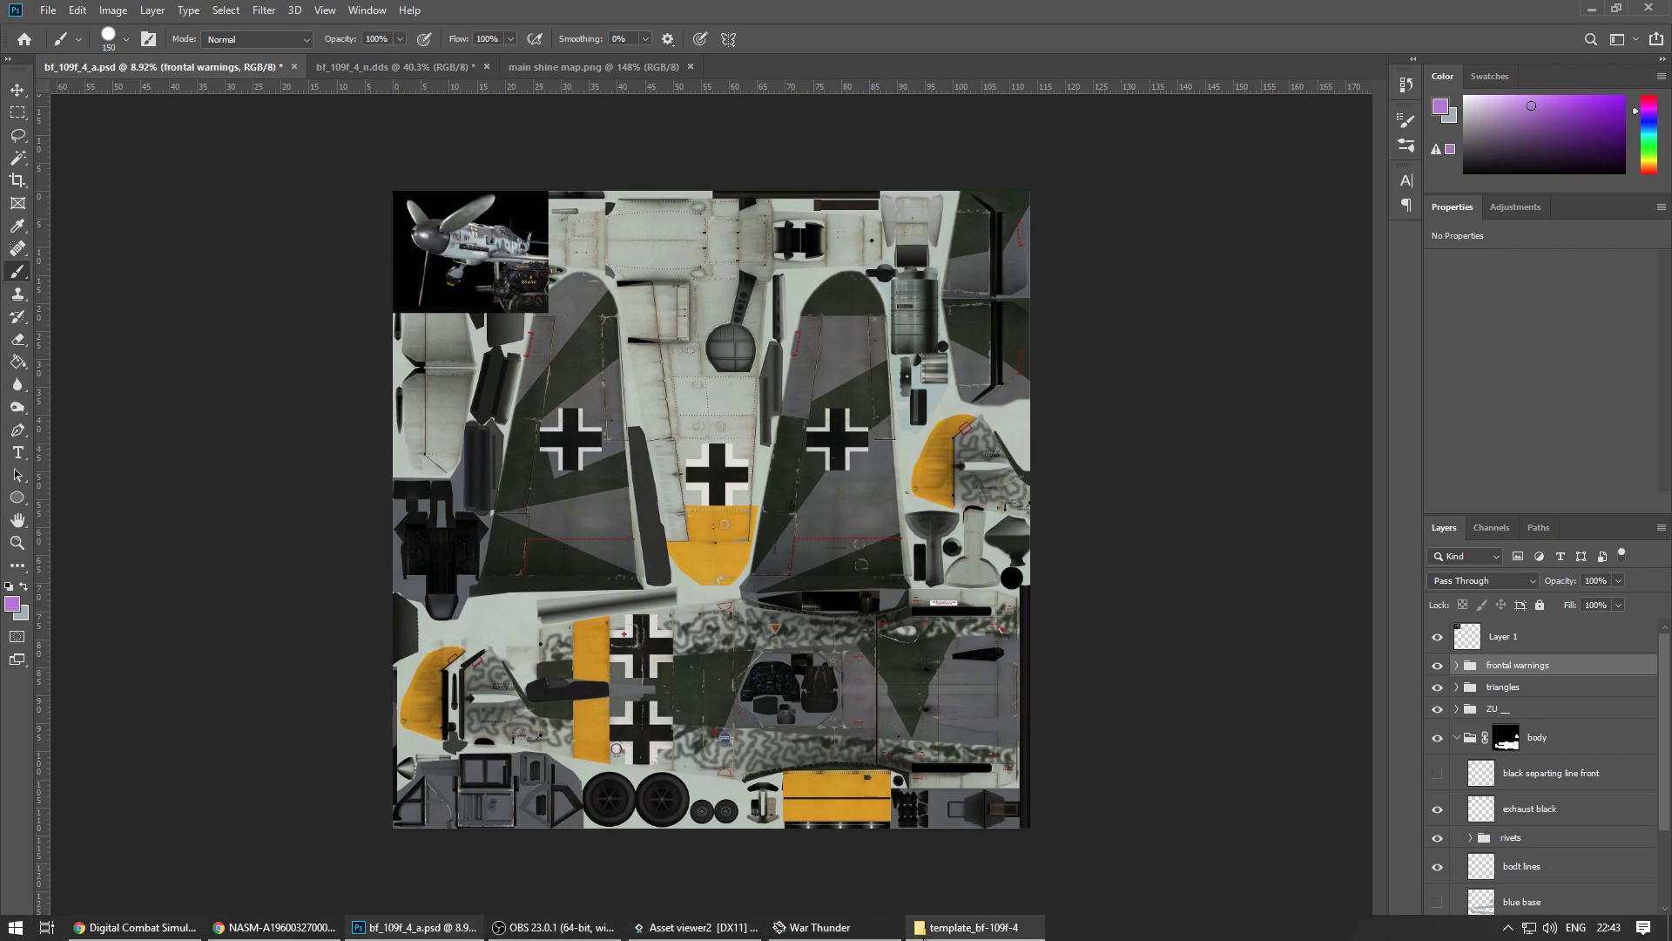
Open bf-109k-4.blk from the UserSkins template_bf-109k-4 folder in Notepad, placed upper right.
{"action": "left_click", "coordinate": [953, 929]}
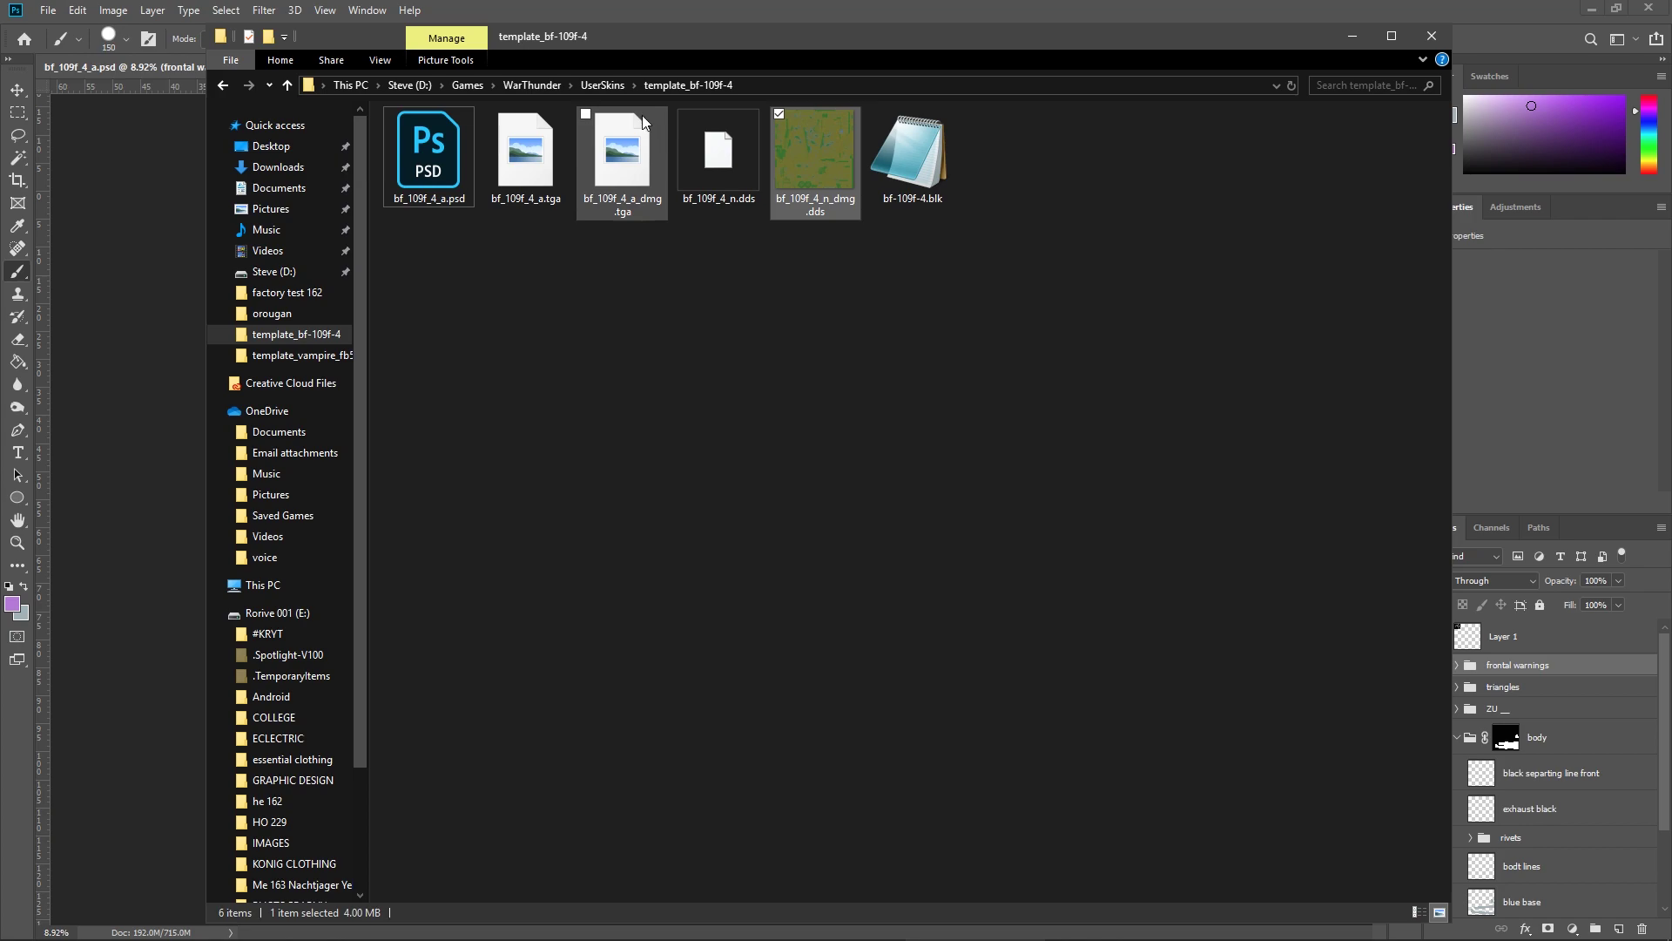
{"action": "left_click", "coordinate": [612, 93]}
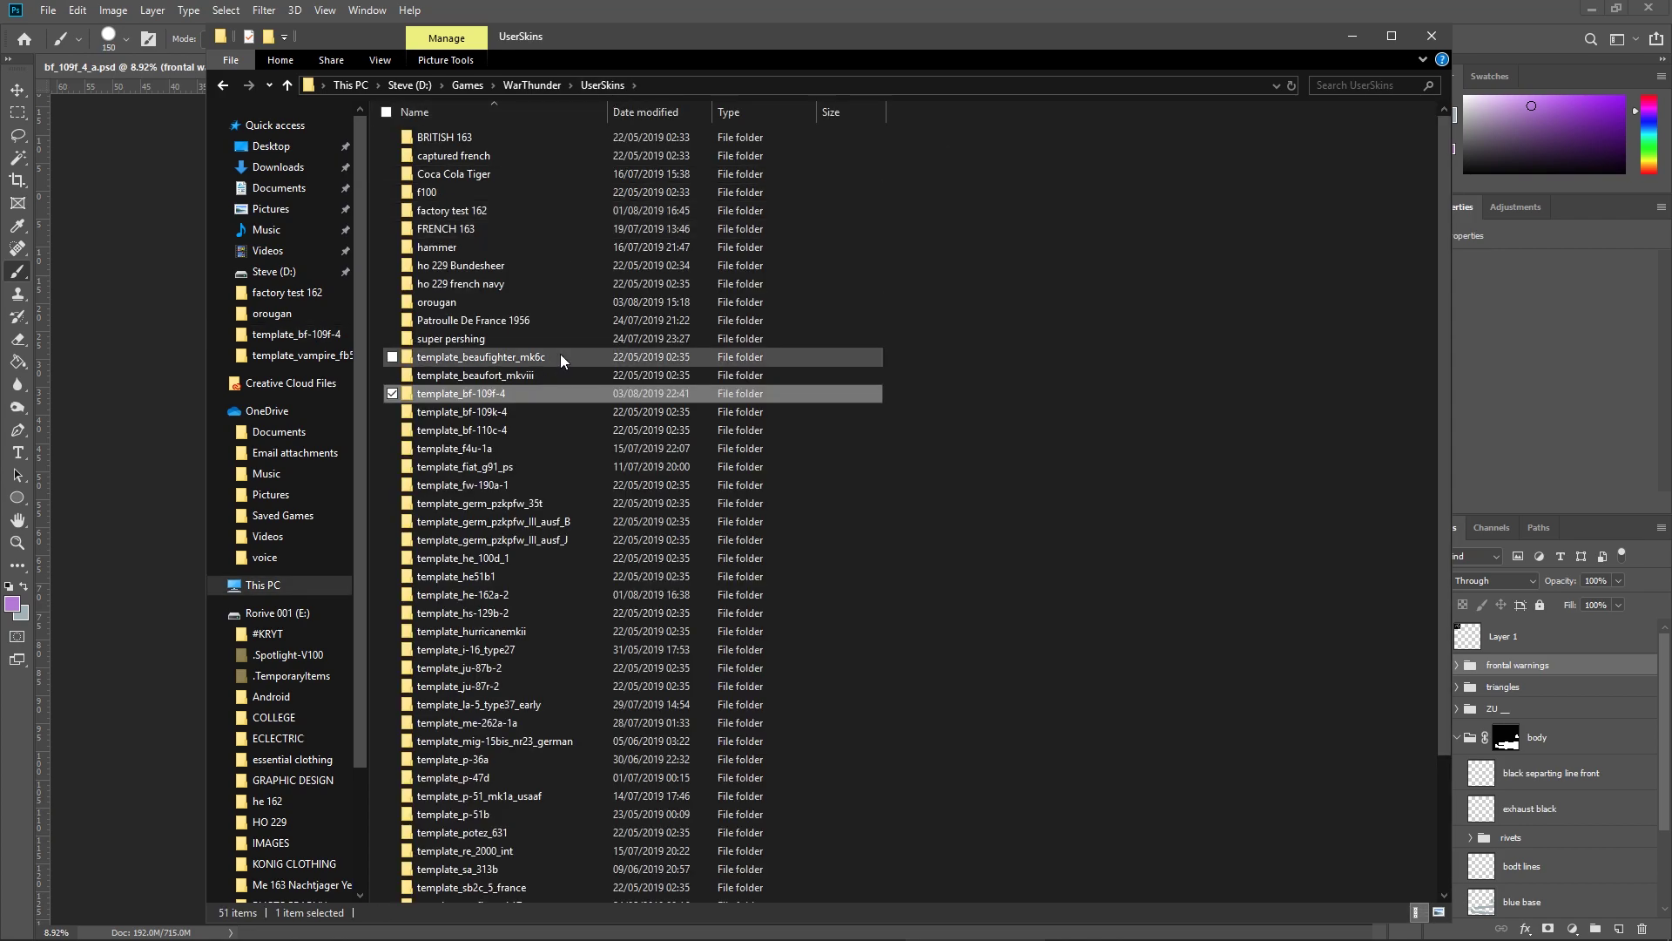
{"action": "double_click", "coordinate": [520, 415]}
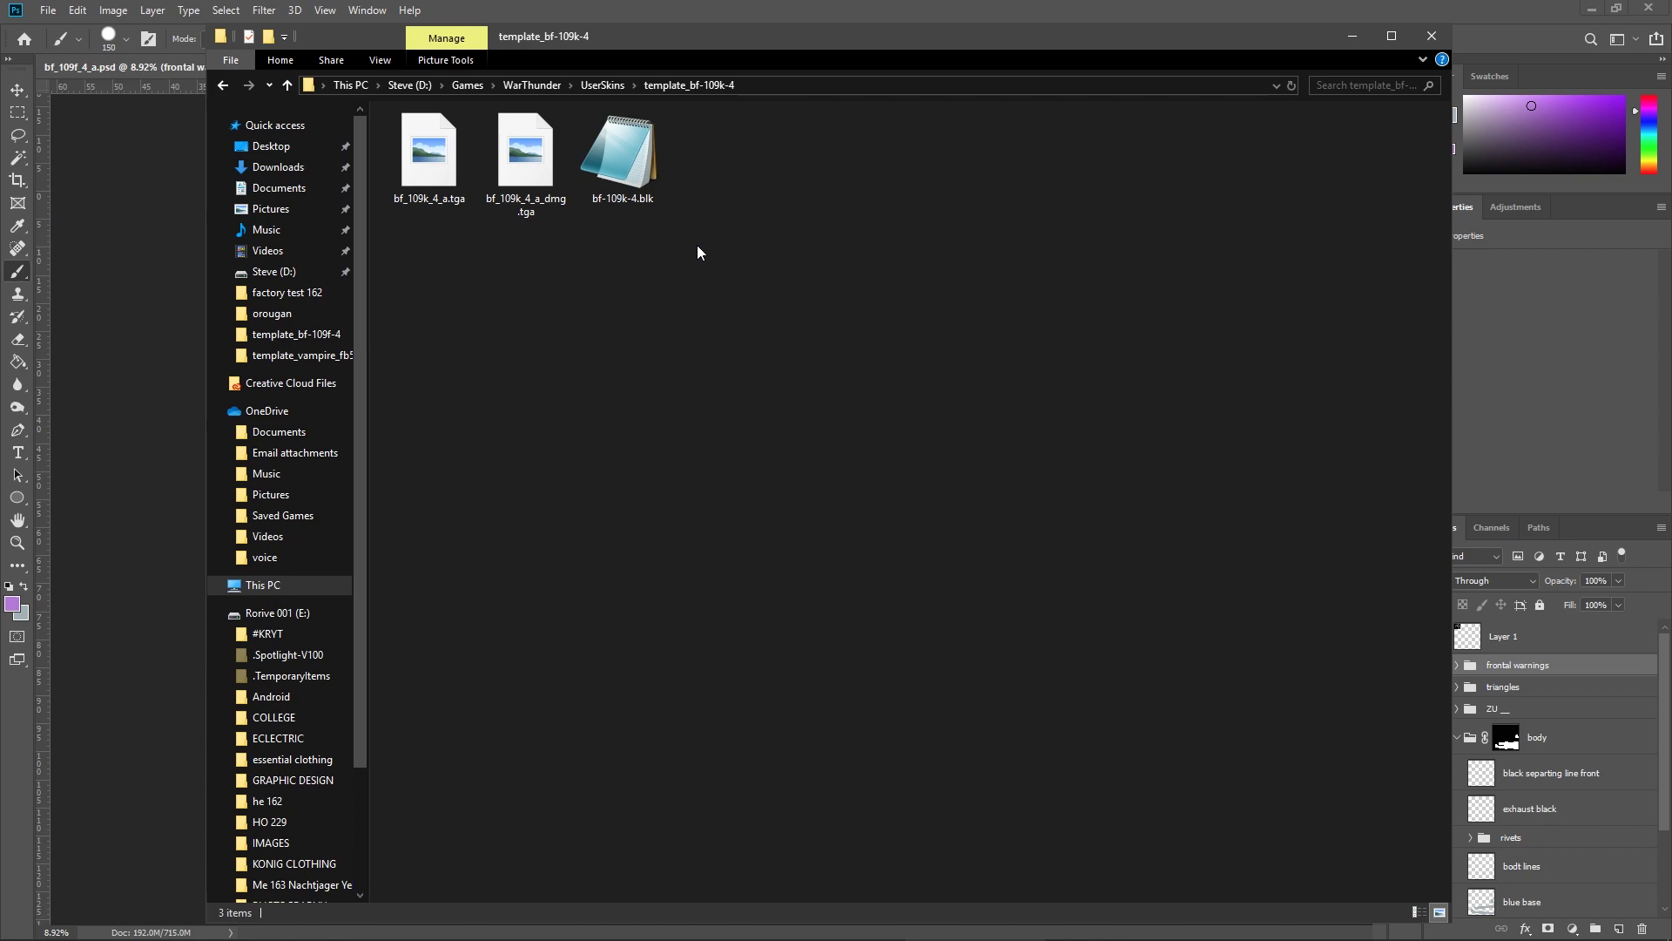
{"action": "double_click", "coordinate": [622, 157]}
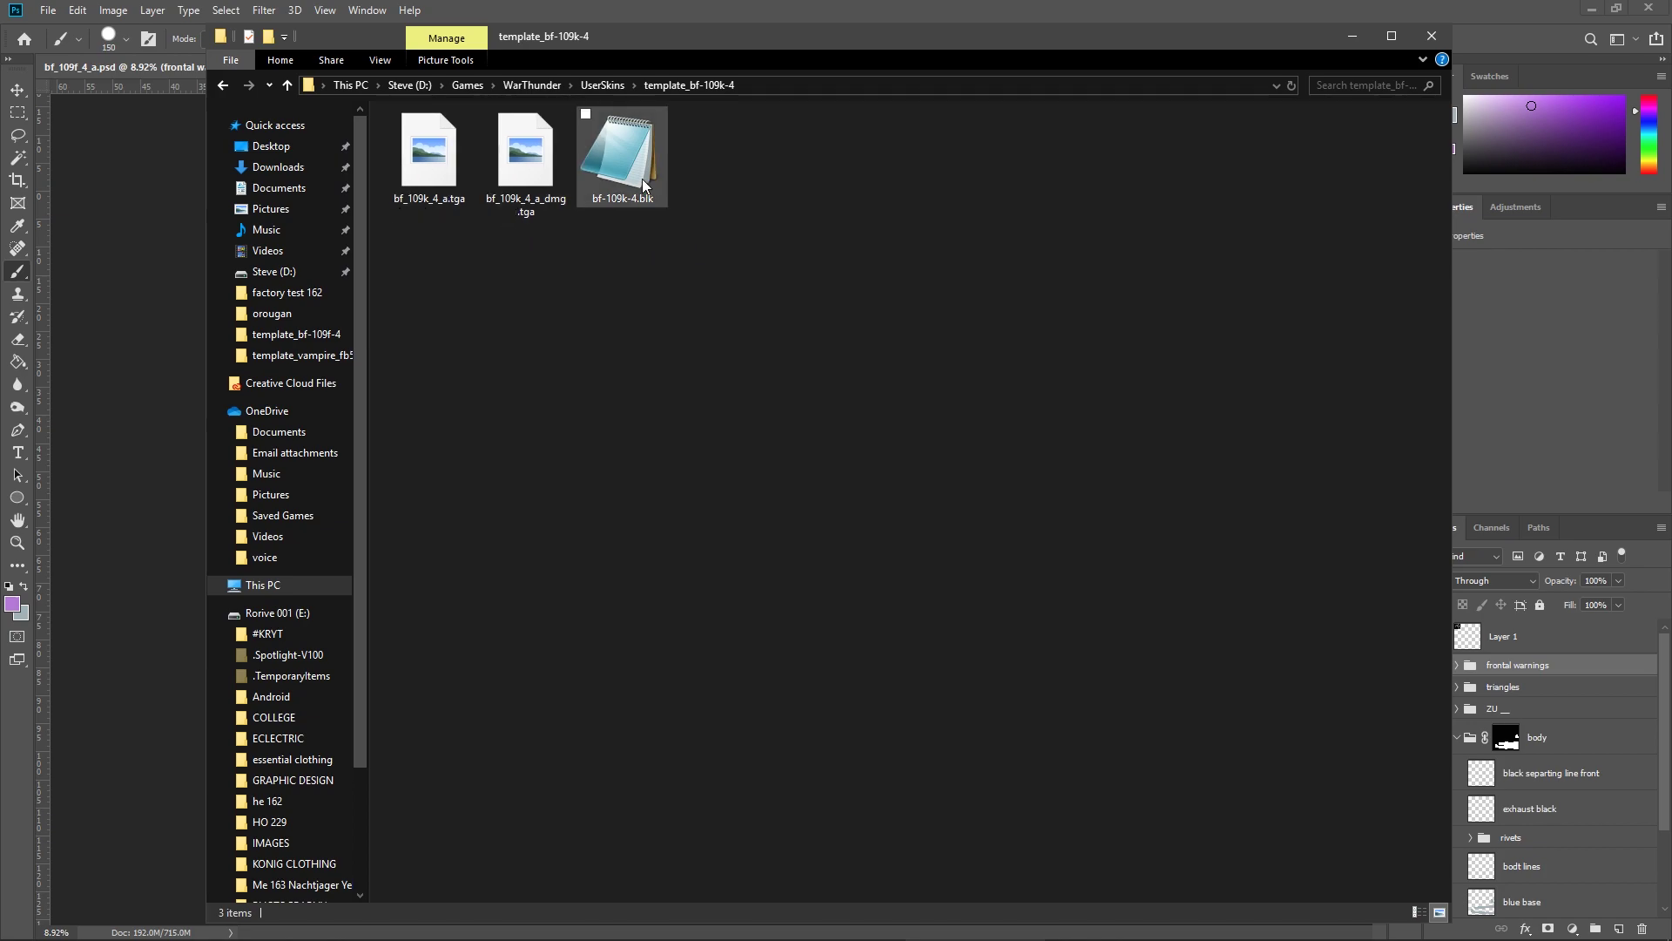
{"action": "left_click_drag", "start_coordinate": [330, 285], "coordinate": [987, 120]}
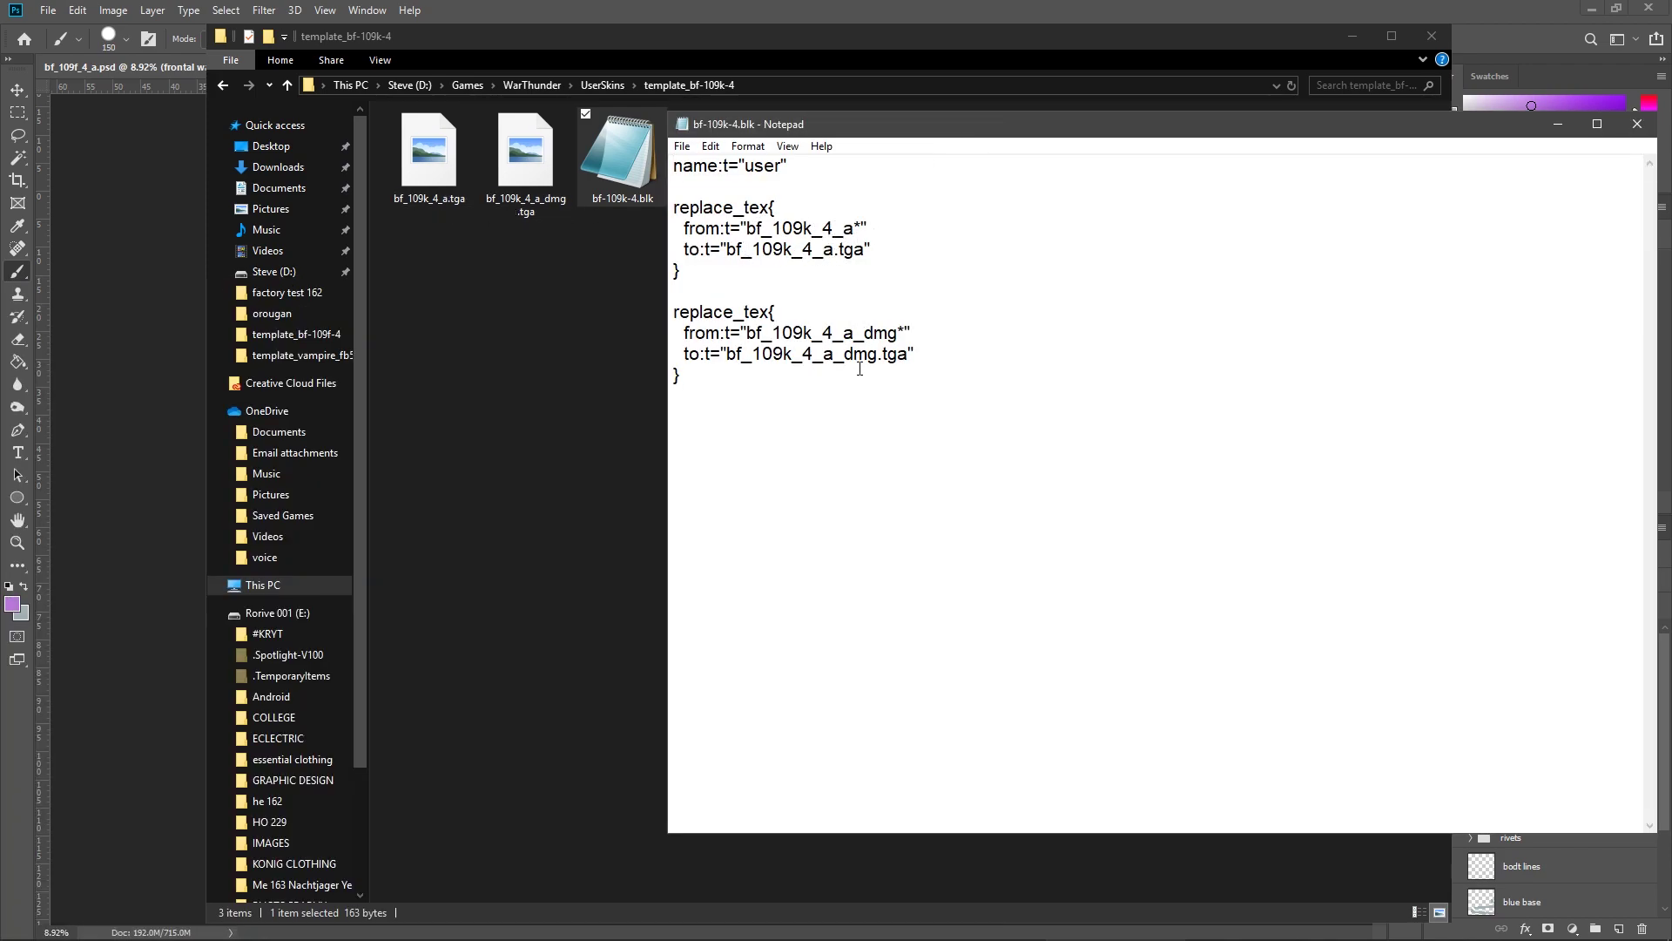
Close the K-4 BLK file, reopen template_bf-109f-4 under UserSkins, and orbit the Bf 109F-4 in War Thunder.
{"action": "left_click", "coordinate": [1637, 124]}
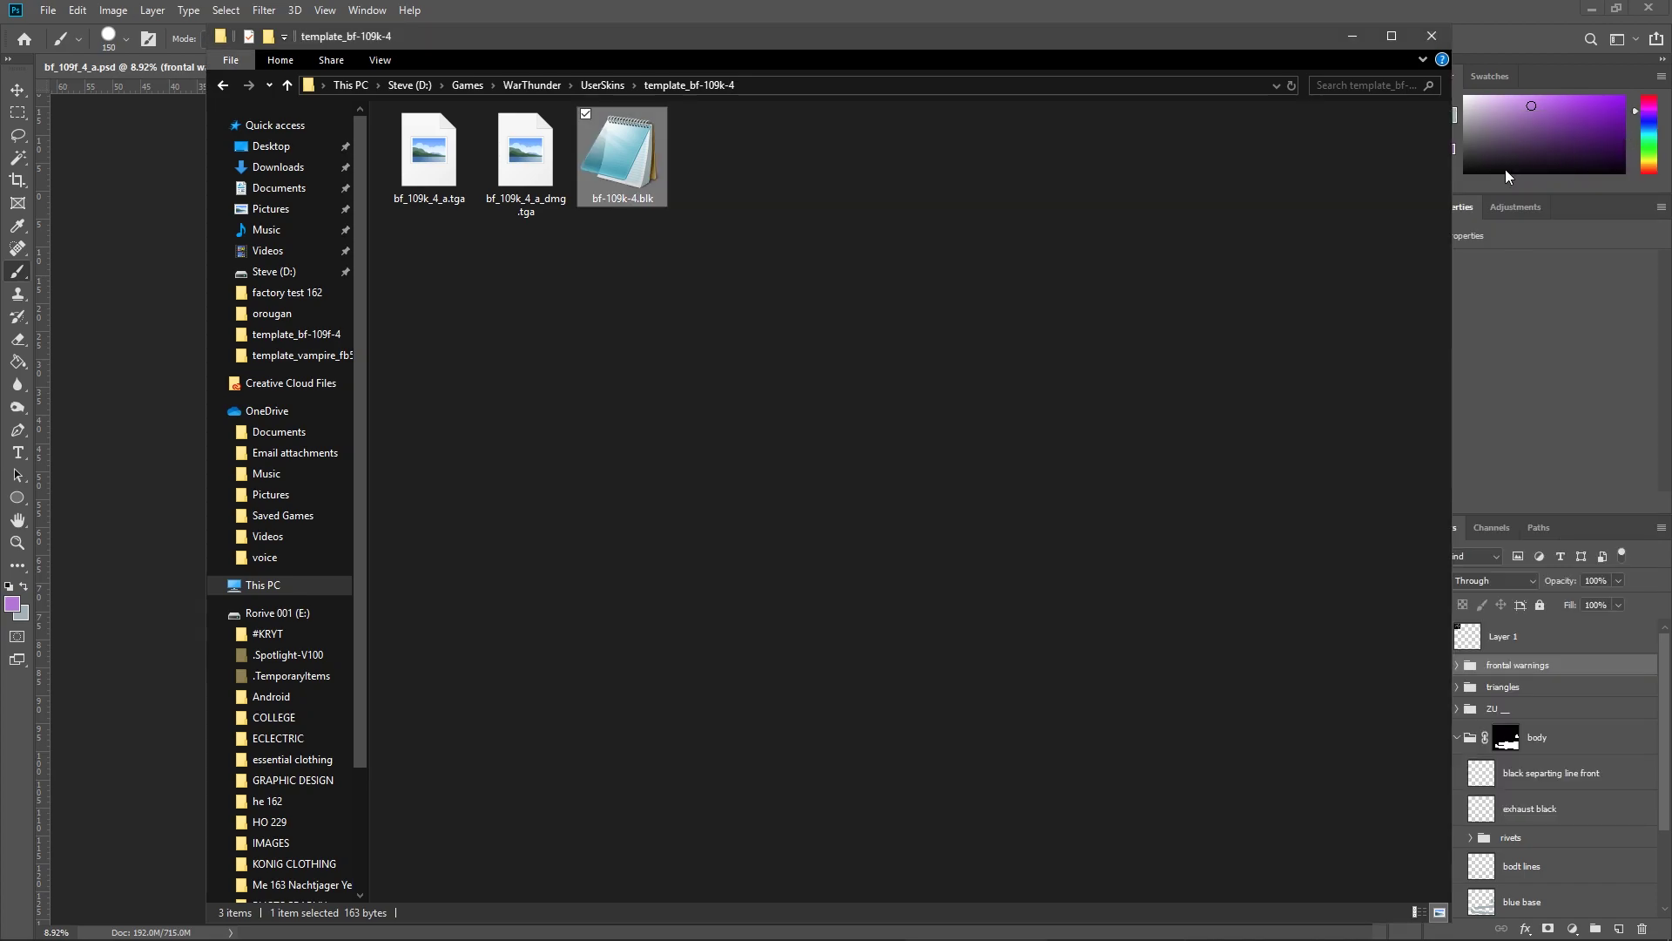
{"action": "left_click", "coordinate": [603, 84]}
{"action": "double_click", "coordinate": [453, 392]}
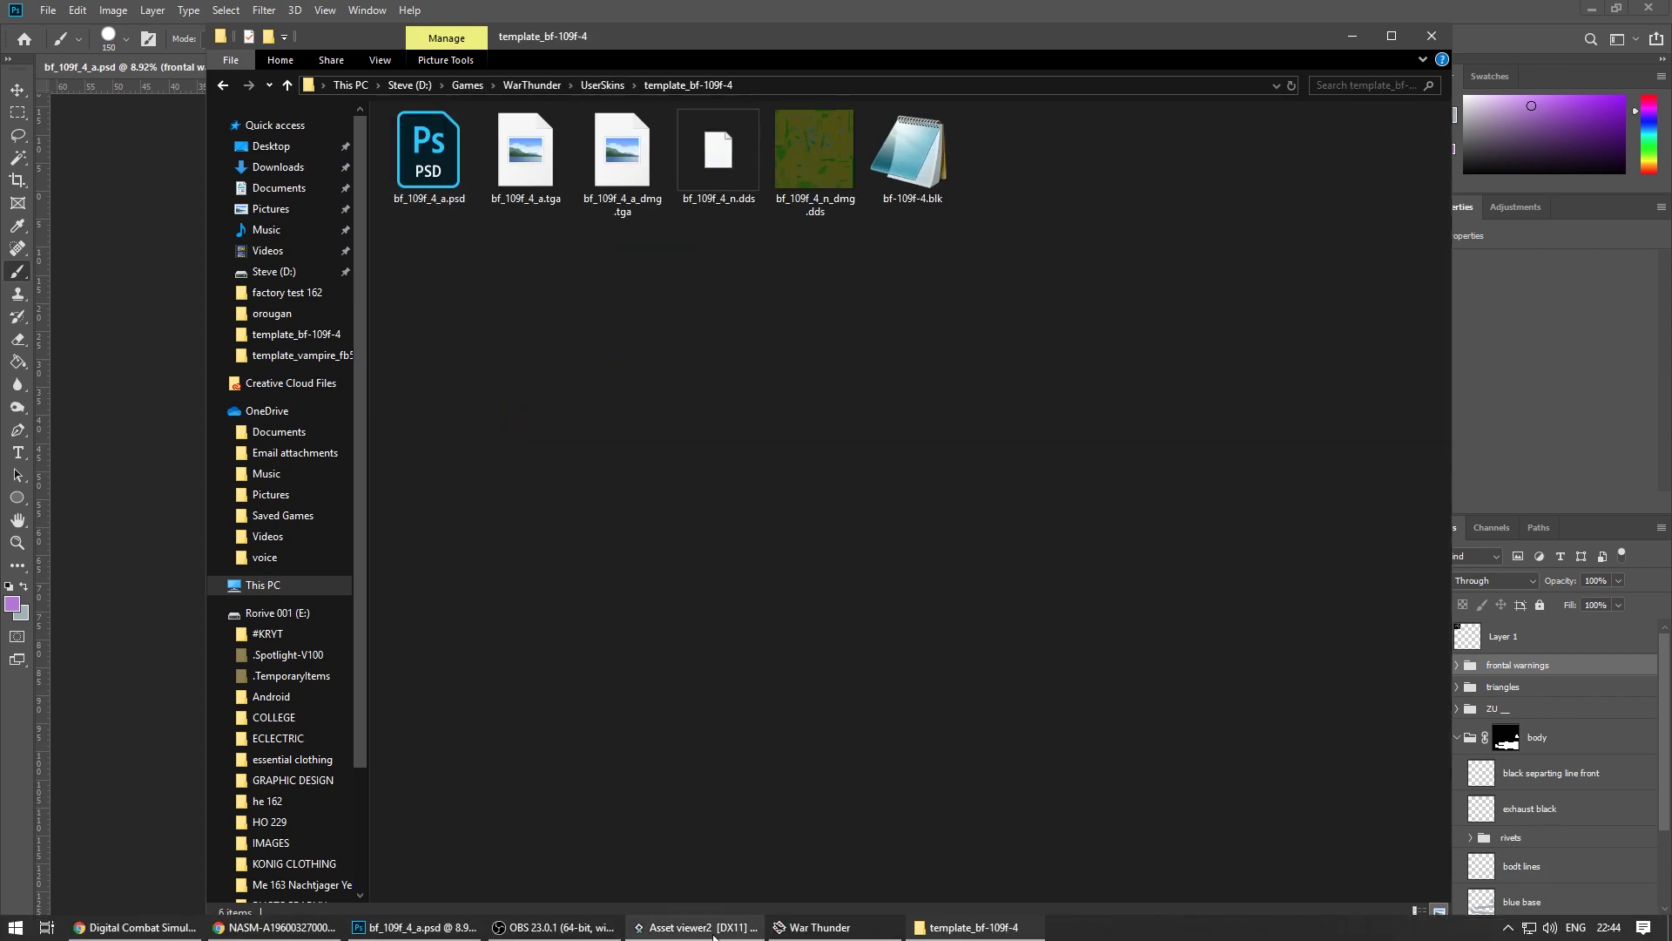
{"action": "left_click", "coordinate": [792, 932]}
{"action": "left_click_drag", "start_coordinate": [767, 827], "coordinate": [683, 676]}
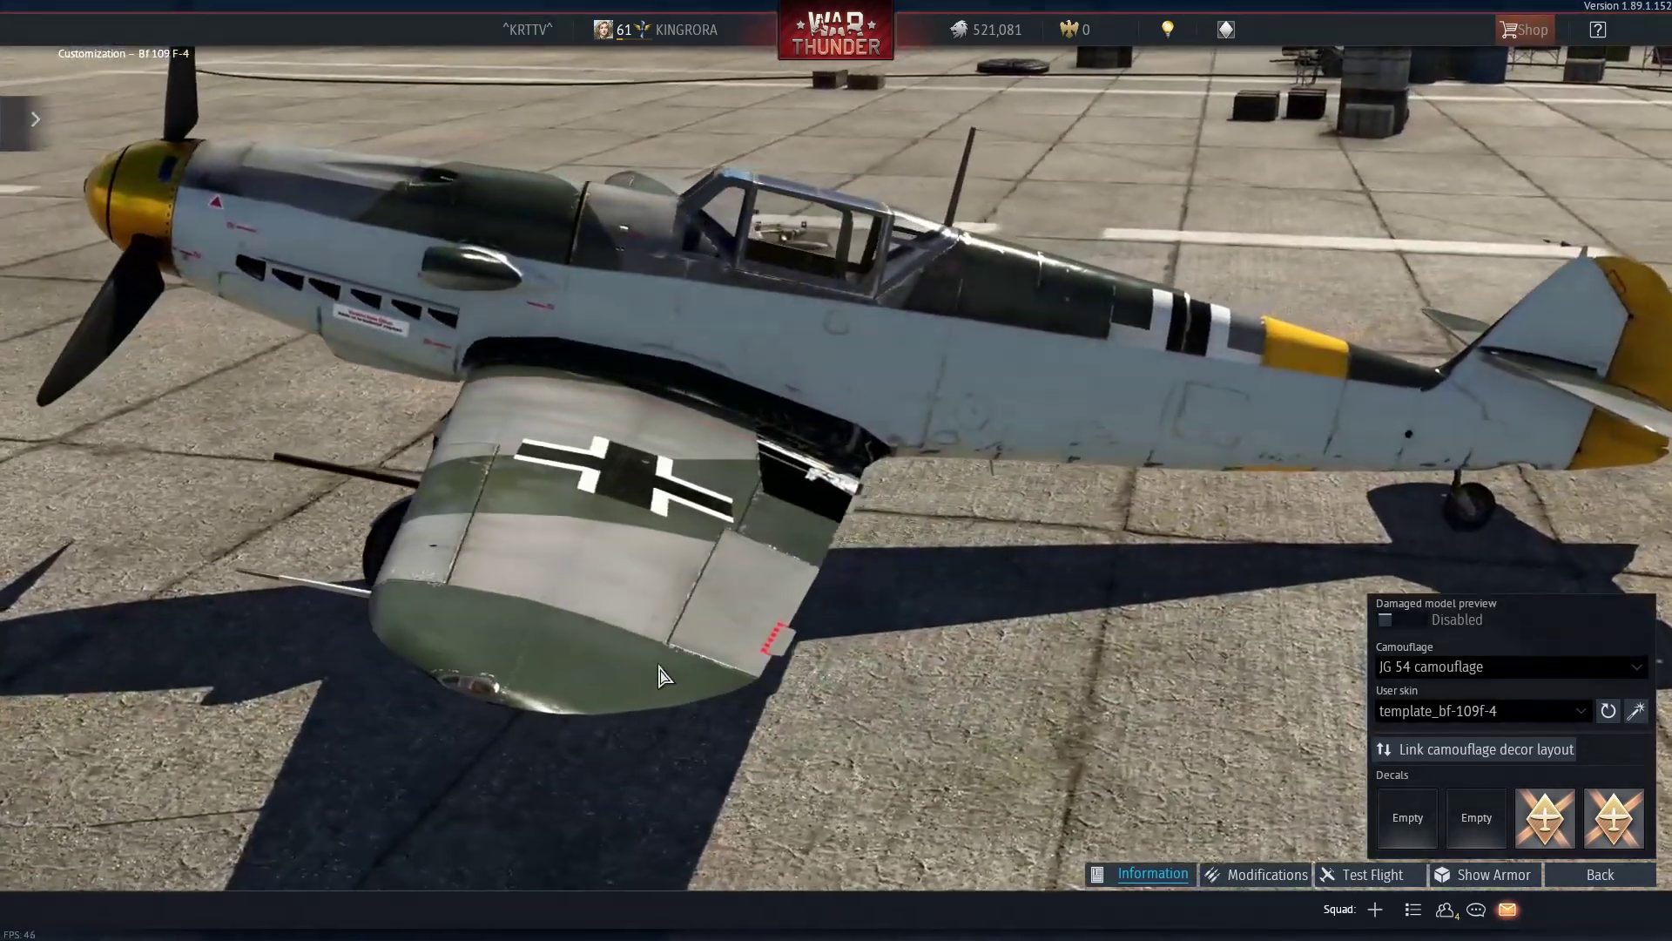
Exit customization to the main hangar, showing the skinned Bf 109F-4 with the German lineup.
{"action": "key", "text": "Escape"}
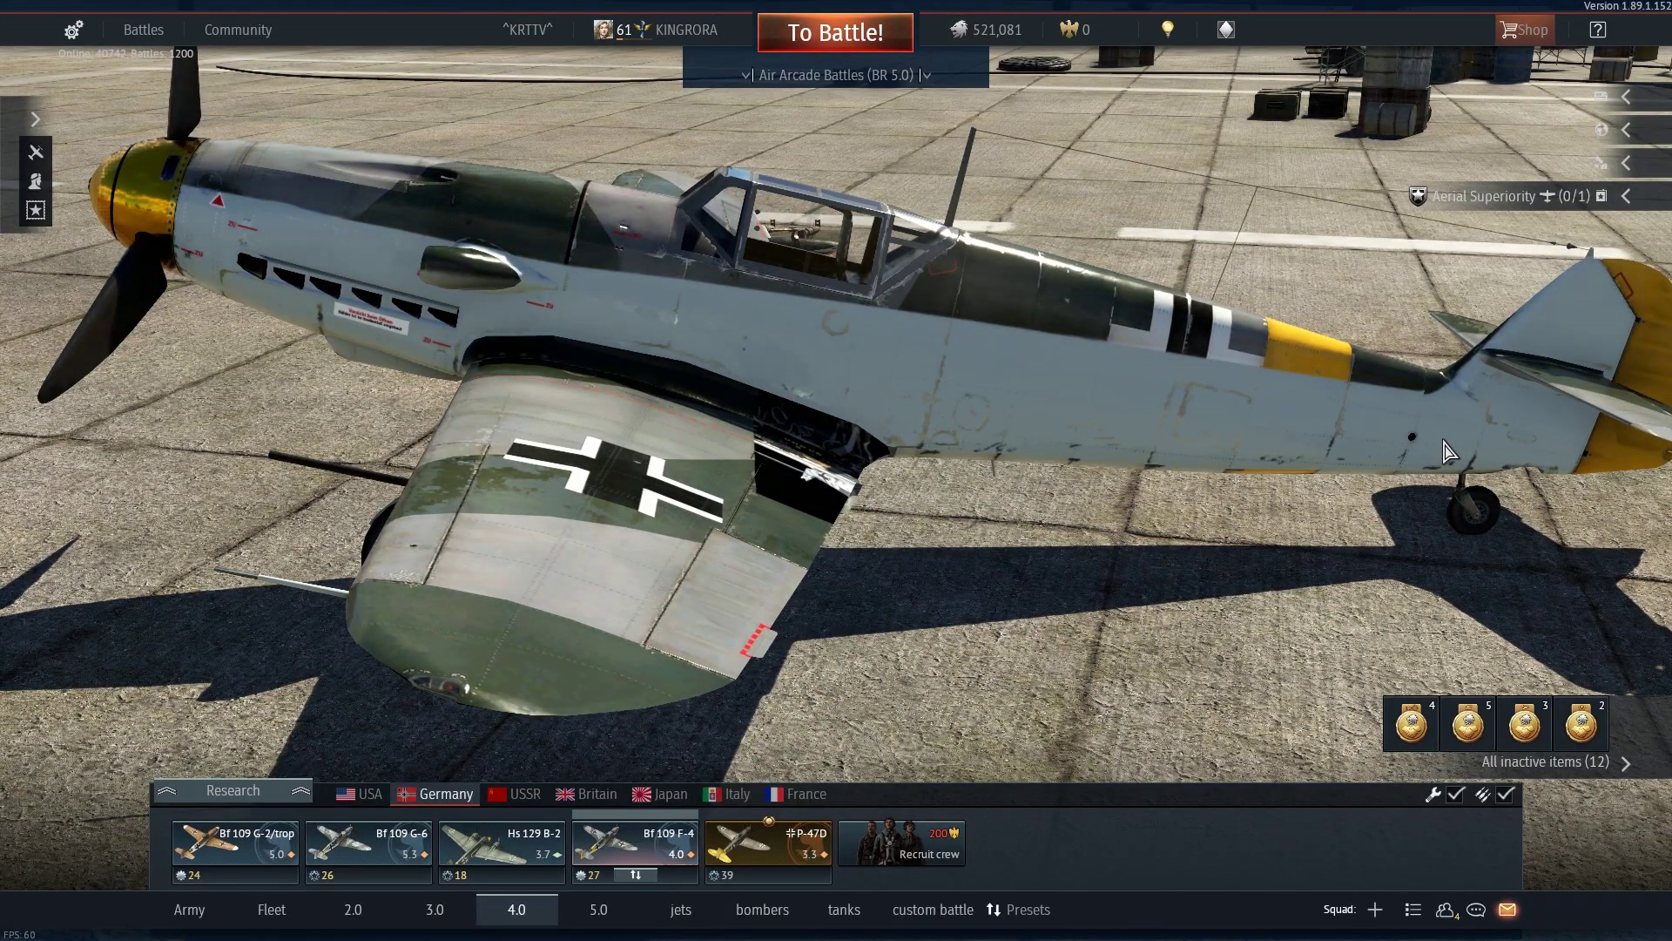